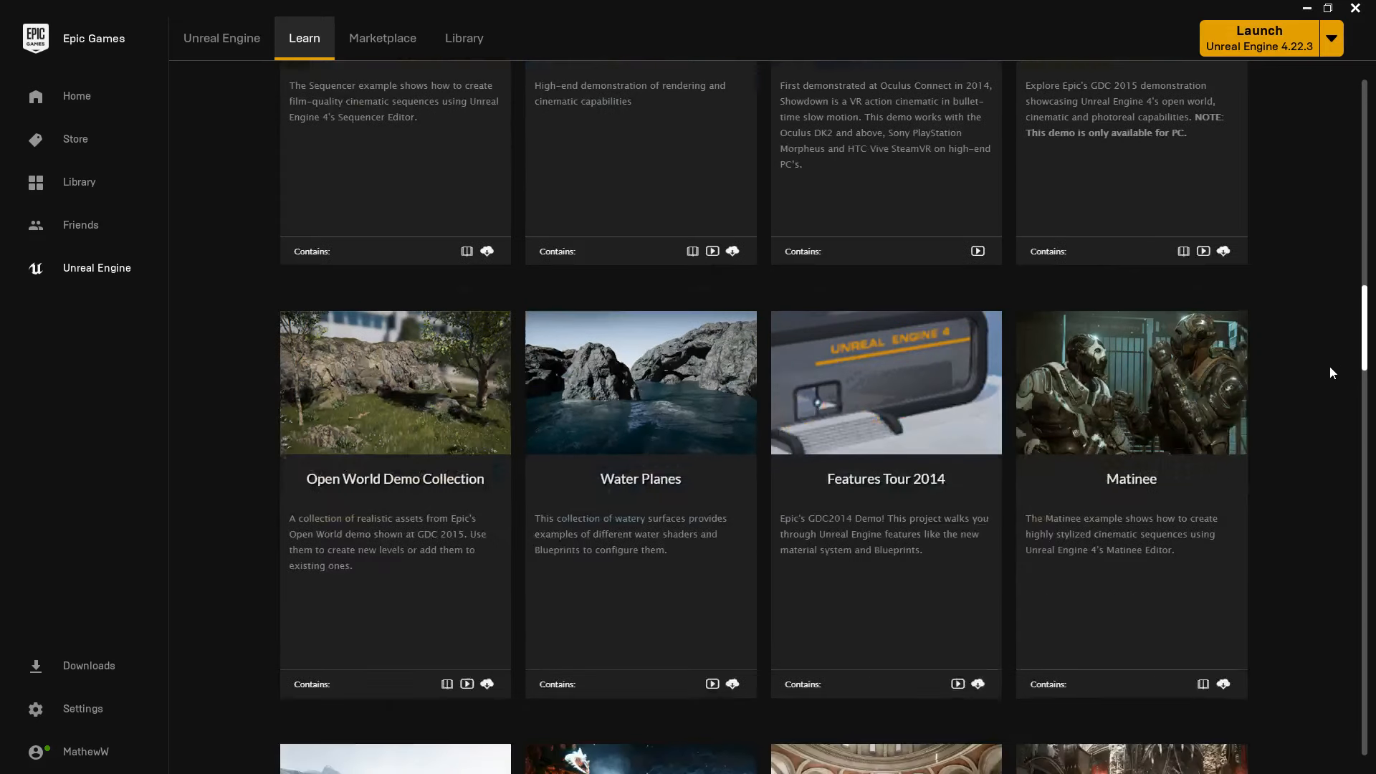
Find the Realistic Rendering sample among the Unreal Engine learning projects and open it.
{"action": "scroll", "coordinate": [1315, 447], "scroll_direction": "down", "scroll_amount": 2}
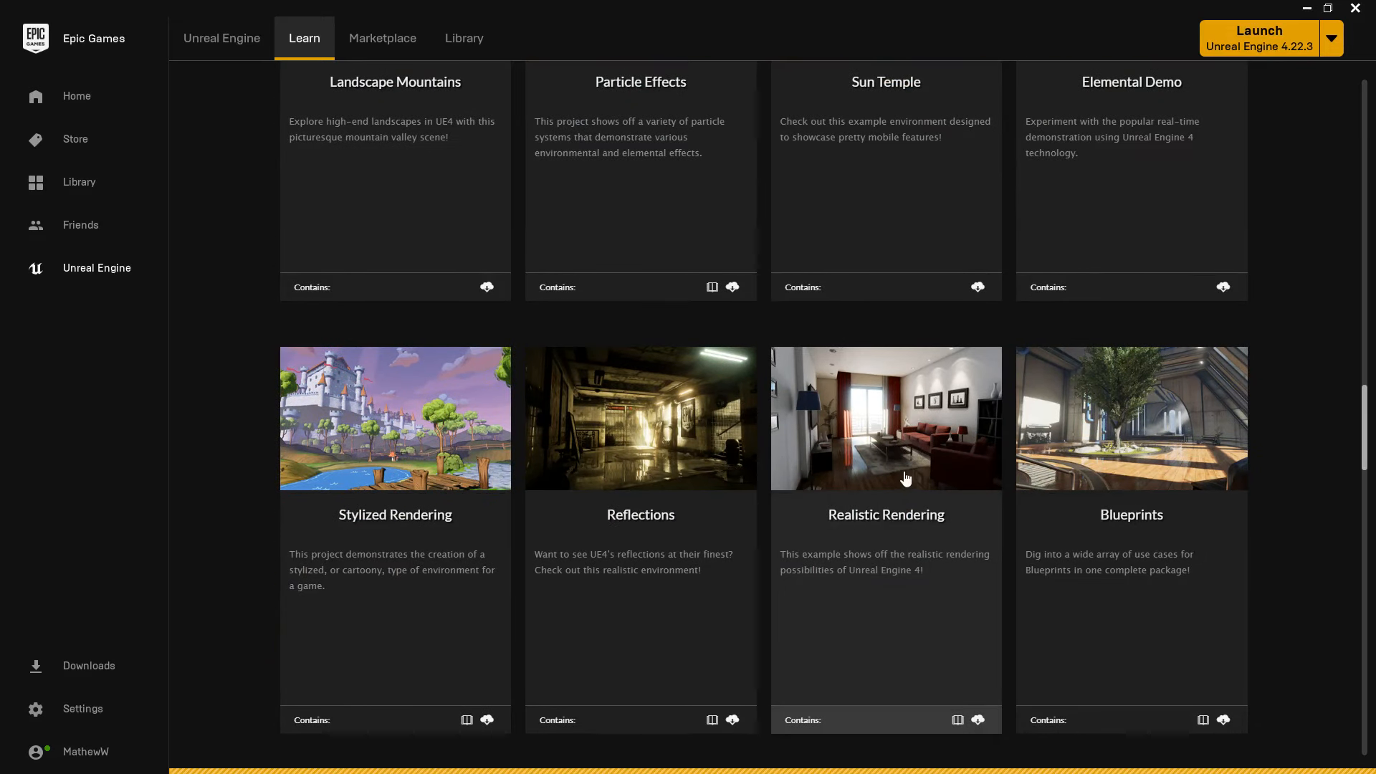
{"action": "left_click", "coordinate": [884, 464]}
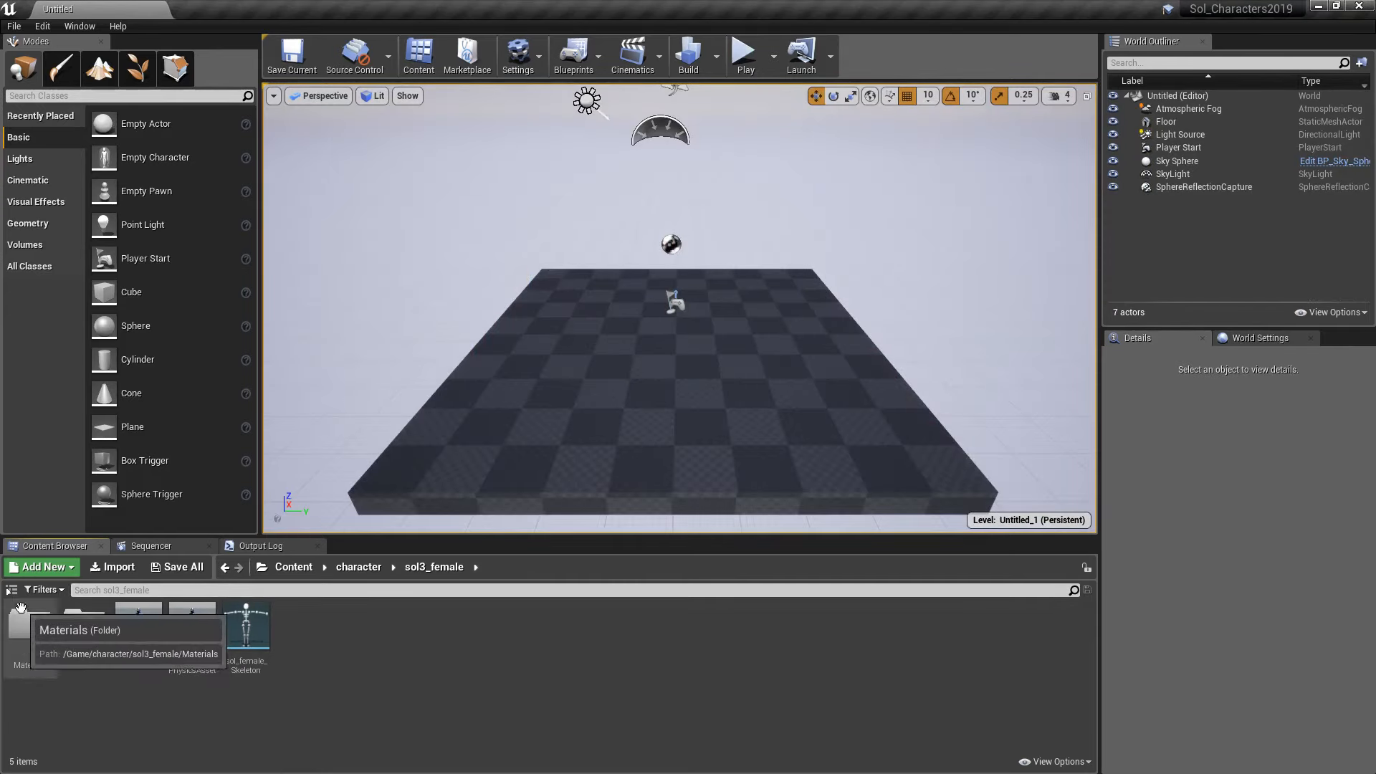
Start migrating the sol_mkii skeletal mesh from the character/sol_mkii folder and accept the listed assets.
{"action": "left_click", "coordinate": [12, 589]}
{"action": "left_click", "coordinate": [54, 644]}
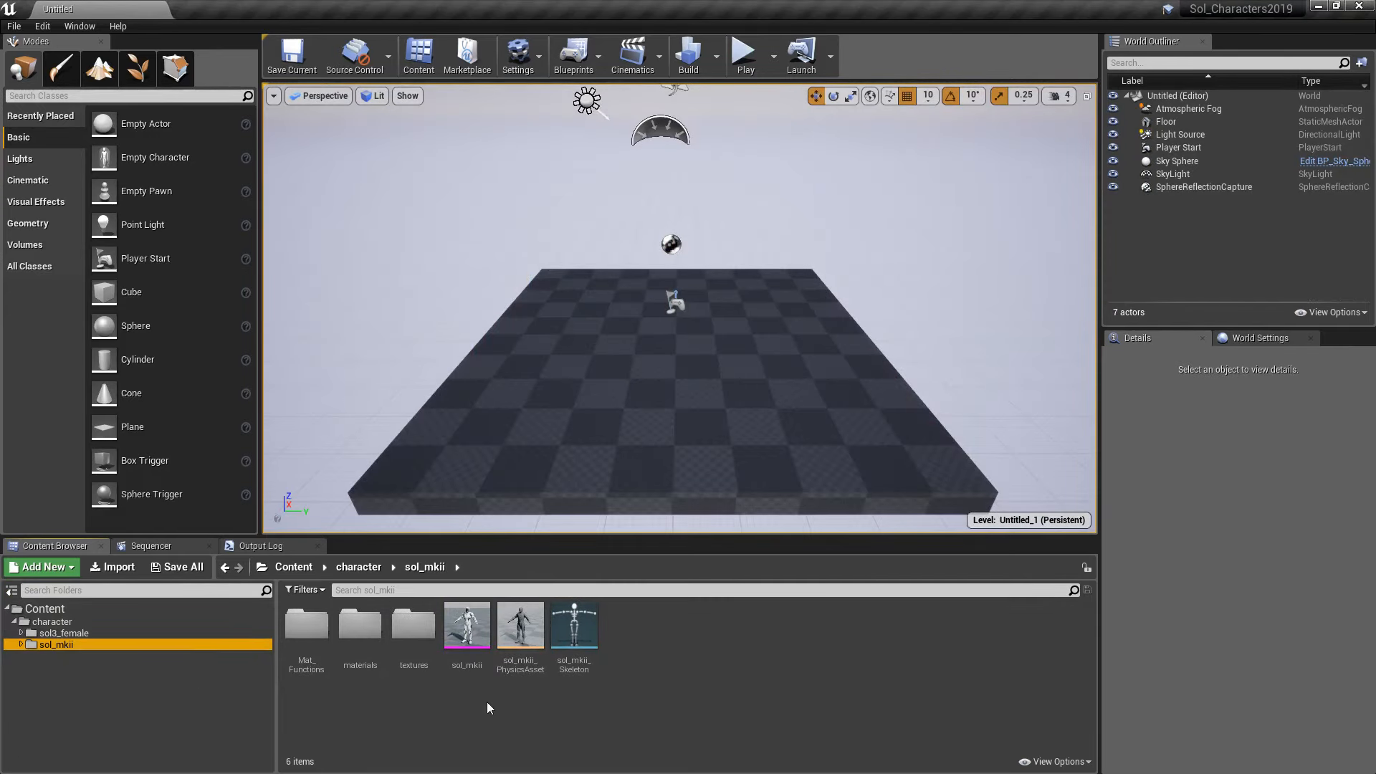
{"action": "left_click", "coordinate": [475, 624]}
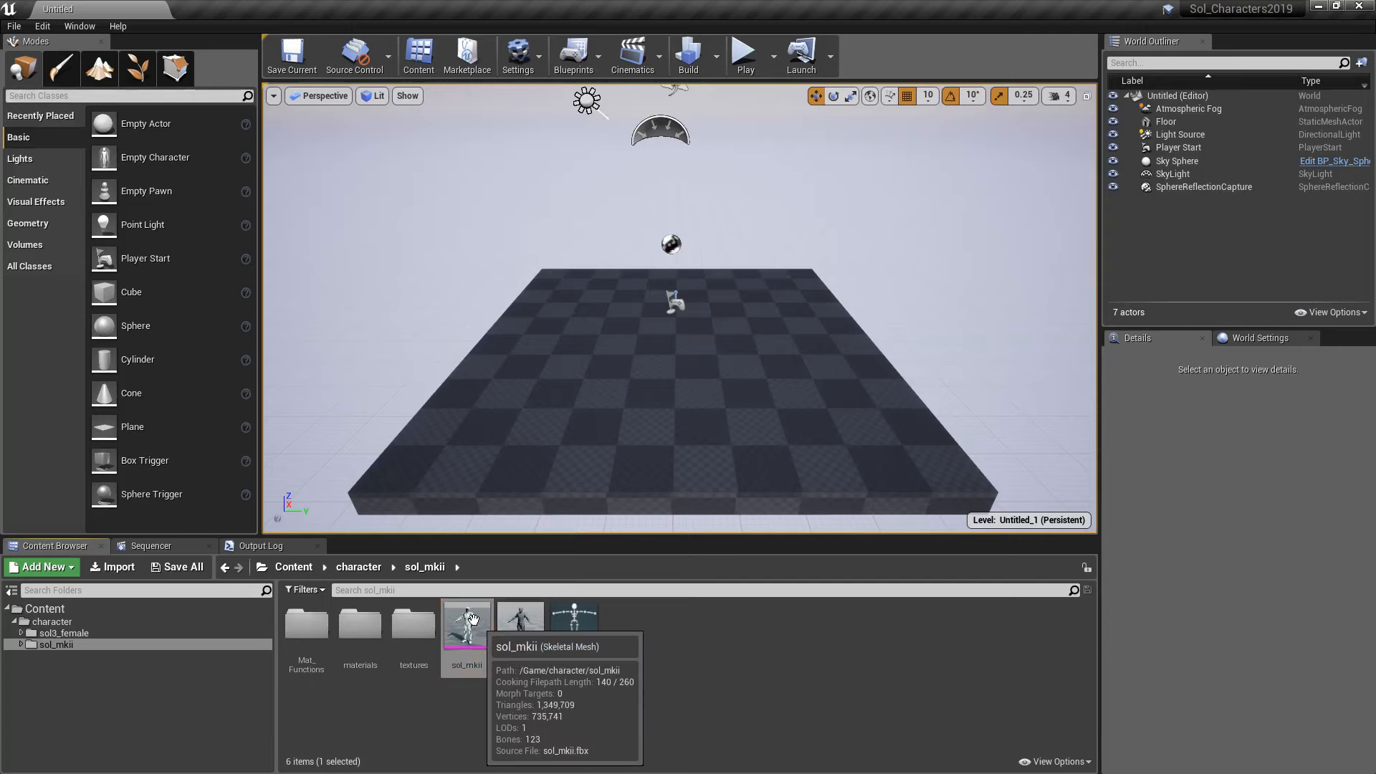
{"action": "right_click", "coordinate": [473, 621]}
{"action": "mouse_move", "coordinate": [550, 410]}
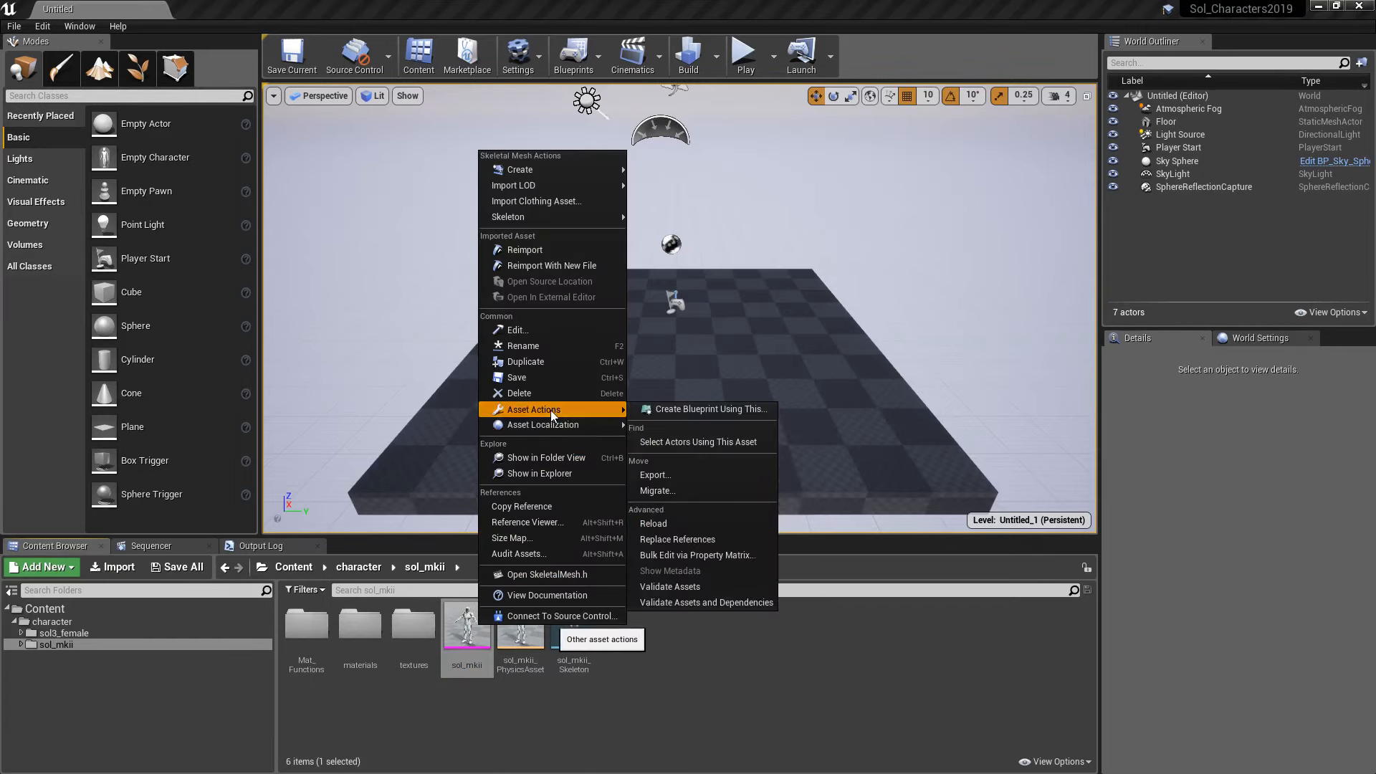
{"action": "left_click", "coordinate": [702, 493]}
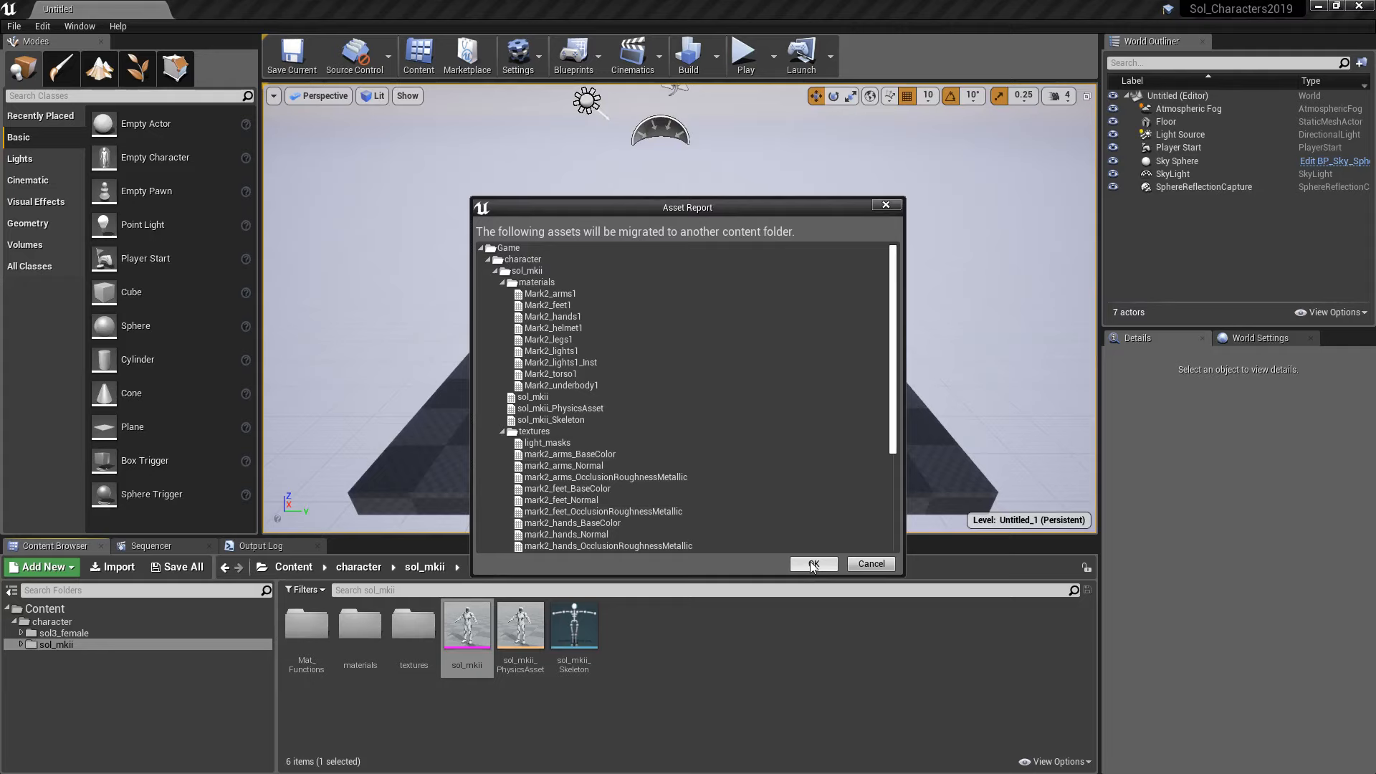
{"action": "left_click", "coordinate": [813, 564]}
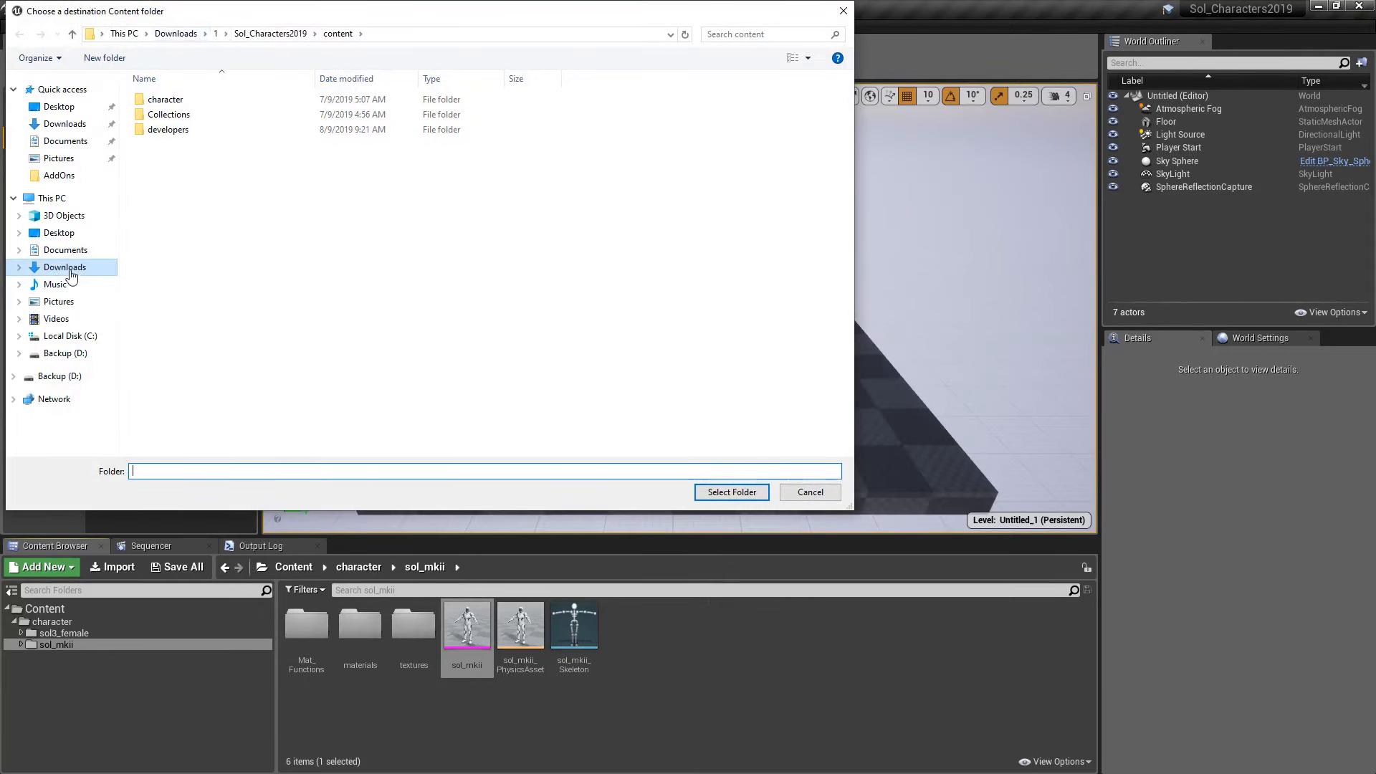
Choose C:\Projects\UE4\RealisticRendering\Content as the migration's destination folder.
{"action": "left_click", "coordinate": [63, 204]}
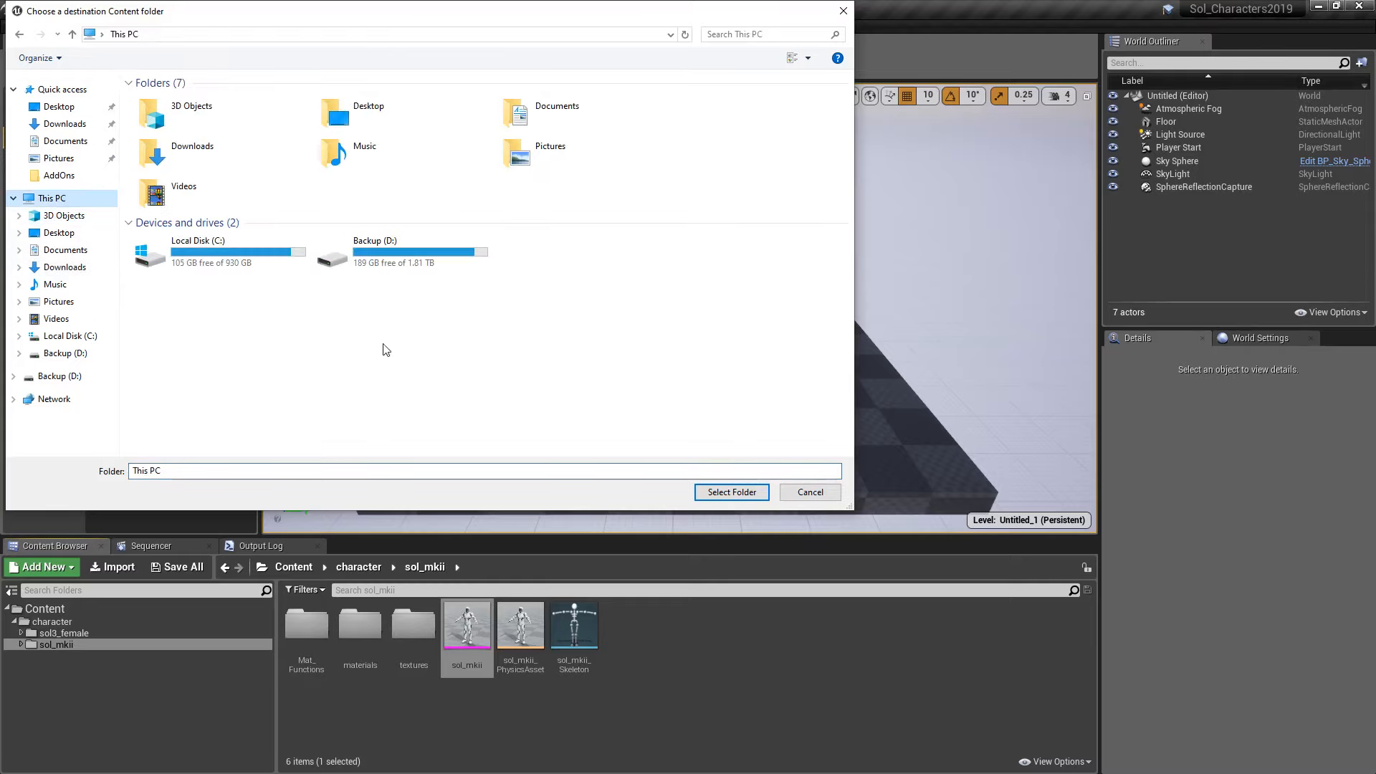
{"action": "double_click", "coordinate": [207, 255]}
{"action": "double_click", "coordinate": [161, 318]}
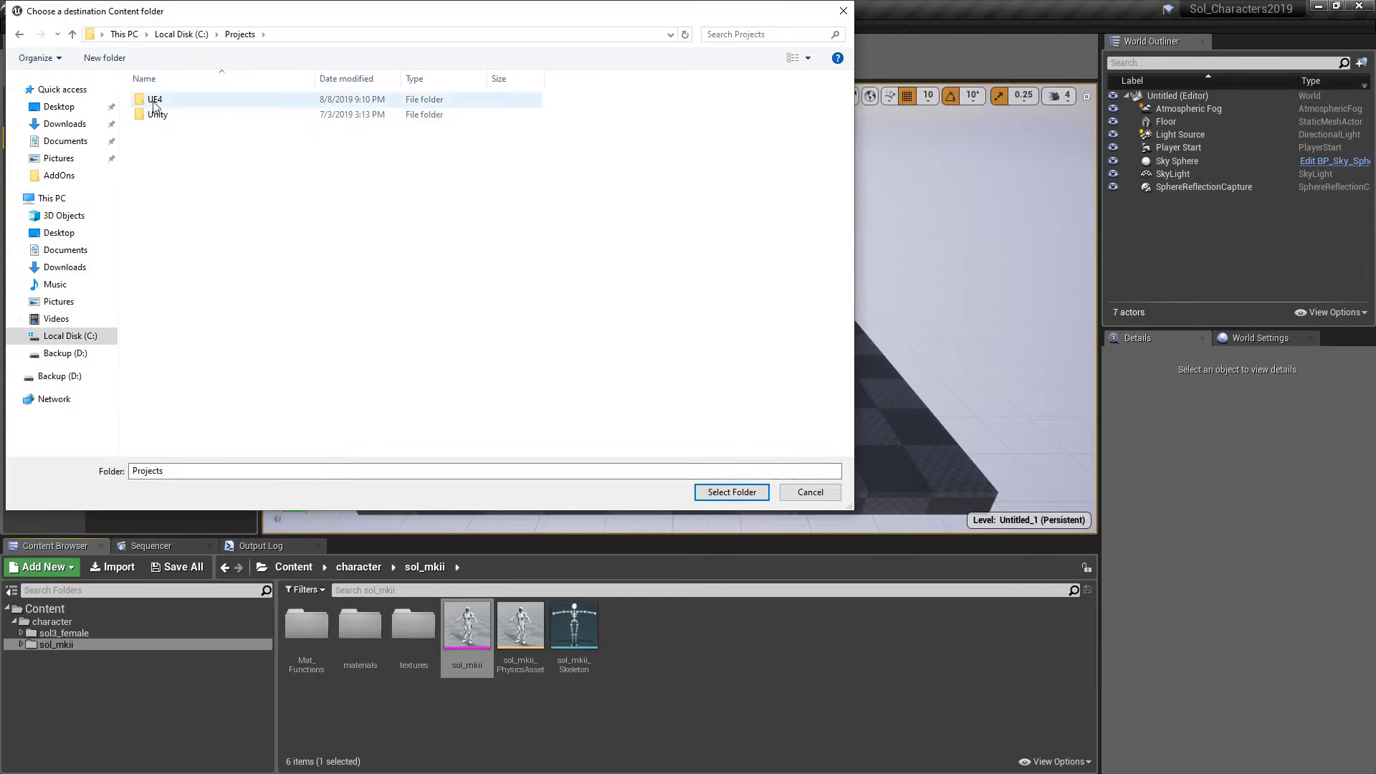
{"action": "double_click", "coordinate": [154, 99]}
{"action": "double_click", "coordinate": [181, 265]}
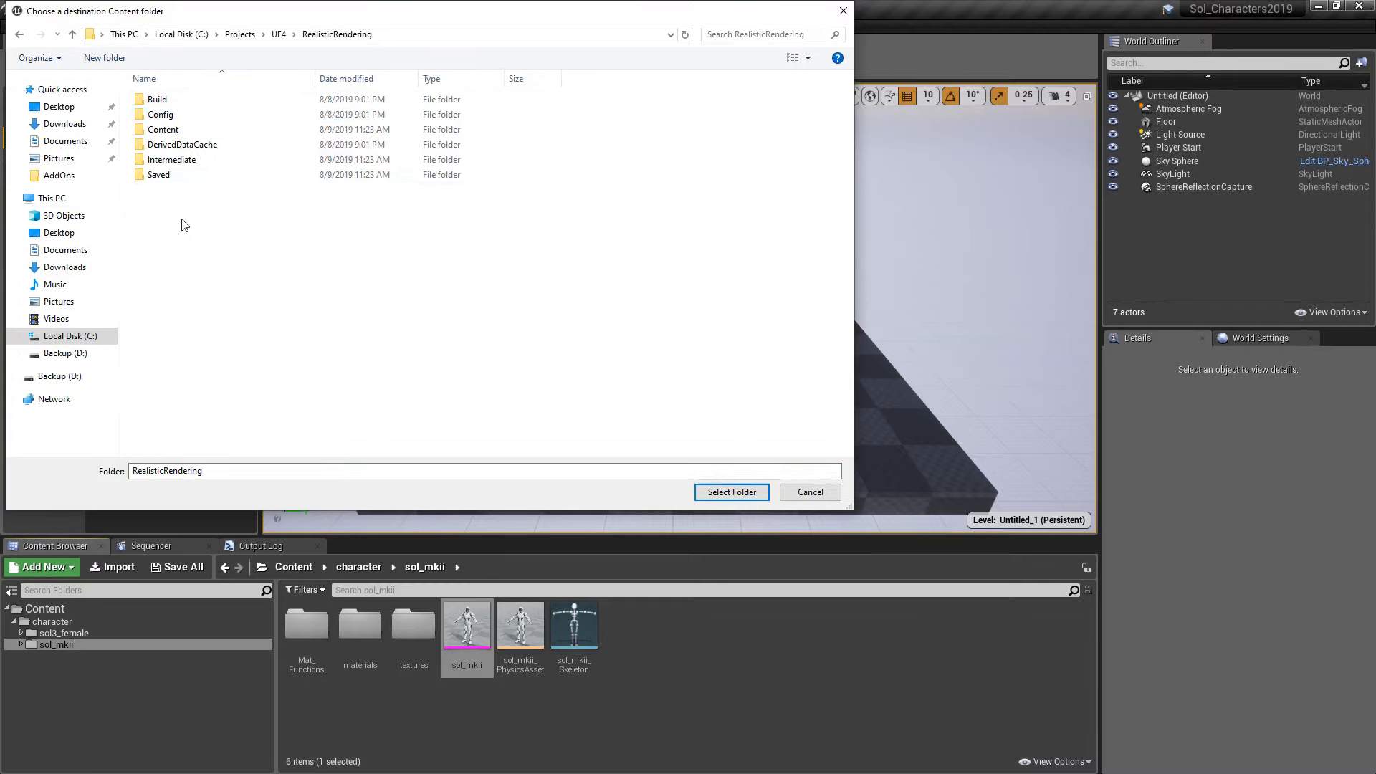
{"action": "double_click", "coordinate": [164, 130]}
{"action": "left_click", "coordinate": [731, 493]}
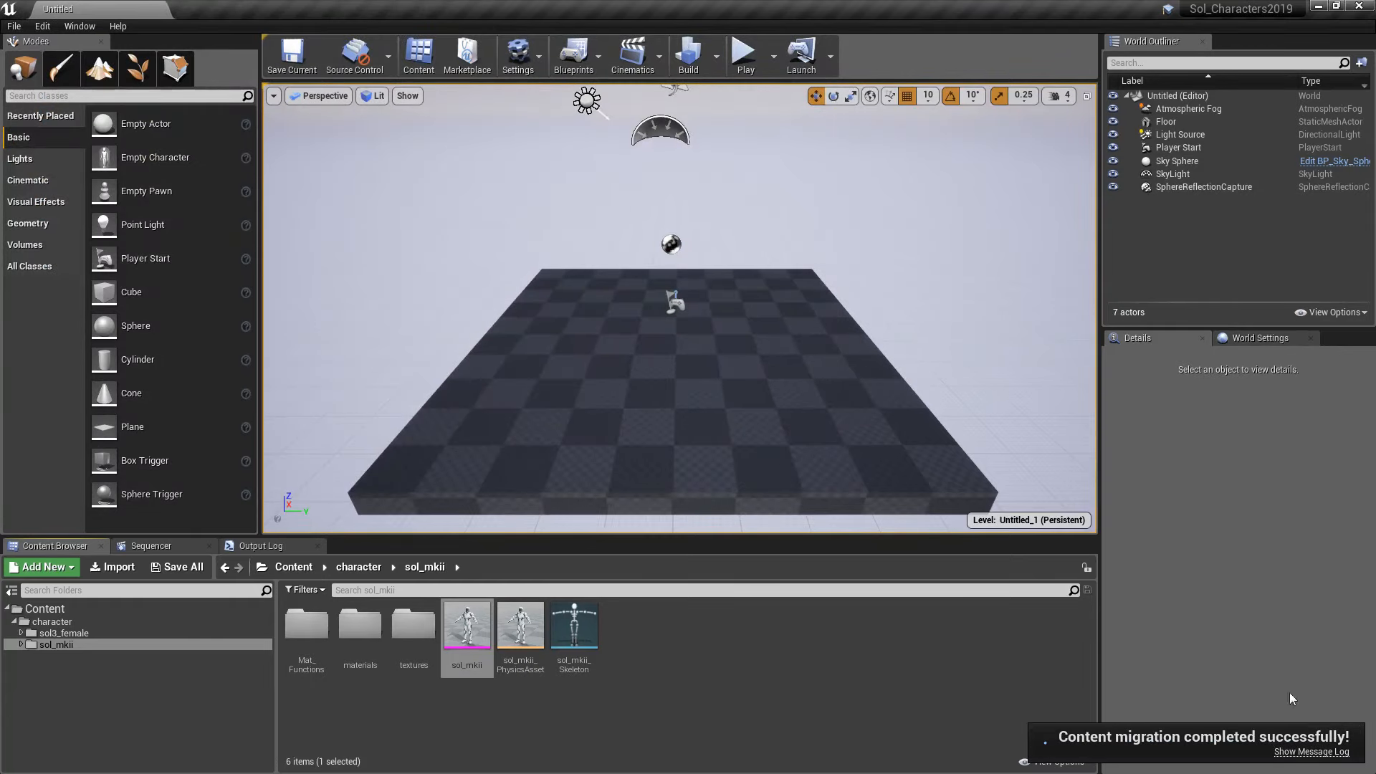
Close the source project and open the character/sol_mkii folder in the RealisticRendering project.
{"action": "left_click", "coordinate": [1365, 6]}
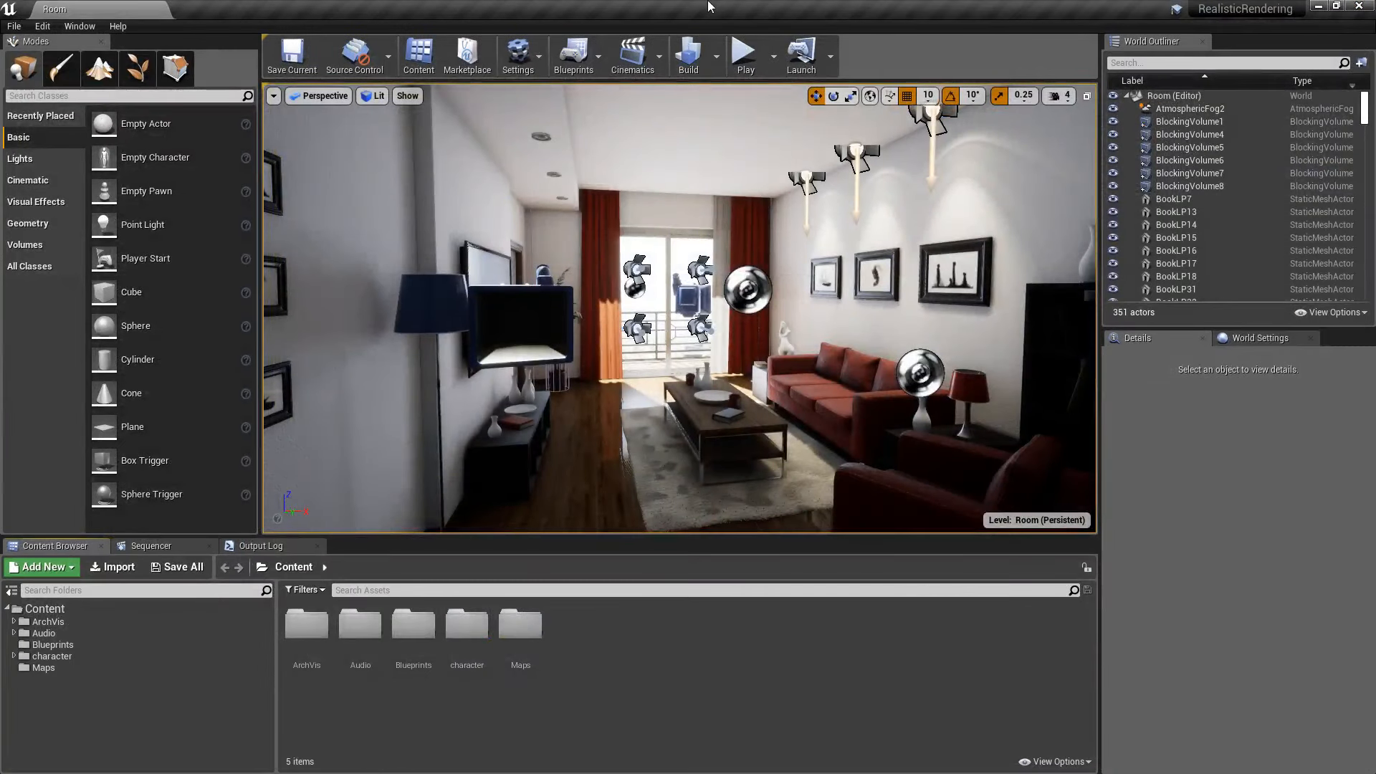
{"action": "left_click", "coordinate": [44, 608]}
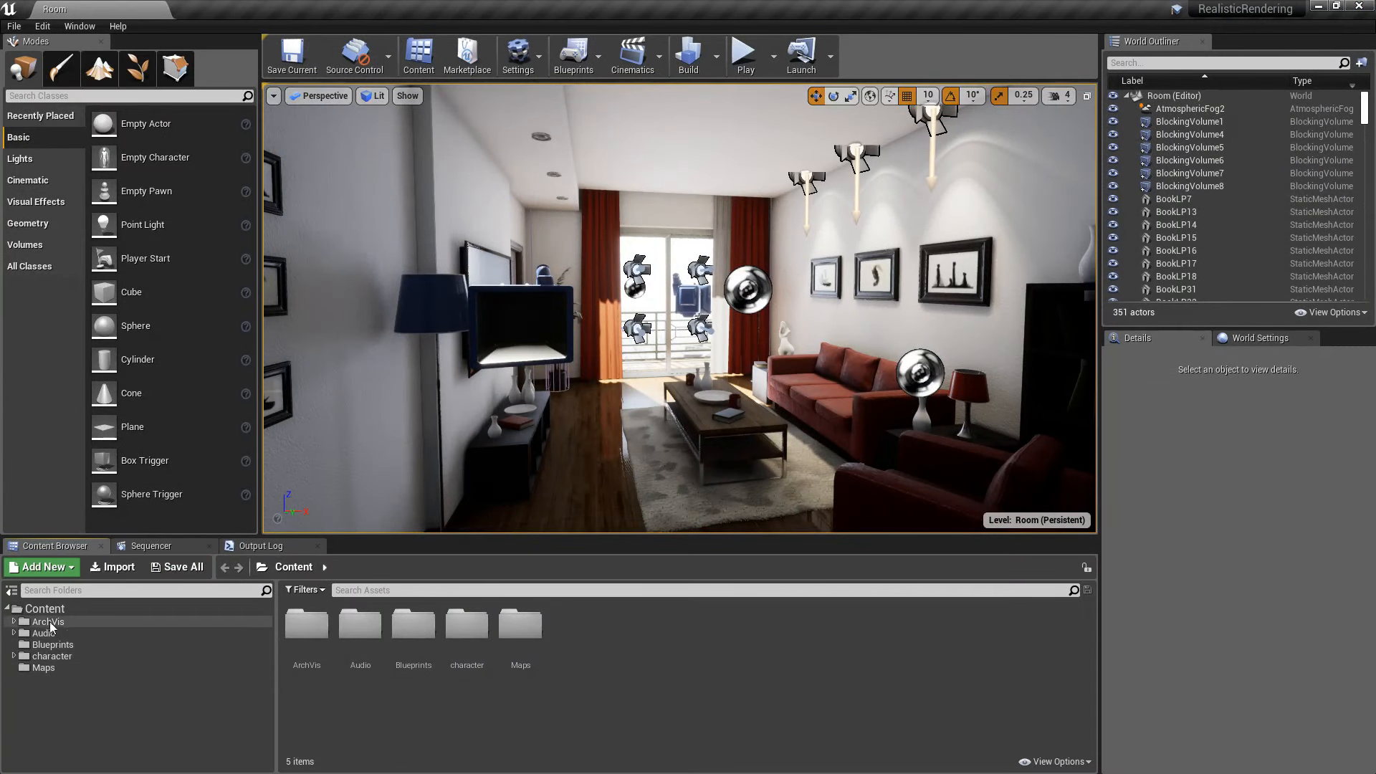
{"action": "double_click", "coordinate": [52, 656]}
{"action": "left_click", "coordinate": [307, 624]}
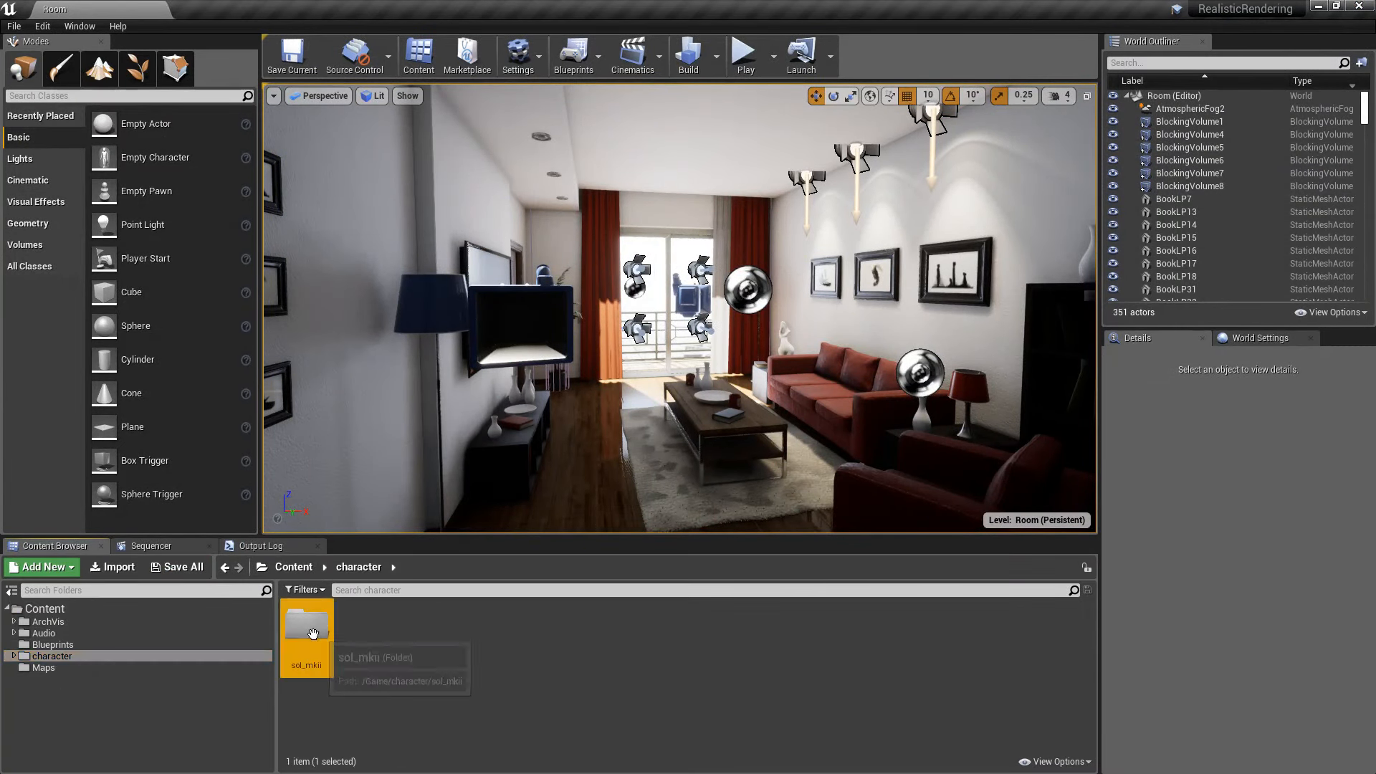
{"action": "double_click", "coordinate": [307, 624]}
Place the sol_mkii skeletal mesh between the sofa and the coffee table and rotate it to 90° about Z.
{"action": "left_click", "coordinate": [417, 638]}
{"action": "right_click_drag", "start_coordinate": [804, 358], "coordinate": [712, 243]}
{"action": "key", "text": "w"}
{"action": "key", "text": "s"}
{"action": "key", "text": "g"}
{"action": "key", "text": "g"}
{"action": "key", "text": "g"}
{"action": "right_click_drag", "start_coordinate": [736, 398], "coordinate": [710, 398]}
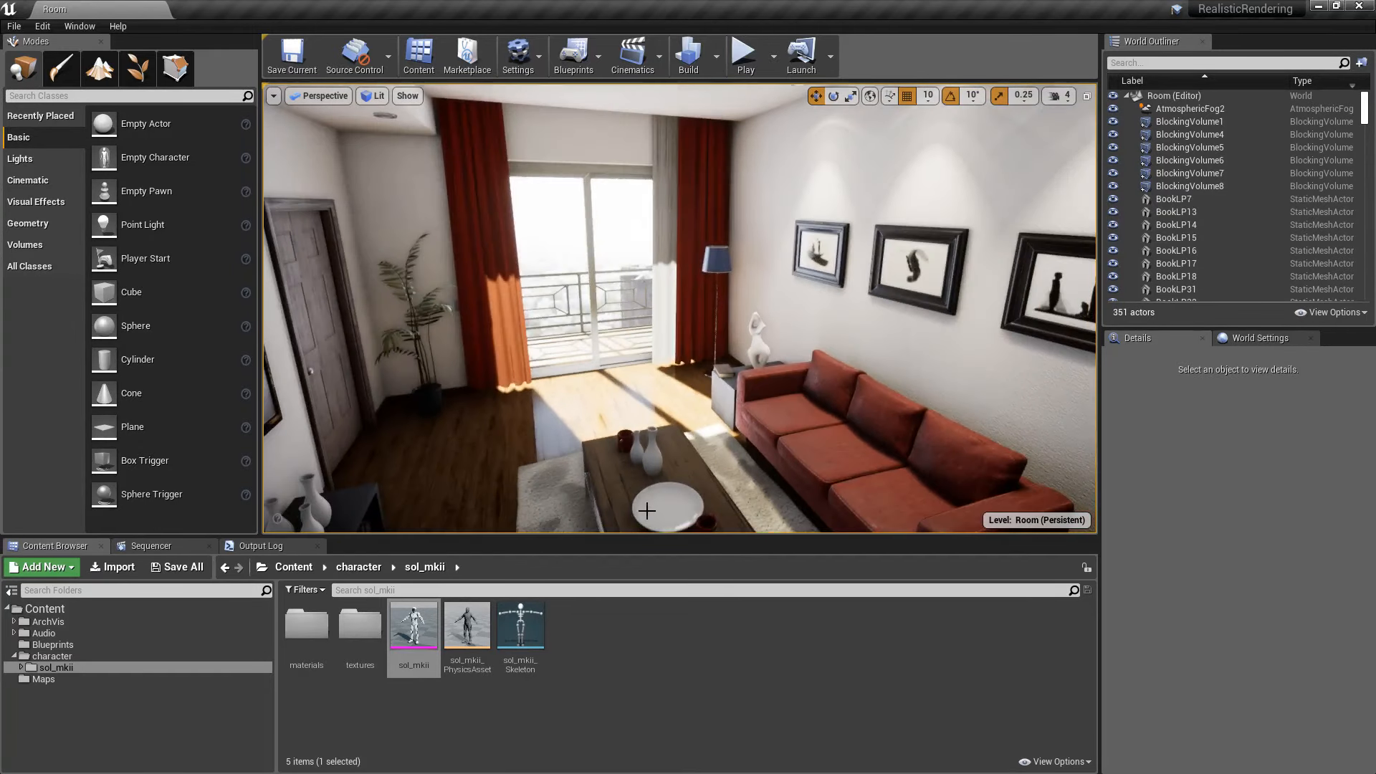
{"action": "left_click_drag", "start_coordinate": [413, 627], "coordinate": [764, 476]}
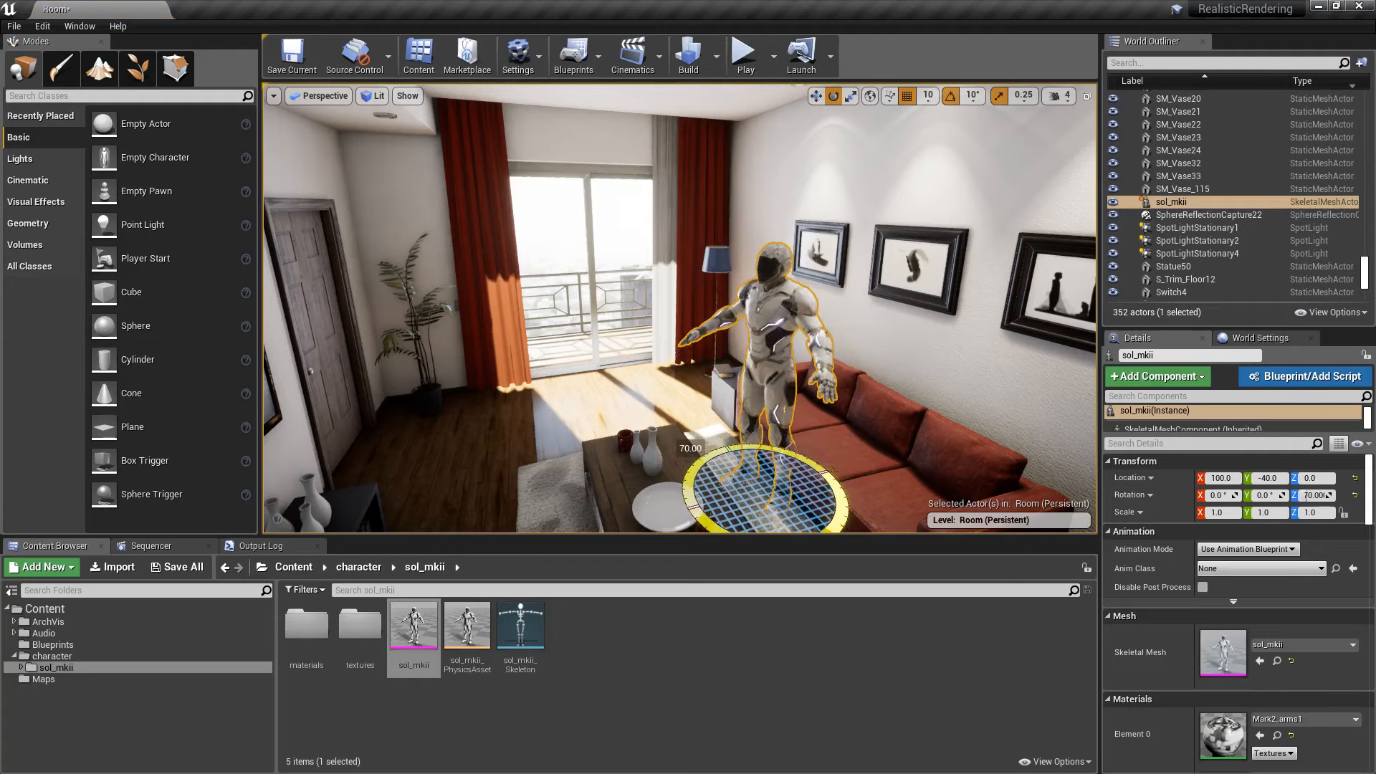
{"action": "key", "text": "Escape"}
Examine the placed sol_mkii character in the living room from several angles and distances.
{"action": "mouse_move", "coordinate": [849, 401]}
{"action": "right_mouse_down"}
{"action": "mouse_move", "coordinate": [1017, 390]}
{"action": "mouse_move", "coordinate": [989, 394]}
{"action": "mouse_move", "coordinate": [1021, 409]}
{"action": "mouse_move", "coordinate": [1028, 434]}
{"action": "mouse_move", "coordinate": [1089, 419]}
{"action": "mouse_move", "coordinate": [839, 421]}
{"action": "right_mouse_up"}
{"action": "left_click", "coordinate": [598, 311]}
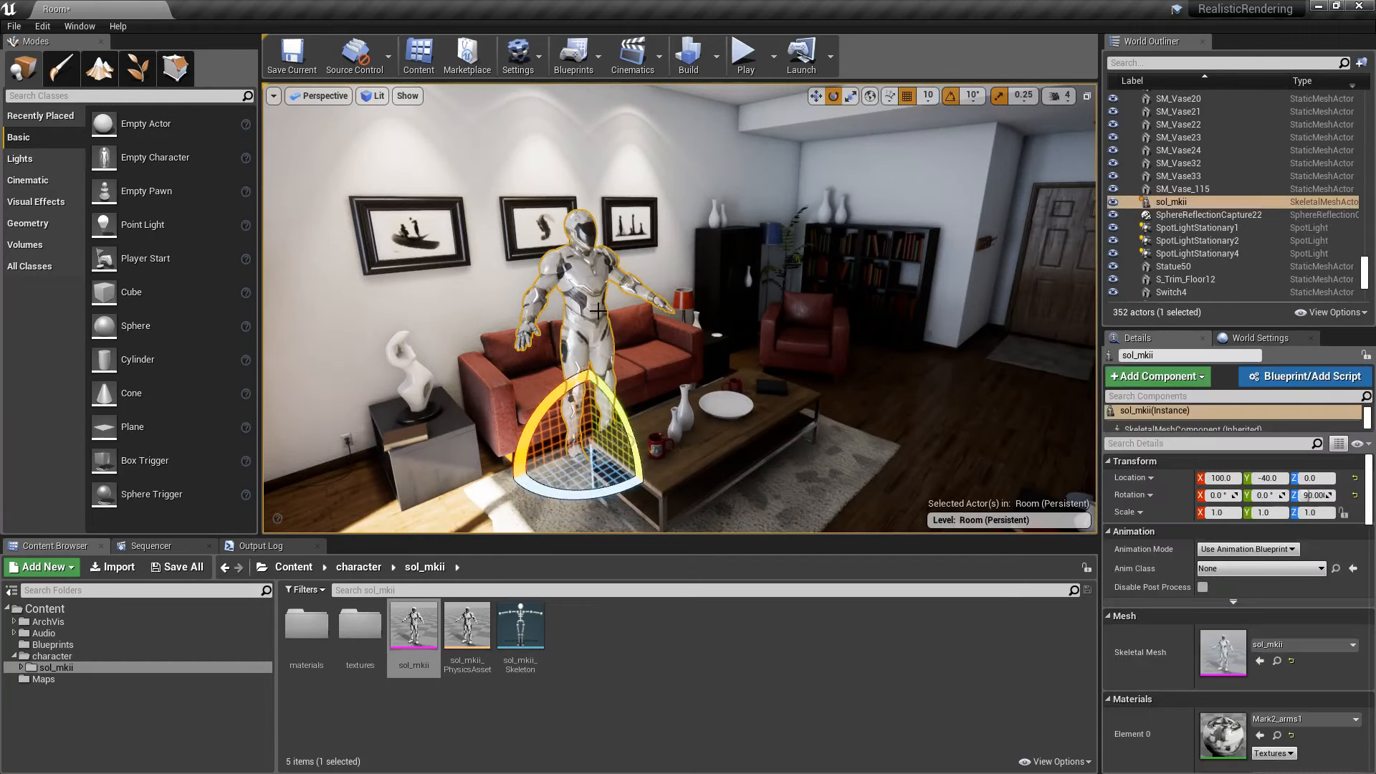
{"action": "right_click_drag", "start_coordinate": [598, 311], "coordinate": [544, 301]}
{"action": "right_click_drag", "start_coordinate": [645, 337], "coordinate": [645, 336]}
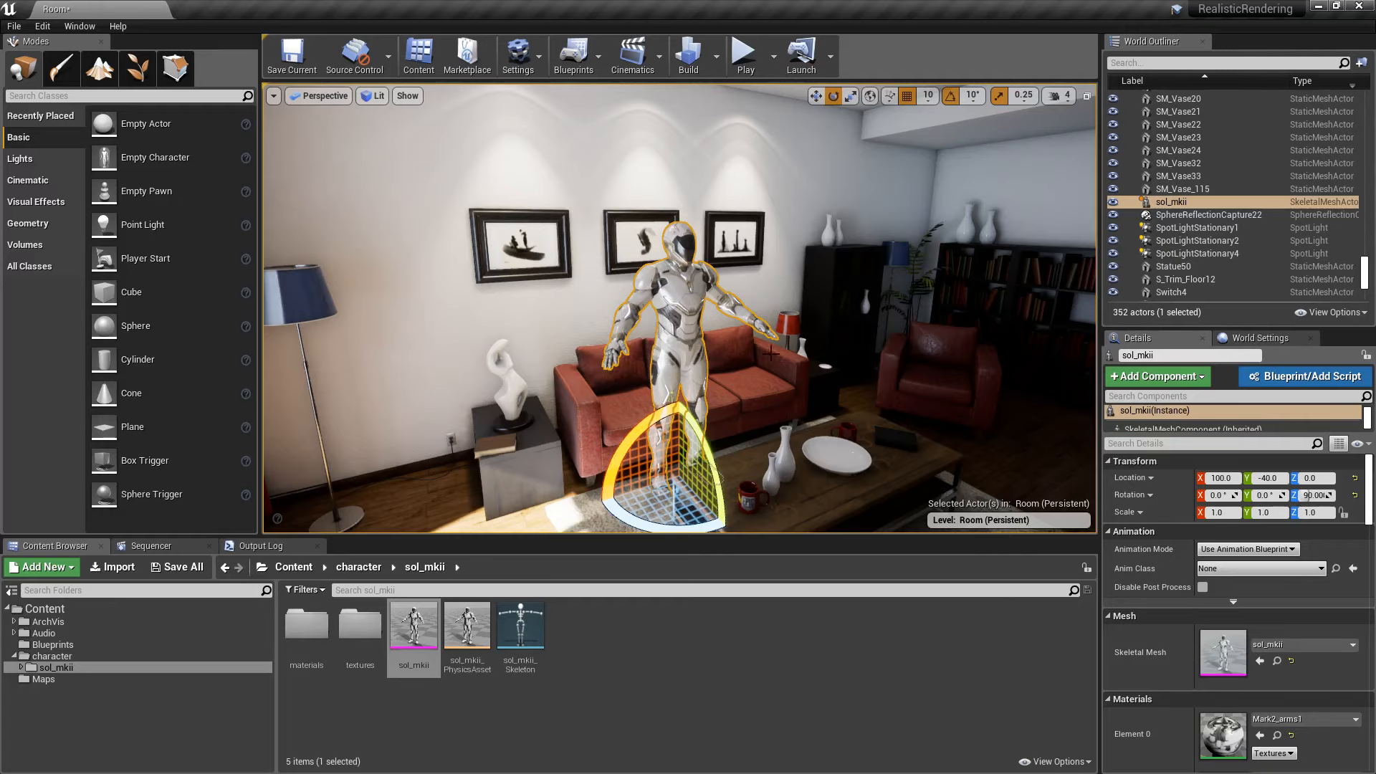
{"action": "key", "text": "Escape"}
{"action": "key", "text": "w"}
{"action": "right_click_drag", "start_coordinate": [678, 347], "coordinate": [678, 347]}
{"action": "left_click", "coordinate": [668, 341]}
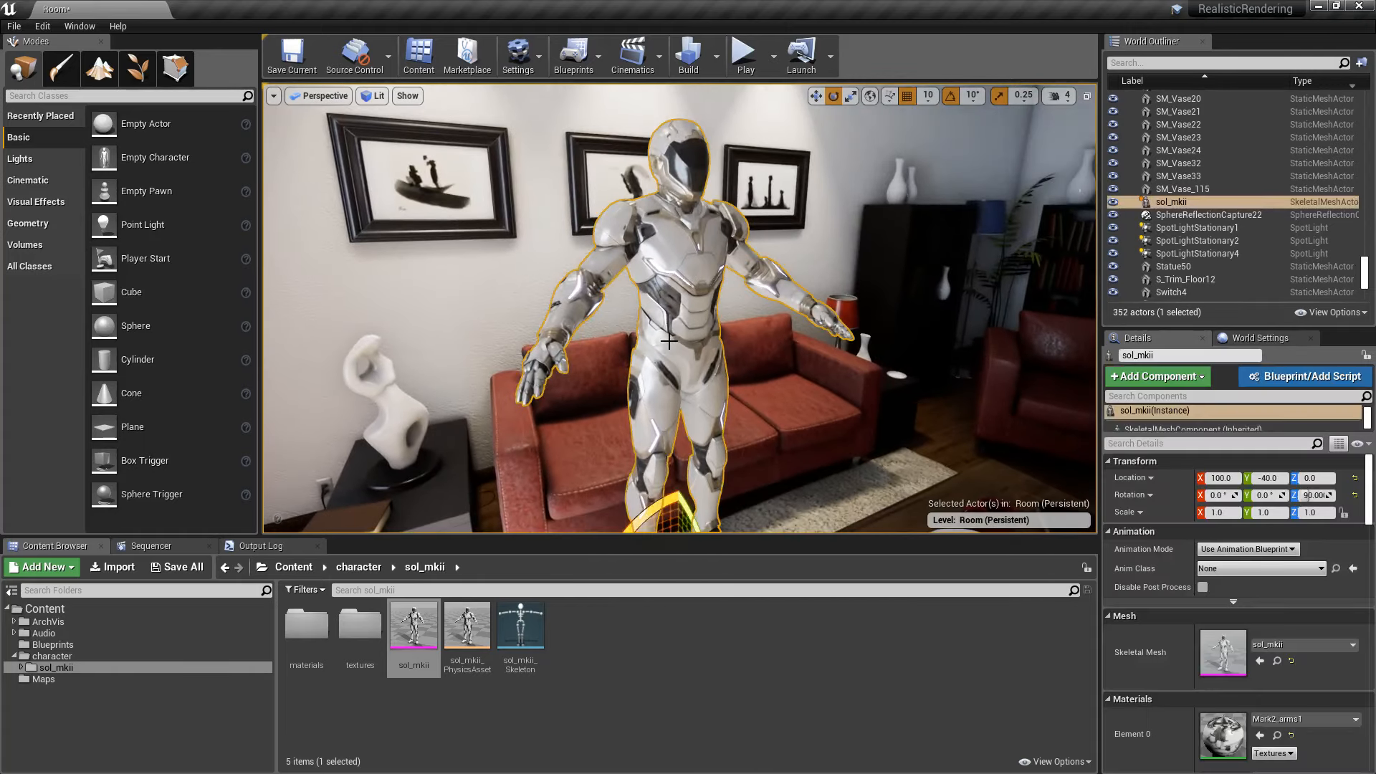
Open the sol_mkii skeletal mesh asset for editing.
{"action": "double_click", "coordinate": [414, 627]}
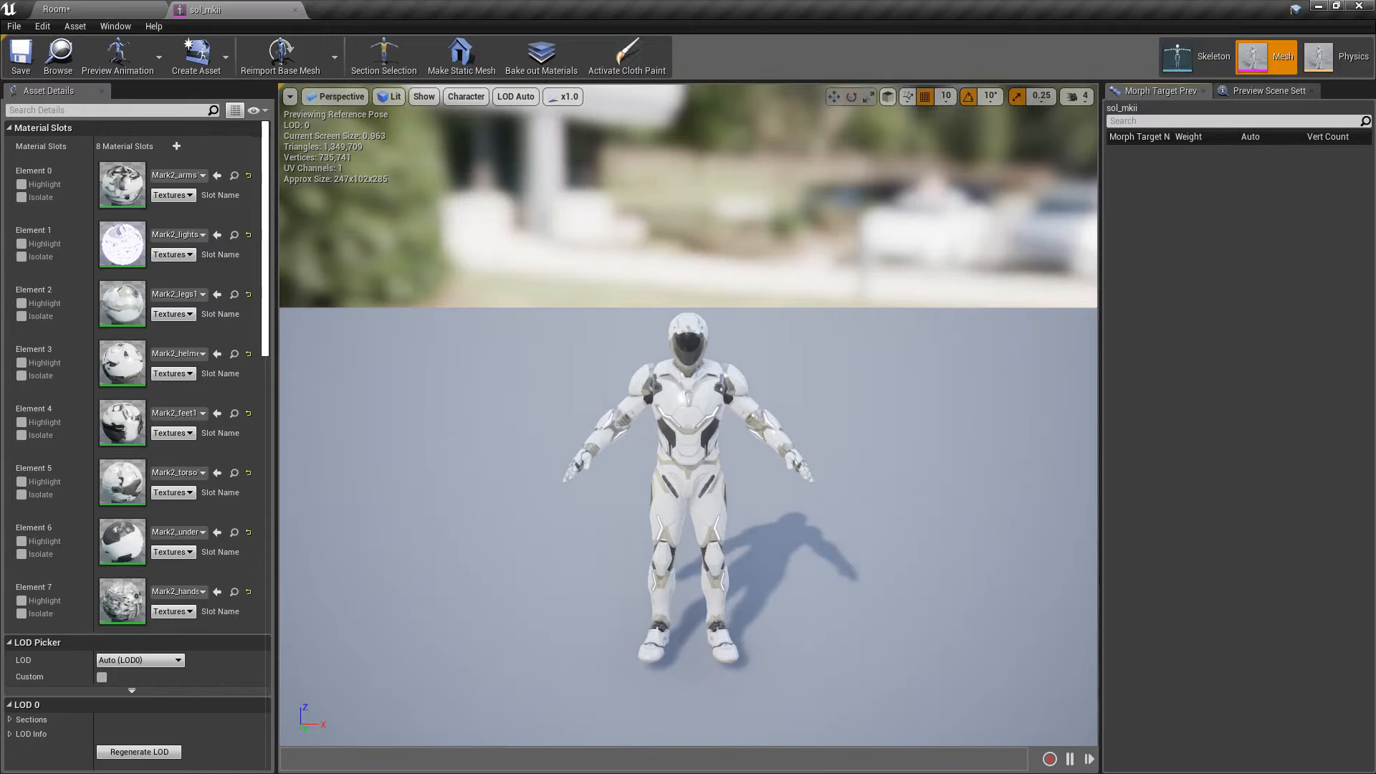
{"action": "left_click", "coordinate": [201, 68]}
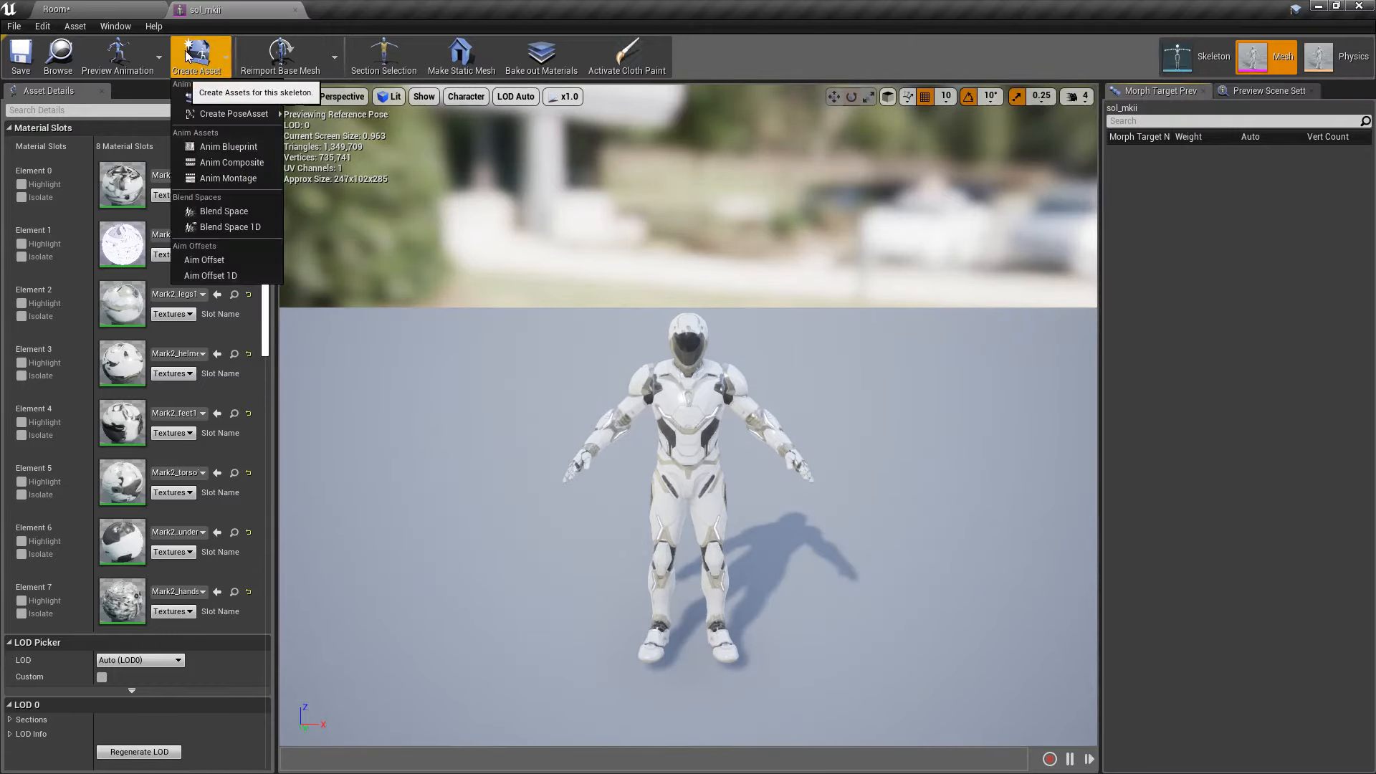
{"action": "left_click", "coordinate": [220, 8]}
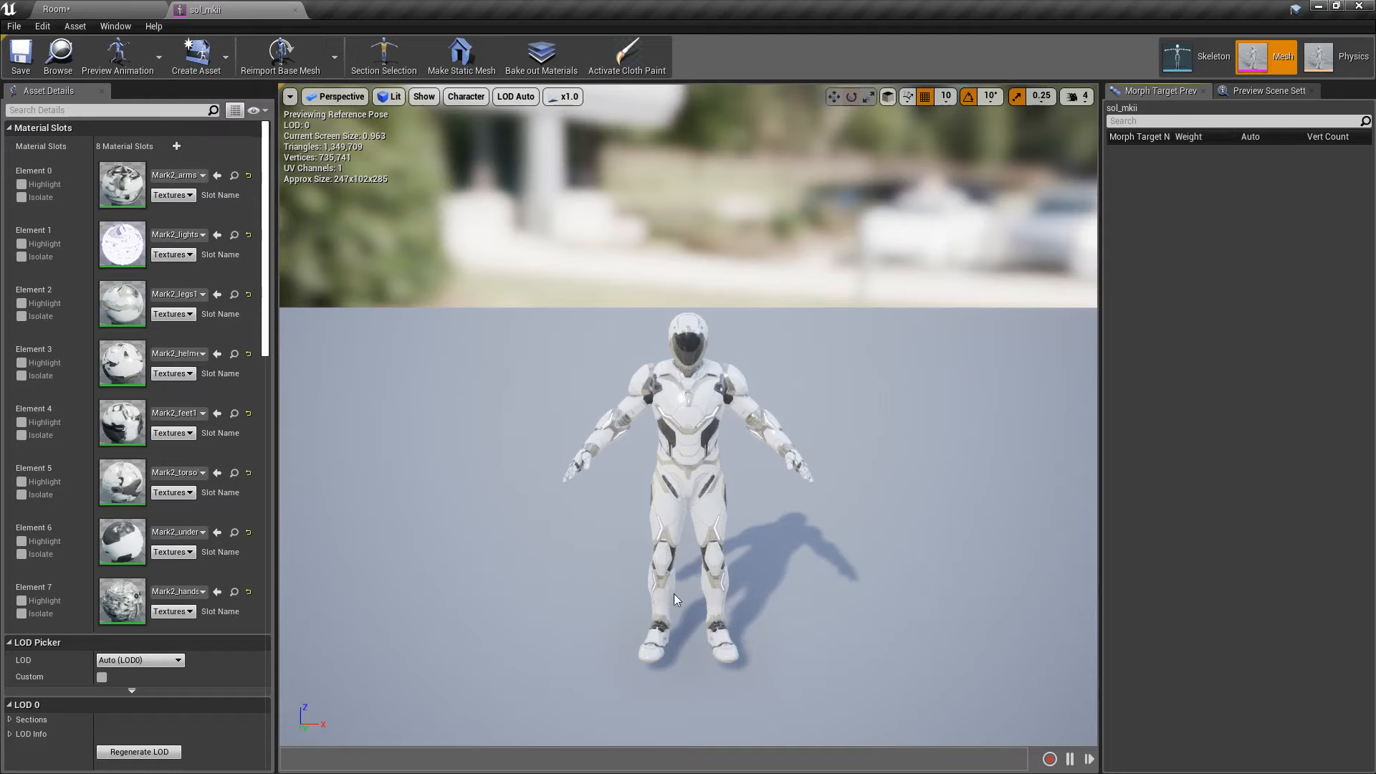
Create an animation from the reference pose named "sitting" in the character/sol_mkii folder.
{"action": "left_click", "coordinate": [187, 65]}
{"action": "mouse_move", "coordinate": [238, 99]}
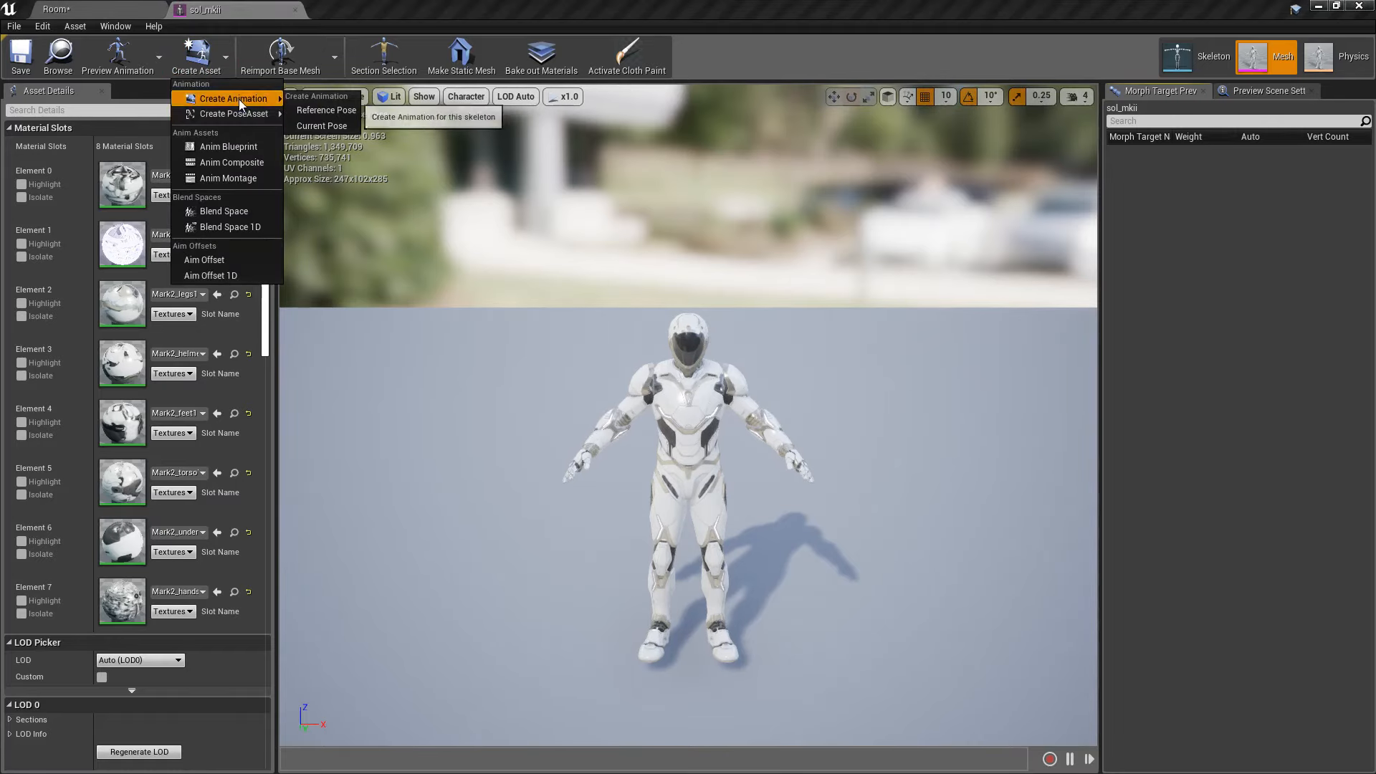
{"action": "left_click", "coordinate": [334, 110]}
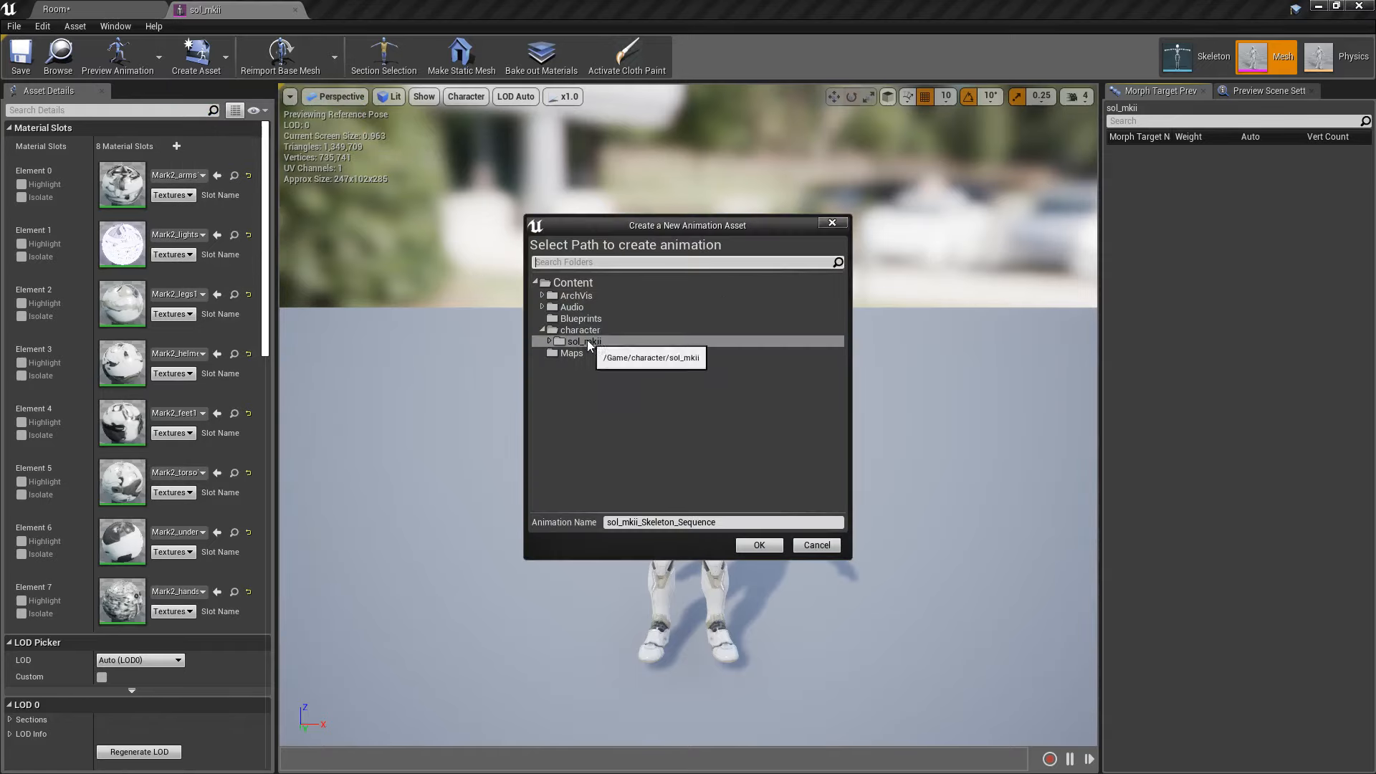
{"action": "left_click", "coordinate": [720, 522]}
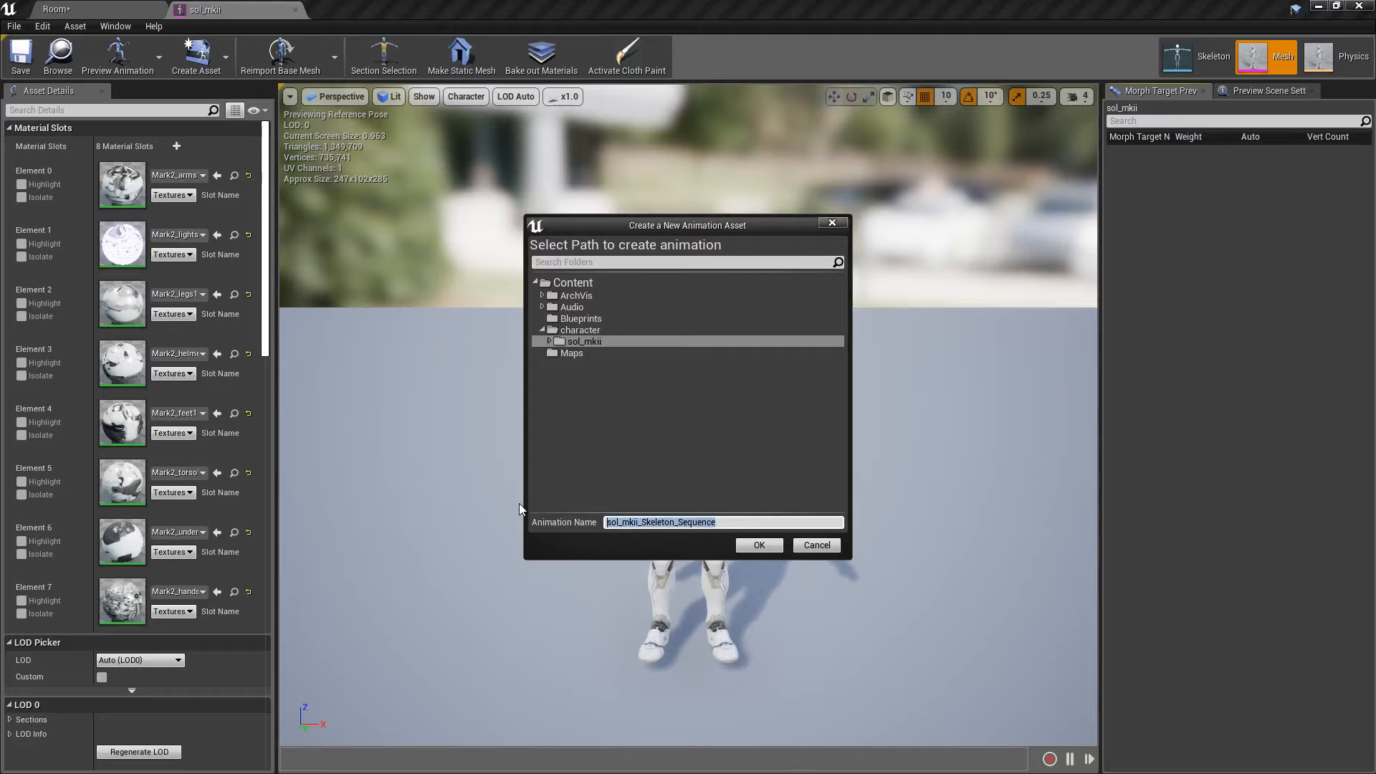
{"action": "type", "text": "sitting"}
{"action": "key", "text": "Return"}
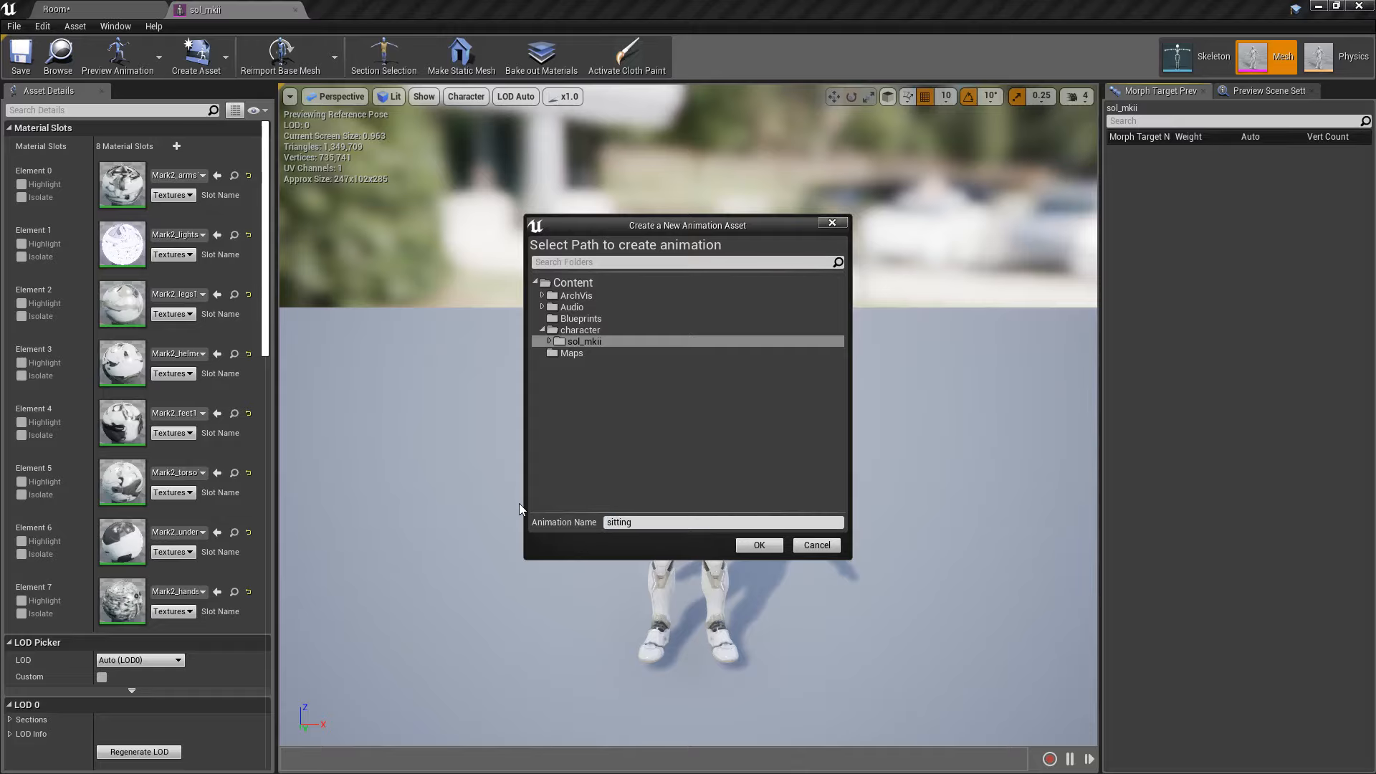
{"action": "left_click", "coordinate": [769, 549]}
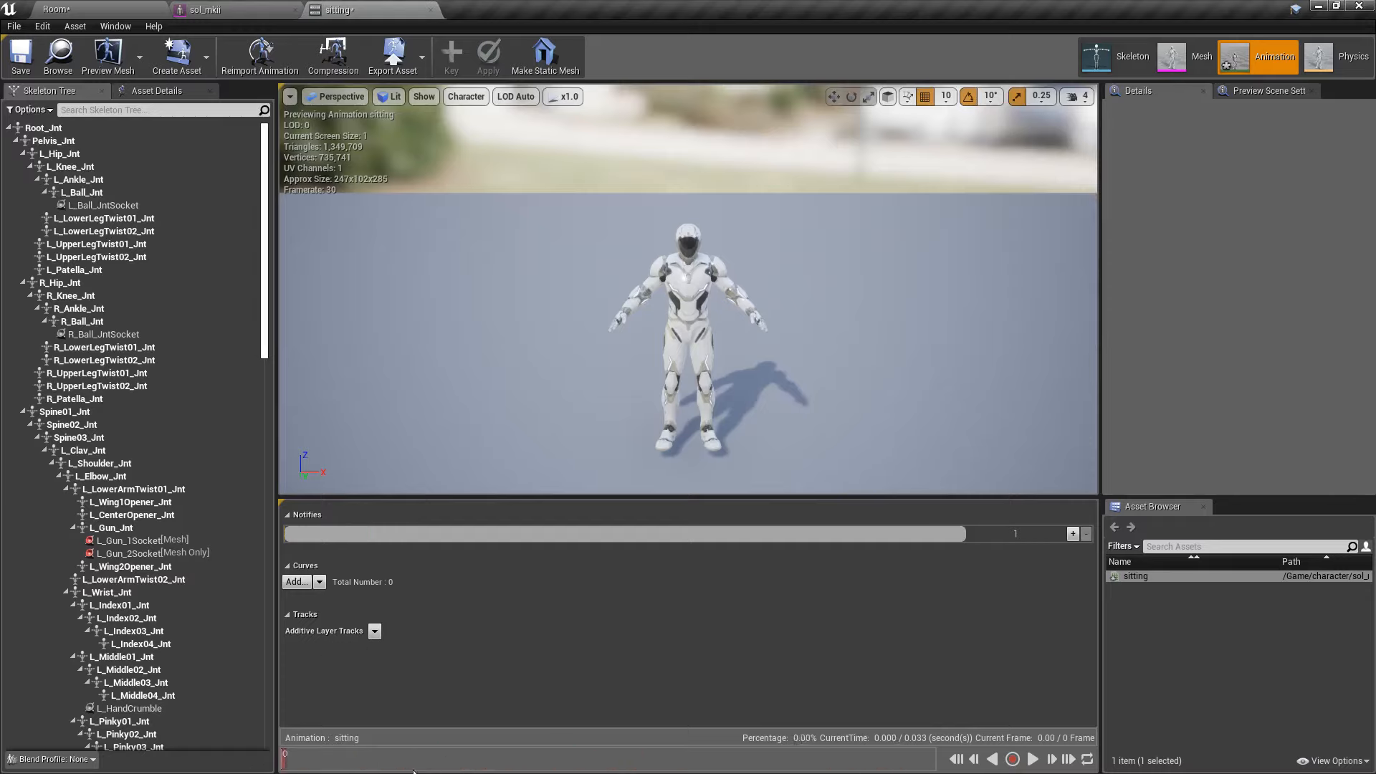
Rotate the L_Hip_Jnt bone to raise the left leg forward, to a local rotation of about X -29, Y 78, Z -34.
{"action": "right_click_drag", "start_coordinate": [467, 300], "coordinate": [659, 336]}
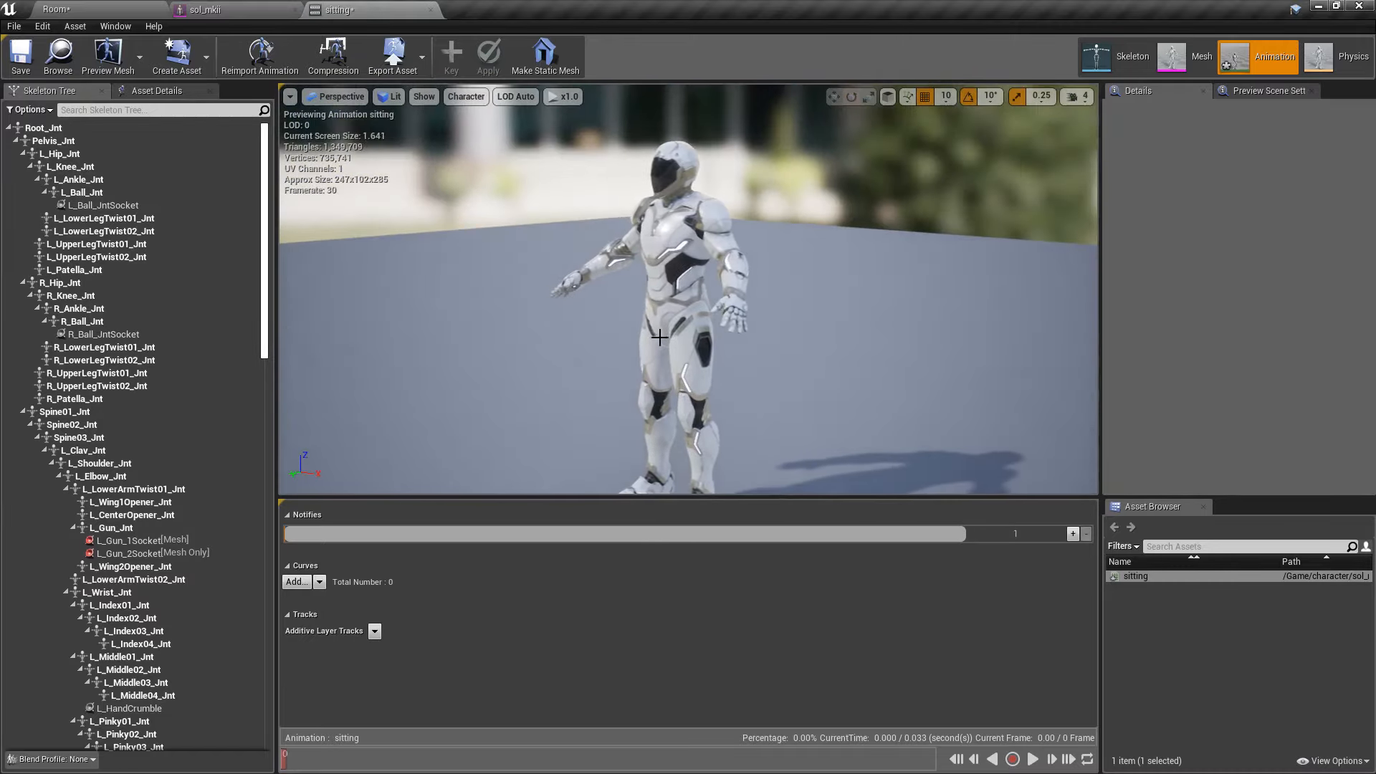
{"action": "left_click", "coordinate": [698, 323]}
{"action": "right_click_drag", "start_coordinate": [728, 369], "coordinate": [824, 352]}
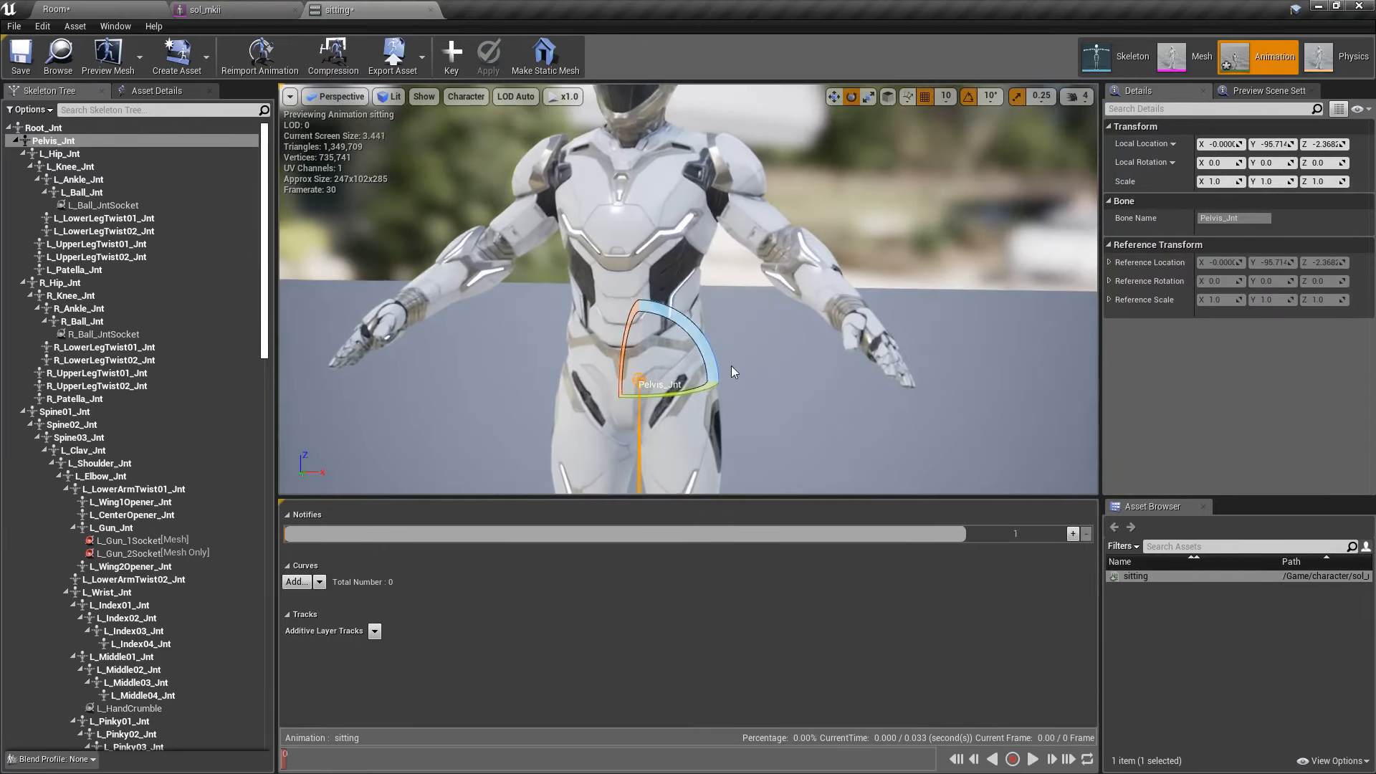
{"action": "left_click", "coordinate": [60, 153]}
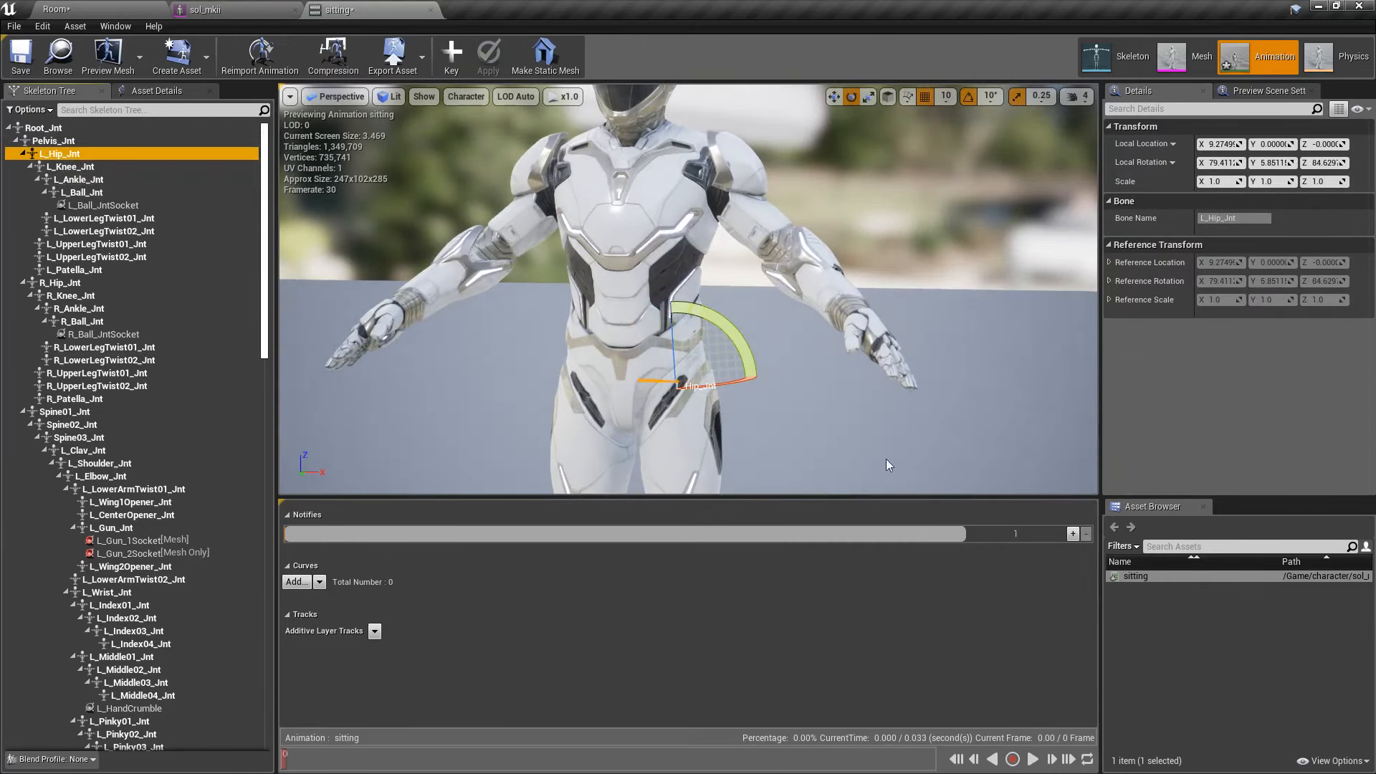
{"action": "right_click_drag", "start_coordinate": [875, 462], "coordinate": [724, 455]}
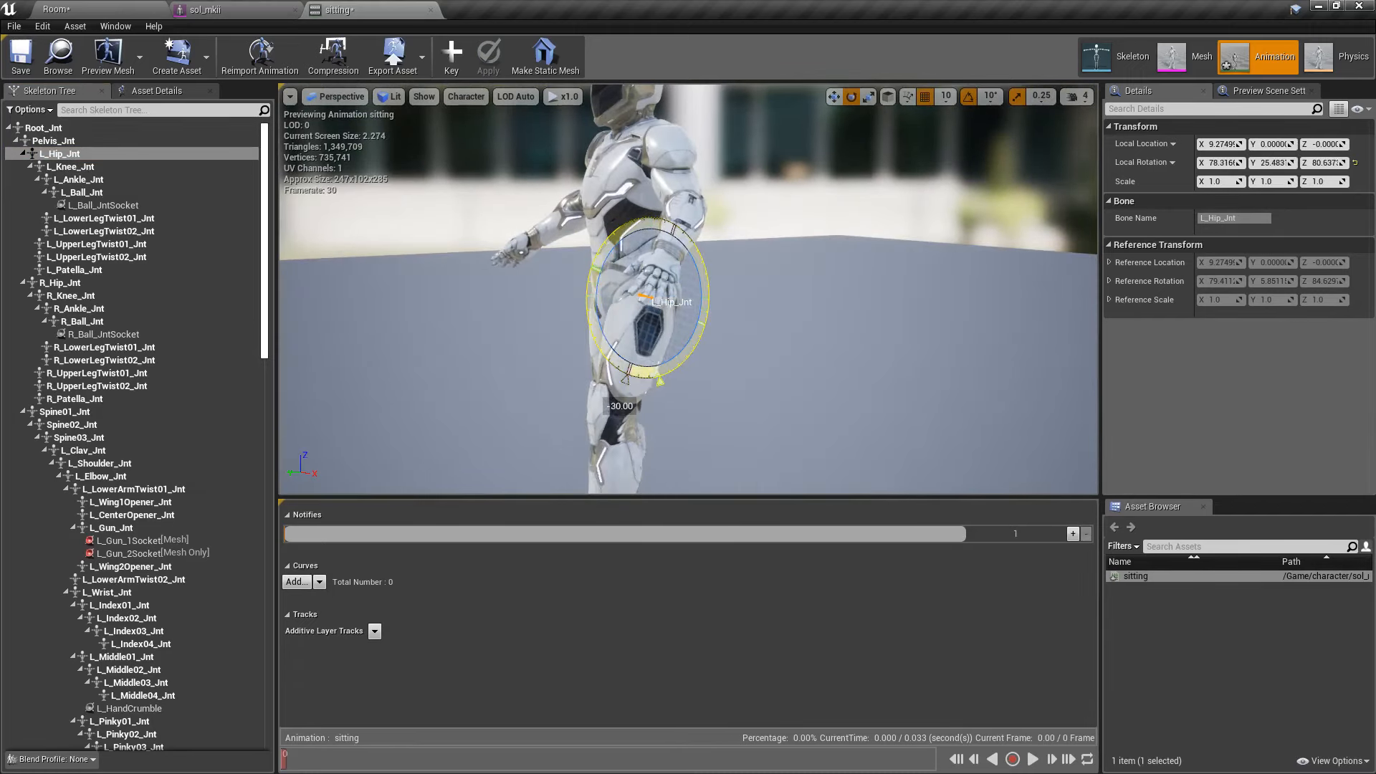
{"action": "left_click_drag", "start_coordinate": [625, 379], "coordinate": [584, 298]}
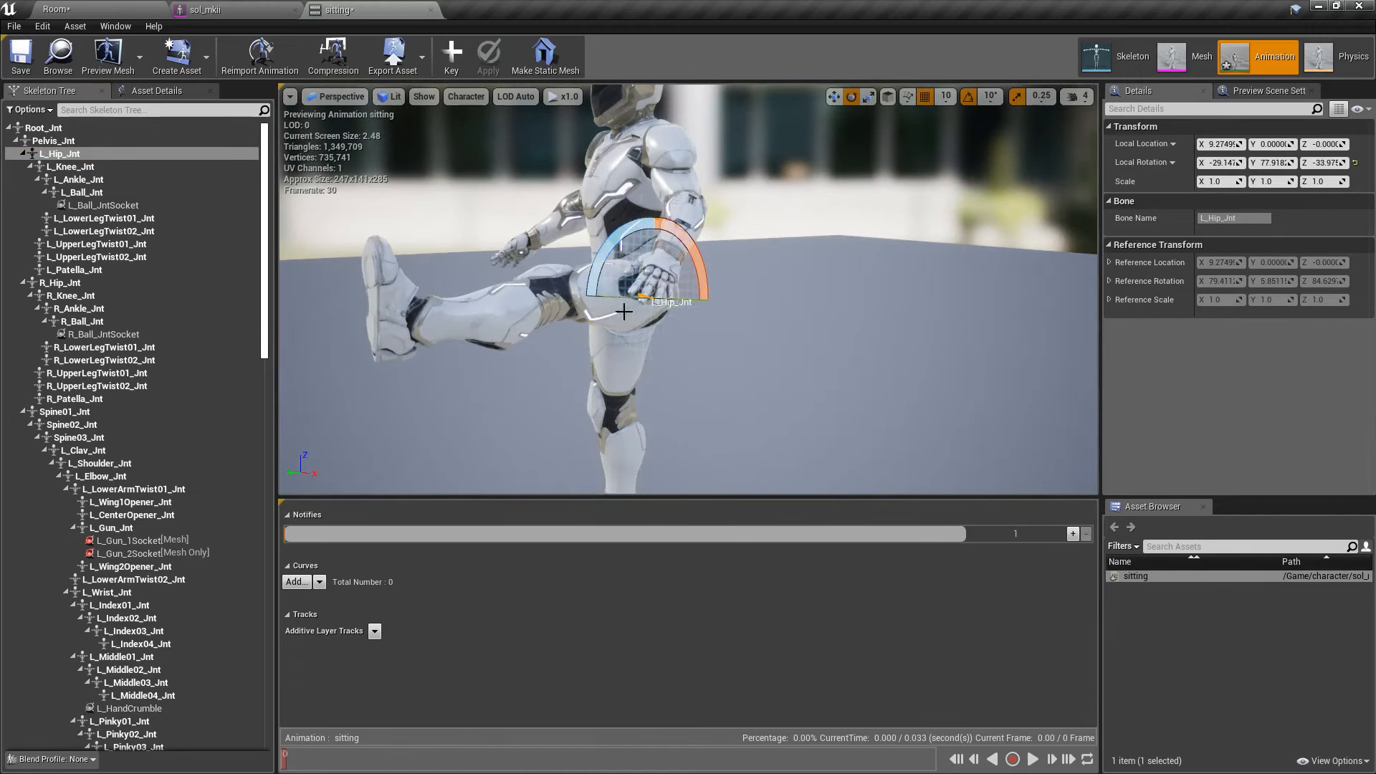
Raise the right leg forward by rotating R_Hip_Jnt to about X 151, Y -78, Z 34, and save the sitting animation.
{"action": "right_click_drag", "start_coordinate": [624, 312], "coordinate": [810, 312]}
{"action": "left_click", "coordinate": [23, 154]}
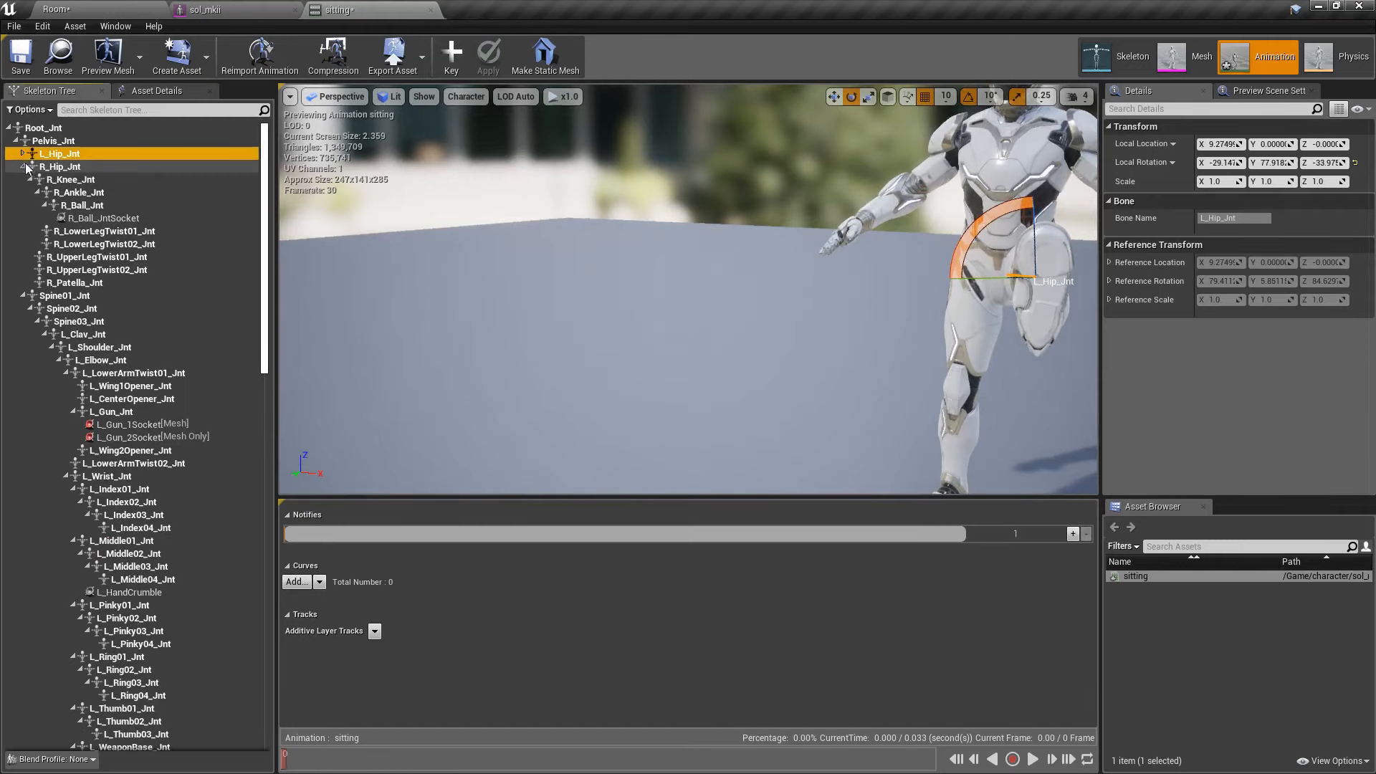
{"action": "left_click", "coordinate": [52, 168]}
{"action": "right_click_drag", "start_coordinate": [871, 359], "coordinate": [1003, 358]}
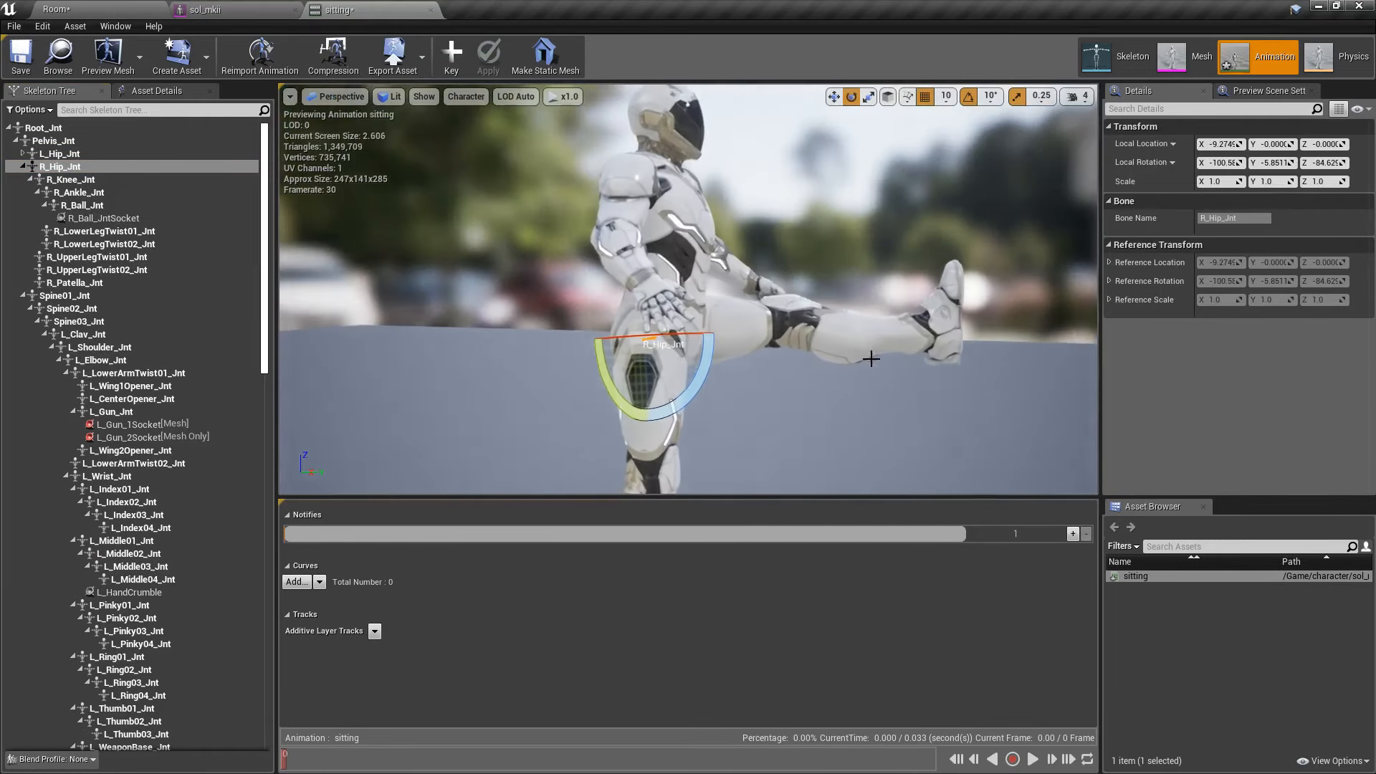
{"action": "left_click_drag", "start_coordinate": [602, 373], "coordinate": [580, 315]}
{"action": "right_click_drag", "start_coordinate": [580, 315], "coordinate": [1018, 316]}
{"action": "left_click", "coordinate": [20, 56]}
{"action": "right_click_drag", "start_coordinate": [675, 453], "coordinate": [564, 154]}
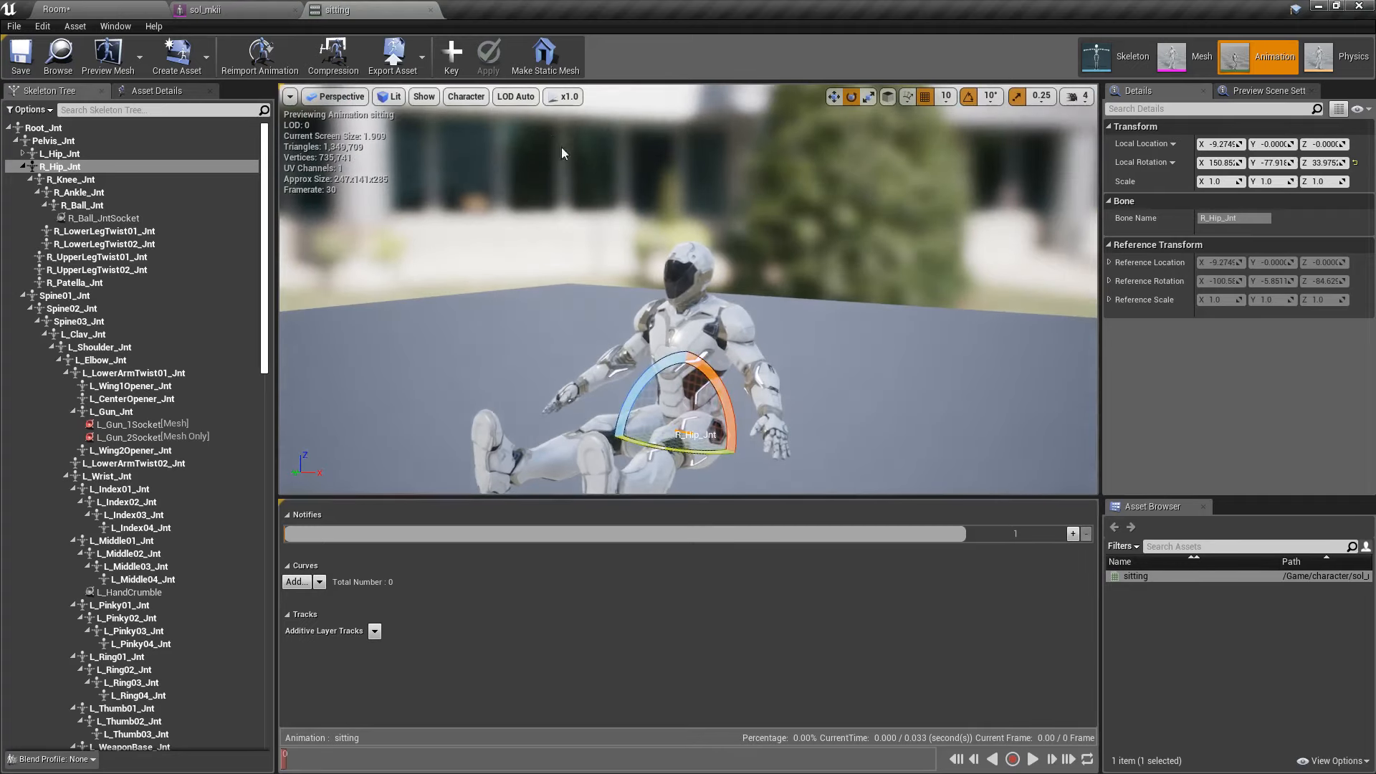
Key the current leg pose, apply it to the raw animation data and save the sitting animation.
{"action": "left_click", "coordinate": [452, 54]}
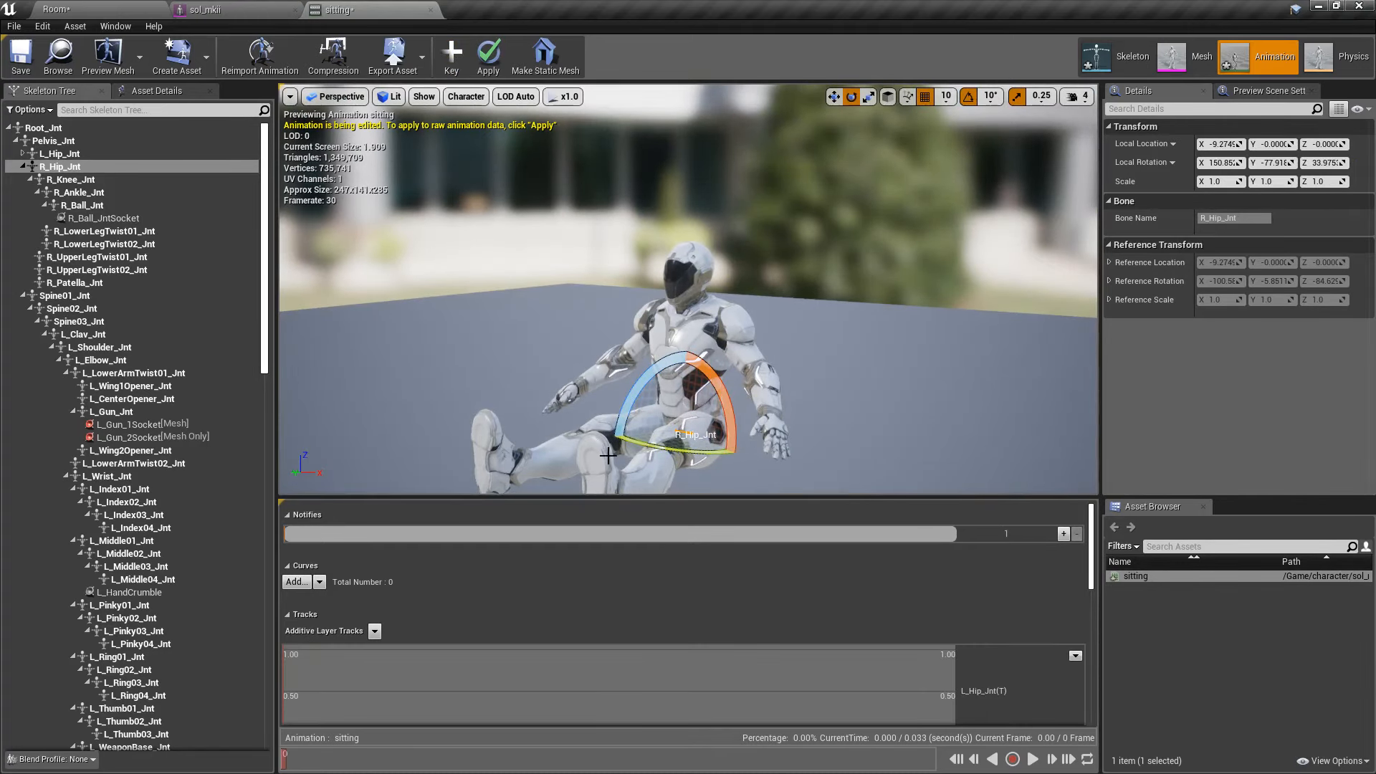
{"action": "left_click", "coordinate": [488, 55]}
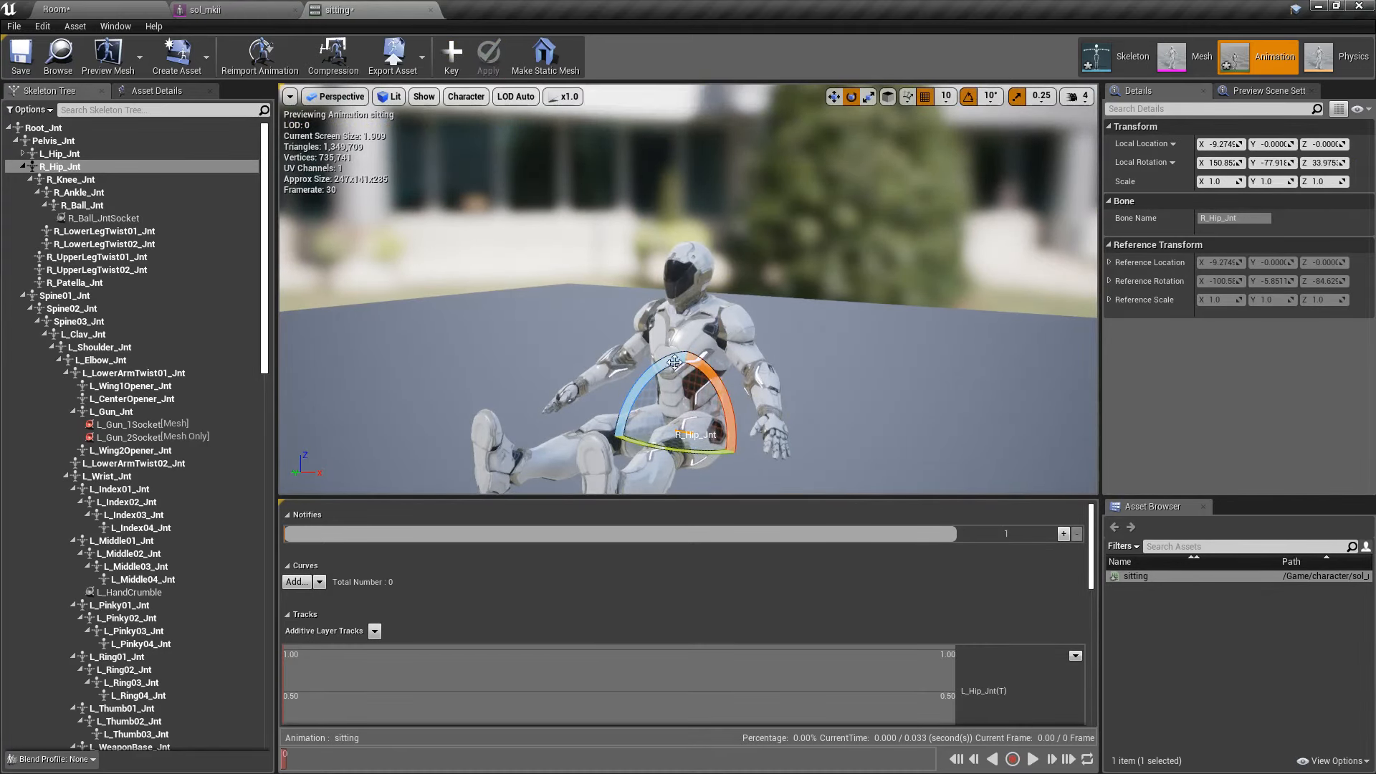
{"action": "left_click", "coordinate": [21, 58]}
{"action": "right_click_drag", "start_coordinate": [758, 372], "coordinate": [688, 376]}
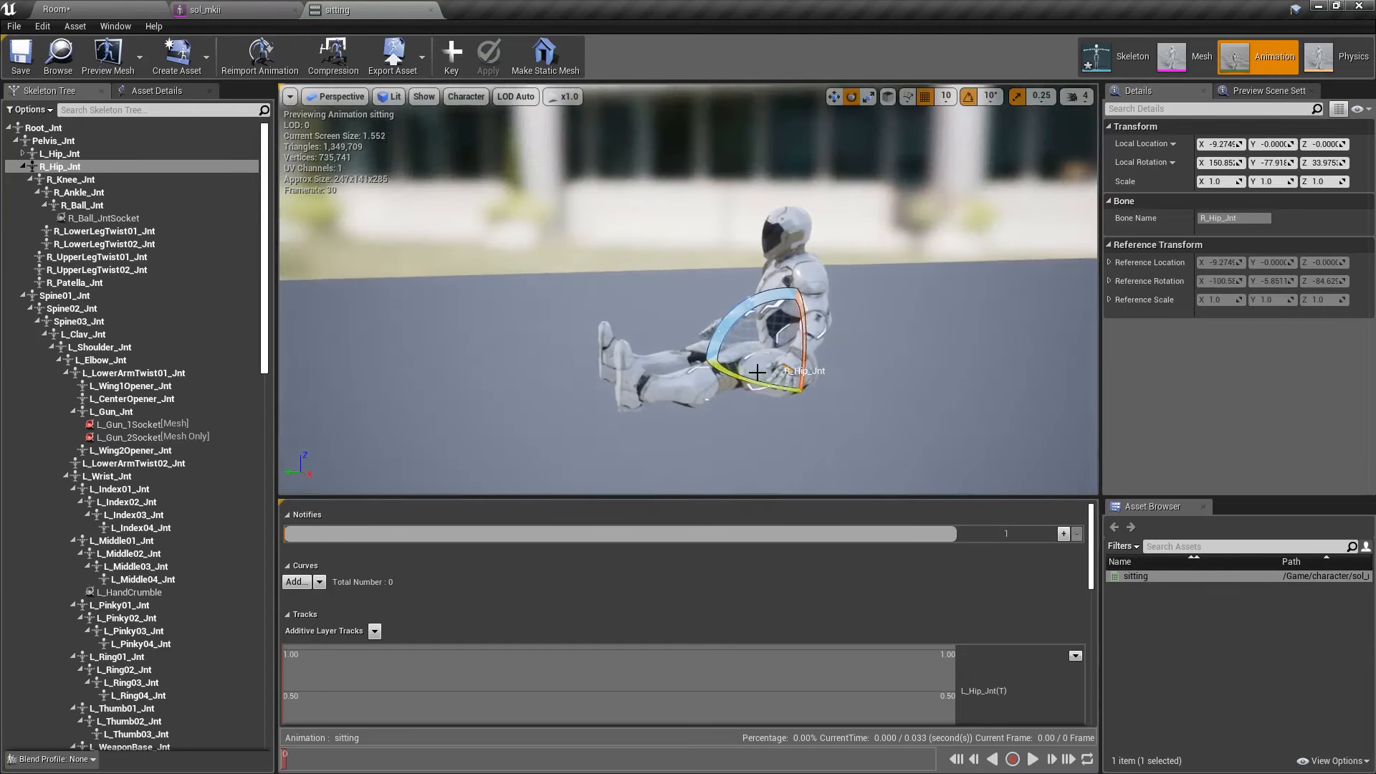
Place the sitting animation asset in the Room level near the sofa and delete the standing sol_mkii actor.
{"action": "left_click", "coordinate": [130, 7]}
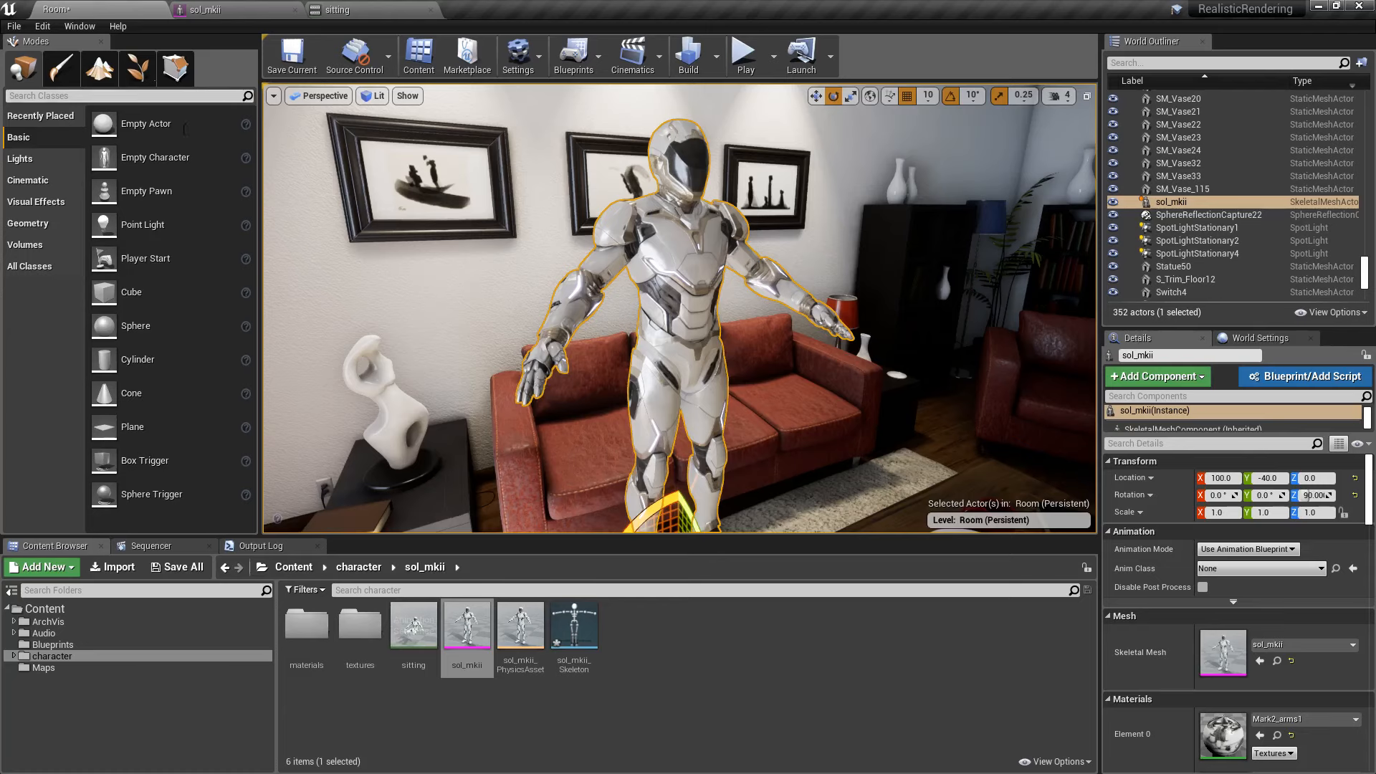
{"action": "double_click", "coordinate": [413, 635]}
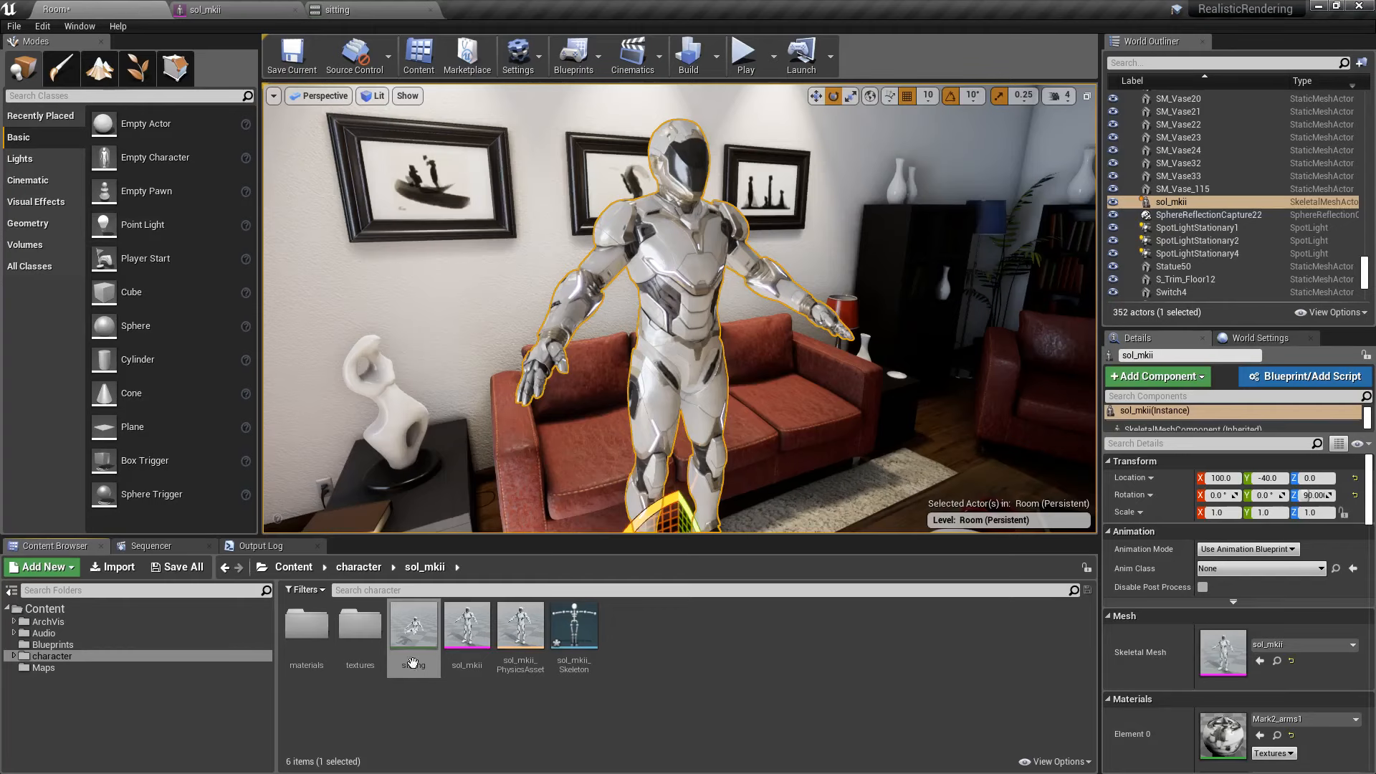
{"action": "left_click_drag", "start_coordinate": [413, 663], "coordinate": [788, 451]}
{"action": "key", "text": "s"}
{"action": "right_click_drag", "start_coordinate": [765, 465], "coordinate": [674, 462]}
{"action": "left_click_drag", "start_coordinate": [765, 466], "coordinate": [802, 466]}
{"action": "left_click", "coordinate": [609, 258]}
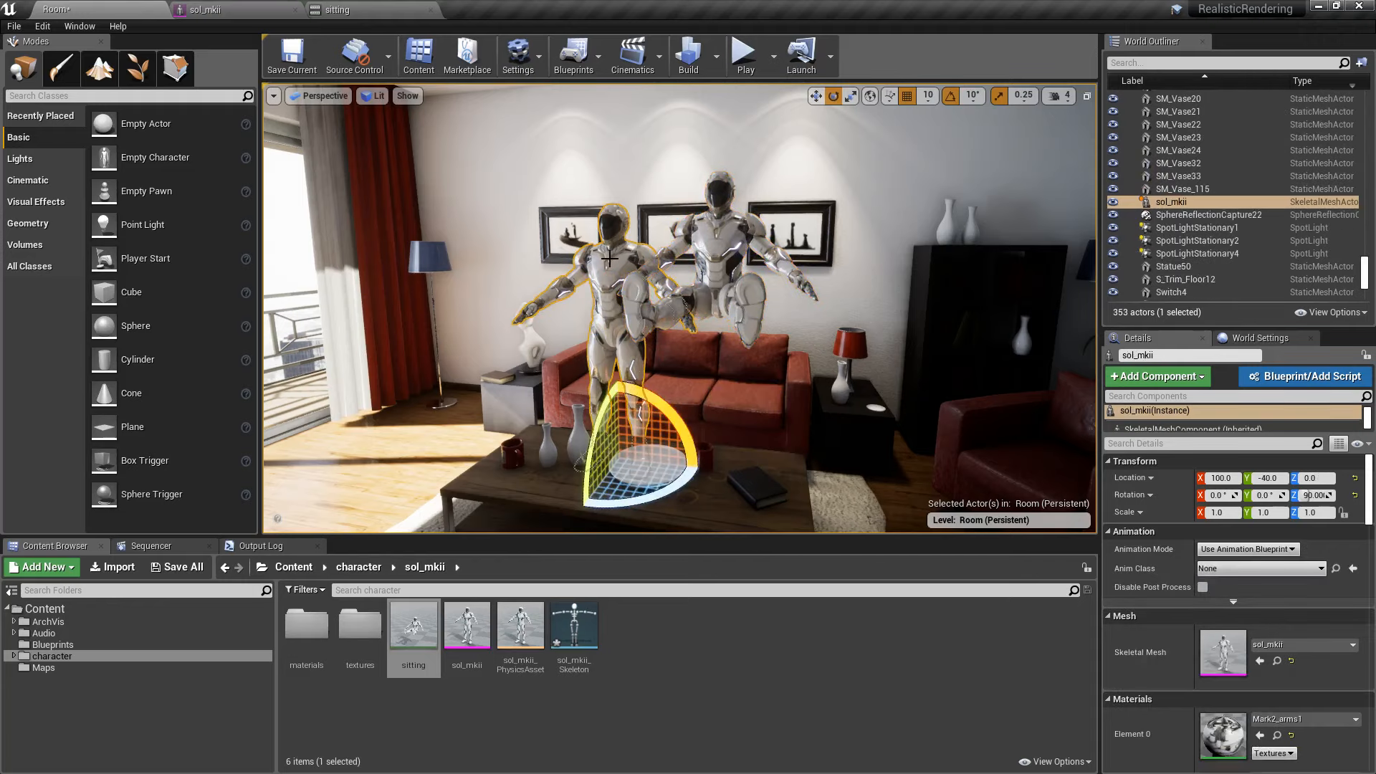
{"action": "key", "text": "Delete"}
Move the sitting actor onto the sofa, to location X 150, Y -20, Z -50.
{"action": "key", "text": "w"}
{"action": "right_click_drag", "start_coordinate": [609, 258], "coordinate": [738, 358]}
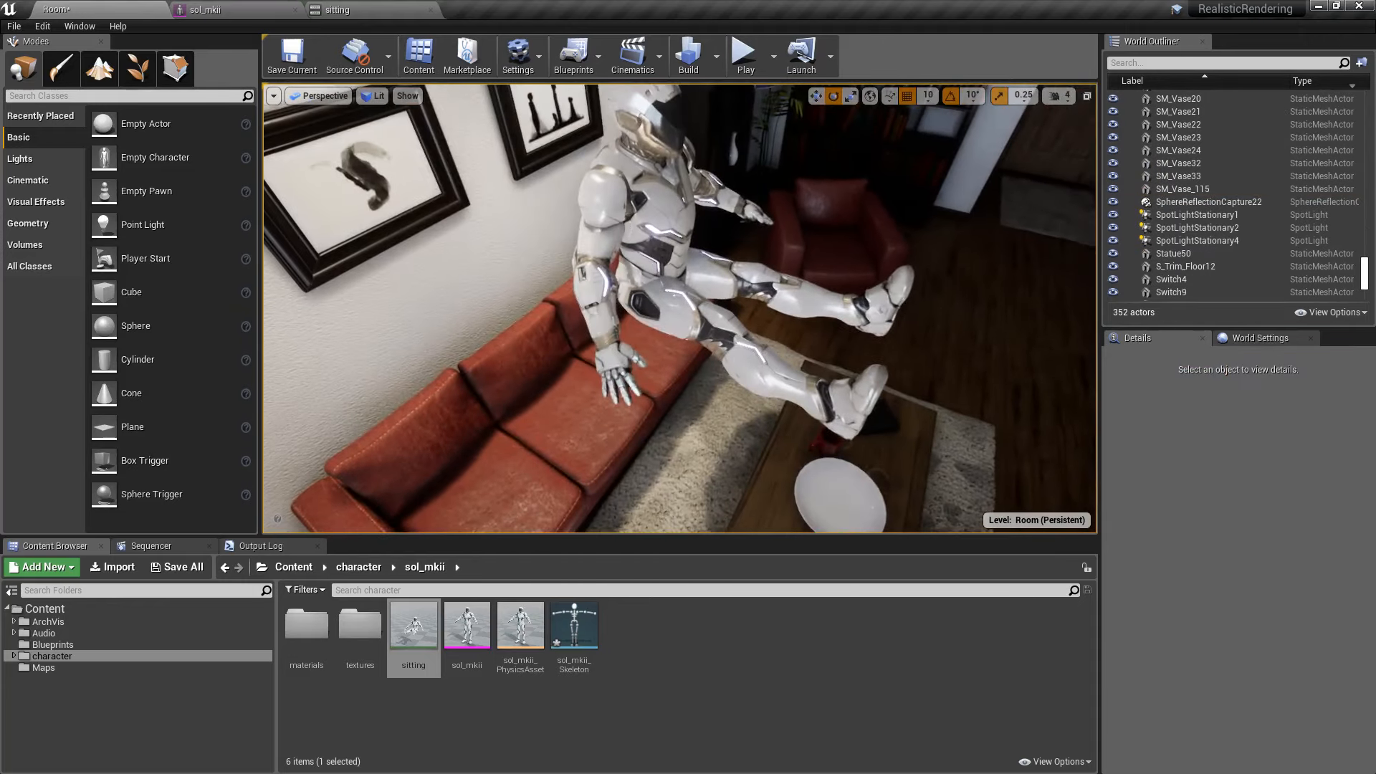
{"action": "left_click", "coordinate": [728, 266]}
{"action": "right_click_drag", "start_coordinate": [729, 266], "coordinate": [728, 215]}
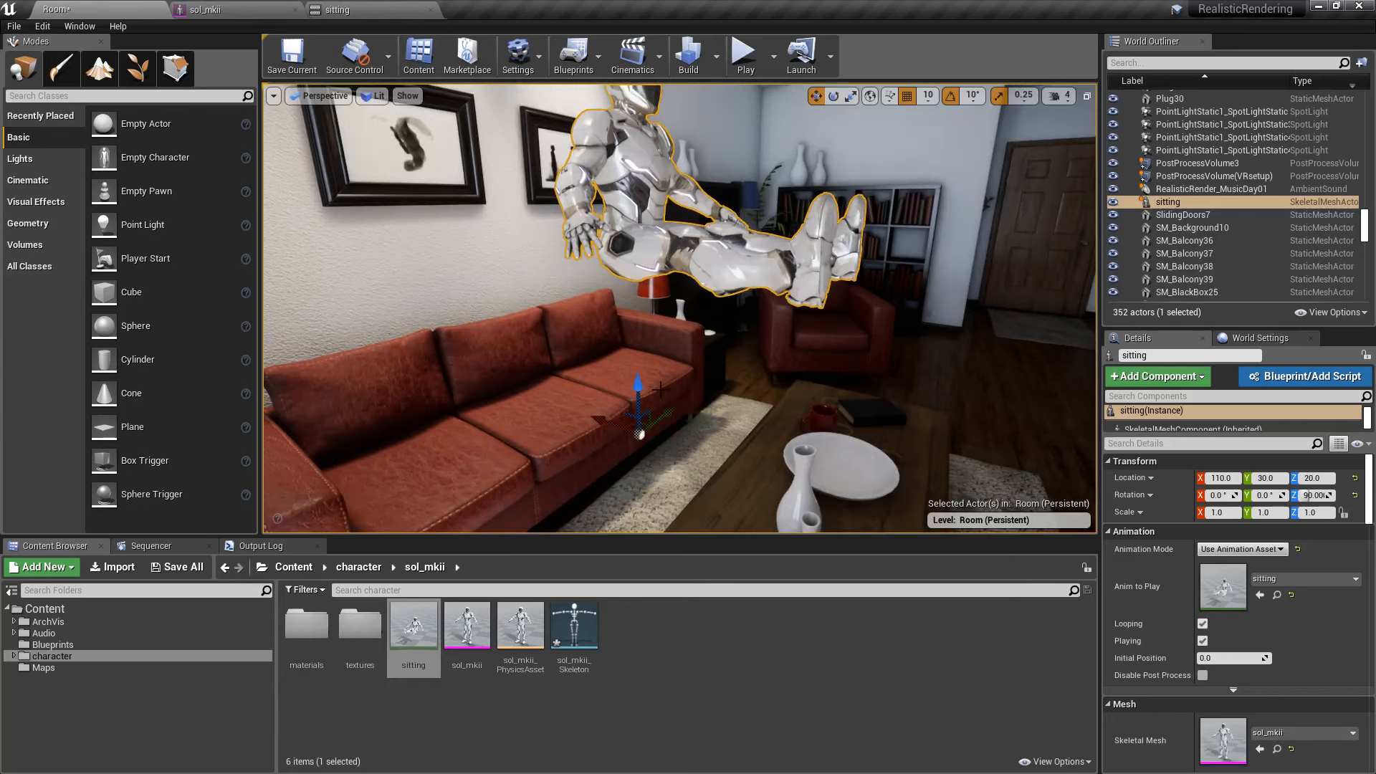
{"action": "left_click_drag", "start_coordinate": [639, 434], "coordinate": [574, 470]}
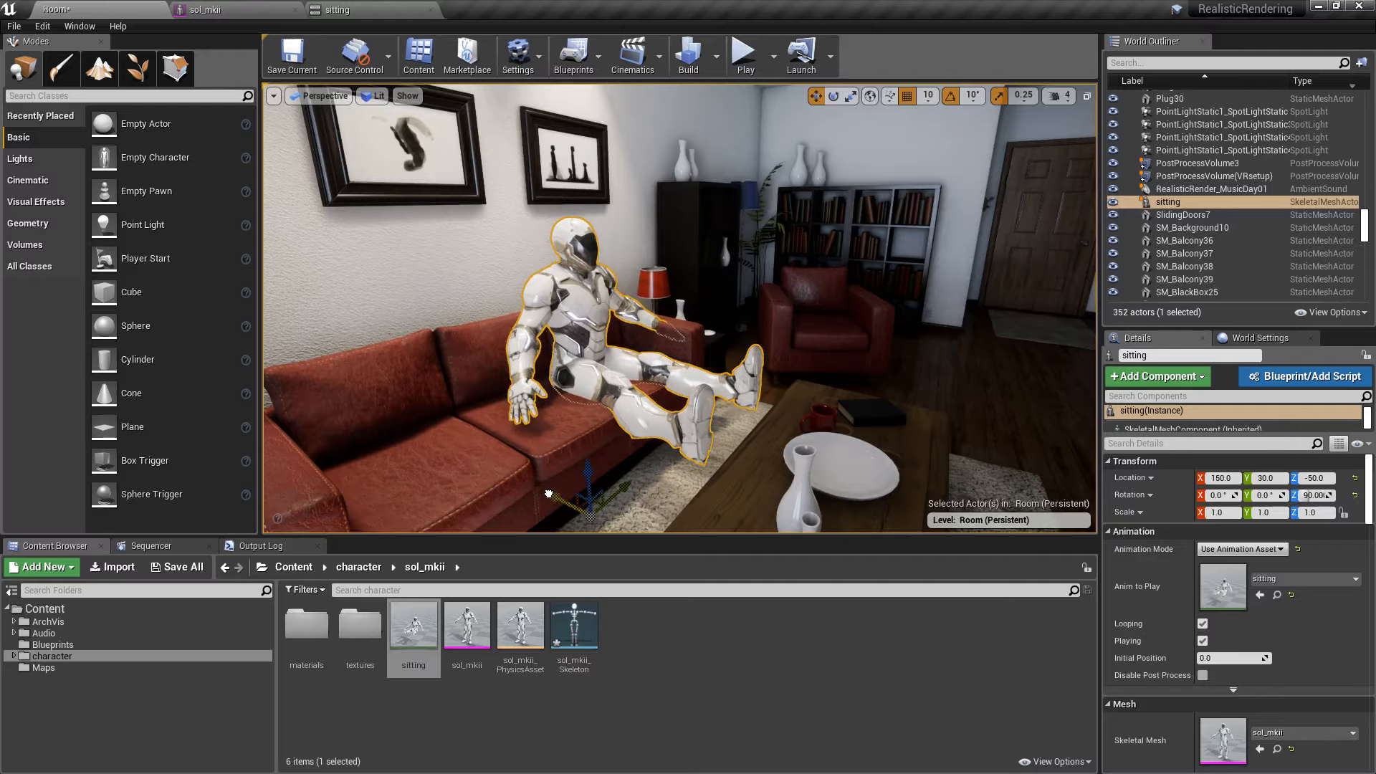
{"action": "right_click_drag", "start_coordinate": [645, 344], "coordinate": [531, 326]}
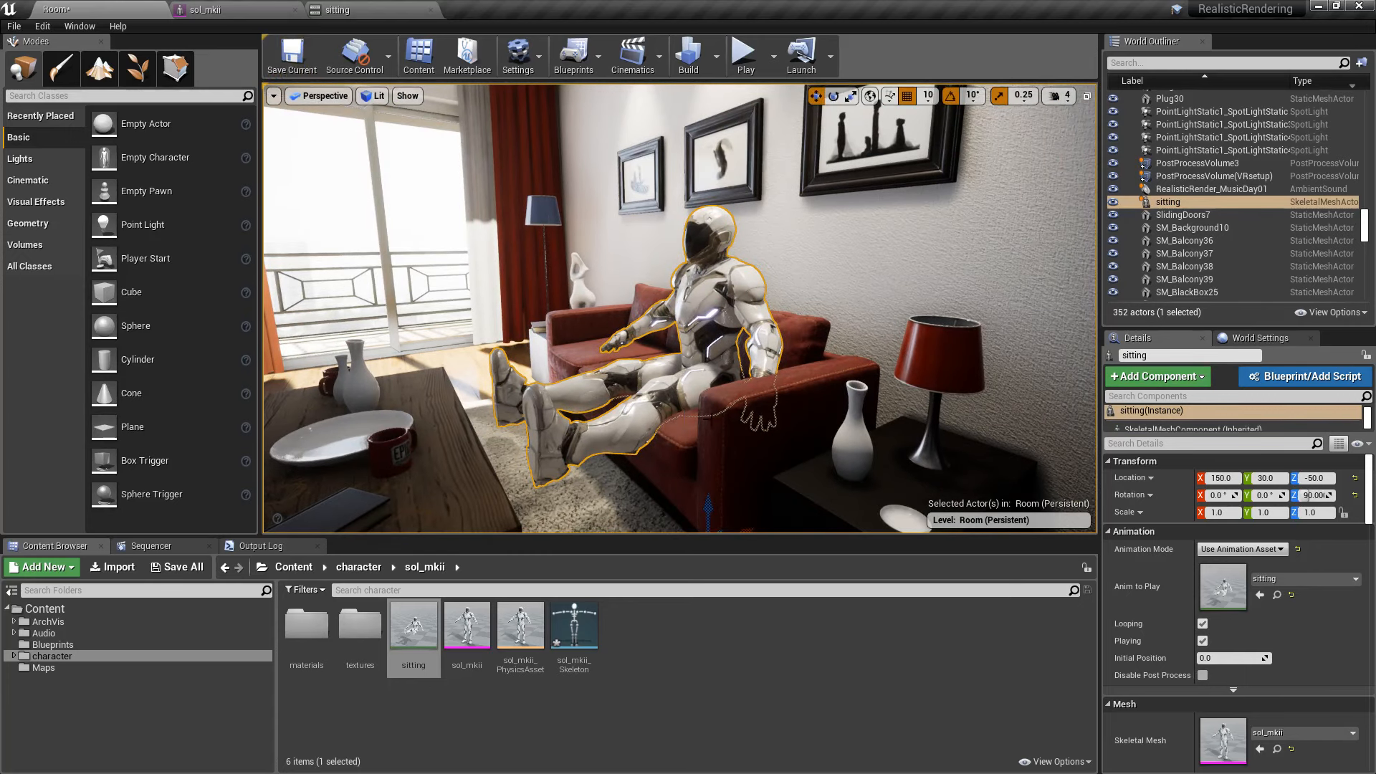
{"action": "right_click_drag", "start_coordinate": [647, 495], "coordinate": [709, 529]}
{"action": "left_click_drag", "start_coordinate": [634, 471], "coordinate": [582, 453]}
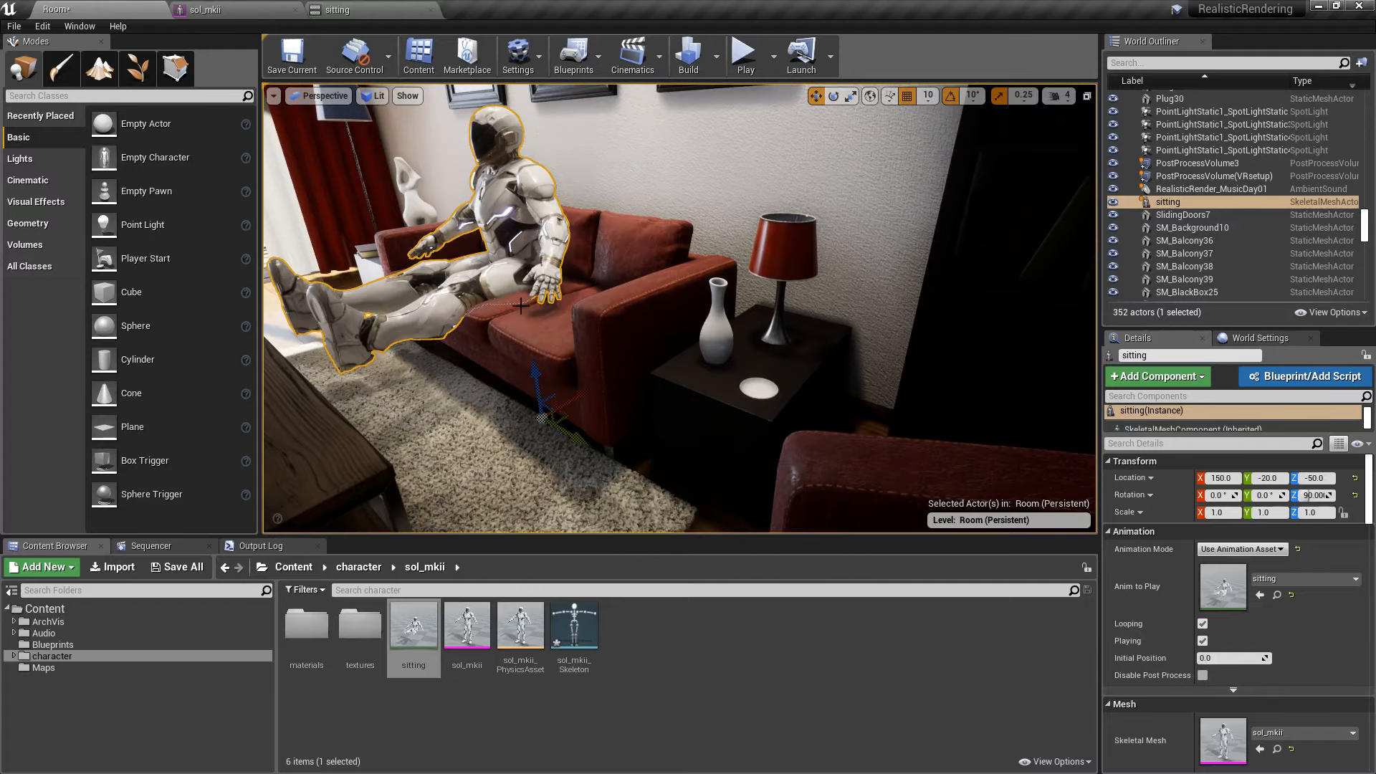
{"action": "right_click_drag", "start_coordinate": [540, 271], "coordinate": [591, 264]}
{"action": "key", "text": "f"}
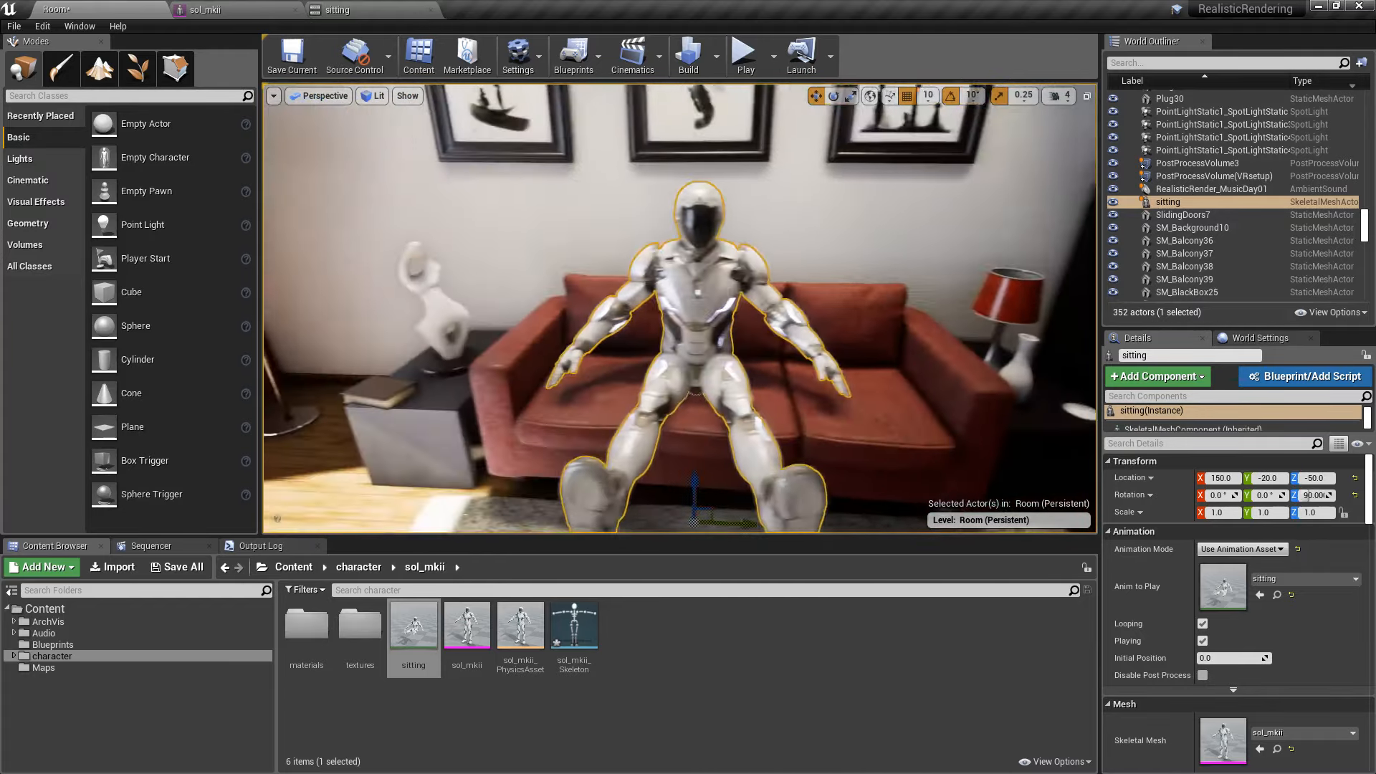
Return to the sitting animation and add a socket to the Root_Jnt bone.
{"action": "left_click", "coordinate": [264, 10]}
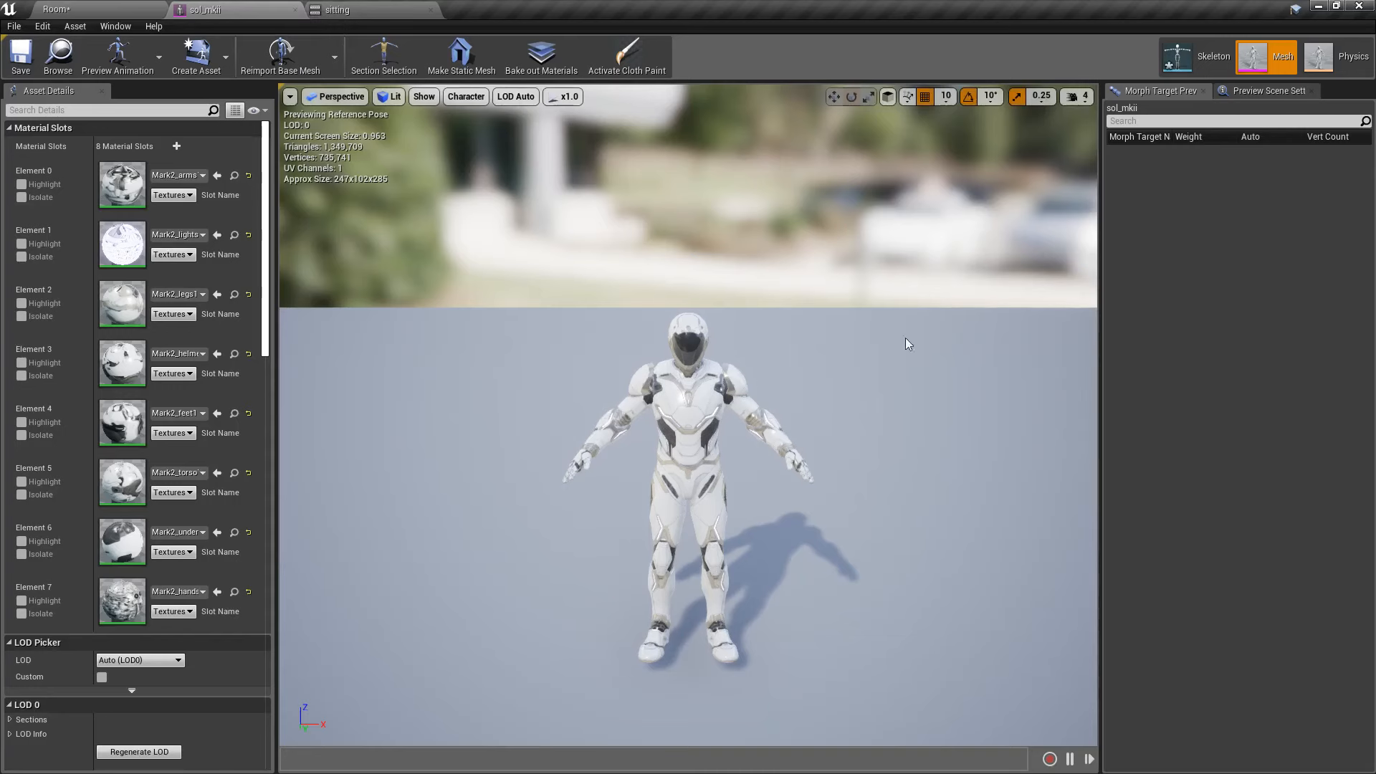
{"action": "left_click", "coordinate": [426, 7]}
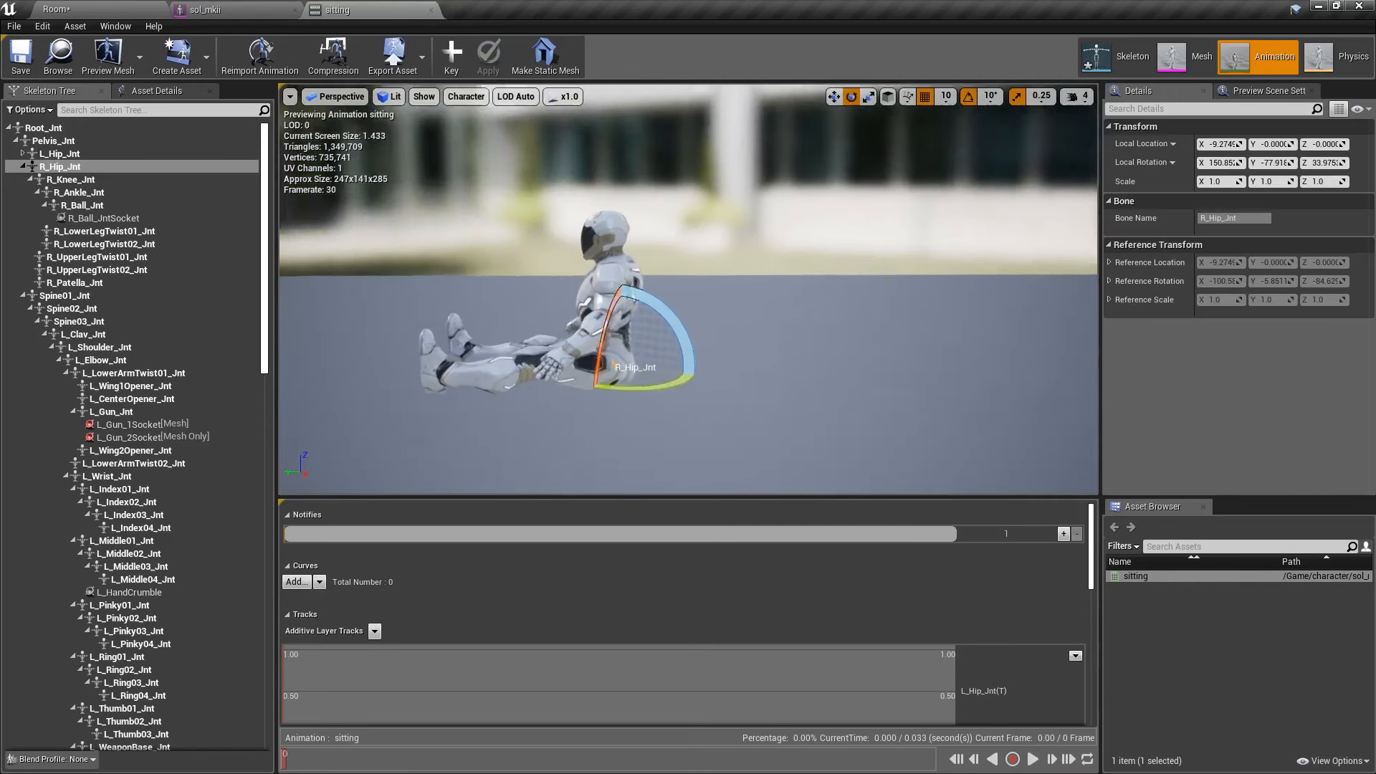
{"action": "left_click", "coordinate": [10, 130]}
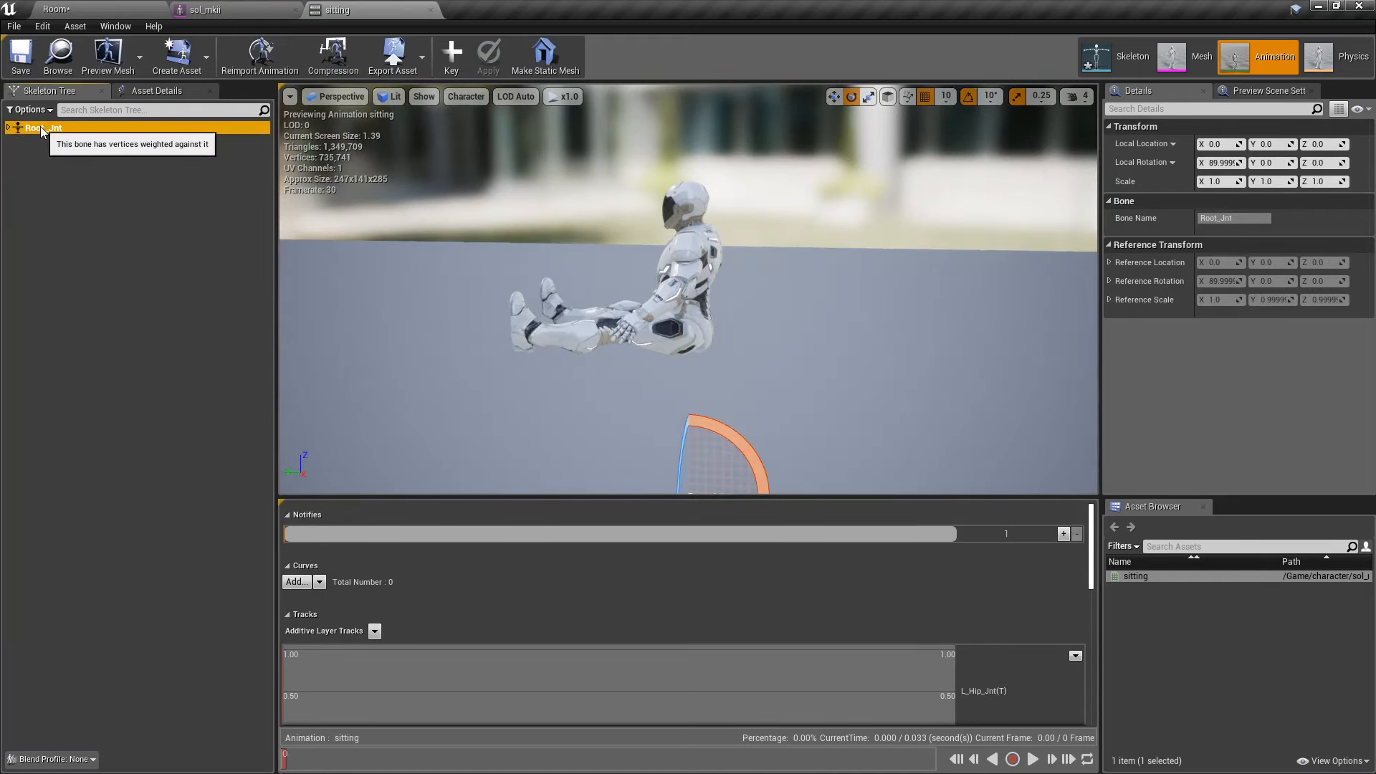
{"action": "right_click", "coordinate": [44, 134]}
{"action": "mouse_move", "coordinate": [158, 225]}
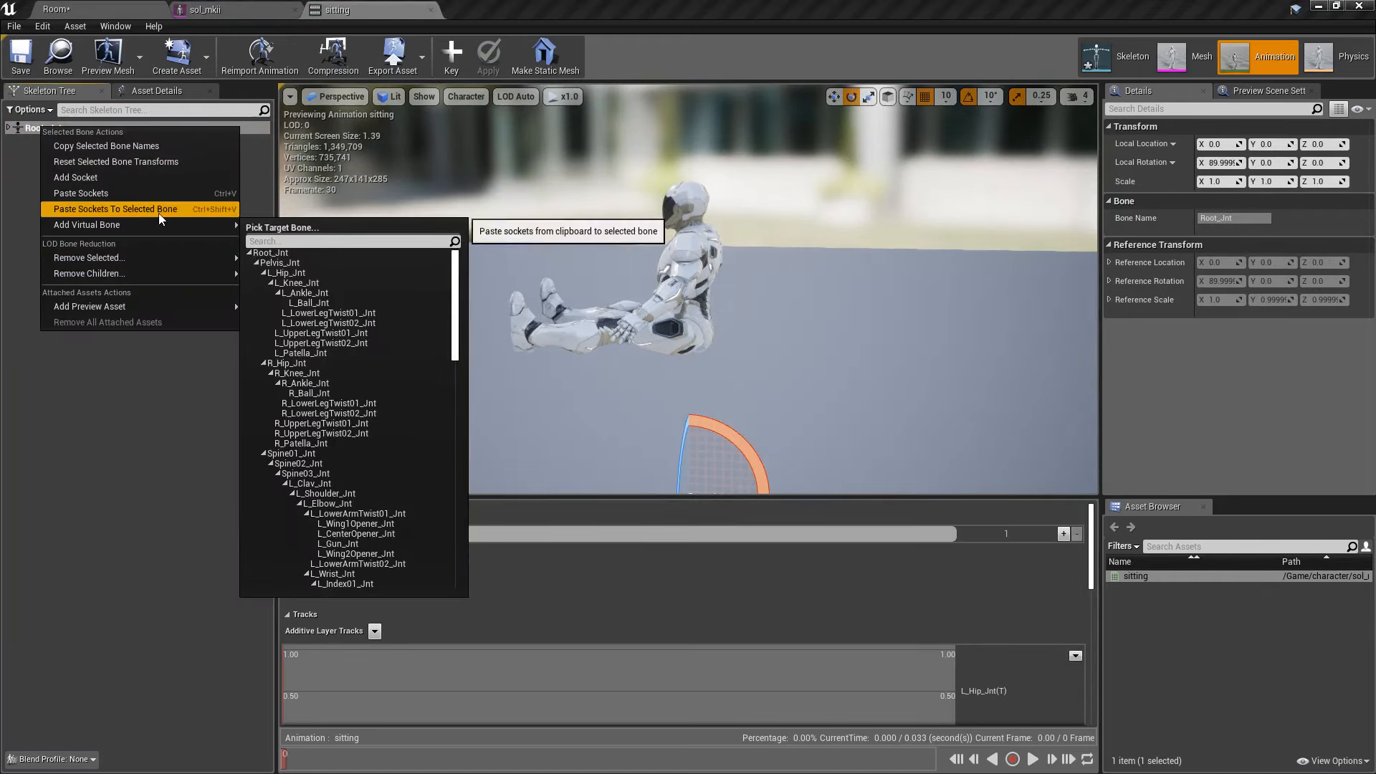
{"action": "left_click", "coordinate": [132, 178]}
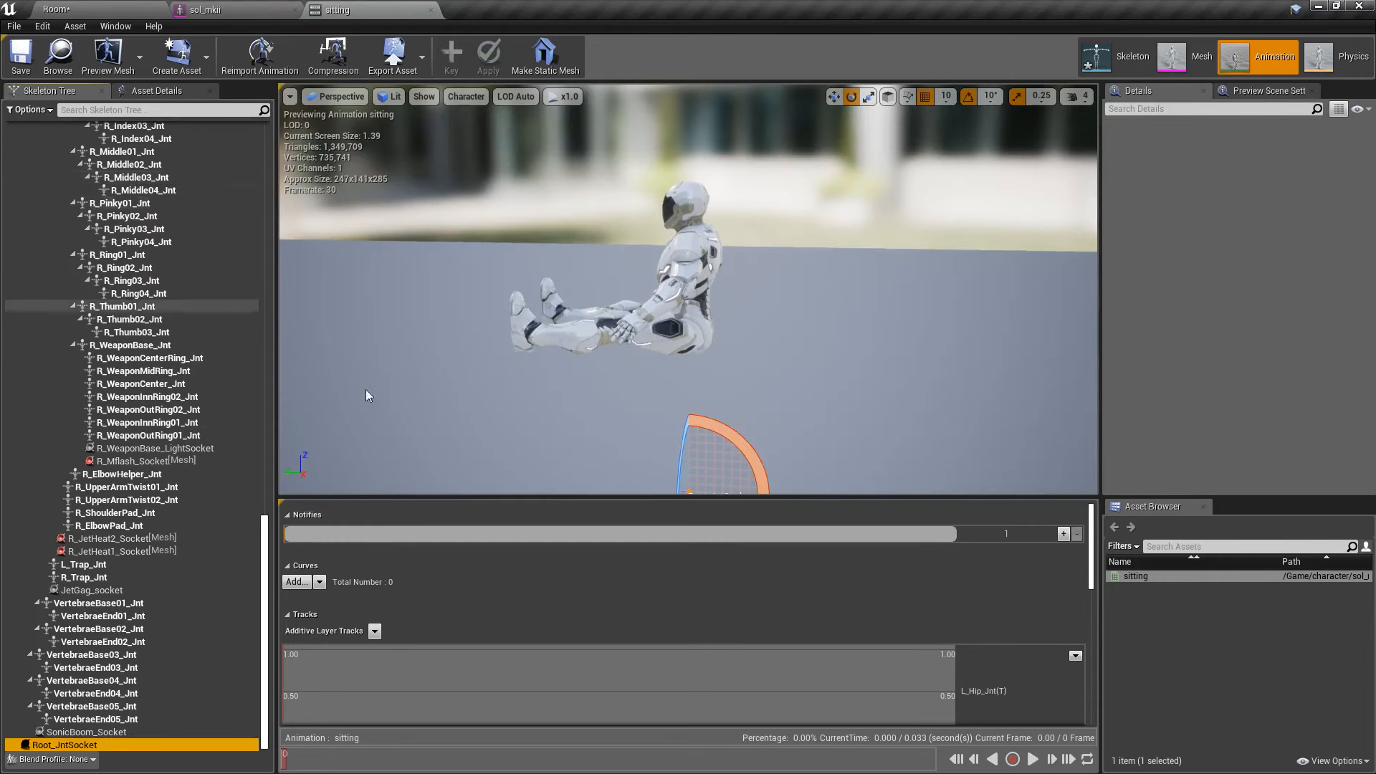
Attach the SM_Couch mesh to the new root socket as a preview asset.
{"action": "mouse_move", "coordinate": [688, 286]}
{"action": "right_mouse_down"}
{"action": "mouse_move", "coordinate": [688, 319]}
{"action": "mouse_move", "coordinate": [675, 294]}
{"action": "right_mouse_up"}
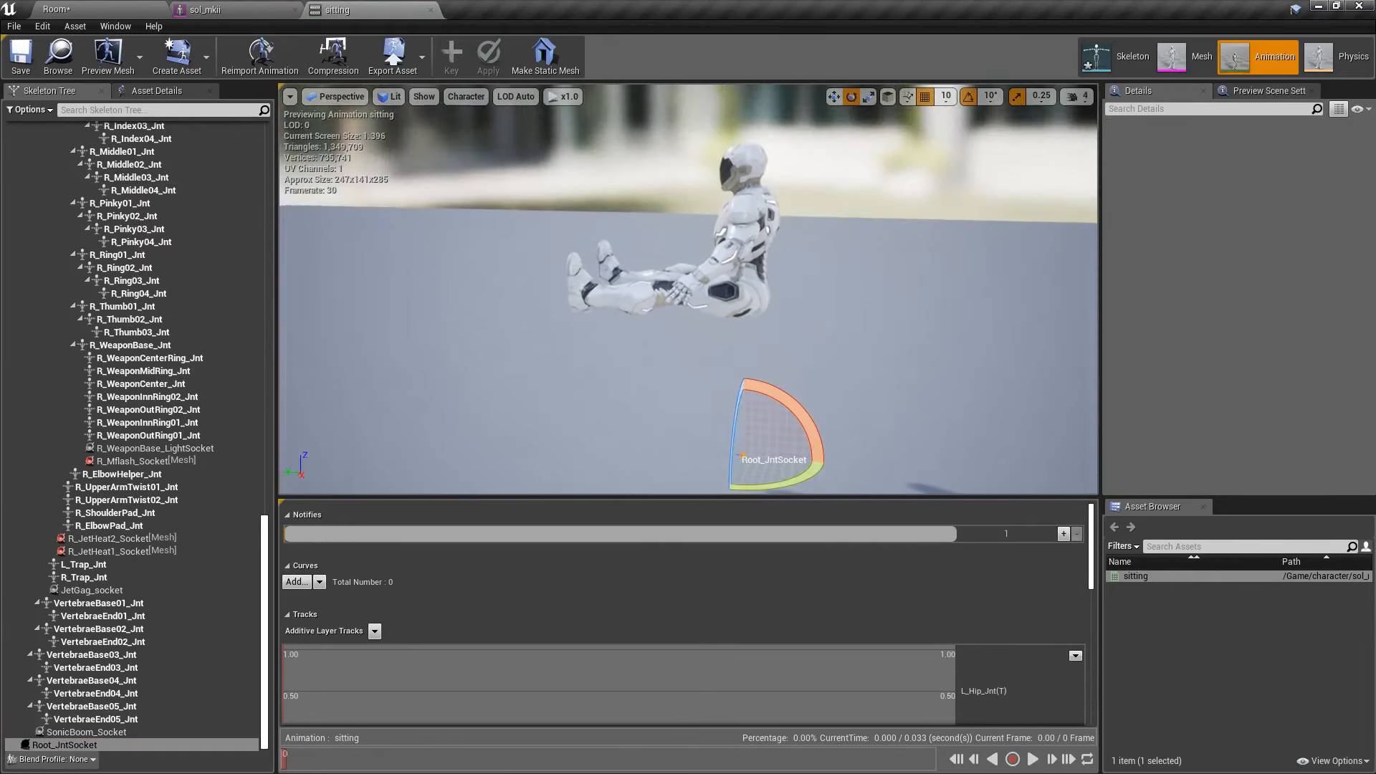
{"action": "left_click", "coordinate": [77, 746]}
{"action": "right_click", "coordinate": [77, 745]}
{"action": "mouse_move", "coordinate": [152, 720]}
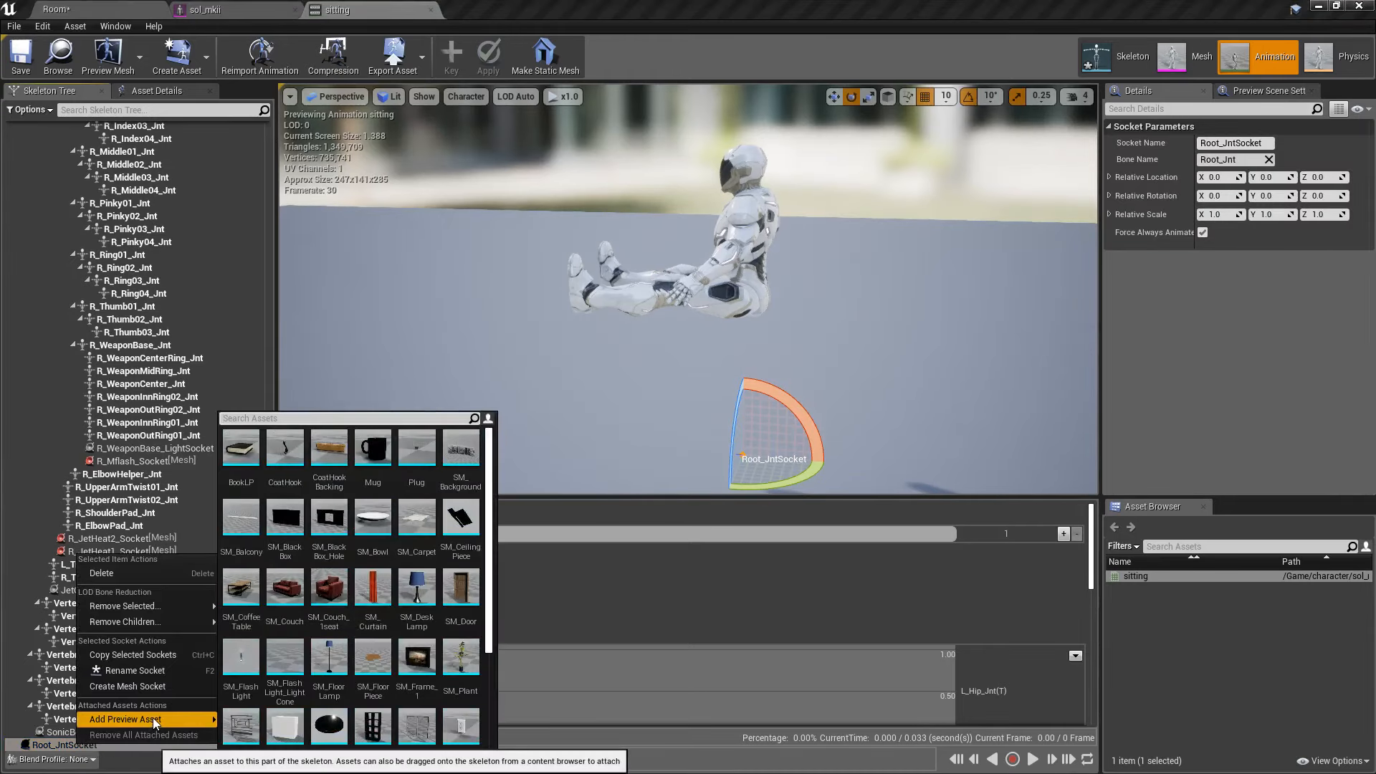
{"action": "left_click", "coordinate": [298, 596]}
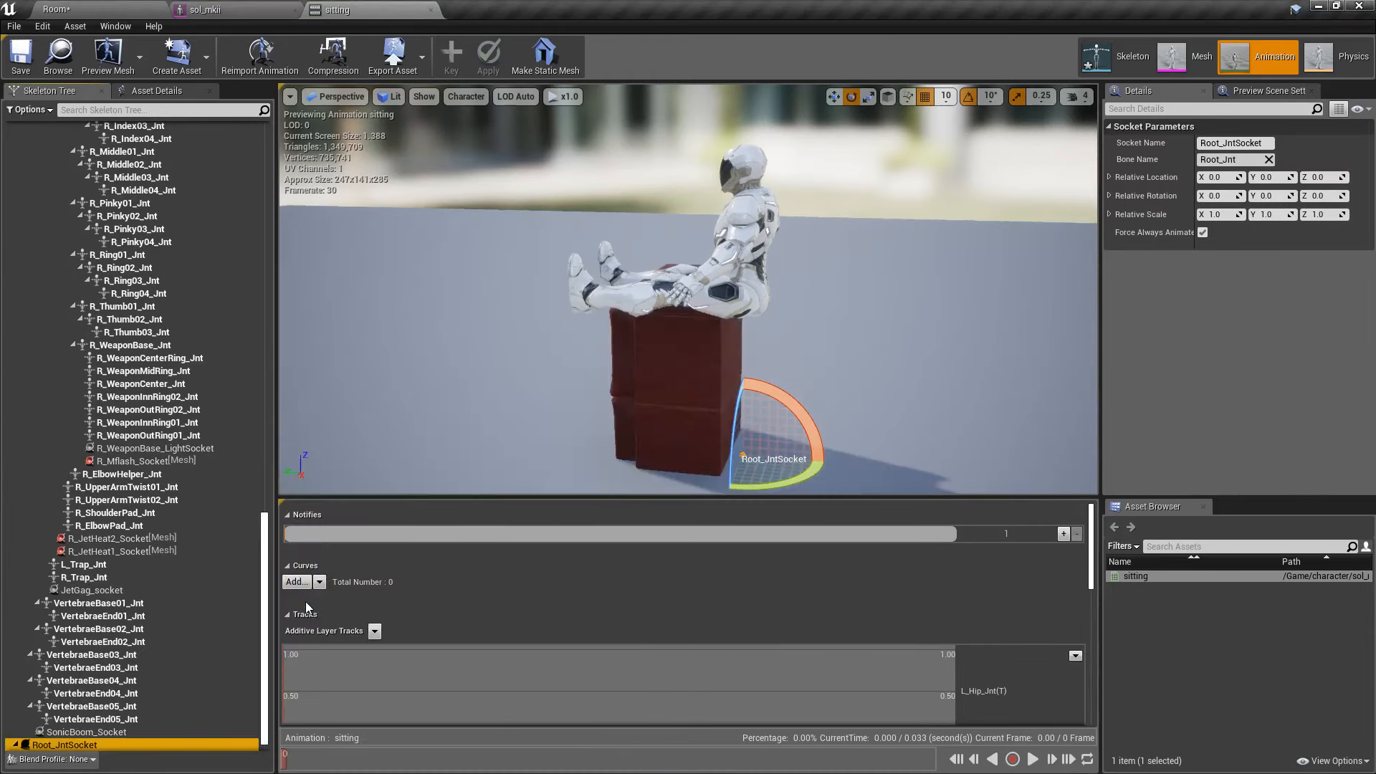
Rotate the root socket to a relative rotation of about X -90, Y -90, Z 0 so the couch stands upright facing the character's direction.
{"action": "key", "text": "d"}
{"action": "right_click_drag", "start_coordinate": [889, 406], "coordinate": [804, 375]}
{"action": "key", "text": "a"}
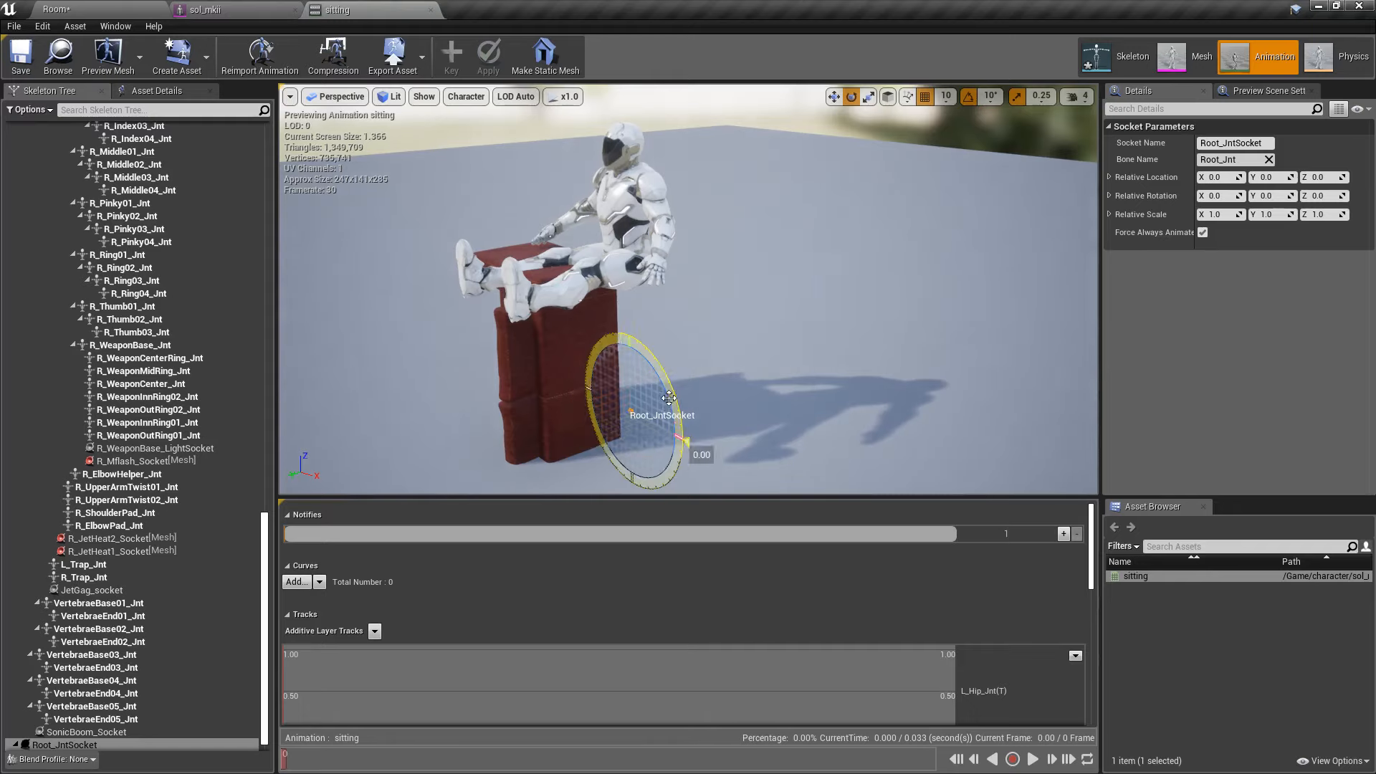
{"action": "left_click_drag", "start_coordinate": [668, 397], "coordinate": [627, 437]}
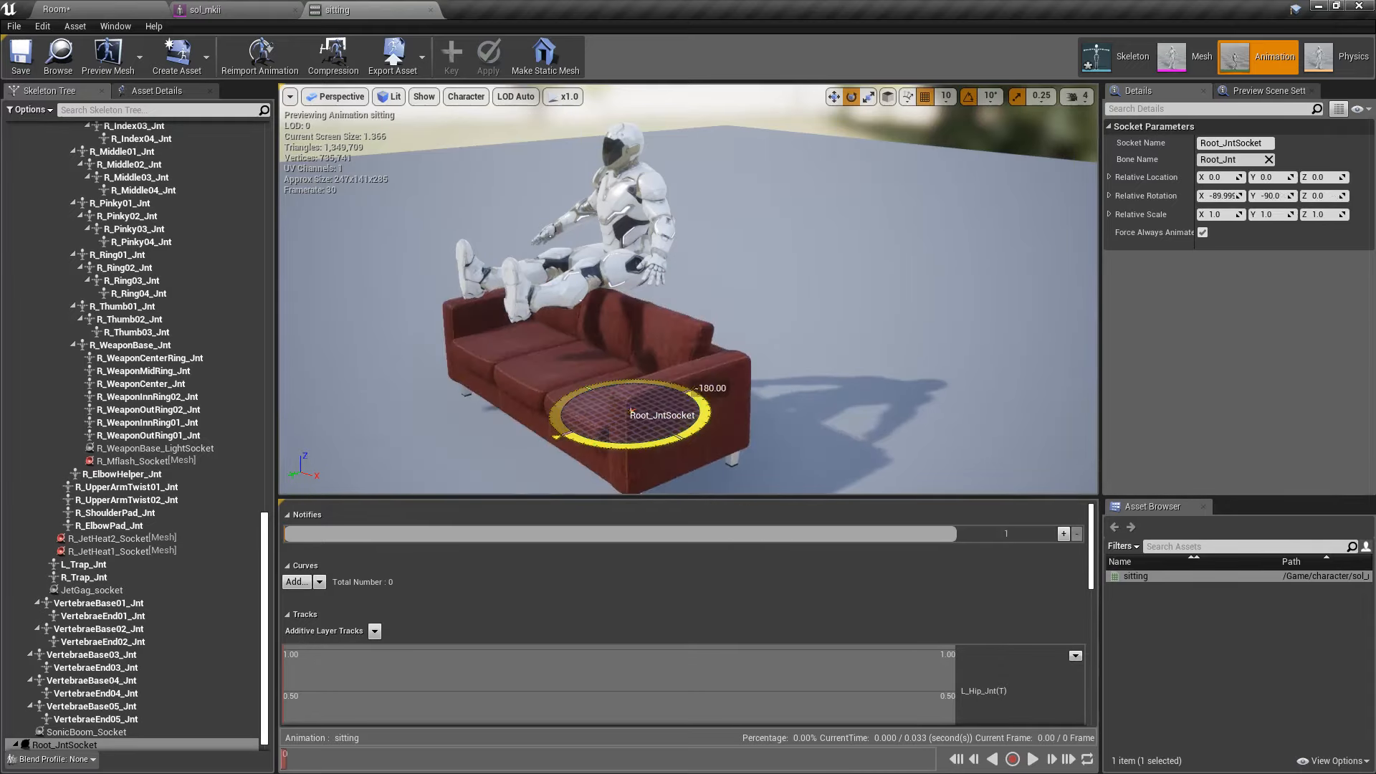
Move the root socket to about X 0, Y -44, Z -39 so the character sits on the preview couch.
{"action": "right_click_drag", "start_coordinate": [561, 315], "coordinate": [505, 301]}
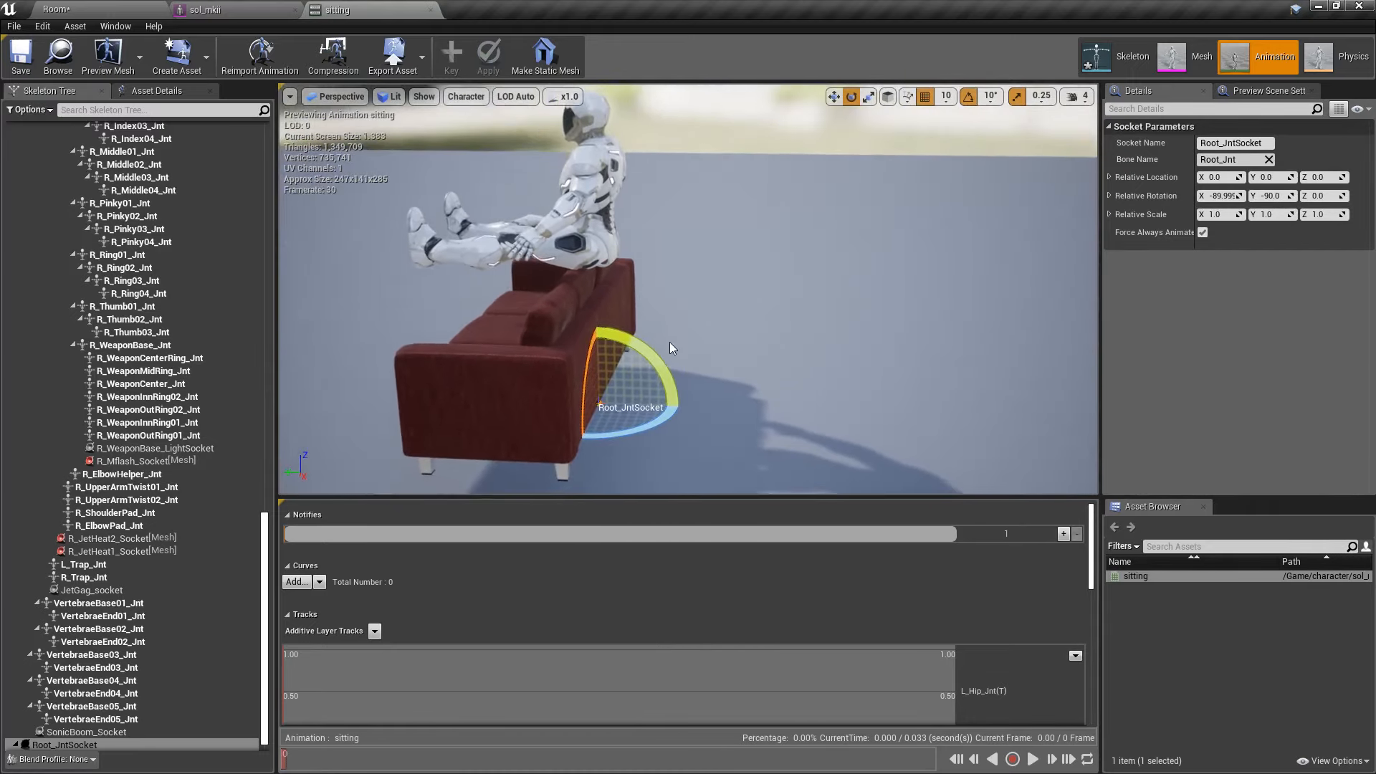
{"action": "mouse_move", "coordinate": [669, 347]}
{"action": "right_mouse_down"}
{"action": "mouse_move", "coordinate": [680, 337]}
{"action": "mouse_move", "coordinate": [668, 335]}
{"action": "right_mouse_up"}
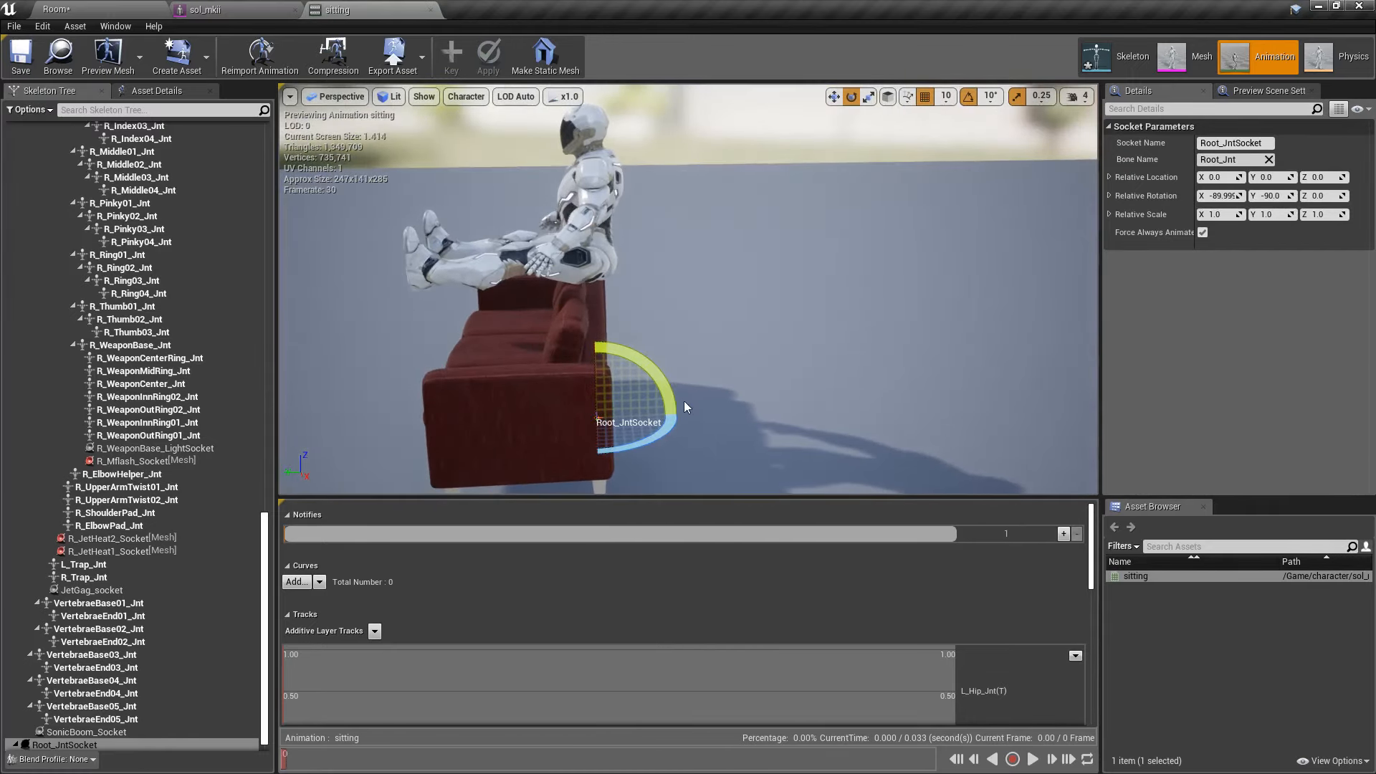
{"action": "mouse_move", "coordinate": [584, 271]}
{"action": "right_mouse_down"}
{"action": "mouse_move", "coordinate": [562, 251]}
{"action": "mouse_move", "coordinate": [574, 260]}
{"action": "right_mouse_up"}
{"action": "left_click_drag", "start_coordinate": [725, 410], "coordinate": [781, 403]}
{"action": "mouse_move", "coordinate": [781, 402]}
{"action": "right_mouse_down"}
{"action": "mouse_move", "coordinate": [788, 441]}
{"action": "mouse_move", "coordinate": [777, 380]}
{"action": "right_mouse_up"}
{"action": "left_click_drag", "start_coordinate": [723, 424], "coordinate": [718, 458]}
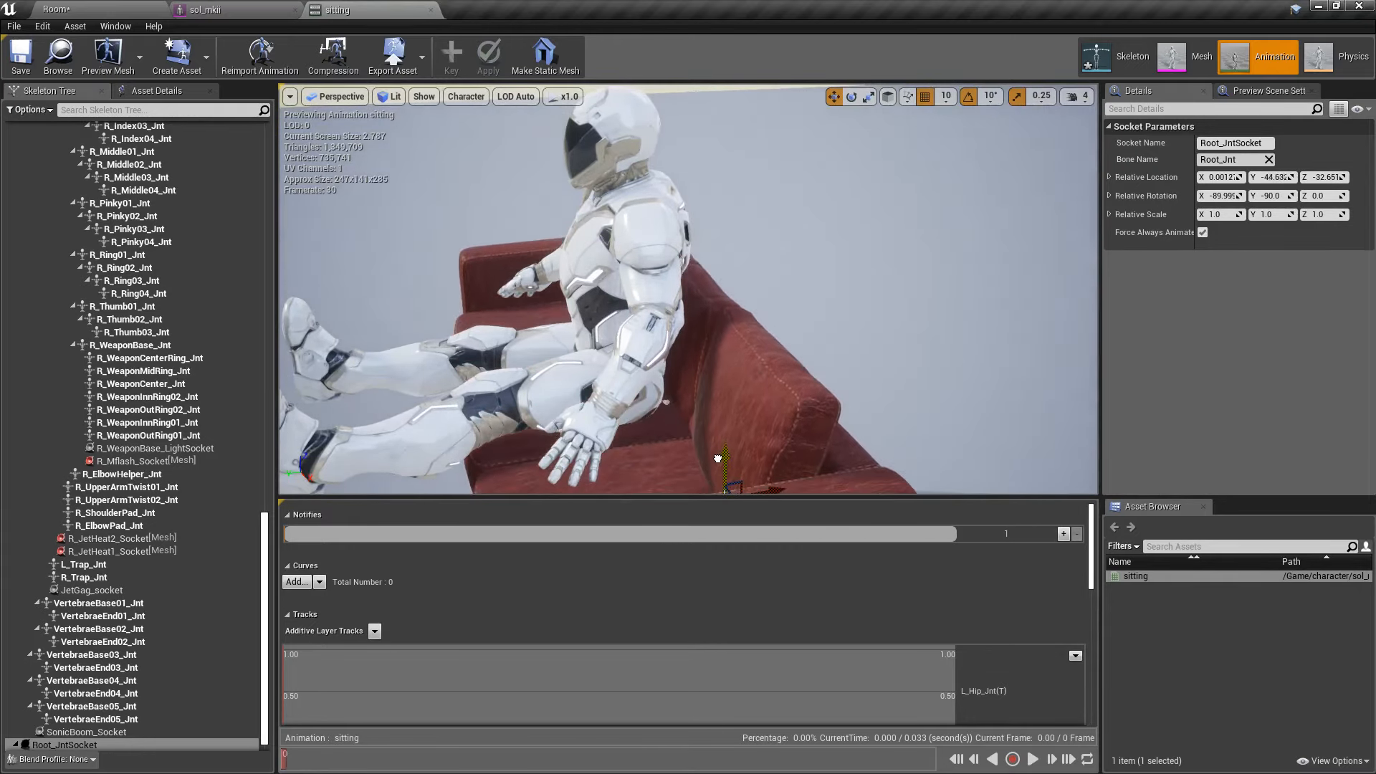
{"action": "right_click_drag", "start_coordinate": [779, 466], "coordinate": [762, 462]}
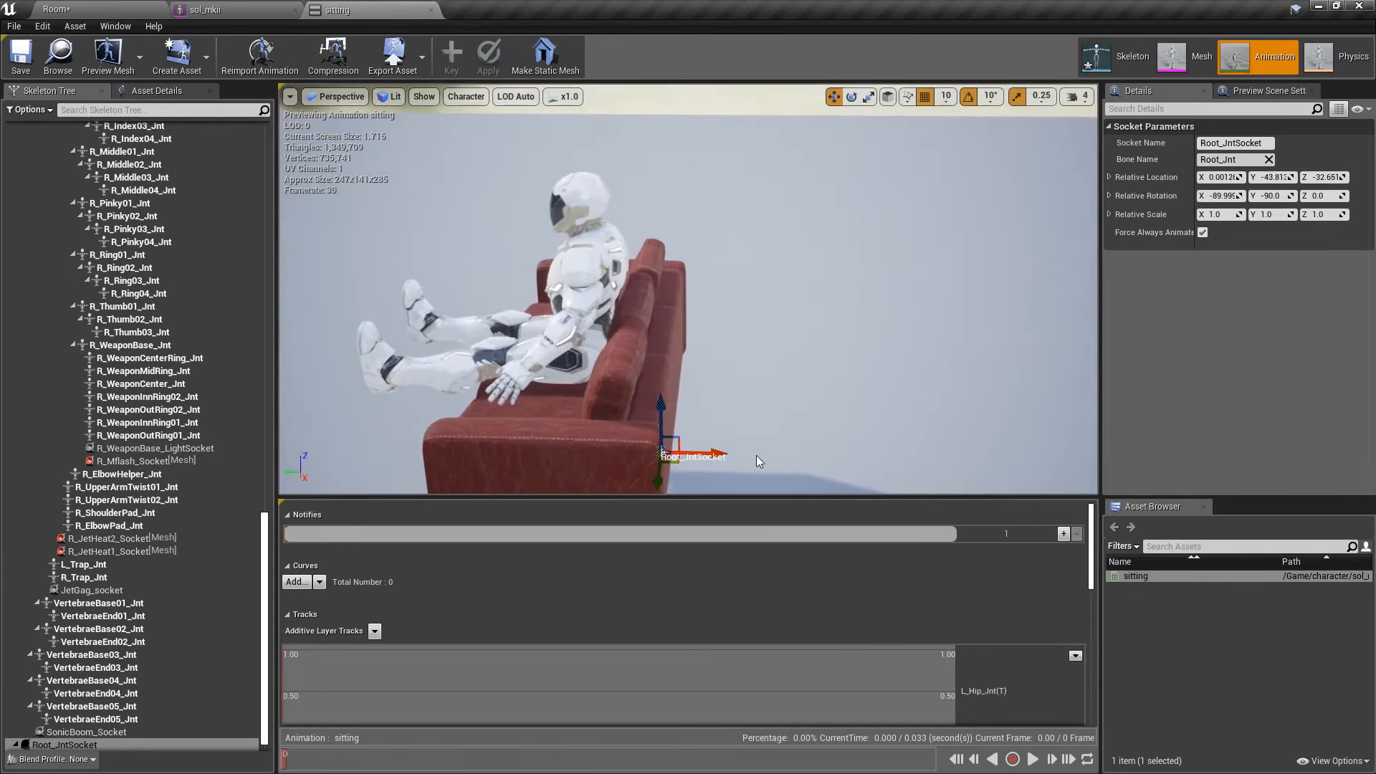
{"action": "left_click_drag", "start_coordinate": [725, 452], "coordinate": [738, 457]}
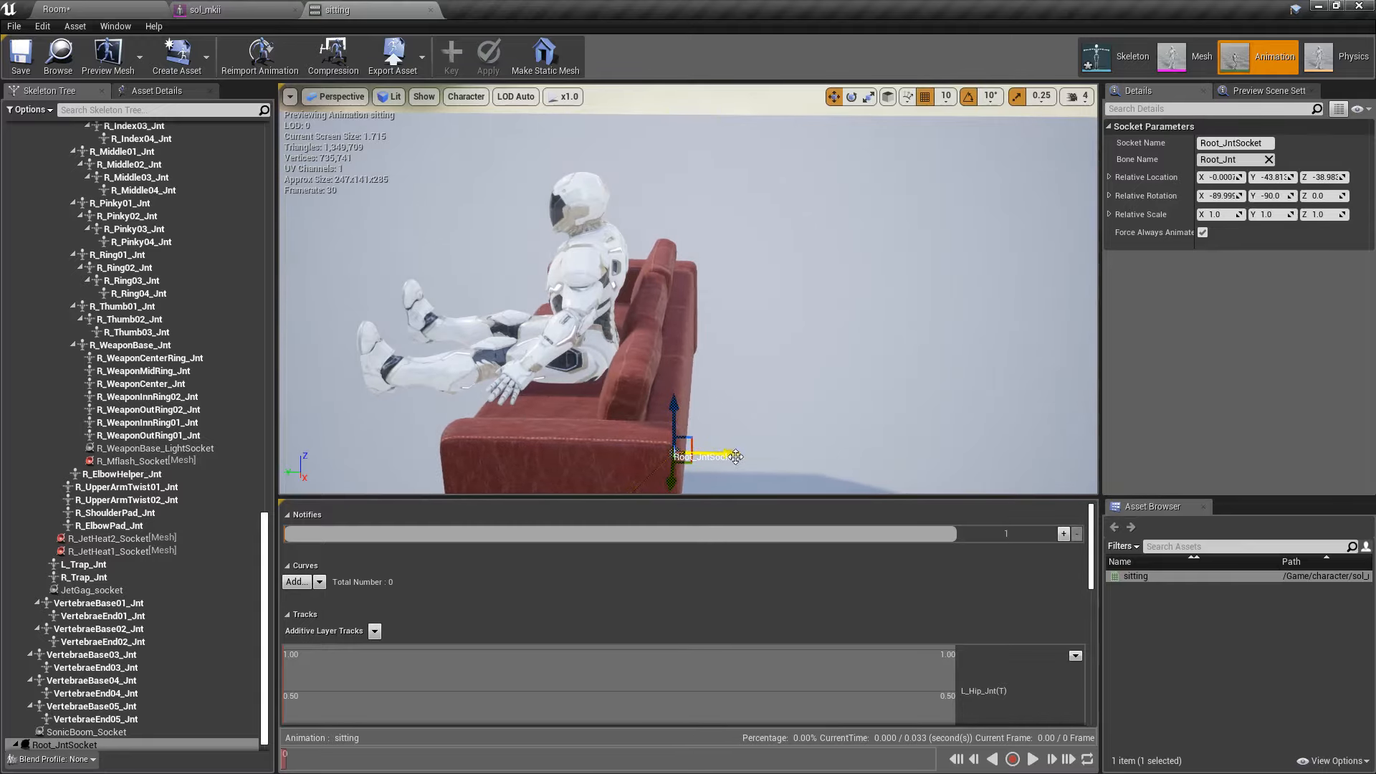
{"action": "right_click_drag", "start_coordinate": [735, 457], "coordinate": [753, 431]}
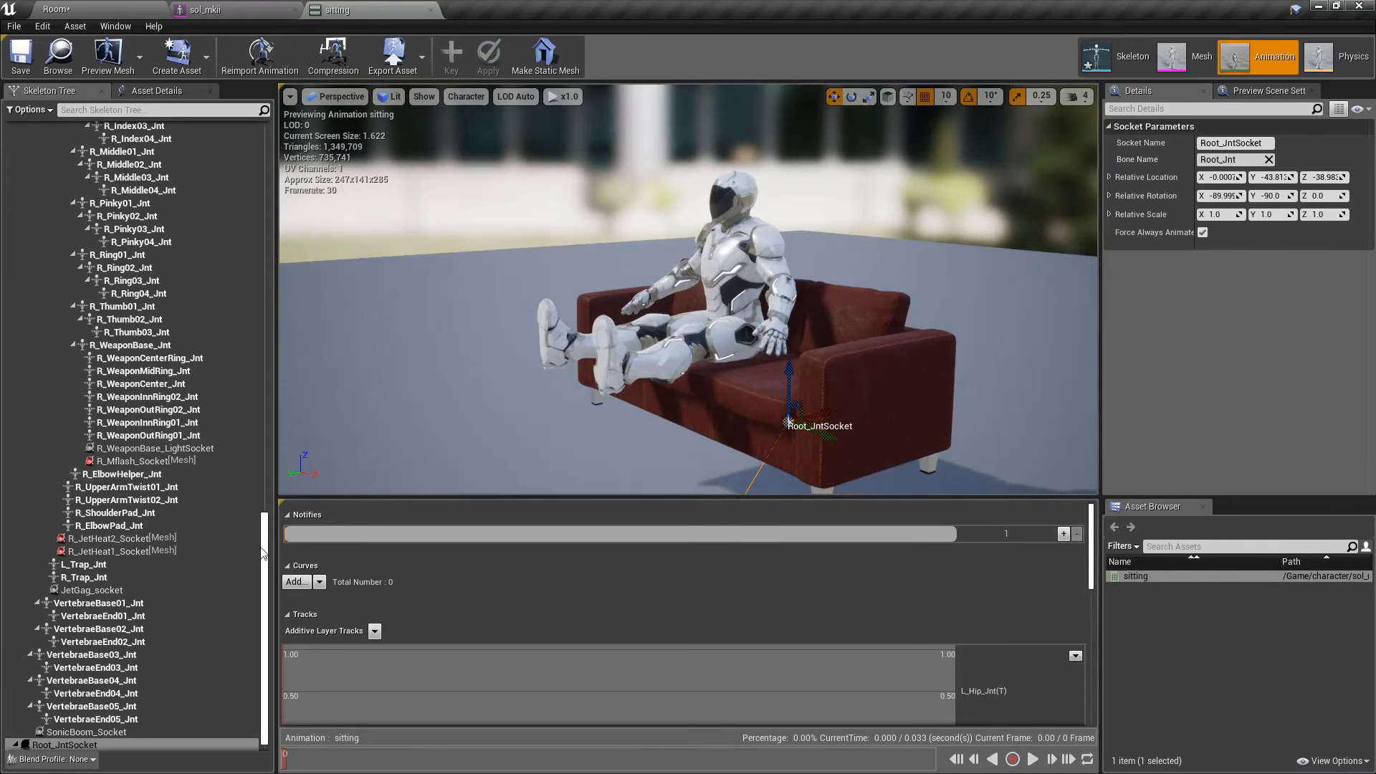
Select the L_Hip_Jnt bone and set the preview viewport's camera speed to 2.
{"action": "left_click_drag", "start_coordinate": [263, 552], "coordinate": [263, 162]}
{"action": "left_click", "coordinate": [50, 128]}
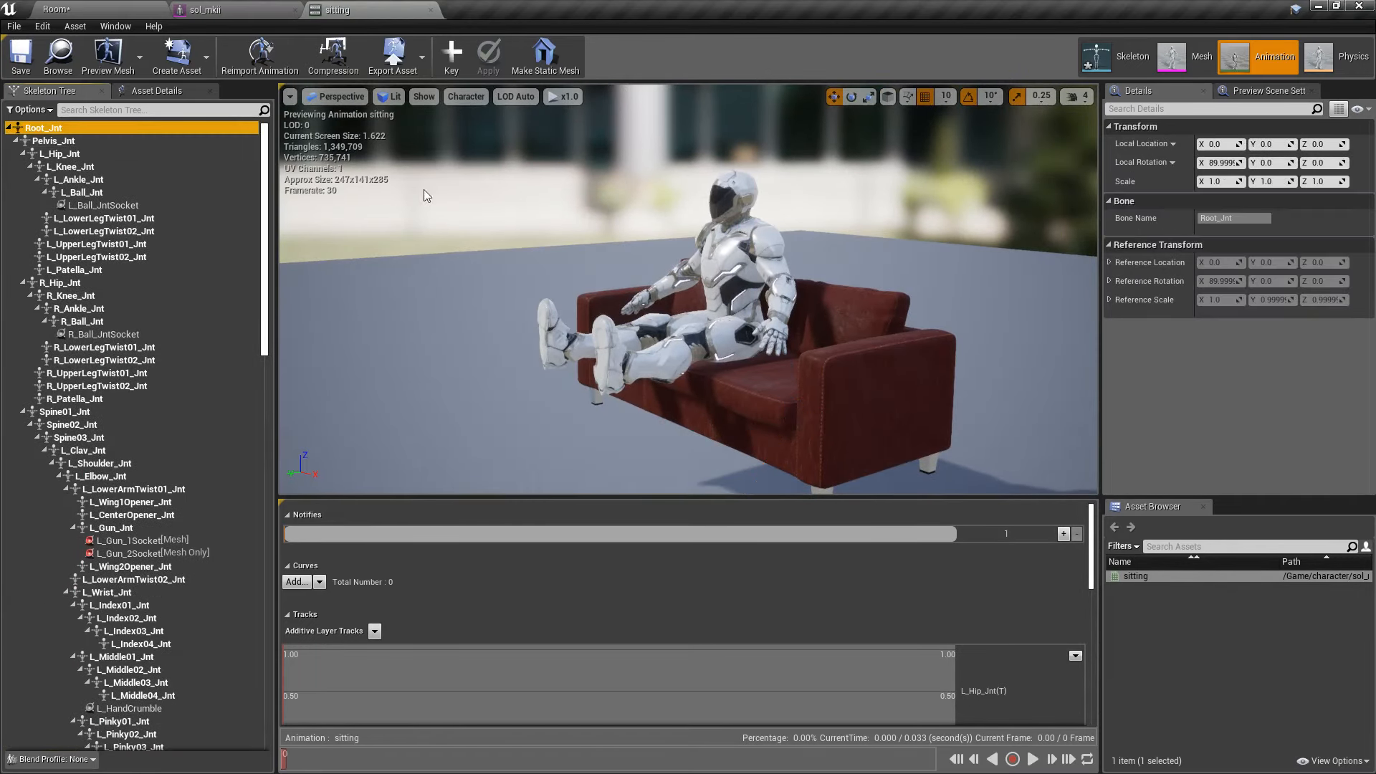
{"action": "left_click", "coordinate": [692, 351]}
{"action": "key", "text": "w"}
{"action": "right_click_drag", "start_coordinate": [692, 351], "coordinate": [817, 365]}
{"action": "key", "text": "s"}
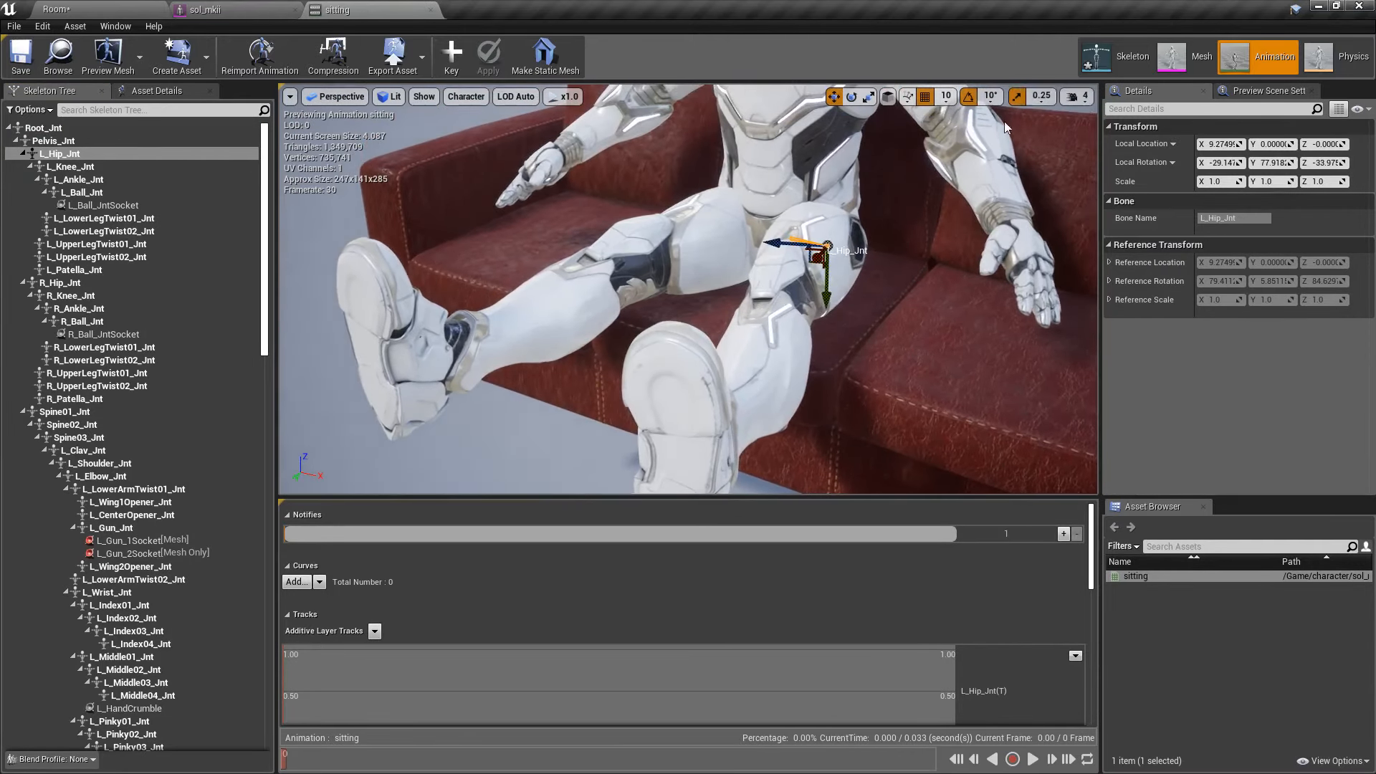
{"action": "left_click", "coordinate": [1083, 97]}
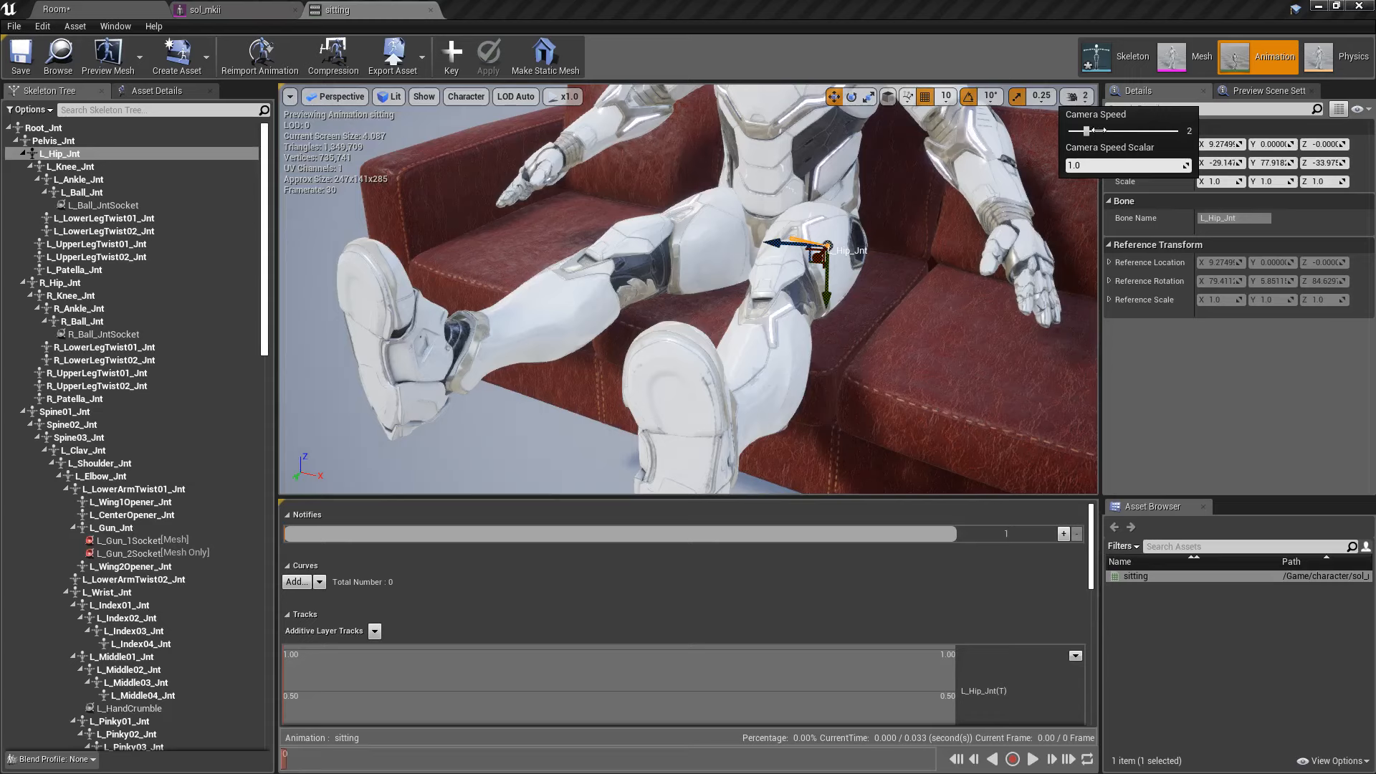
Bend the left knee down over the couch edge by rotating L_Knee_Jnt to a local Z rotation of about 62.7.
{"action": "right_click_drag", "start_coordinate": [889, 287], "coordinate": [803, 283]}
{"action": "key", "text": "d"}
{"action": "left_click", "coordinate": [643, 325]}
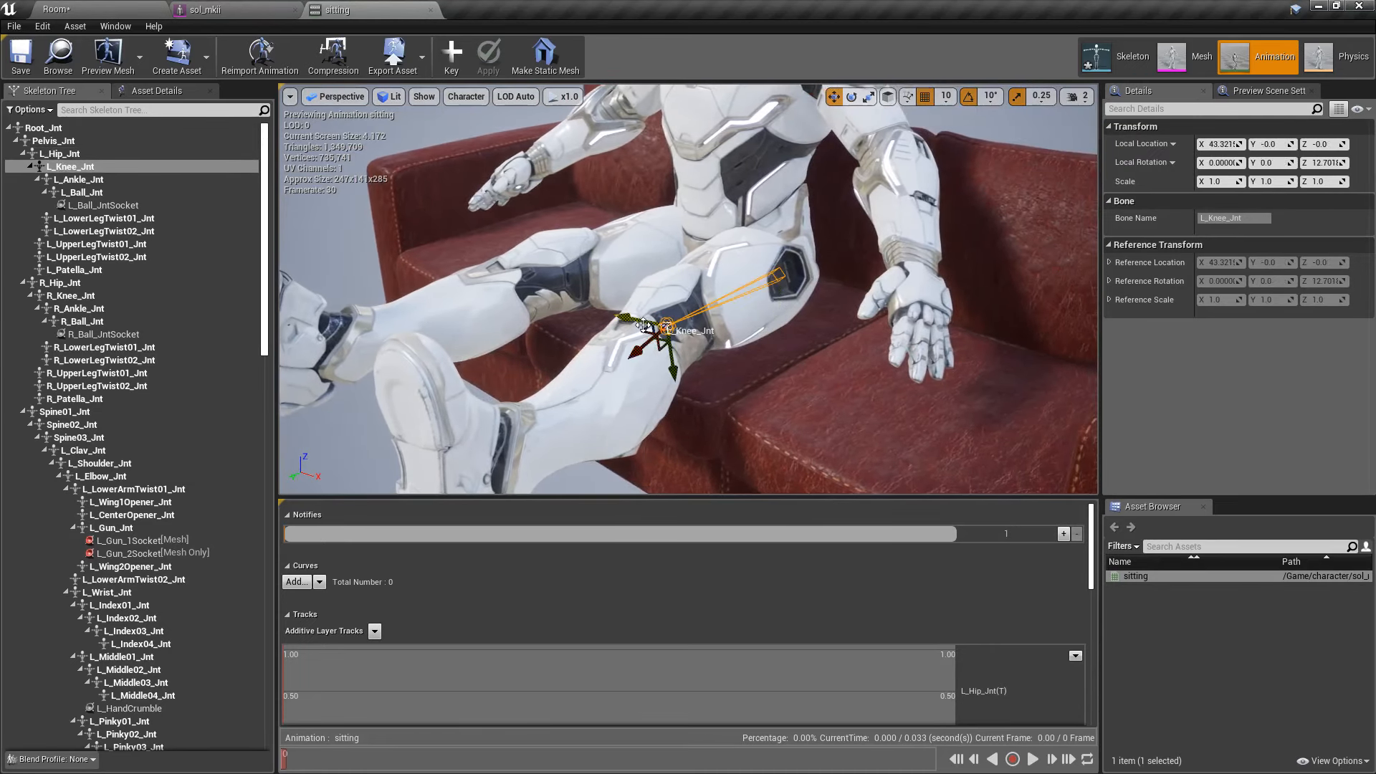
{"action": "key", "text": "e"}
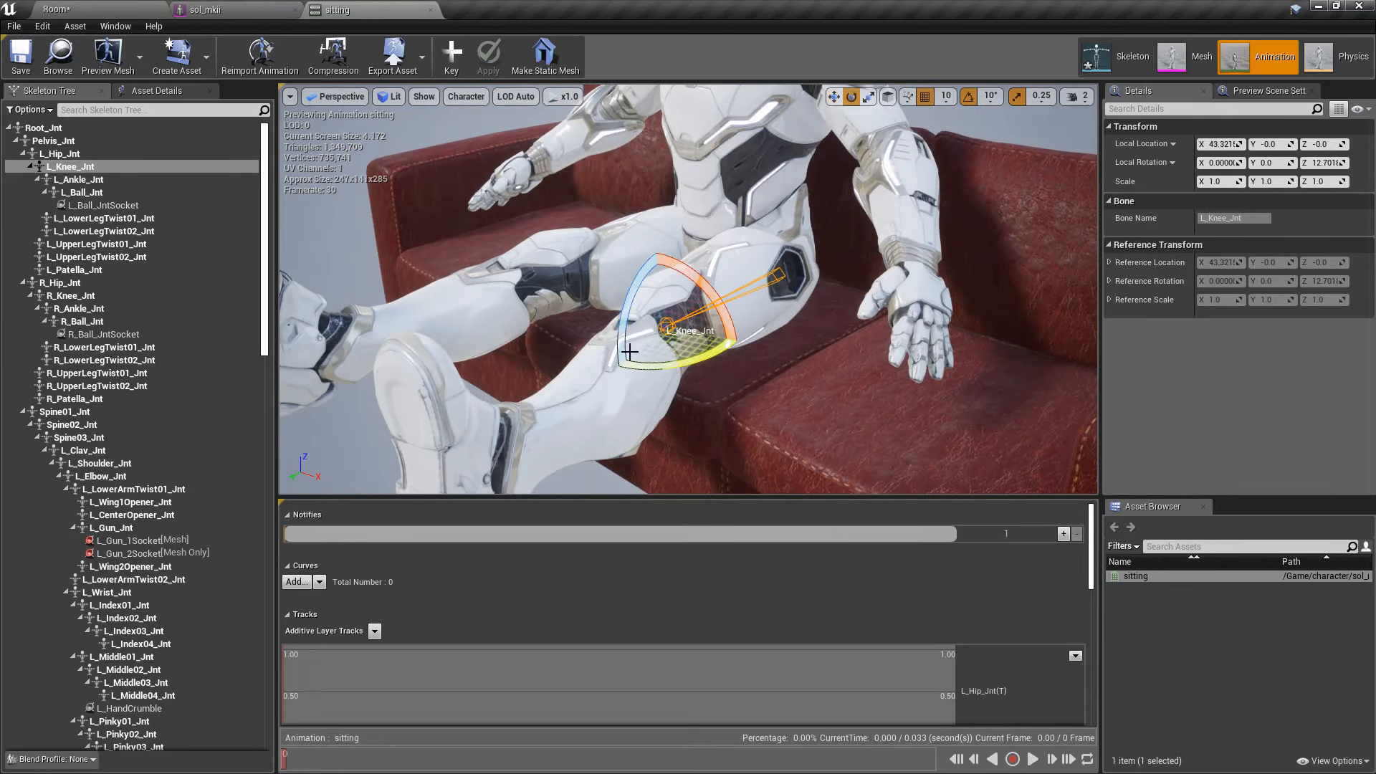
{"action": "left_click_drag", "start_coordinate": [629, 351], "coordinate": [551, 265]}
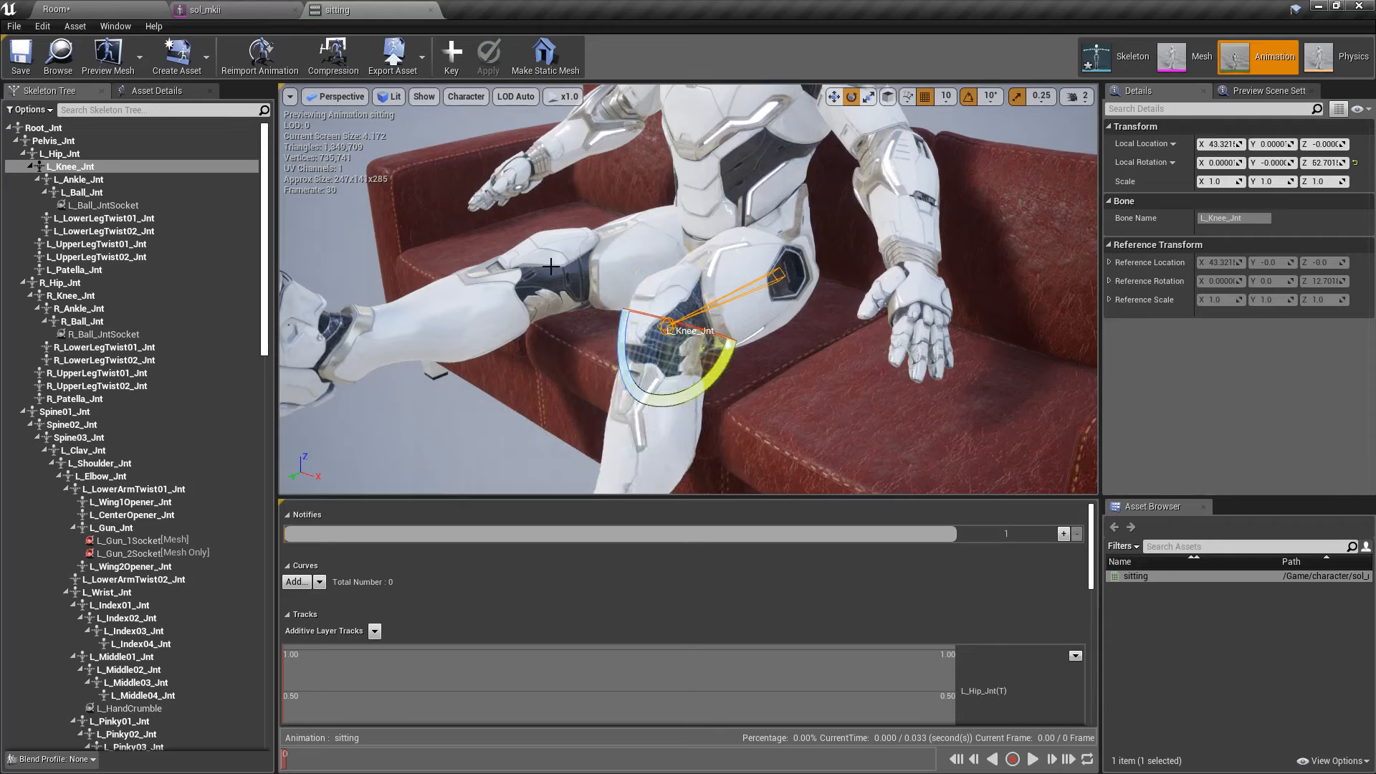
Find the knee bones in the skeleton and bend R_Knee_Jnt over the couch edge to a local Z rotation of about 82.7.
{"action": "left_click", "coordinate": [121, 110]}
{"action": "type", "text": "knee"}
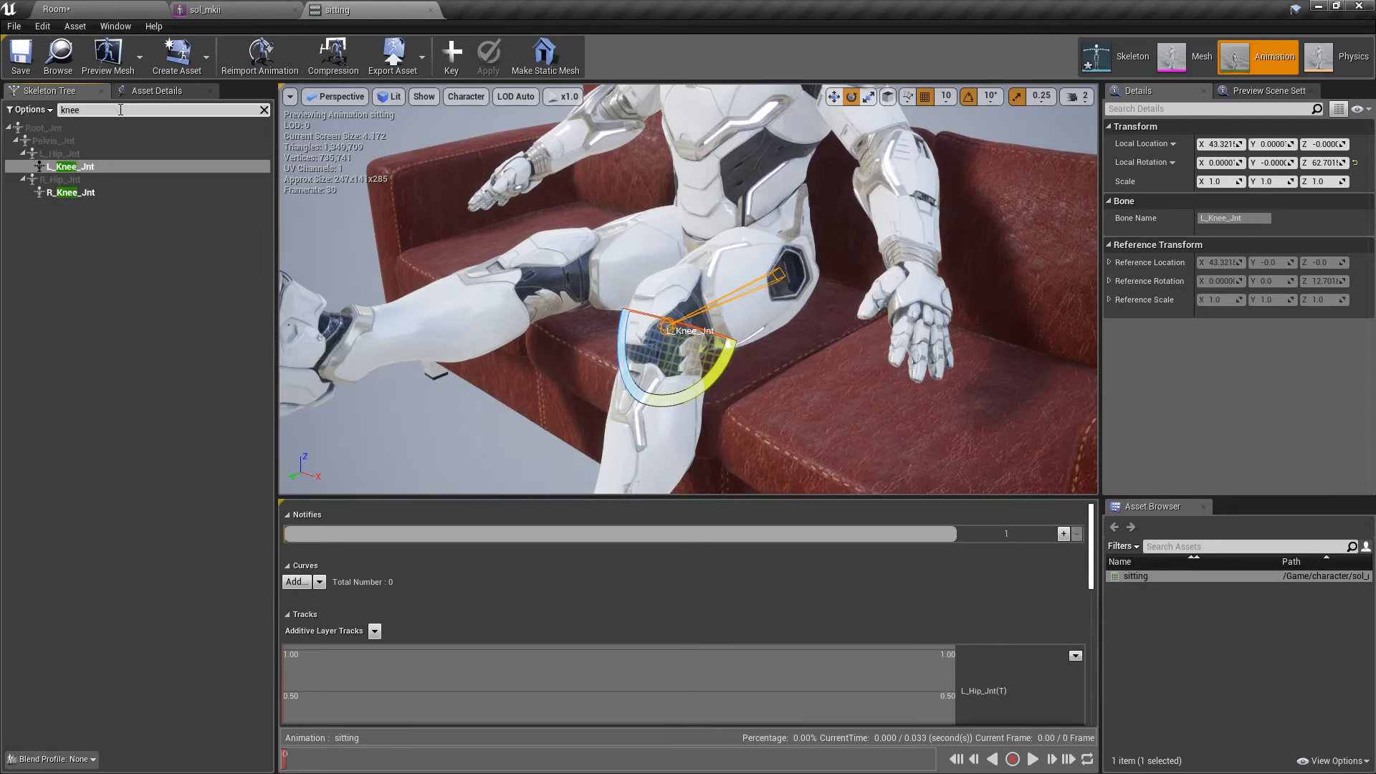
{"action": "left_click", "coordinate": [92, 193]}
{"action": "right_click_drag", "start_coordinate": [887, 192], "coordinate": [838, 192]}
{"action": "left_click_drag", "start_coordinate": [671, 203], "coordinate": [584, 263]}
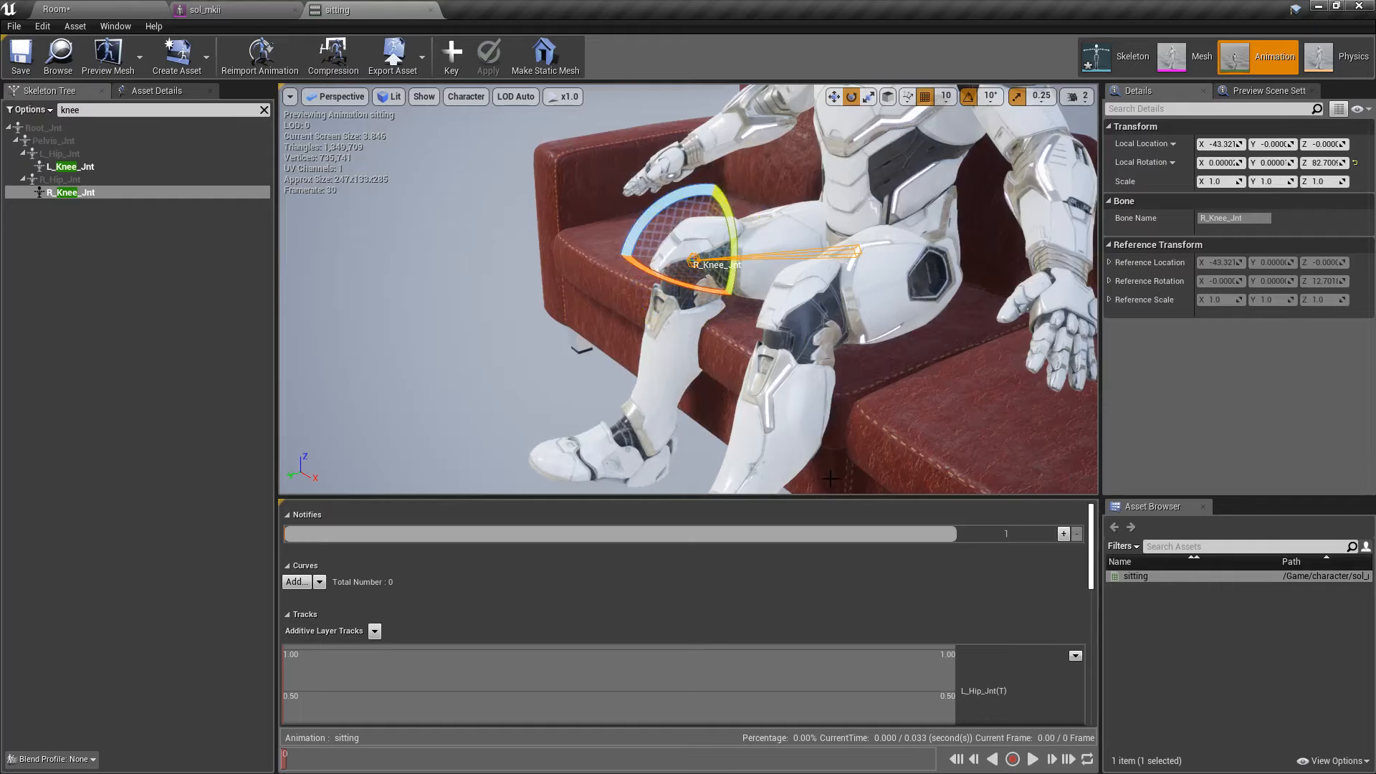
Bend the left knee further by rotating L_Knee_Jnt to a local Z rotation of about 82.7.
{"action": "right_click_drag", "start_coordinate": [584, 264], "coordinate": [541, 276]}
{"action": "left_click", "coordinate": [861, 330]}
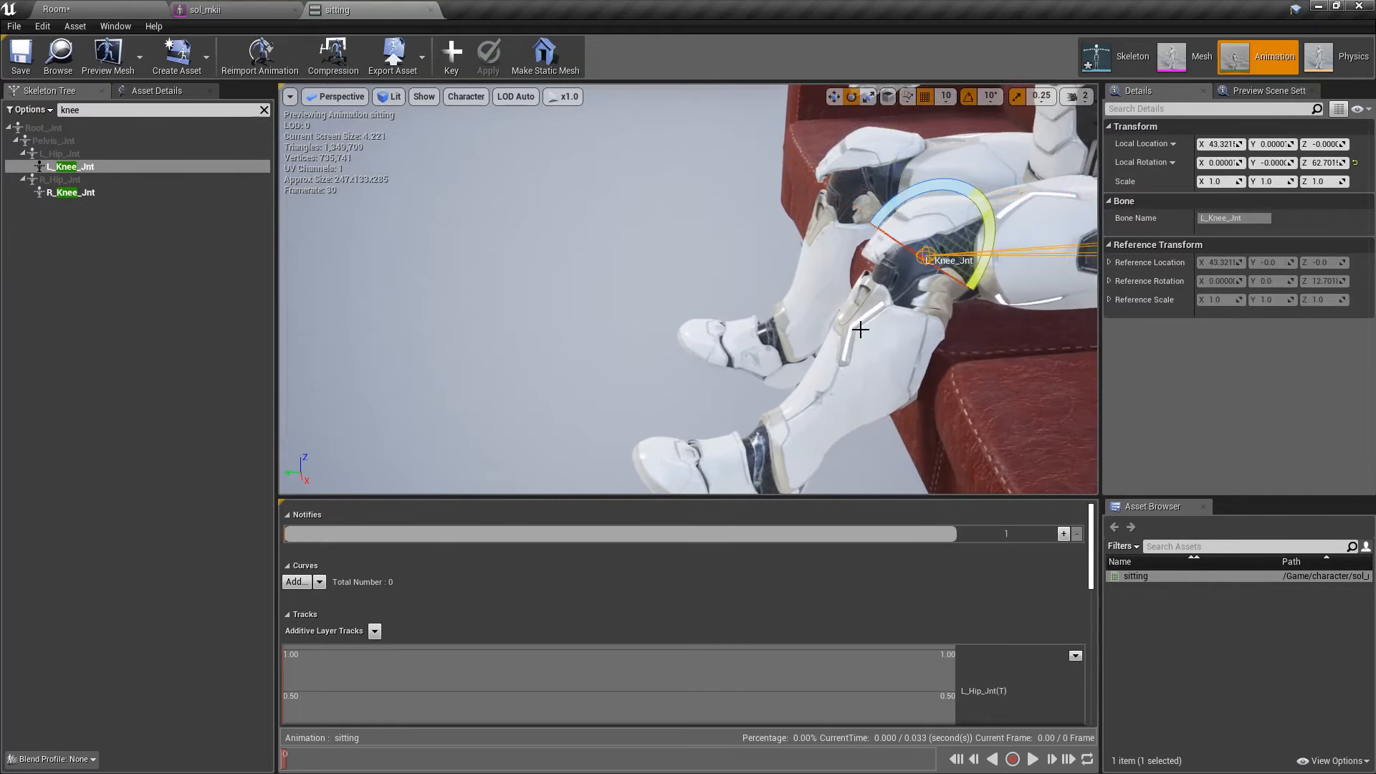
{"action": "left_click_drag", "start_coordinate": [914, 238], "coordinate": [915, 267]}
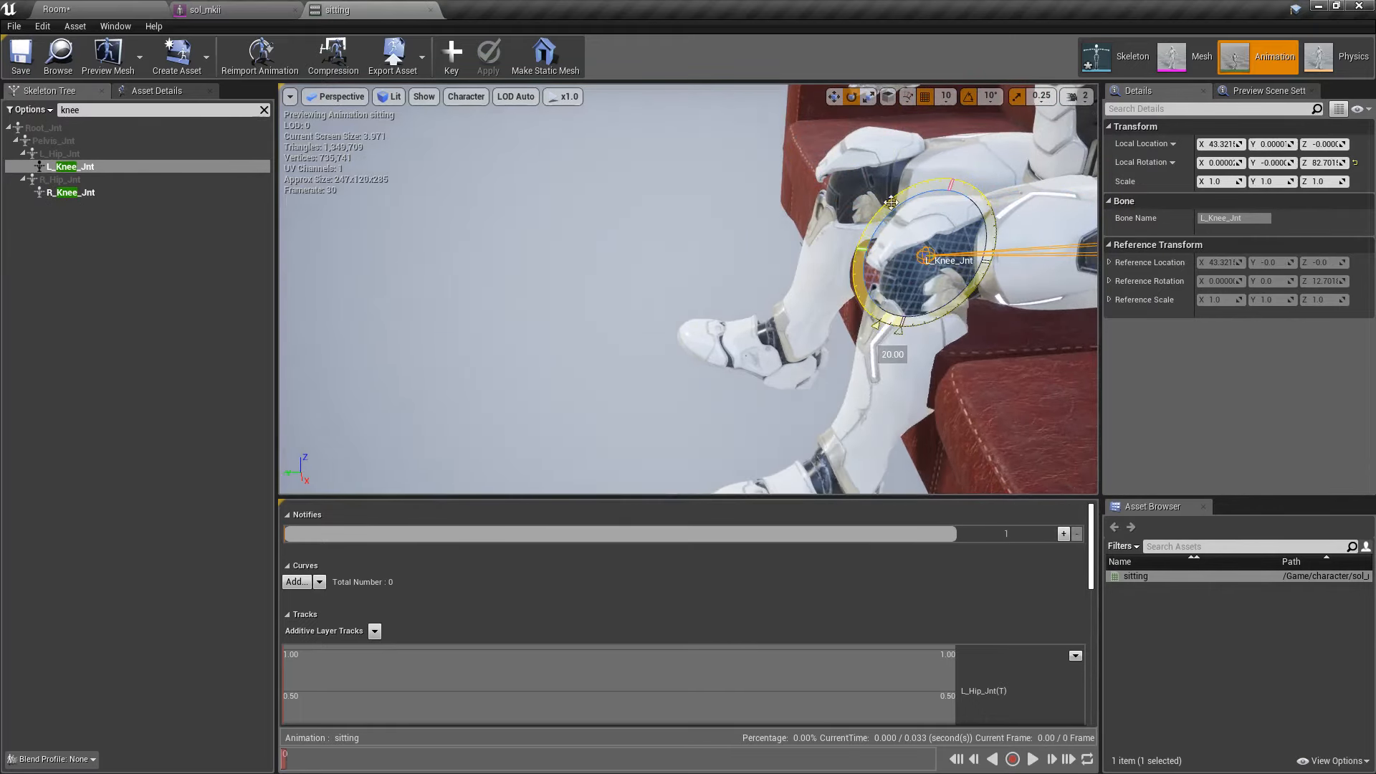
{"action": "right_click_drag", "start_coordinate": [891, 203], "coordinate": [1046, 232]}
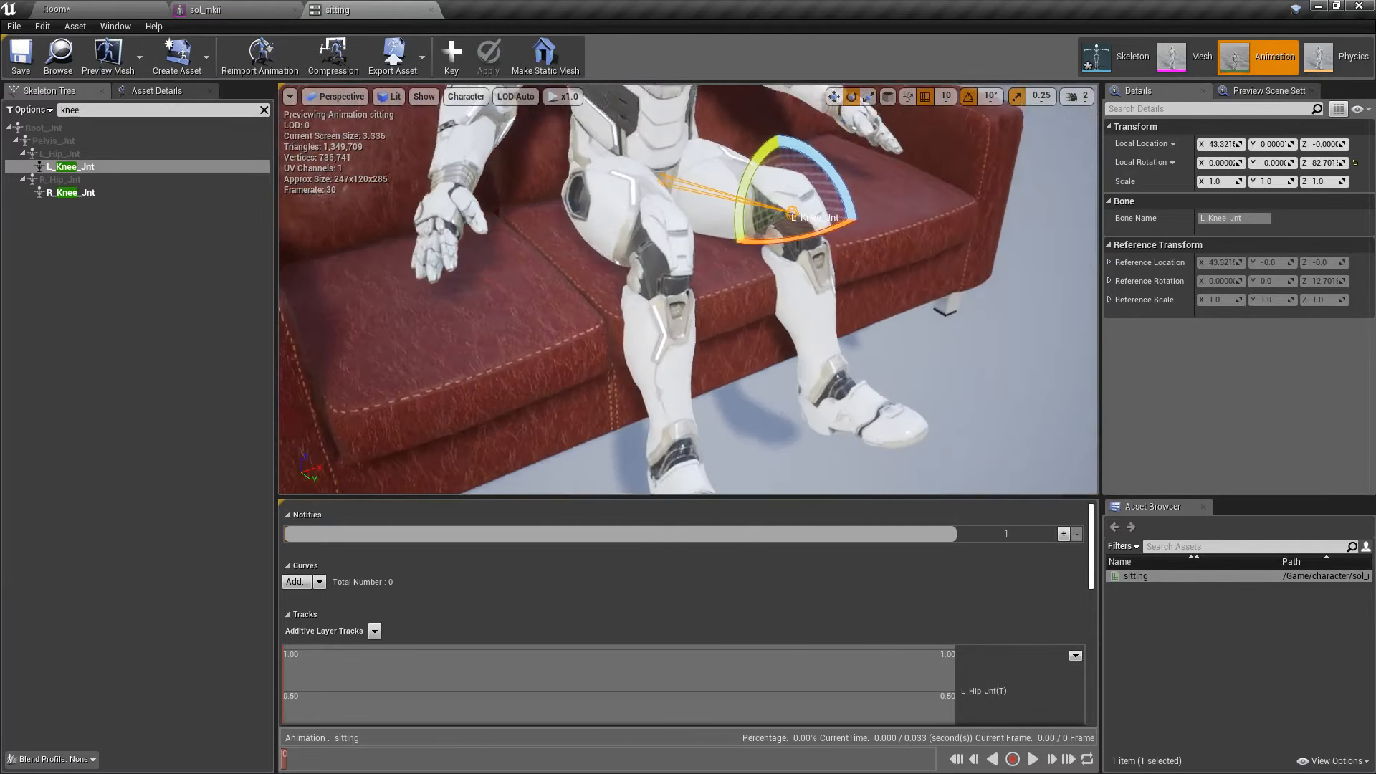
Rotate R_Shoulder_Jnt to raise the character's right arm outward toward the couch's backrest.
{"action": "right_click_drag", "start_coordinate": [820, 301], "coordinate": [788, 265]}
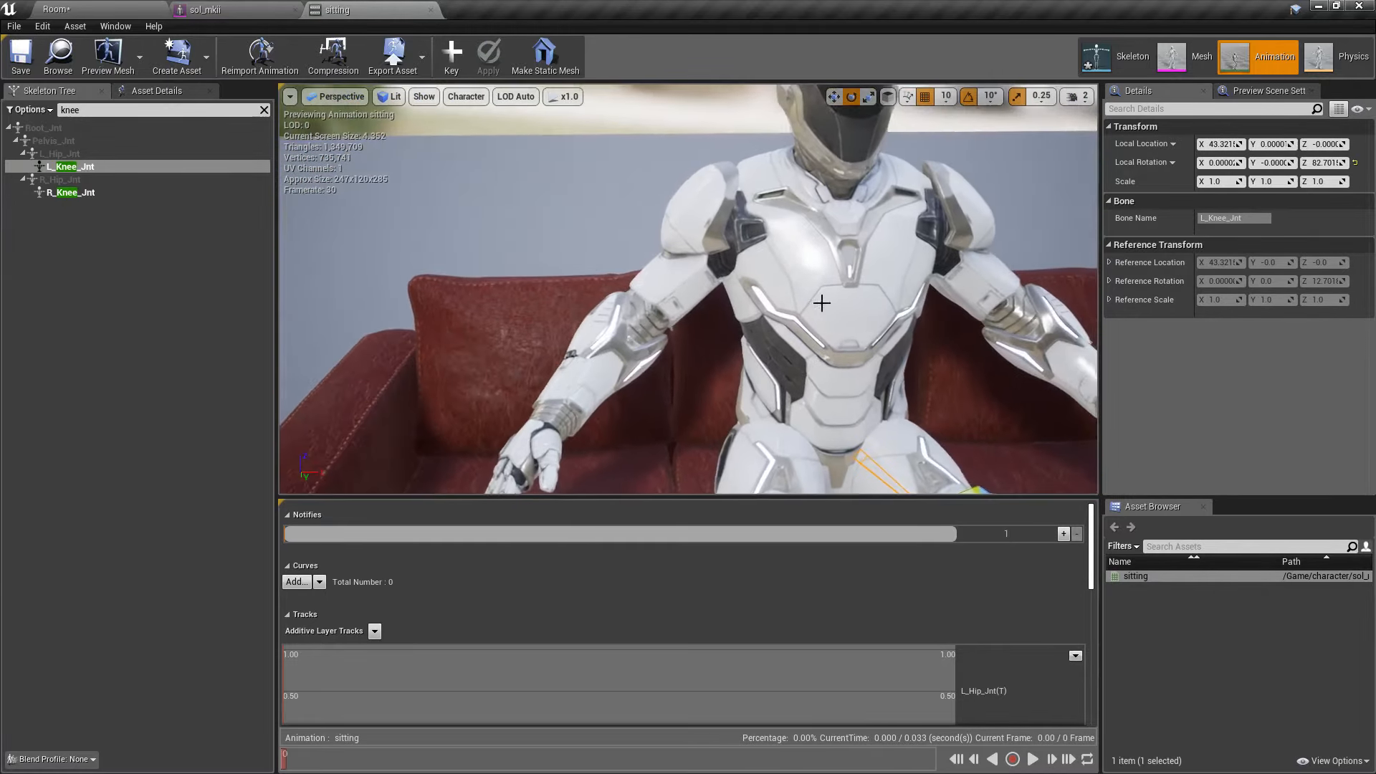
{"action": "left_click", "coordinate": [706, 202]}
{"action": "left_click", "coordinate": [705, 231]}
{"action": "mouse_move", "coordinate": [736, 283]}
{"action": "right_mouse_down"}
{"action": "mouse_move", "coordinate": [778, 305]}
{"action": "mouse_move", "coordinate": [756, 283]}
{"action": "right_mouse_up"}
{"action": "left_click_drag", "start_coordinate": [588, 204], "coordinate": [678, 334]}
{"action": "left_click_drag", "start_coordinate": [625, 254], "coordinate": [635, 251]}
{"action": "right_click_drag", "start_coordinate": [635, 251], "coordinate": [710, 208]}
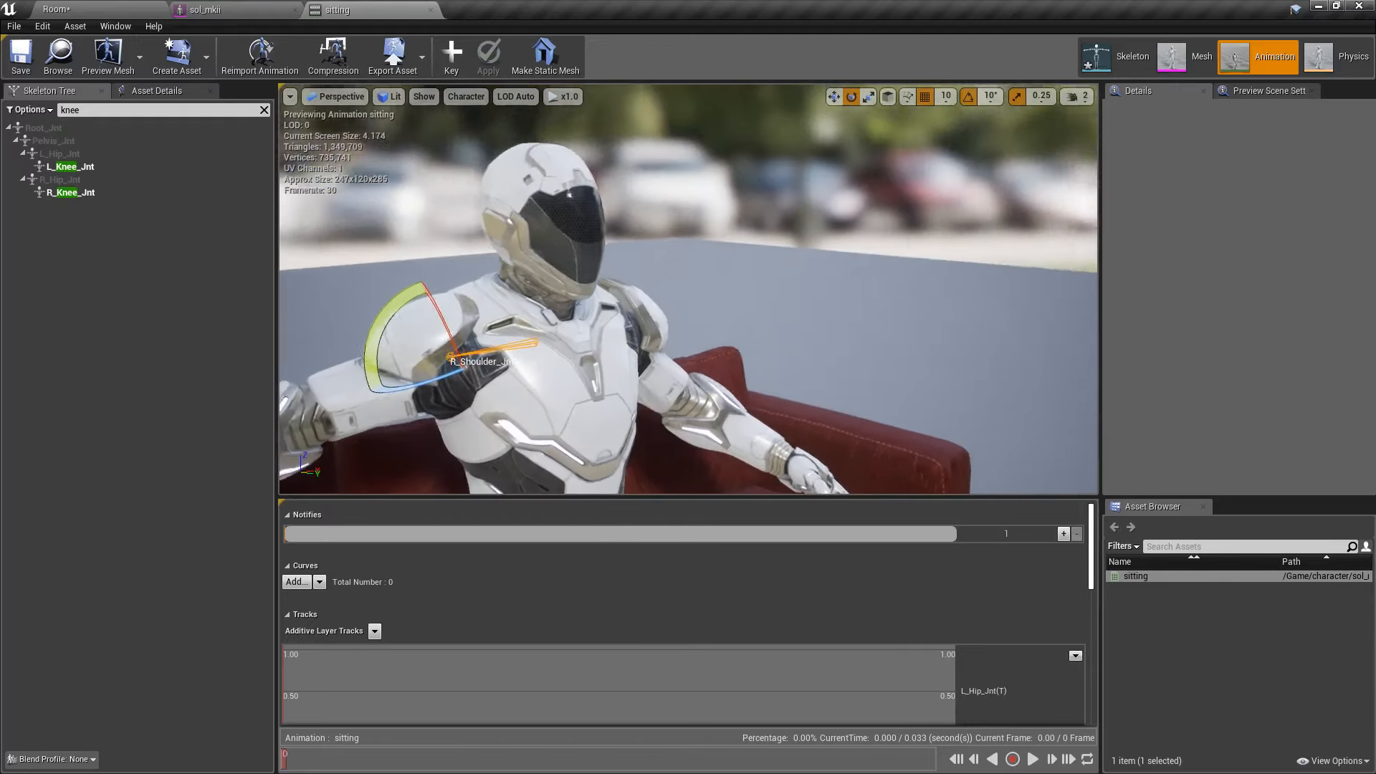
Rotate the upper spine joint slightly to adjust the lean of the character's torso on the couch.
{"action": "right_click_drag", "start_coordinate": [685, 301], "coordinate": [681, 380]}
{"action": "left_click", "coordinate": [685, 351]}
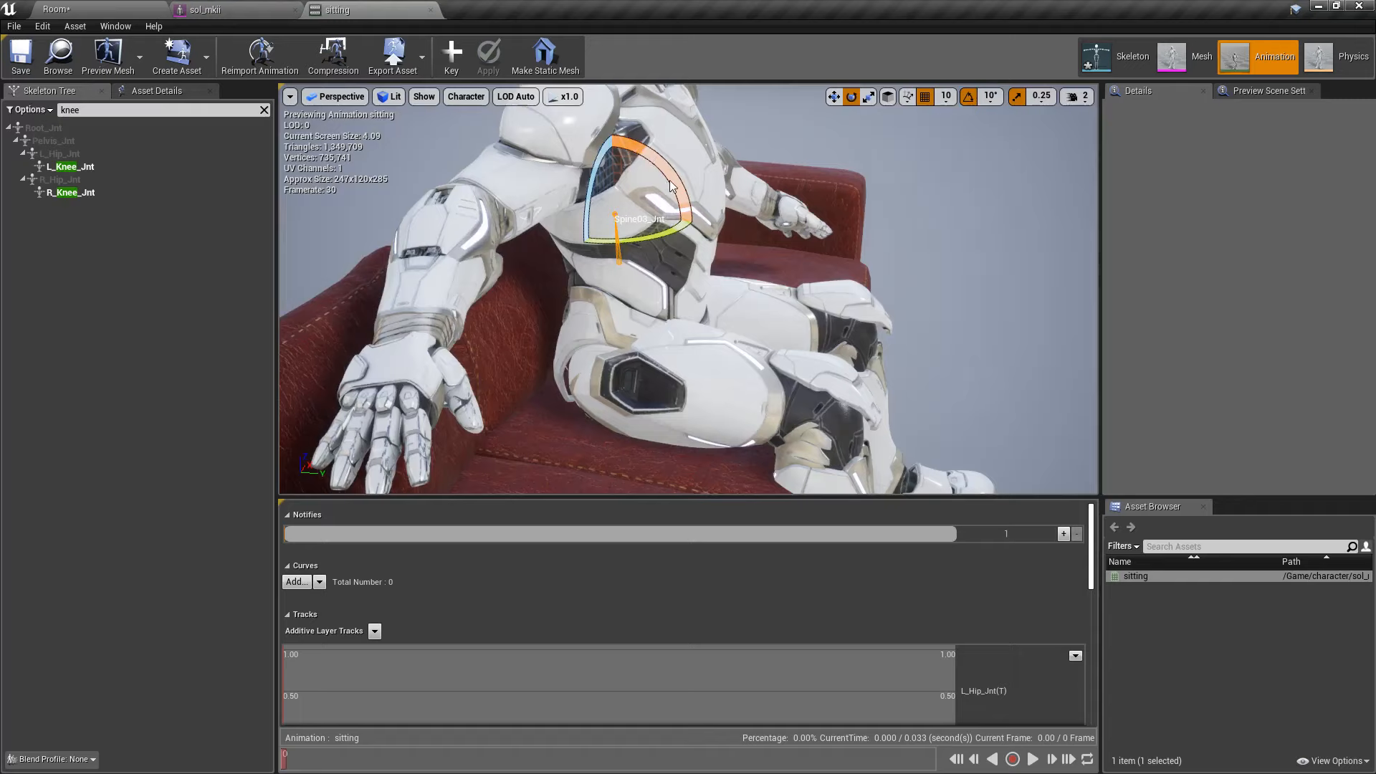
{"action": "left_click_drag", "start_coordinate": [647, 152], "coordinate": [662, 161]}
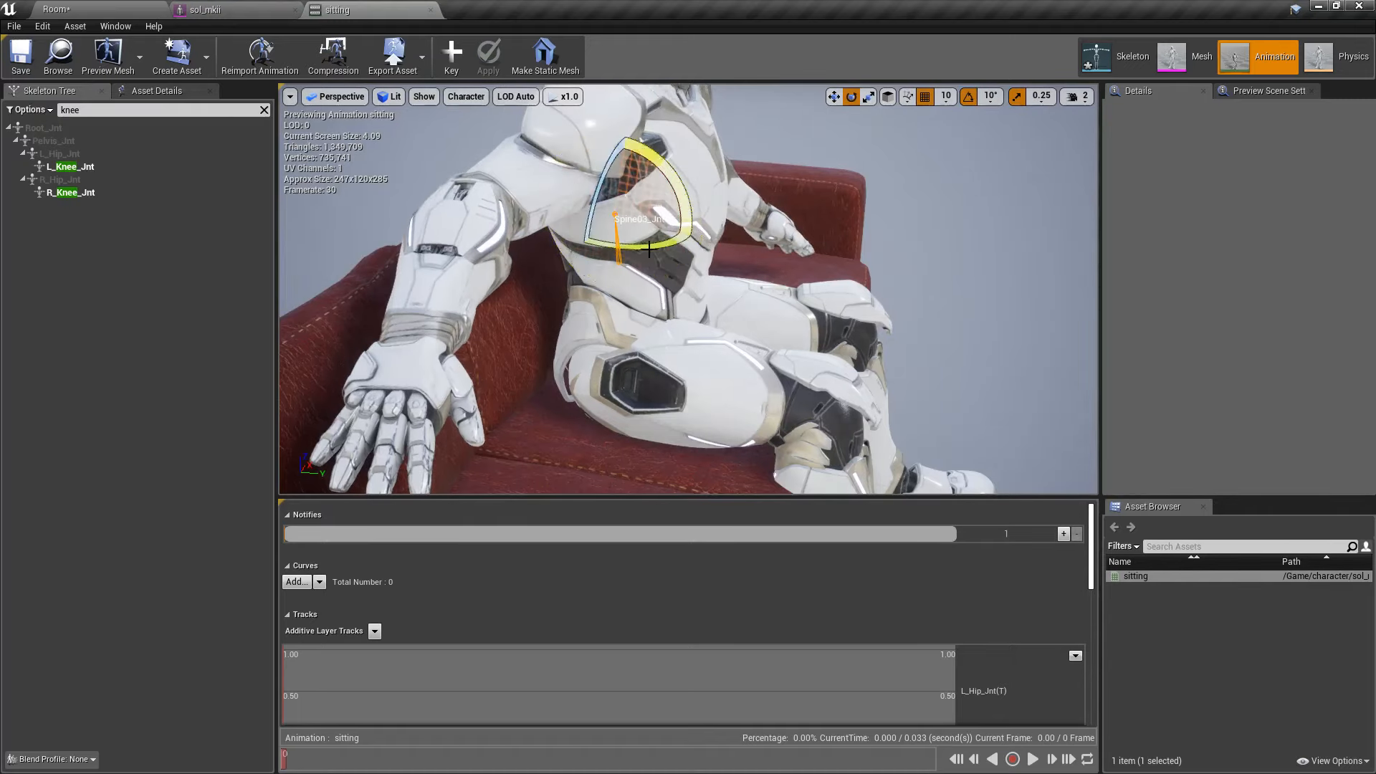
{"action": "left_click", "coordinate": [643, 301]}
{"action": "left_click_drag", "start_coordinate": [693, 297], "coordinate": [706, 309]}
{"action": "mouse_move", "coordinate": [623, 301]}
{"action": "right_mouse_down"}
{"action": "mouse_move", "coordinate": [666, 251]}
{"action": "mouse_move", "coordinate": [663, 279]}
{"action": "mouse_move", "coordinate": [622, 300]}
{"action": "right_mouse_up"}
Adjust the right arm's pose over the couch's backrest at R_Shoulder_Jnt and R_Elbow_Jnt.
{"action": "left_click", "coordinate": [657, 311]}
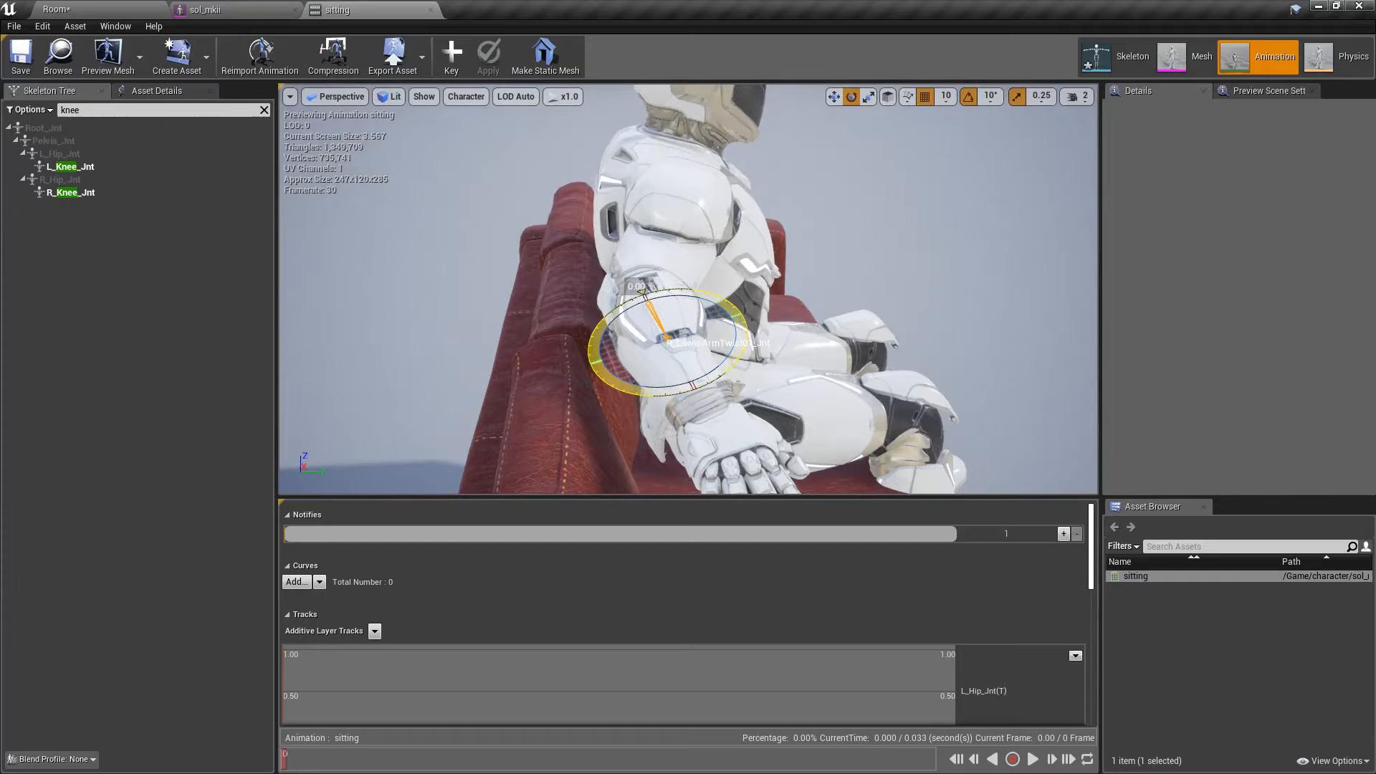
{"action": "right_click_drag", "start_coordinate": [741, 295], "coordinate": [682, 306]}
{"action": "left_click", "coordinate": [683, 306]}
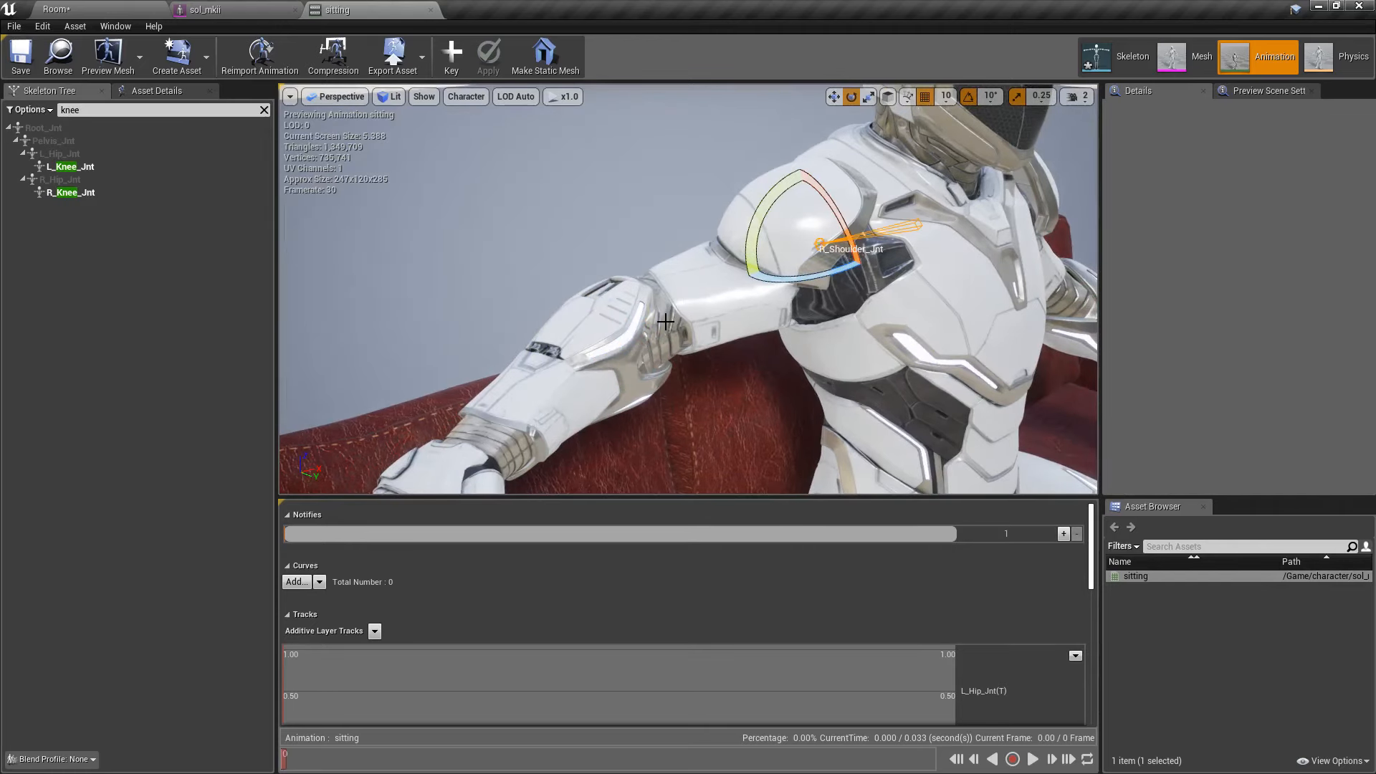
{"action": "left_click", "coordinate": [663, 318]}
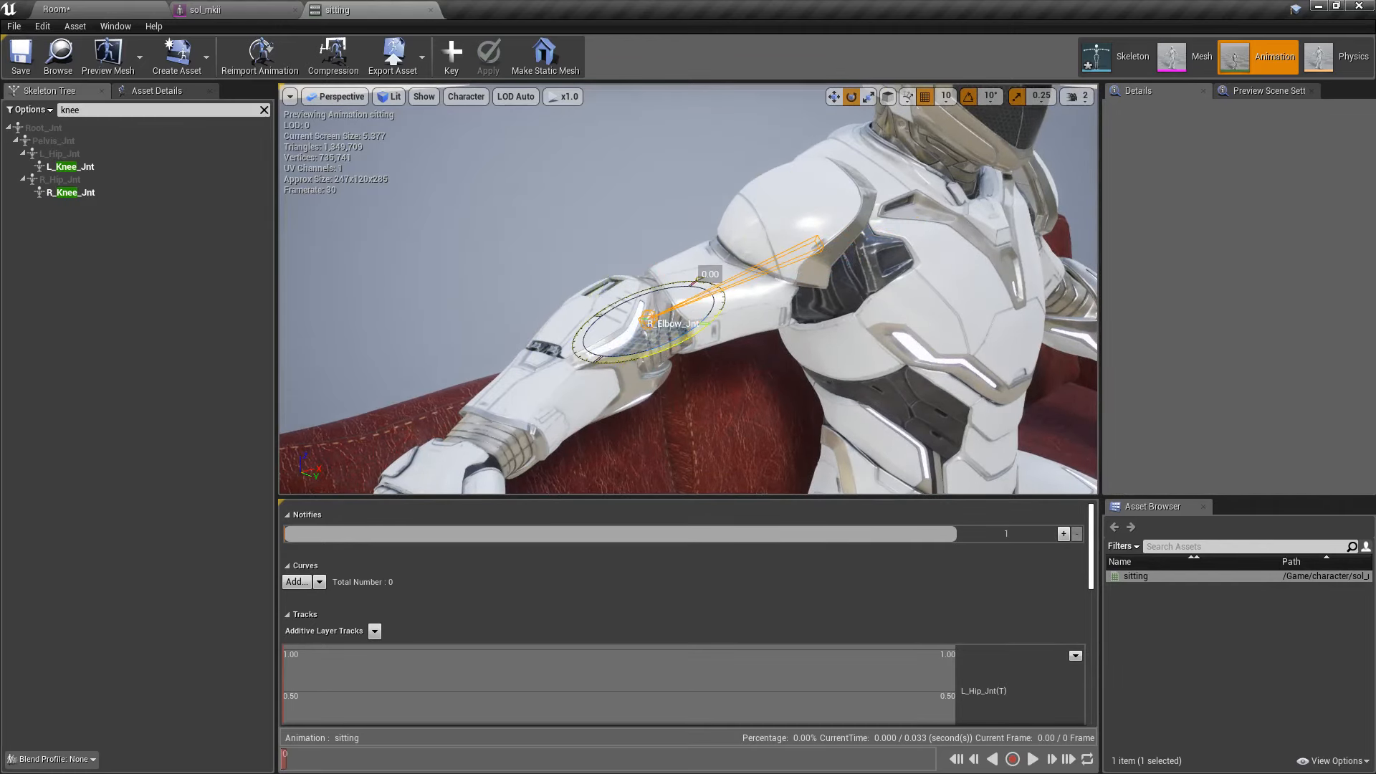
Display all of the skeleton's bones over the character mesh in the preview viewport.
{"action": "left_click", "coordinate": [466, 96]}
{"action": "mouse_move", "coordinate": [487, 152]}
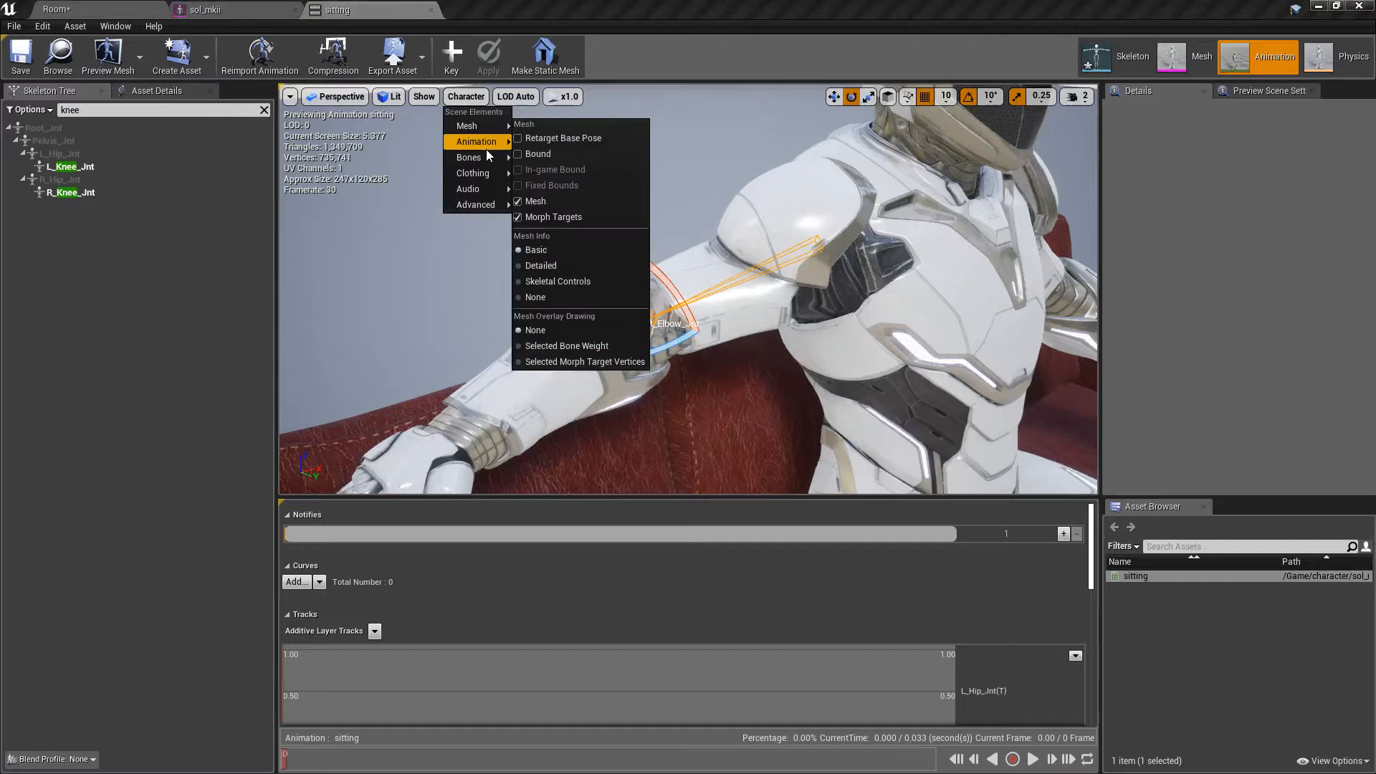
{"action": "left_click", "coordinate": [575, 219]}
{"action": "mouse_move", "coordinate": [575, 219]}
{"action": "right_mouse_down"}
{"action": "mouse_move", "coordinate": [559, 236]}
{"action": "mouse_move", "coordinate": [645, 301]}
{"action": "mouse_move", "coordinate": [659, 329]}
{"action": "mouse_move", "coordinate": [645, 237]}
{"action": "mouse_move", "coordinate": [574, 265]}
{"action": "right_mouse_up"}
{"action": "mouse_move", "coordinate": [857, 291]}
{"action": "right_mouse_down"}
{"action": "mouse_move", "coordinate": [831, 276]}
{"action": "mouse_move", "coordinate": [882, 287]}
{"action": "mouse_move", "coordinate": [857, 292]}
{"action": "right_mouse_up"}
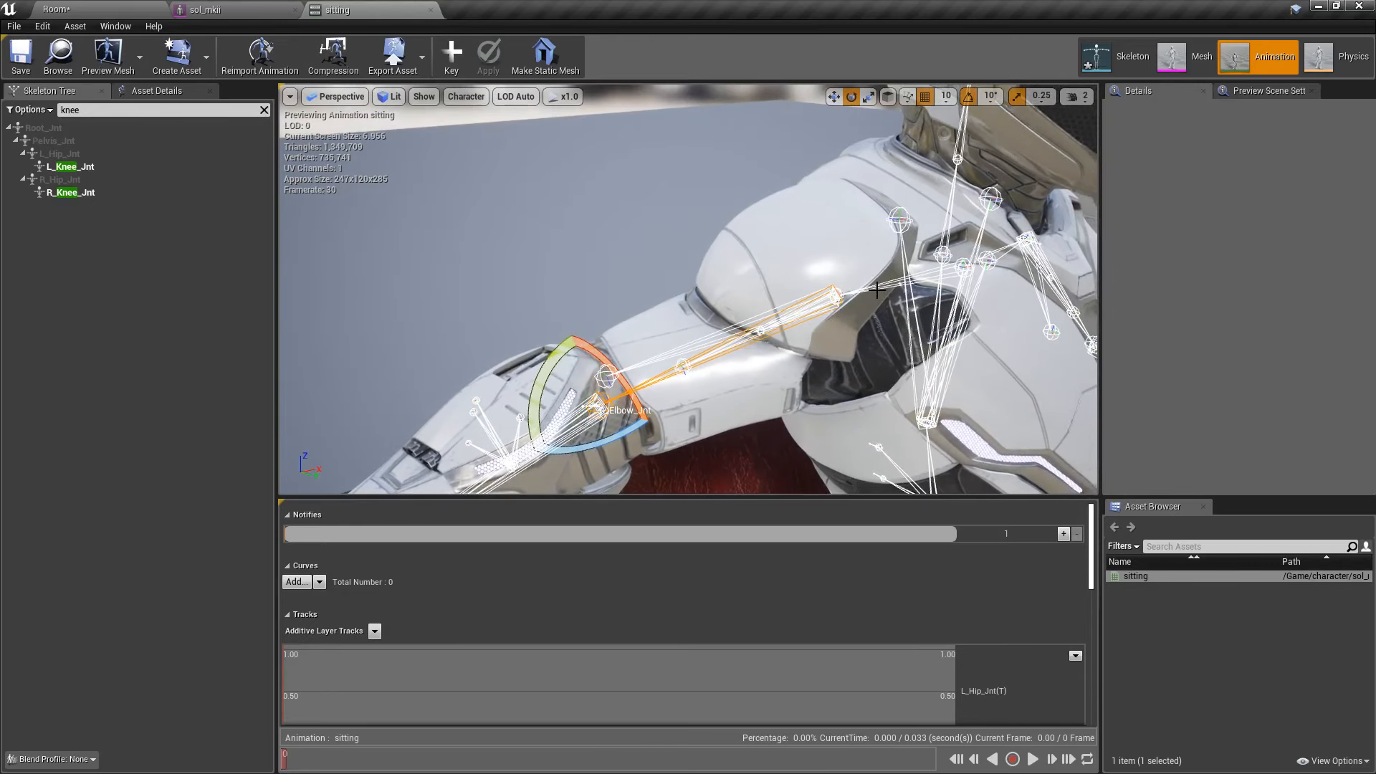
Rotate R_Shoulder_Jnt and R_Elbow_Jnt so the right arm stretches along the top of the couch's backrest.
{"action": "left_click", "coordinate": [877, 289]}
{"action": "left_click", "coordinate": [841, 297]}
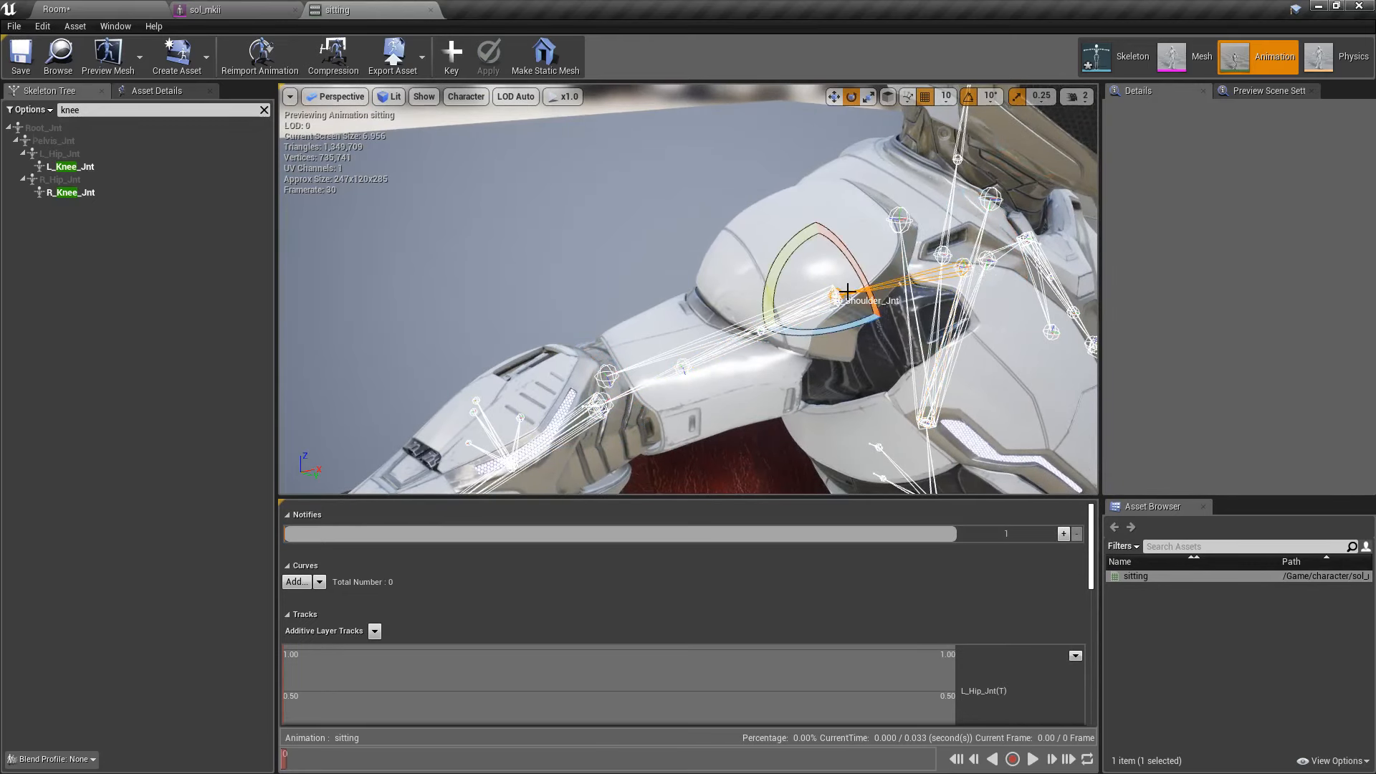
{"action": "right_click_drag", "start_coordinate": [831, 324], "coordinate": [685, 400]}
Rotate R_Wrist_Jnt so the right hand turns palm down over the top of the backrest.
{"action": "left_click", "coordinate": [612, 316]}
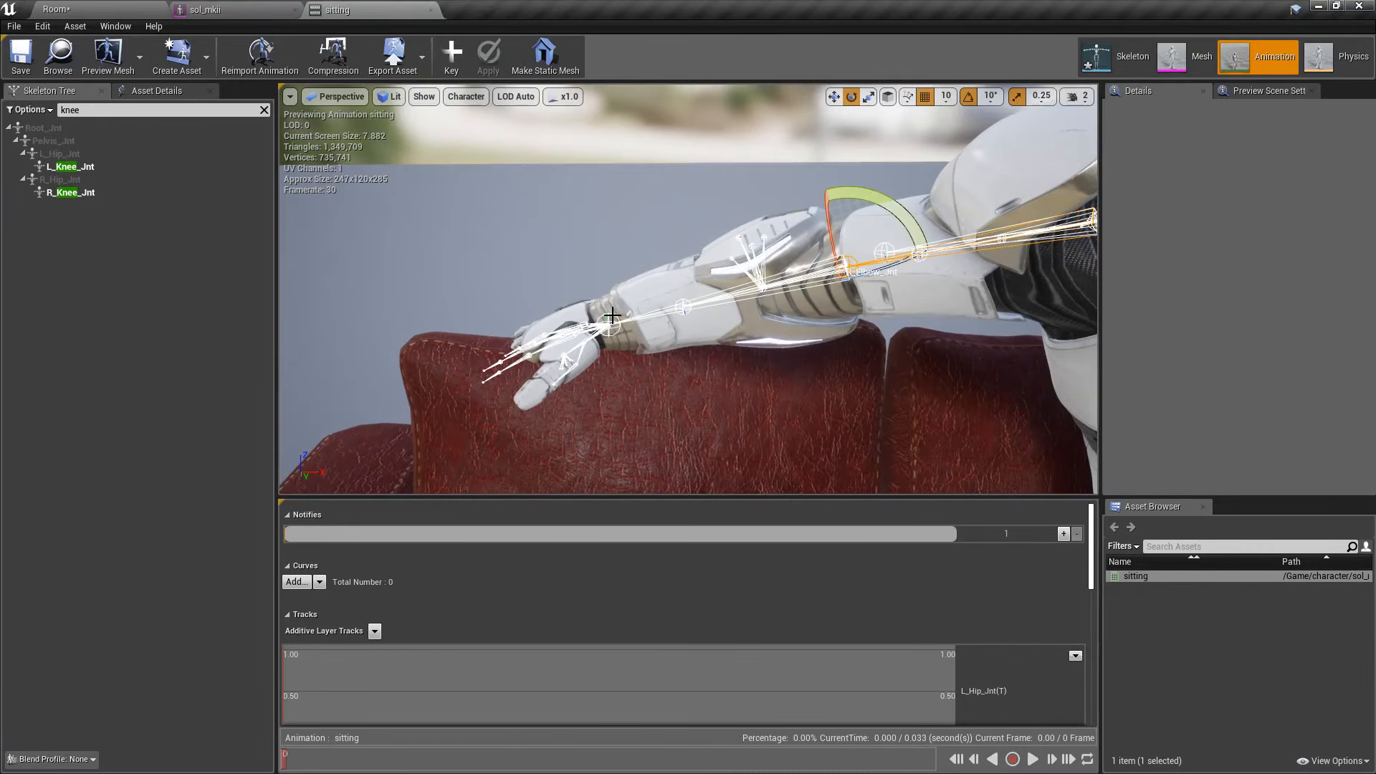
{"action": "left_click", "coordinate": [605, 322]}
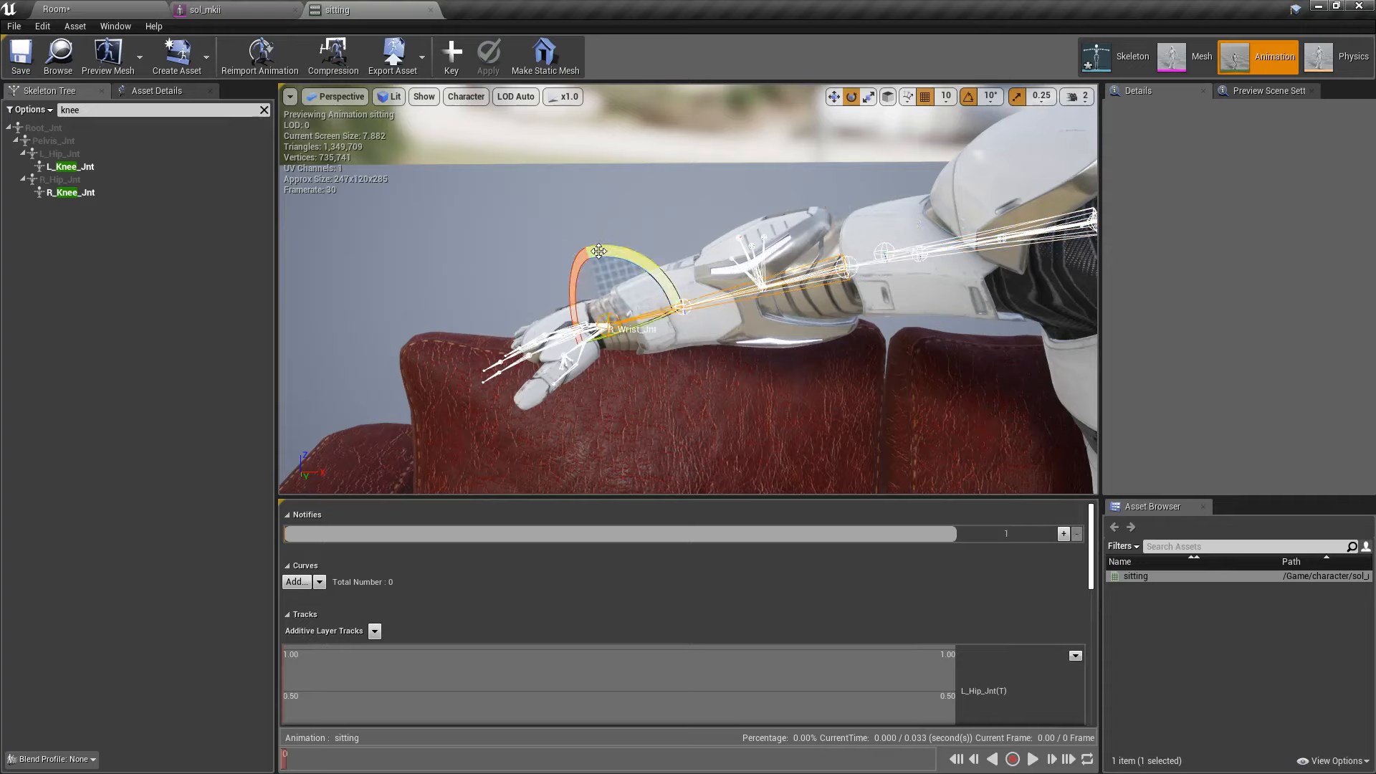
{"action": "left_click_drag", "start_coordinate": [584, 261], "coordinate": [620, 296]}
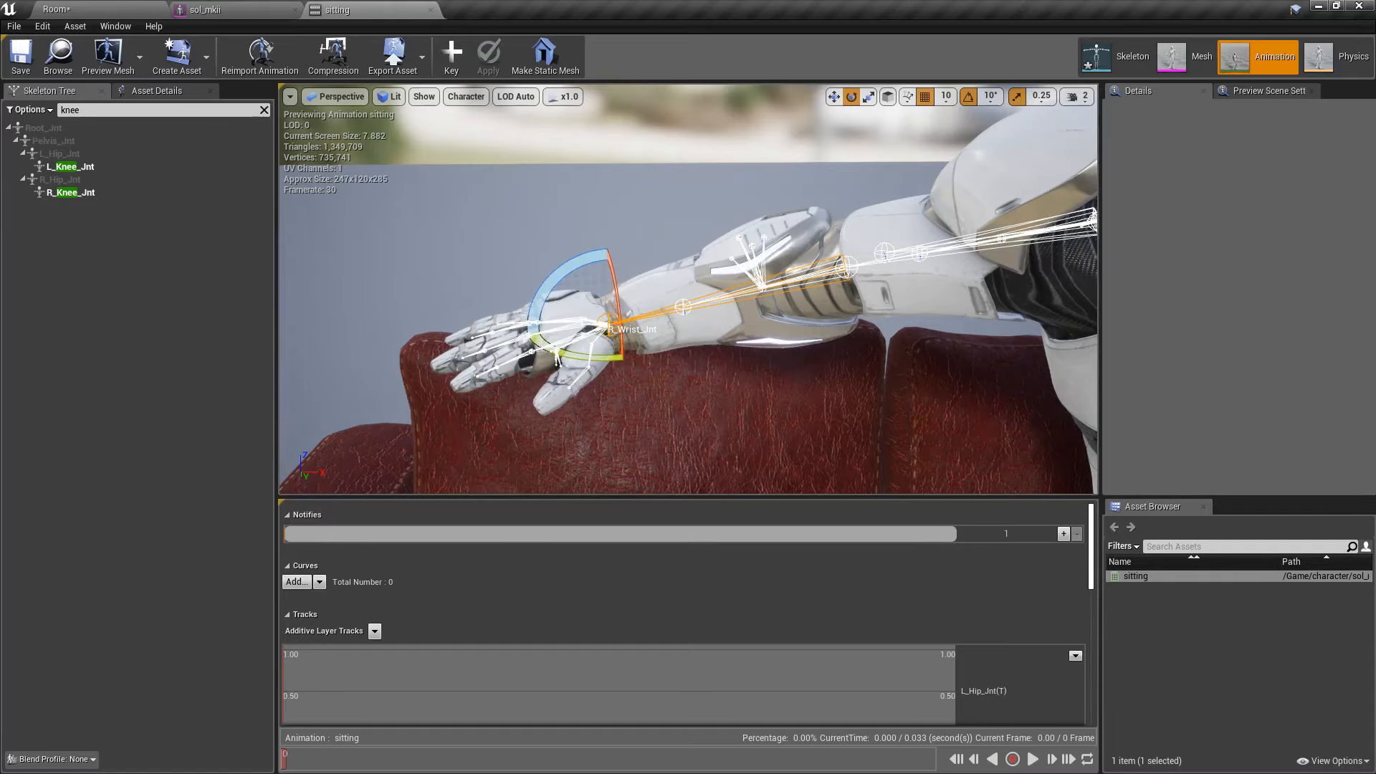
{"action": "left_click_drag", "start_coordinate": [713, 388], "coordinate": [713, 387], "text": "alt"}
Bend the left elbow inward and rotate the left shoulder joint so the left arm comes down beside the torso.
{"action": "left_click", "coordinate": [742, 264]}
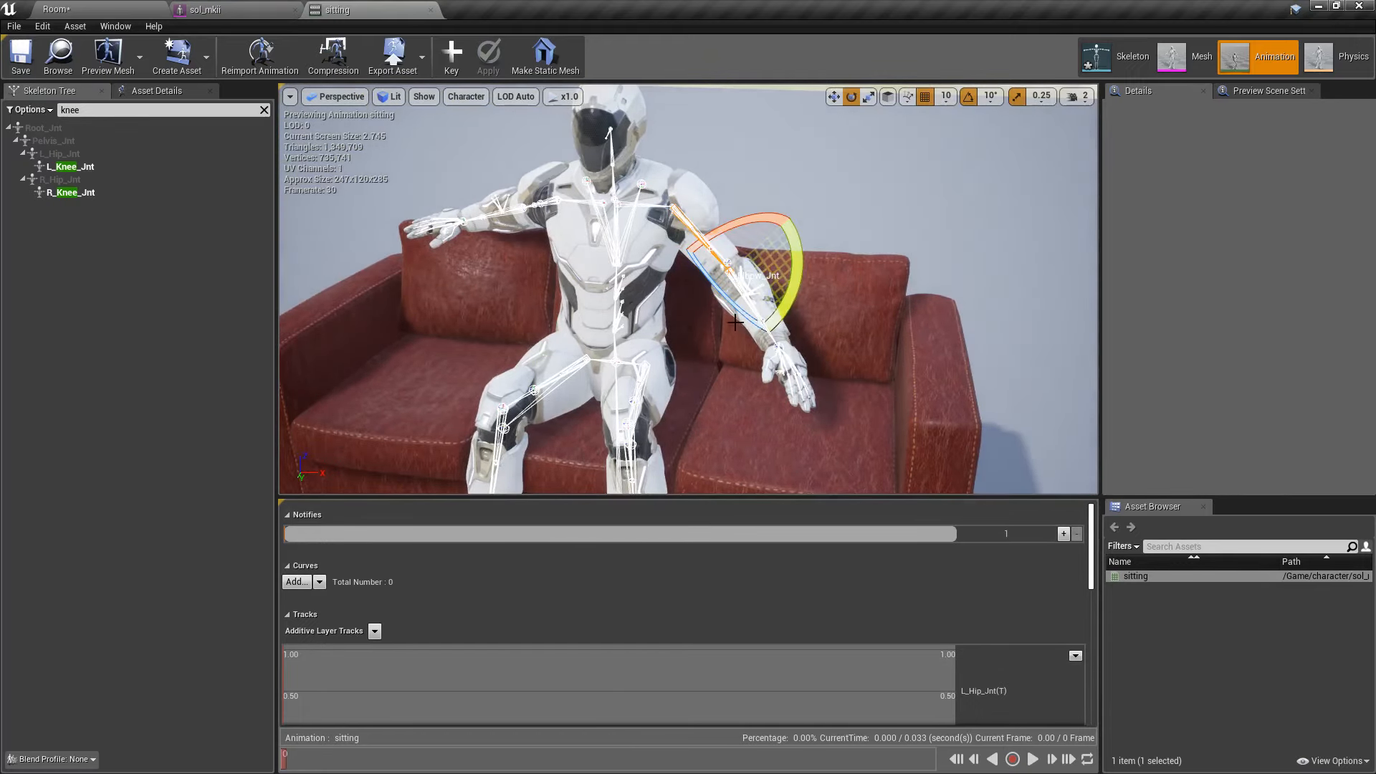
{"action": "left_click_drag", "start_coordinate": [735, 322], "coordinate": [734, 325]}
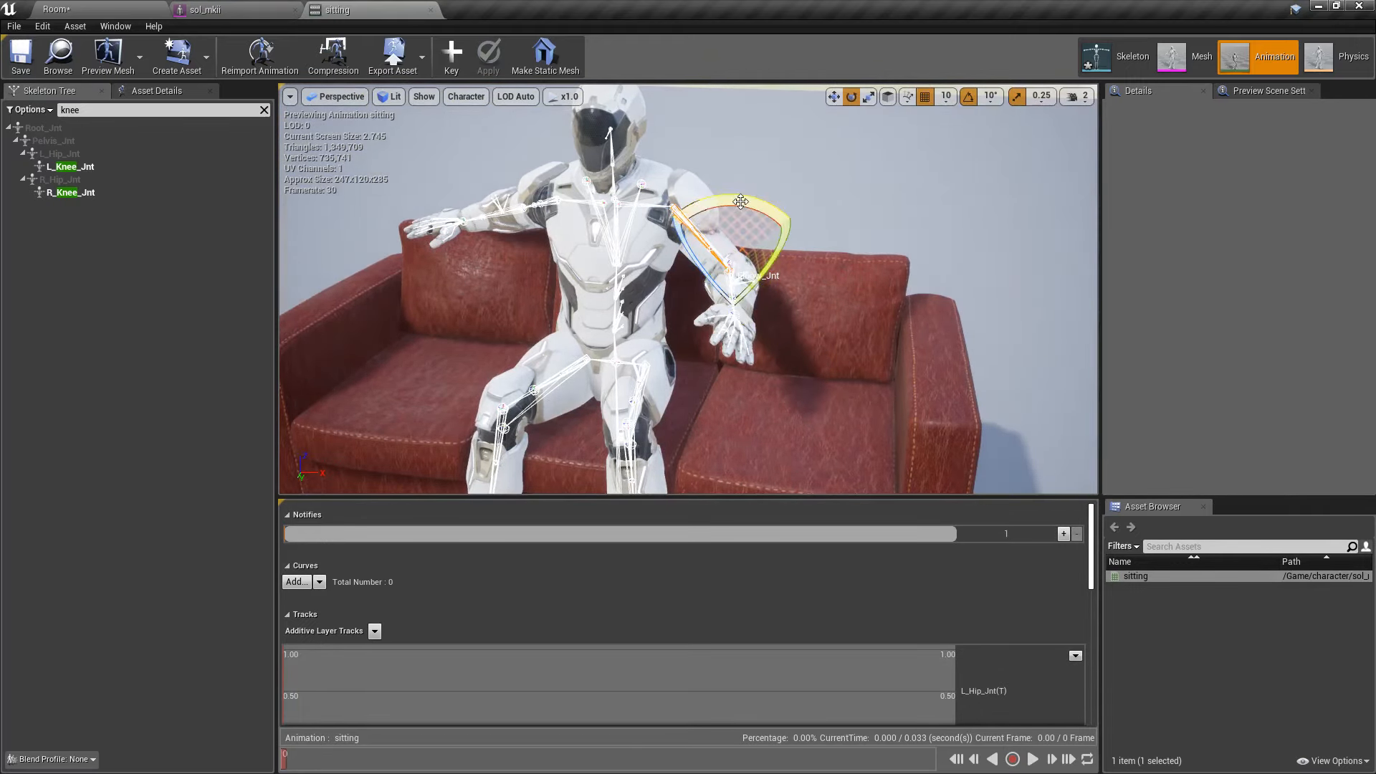
{"action": "mouse_move", "coordinate": [740, 202]}
{"action": "left_mouse_down"}
{"action": "mouse_move", "coordinate": [706, 193]}
{"action": "mouse_move", "coordinate": [745, 215]}
{"action": "left_mouse_up"}
{"action": "left_click", "coordinate": [692, 188]}
{"action": "left_click", "coordinate": [683, 212]}
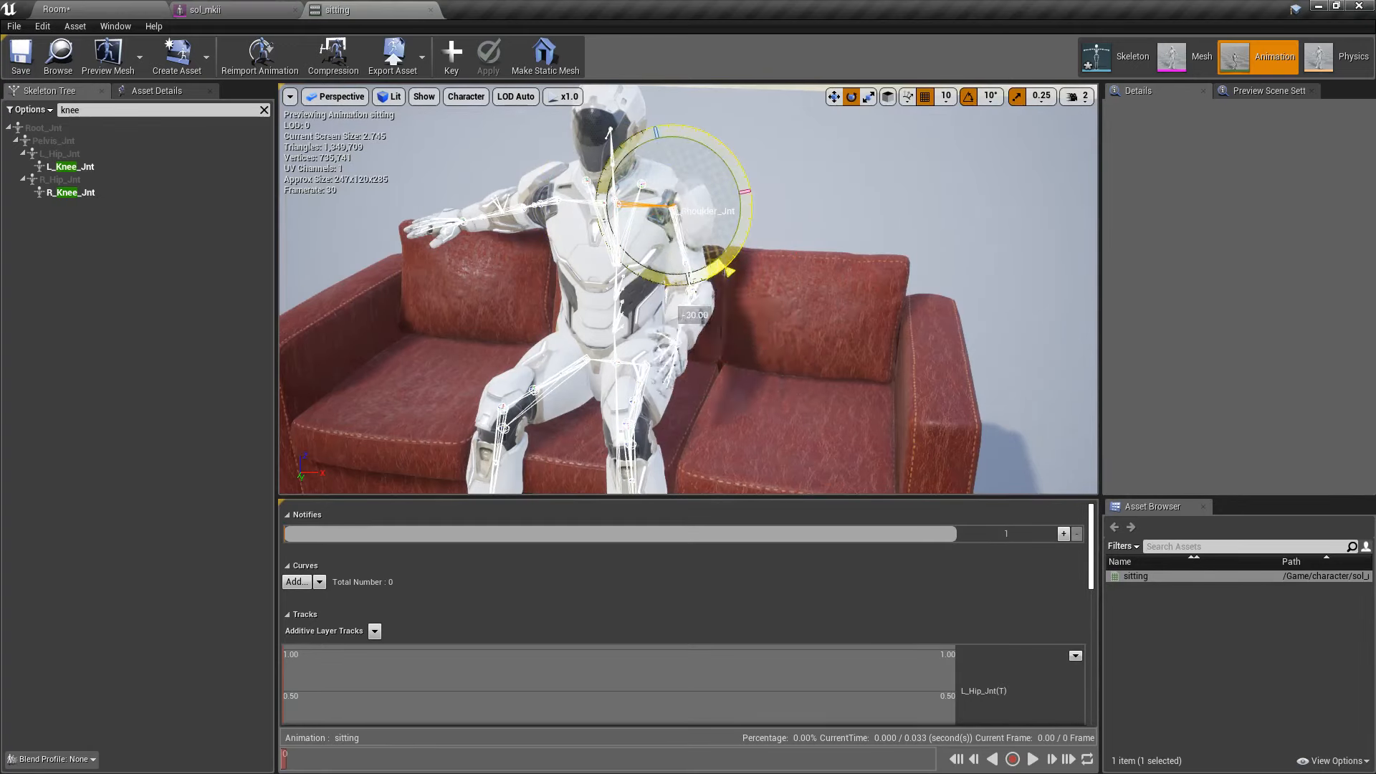
{"action": "left_click_drag", "start_coordinate": [728, 271], "coordinate": [678, 261]}
Adjust the left wrist and L_Elbow_Jnt rotations so the left forearm and hand reach forward over the left thigh.
{"action": "left_click", "coordinate": [677, 338]}
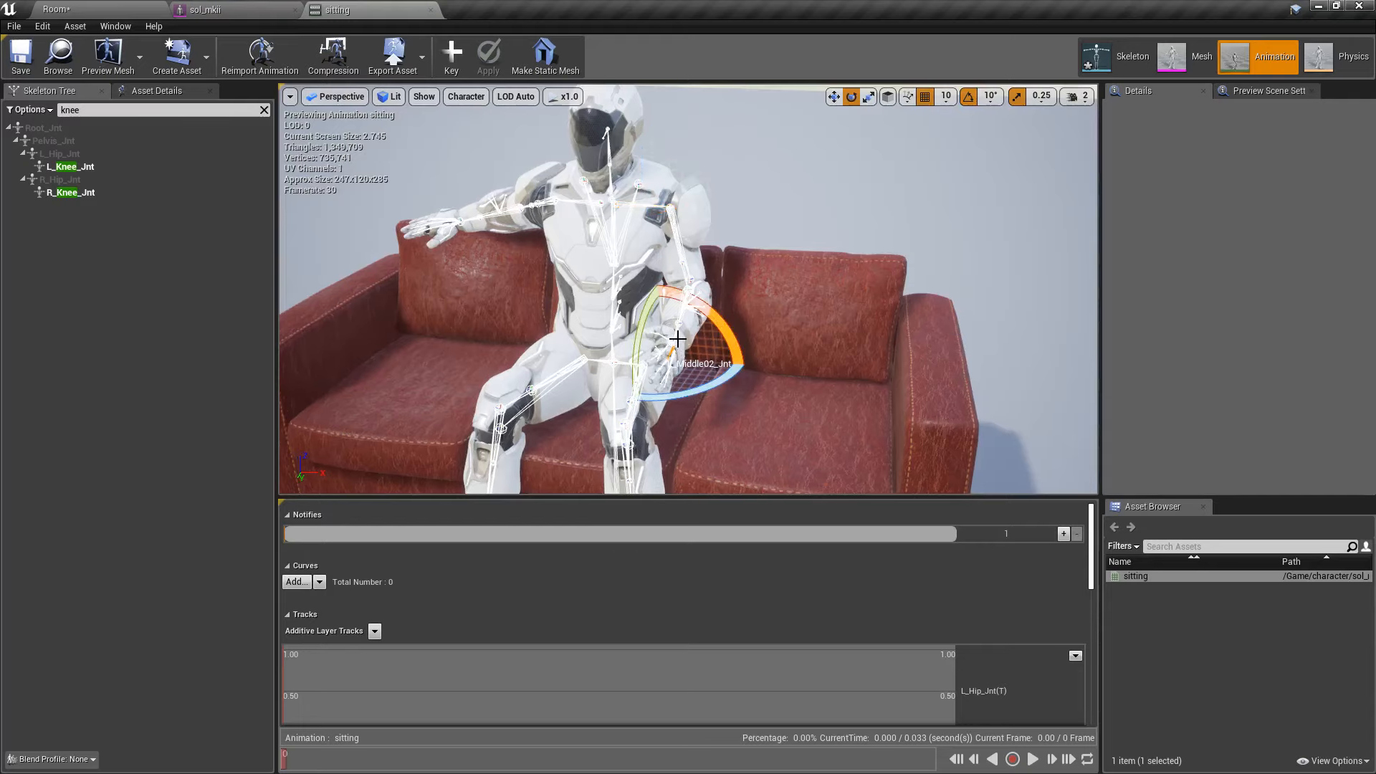
{"action": "right_click_drag", "start_coordinate": [726, 359], "coordinate": [711, 285]}
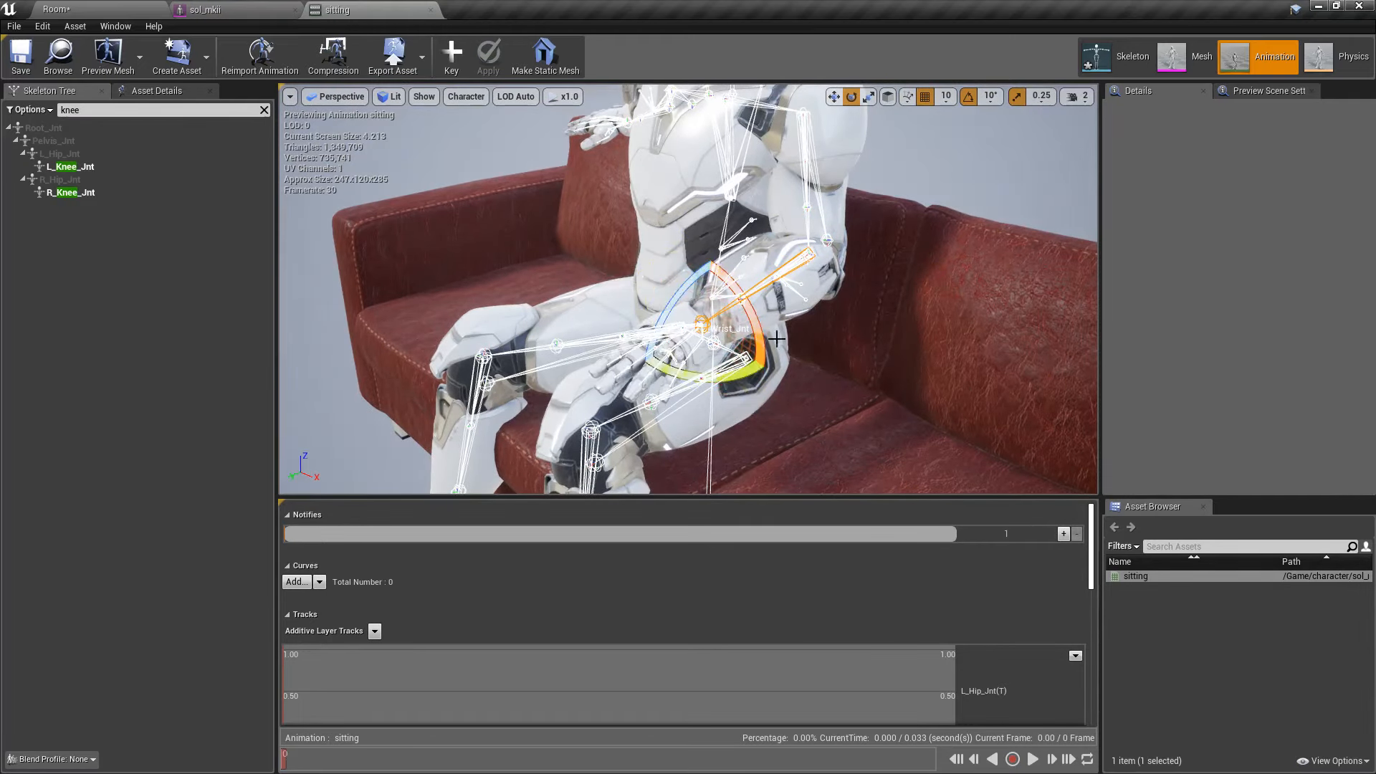
{"action": "right_click_drag", "start_coordinate": [764, 297], "coordinate": [849, 285]}
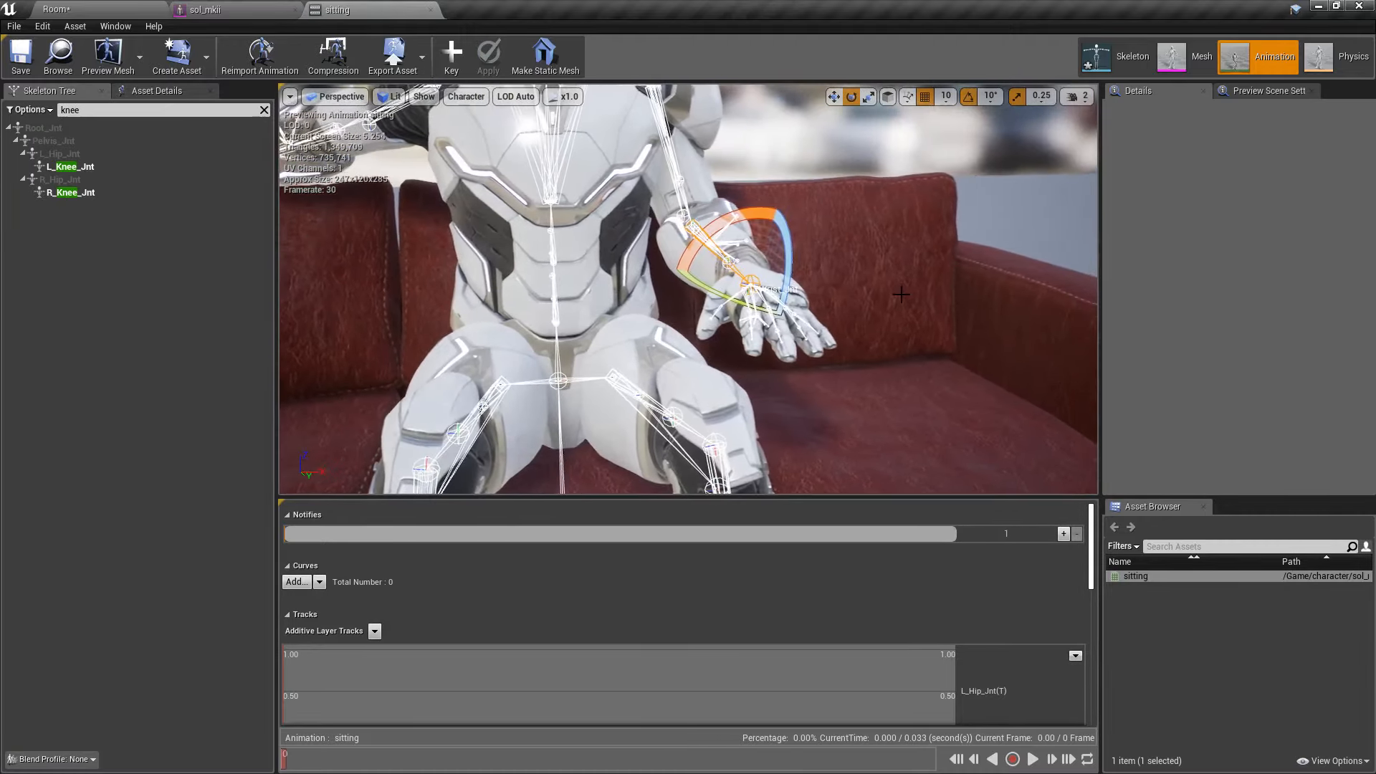
{"action": "left_click", "coordinate": [689, 217]}
{"action": "left_click_drag", "start_coordinate": [692, 250], "coordinate": [689, 184]}
{"action": "right_click_drag", "start_coordinate": [724, 193], "coordinate": [663, 224]}
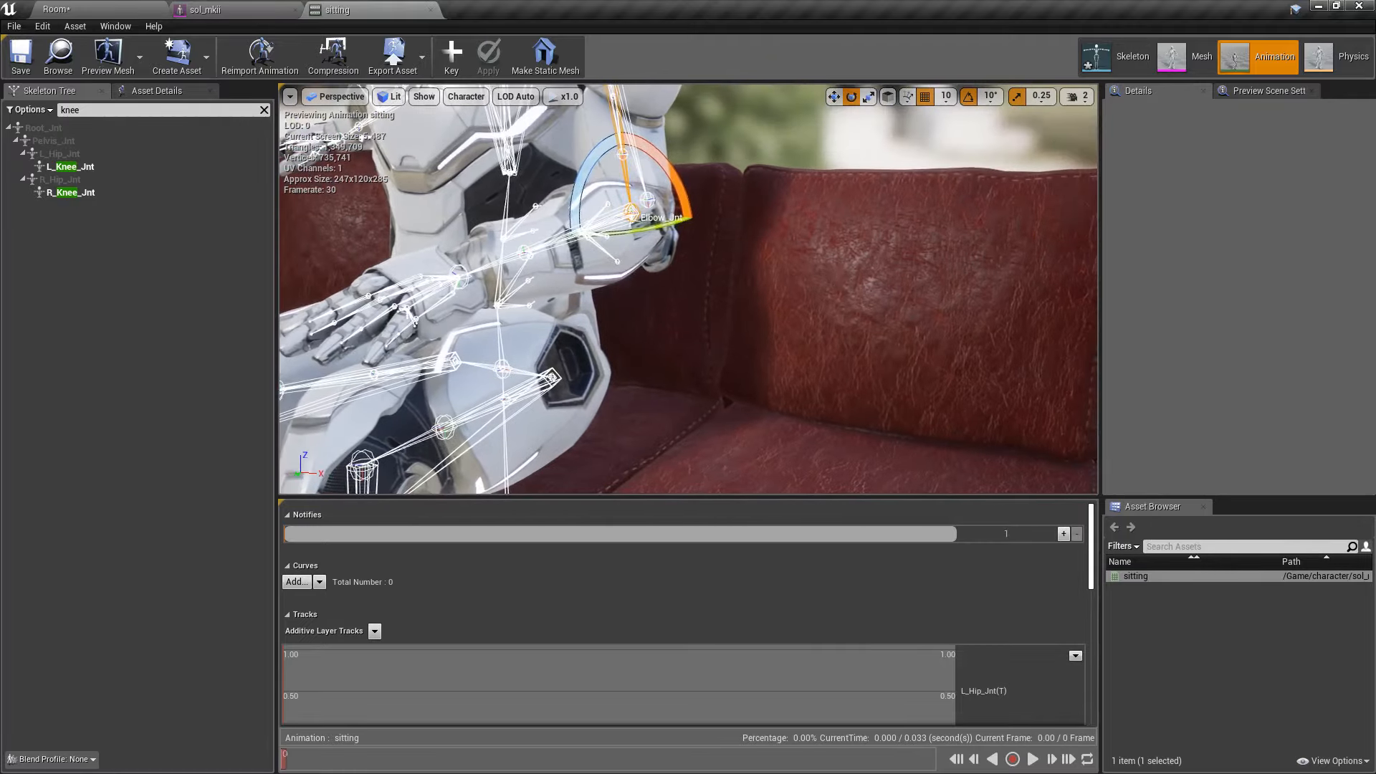
Adjust the left wrist so the hand rests over the lap, and key the finished pose in the sitting animation.
{"action": "left_click", "coordinate": [728, 398]}
{"action": "mouse_move", "coordinate": [728, 397]}
{"action": "right_mouse_down"}
{"action": "mouse_move", "coordinate": [770, 401]}
{"action": "mouse_move", "coordinate": [723, 394]}
{"action": "right_mouse_up"}
{"action": "mouse_move", "coordinate": [853, 269]}
{"action": "right_mouse_down"}
{"action": "mouse_move", "coordinate": [847, 222]}
{"action": "mouse_move", "coordinate": [835, 290]}
{"action": "mouse_move", "coordinate": [853, 269]}
{"action": "right_mouse_up"}
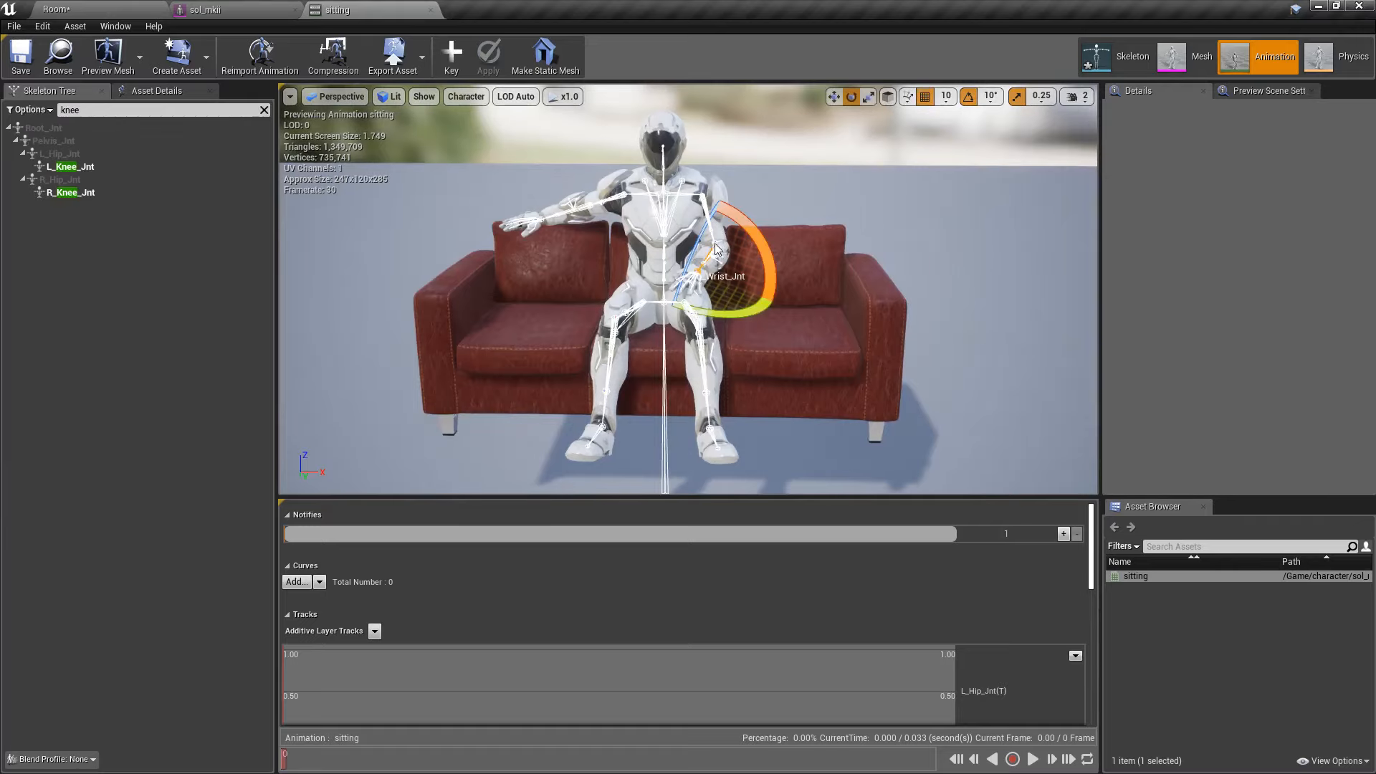
{"action": "left_click", "coordinate": [715, 242]}
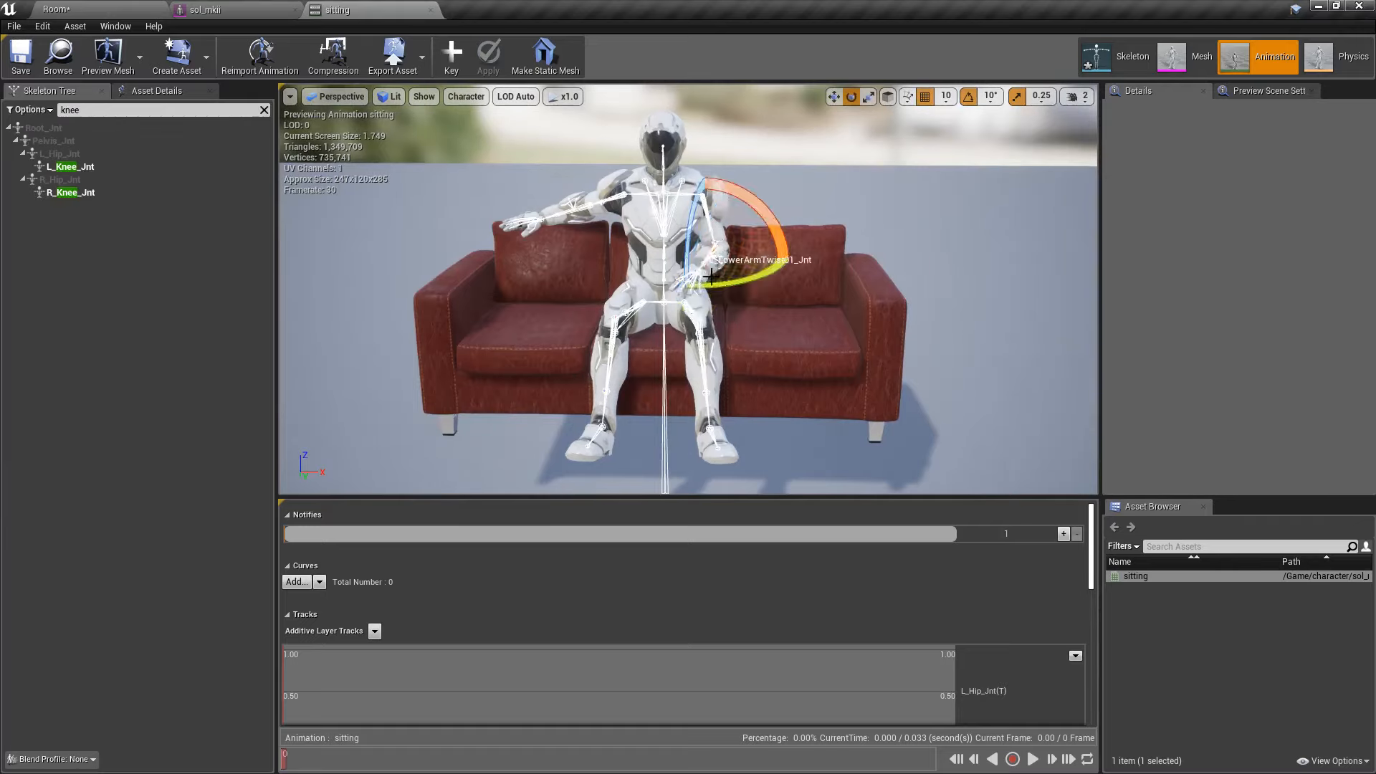
{"action": "left_click", "coordinate": [454, 55]}
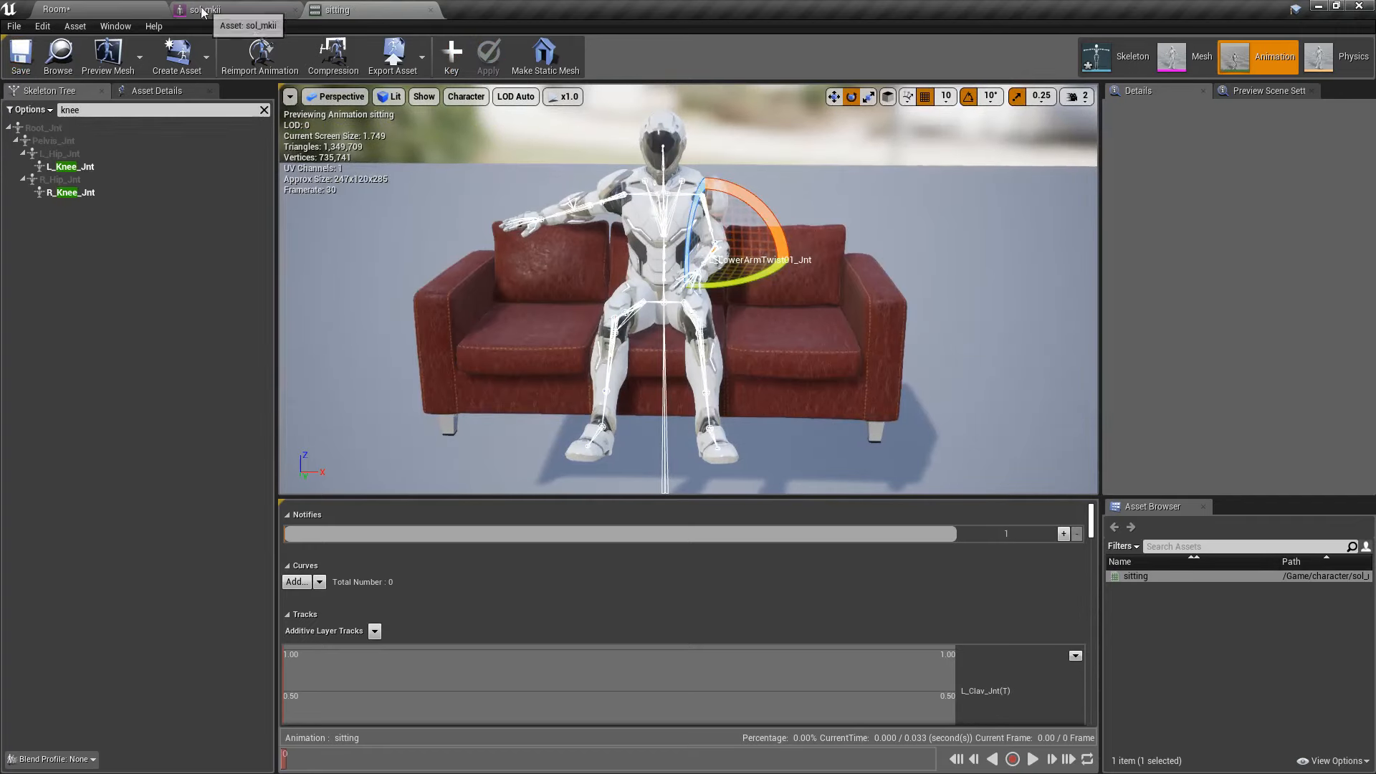
Return to the Room level and bring the sitting character on the sofa into view.
{"action": "left_click", "coordinate": [101, 10]}
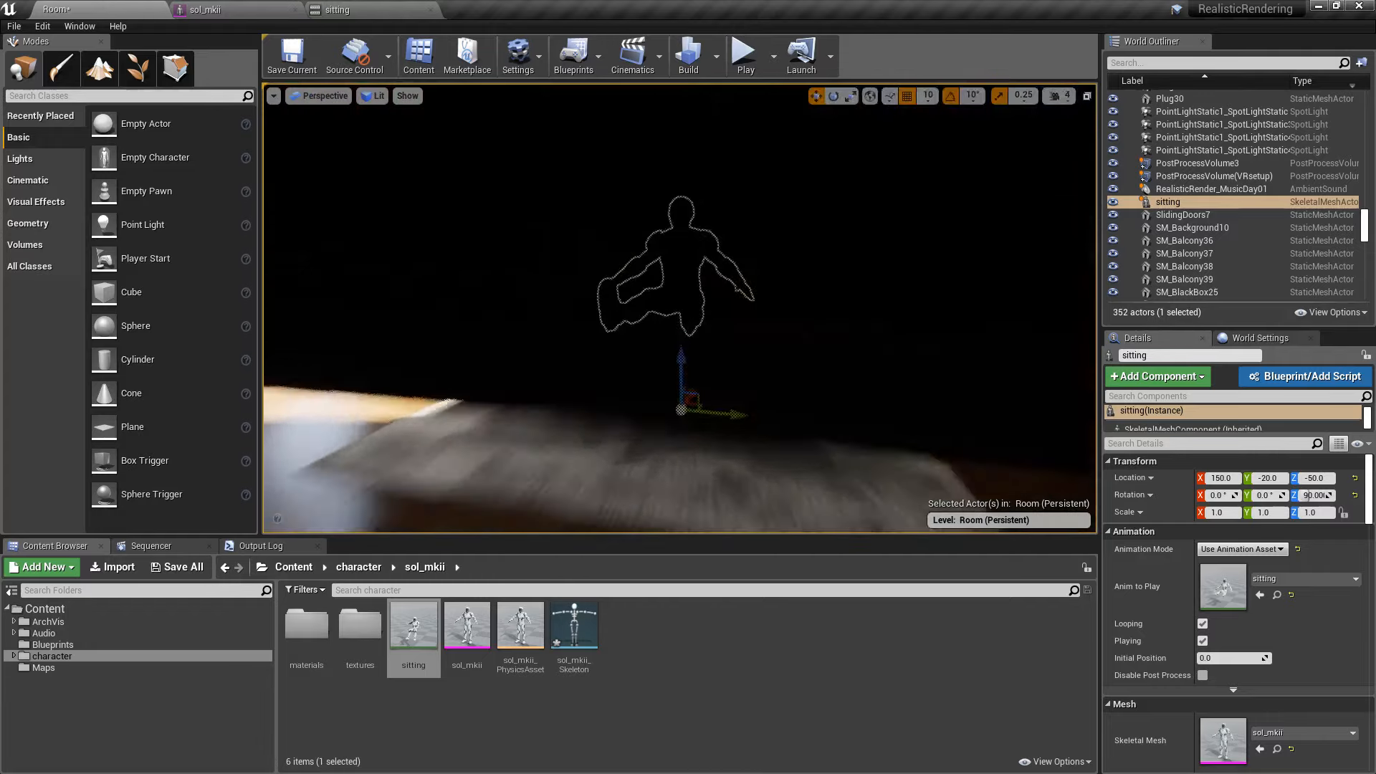
{"action": "key", "text": "w"}
{"action": "right_click_drag", "start_coordinate": [679, 308], "coordinate": [612, 315]}
{"action": "key", "text": "s"}
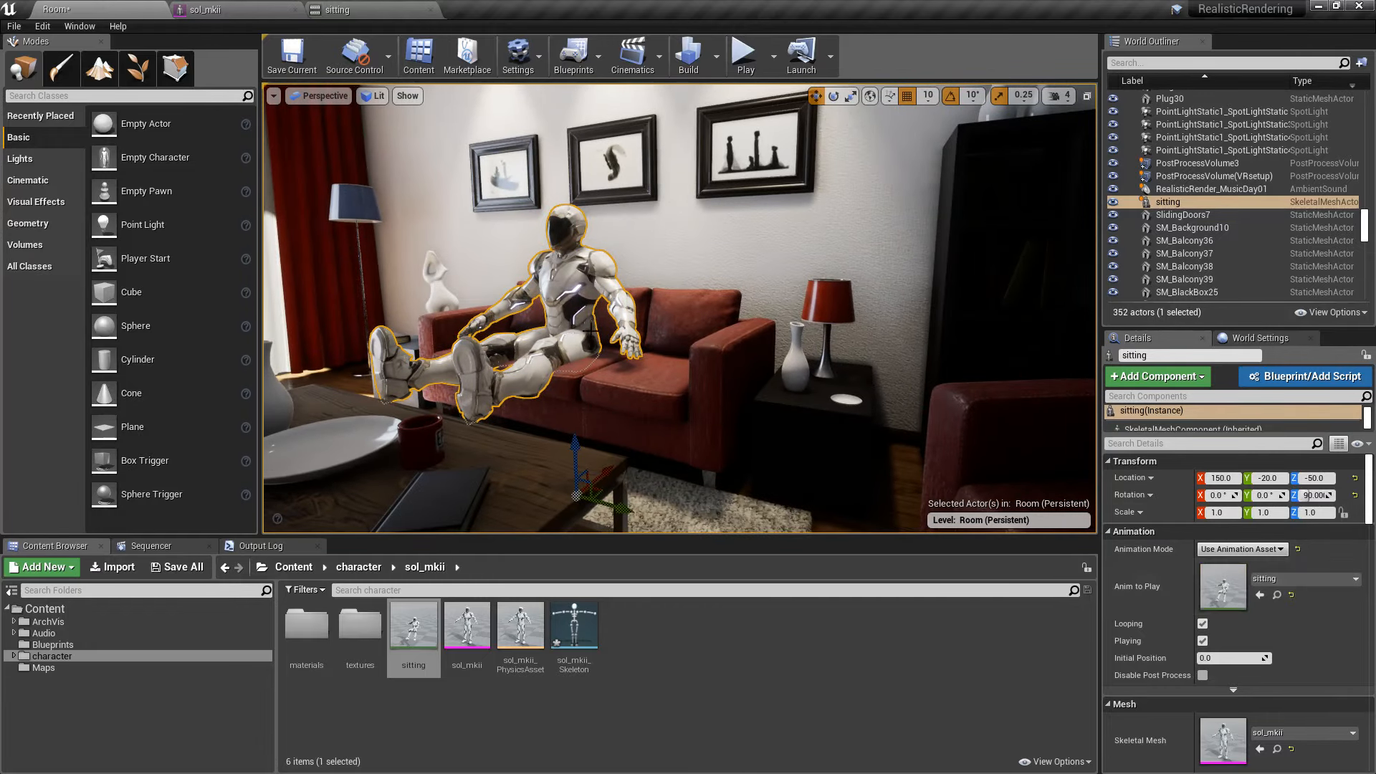
{"action": "right_click", "coordinate": [1163, 203]}
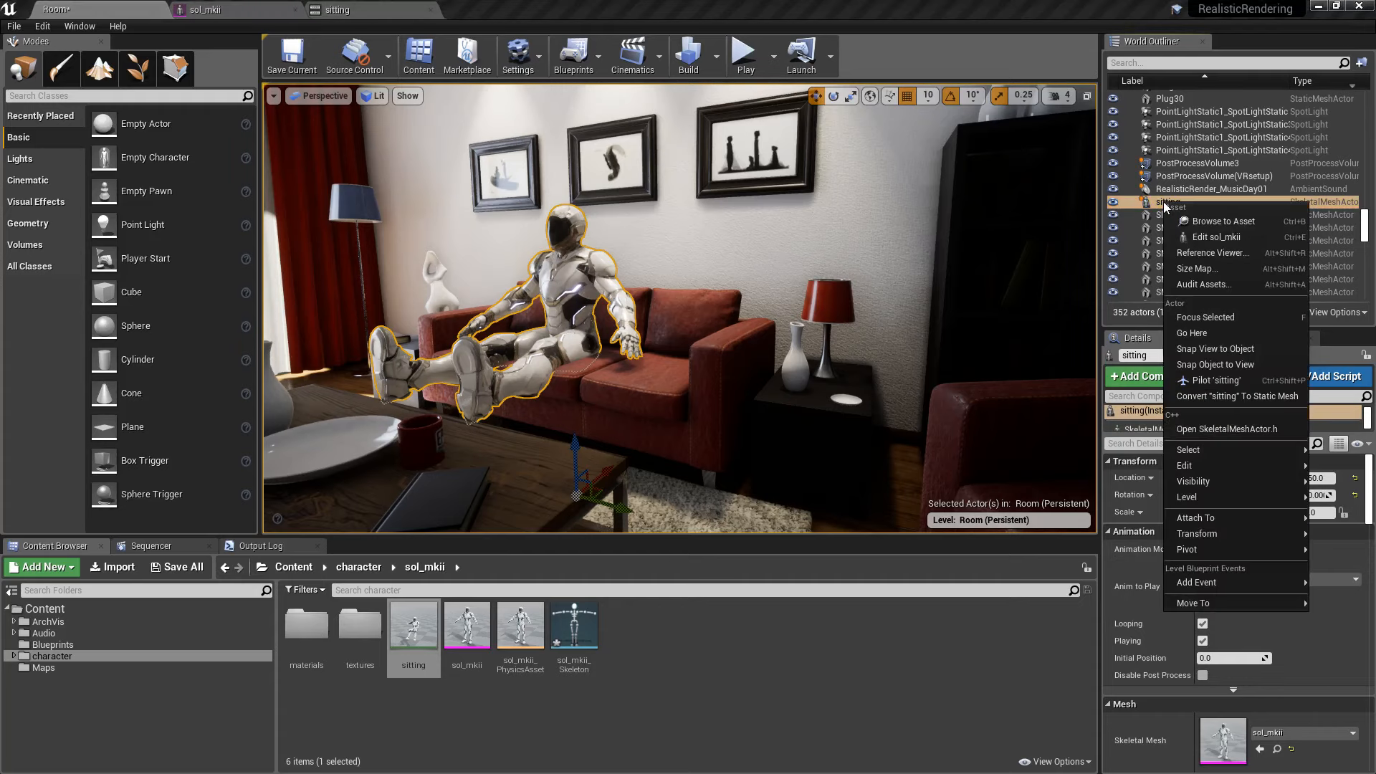
{"action": "mouse_move", "coordinate": [1281, 550]}
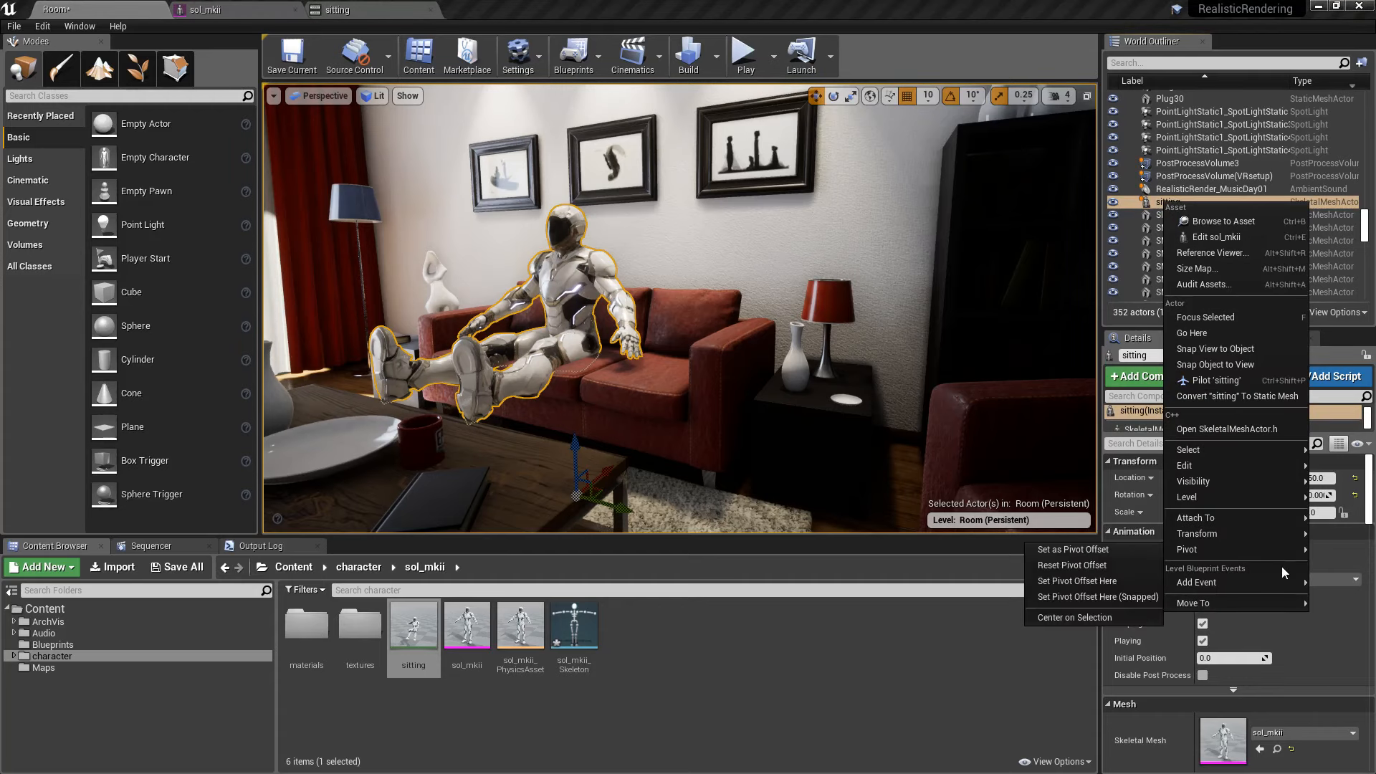
Refresh the sitting actor's pose by clearing its Anim to Play asset and assigning the sitting animation again.
{"action": "left_click", "coordinate": [1334, 582]}
{"action": "left_click", "coordinate": [1334, 580]}
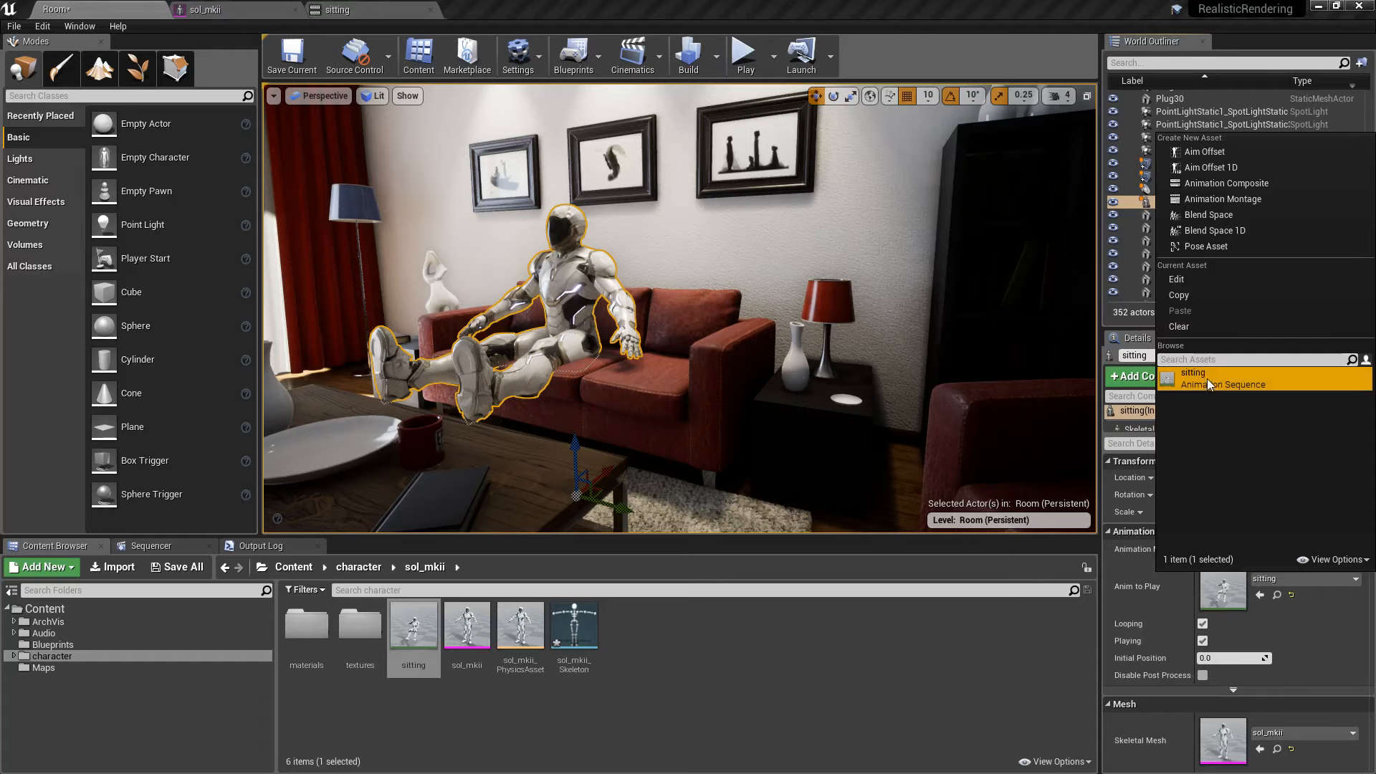
{"action": "left_click", "coordinate": [1187, 328]}
{"action": "left_click", "coordinate": [1288, 582]}
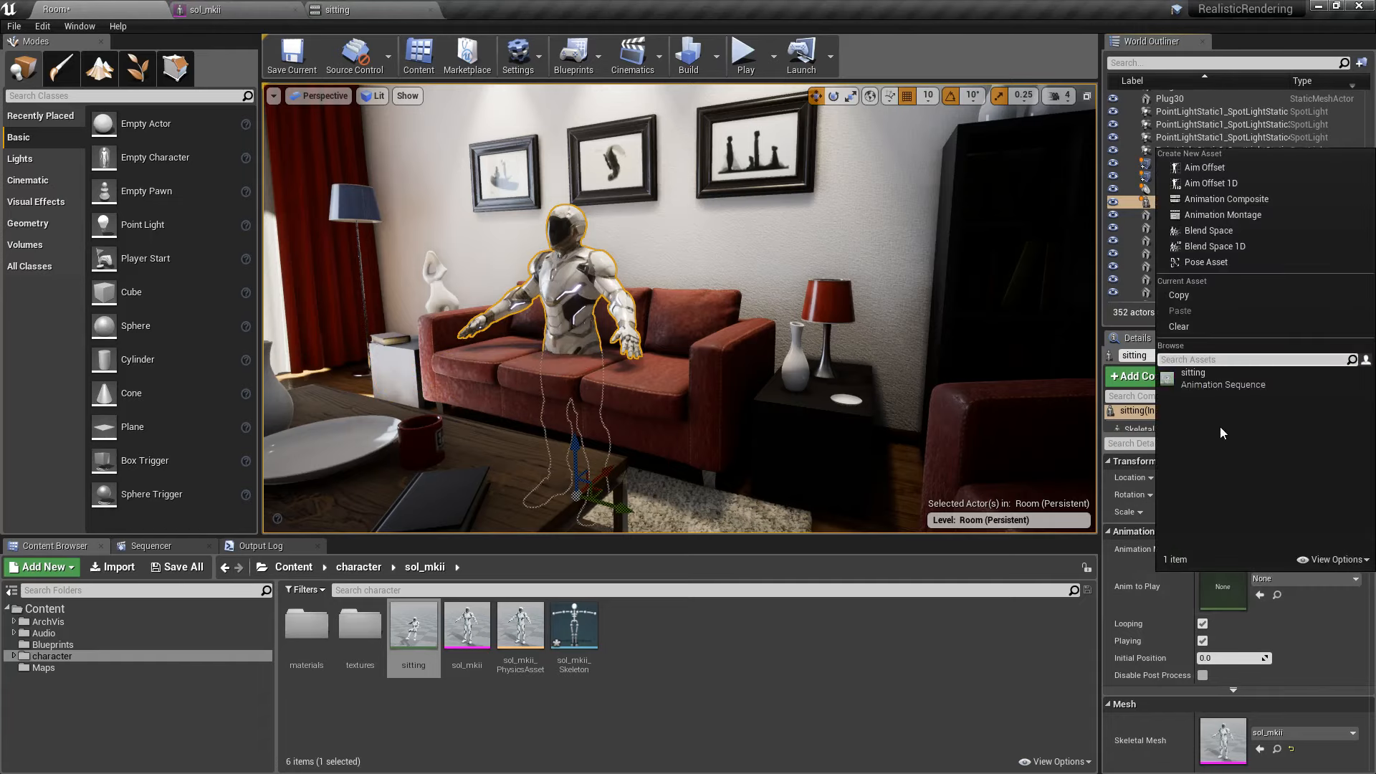
{"action": "left_click", "coordinate": [1205, 379]}
{"action": "right_click_drag", "start_coordinate": [681, 308], "coordinate": [799, 301]}
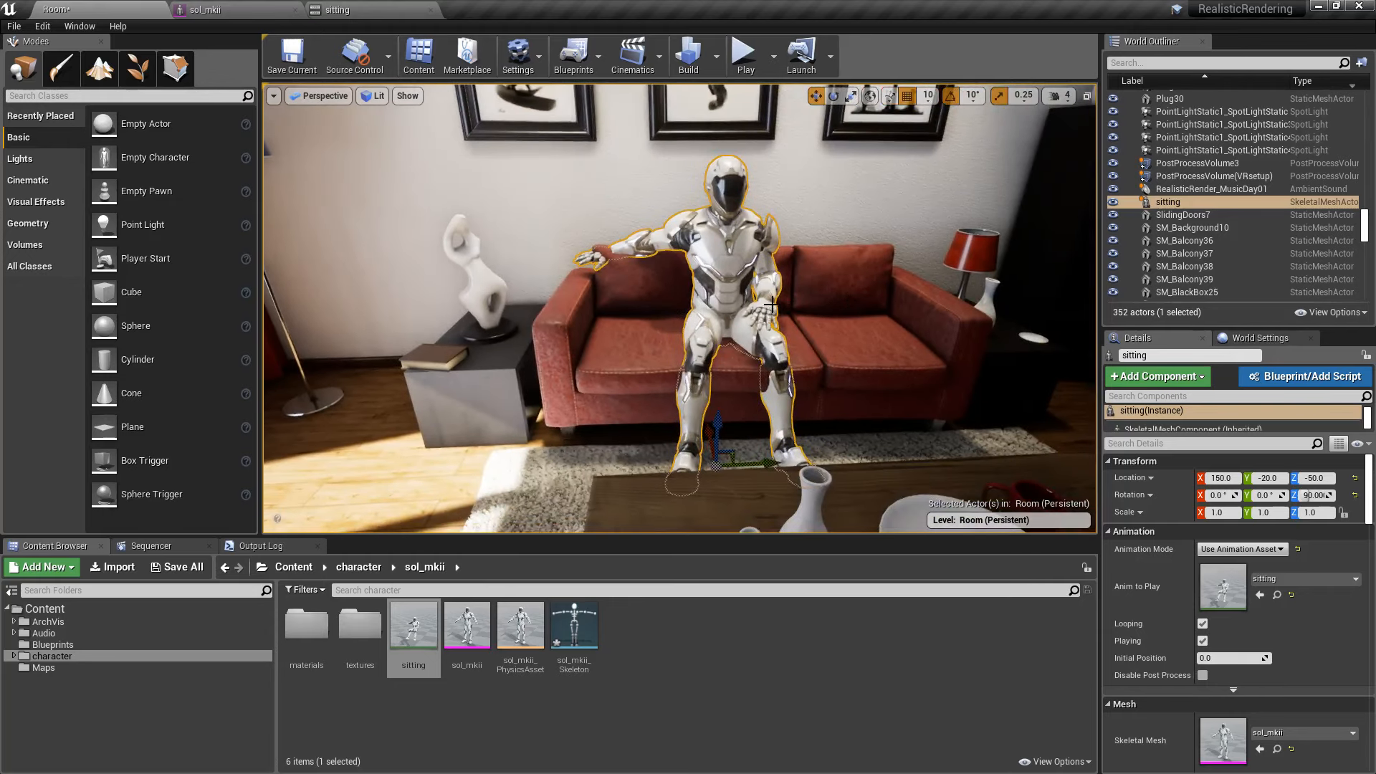
Move the sitting character along the sofa to Y 0, turn off grid snapping and lower it to Z about -46.
{"action": "left_click_drag", "start_coordinate": [770, 464], "coordinate": [794, 467]}
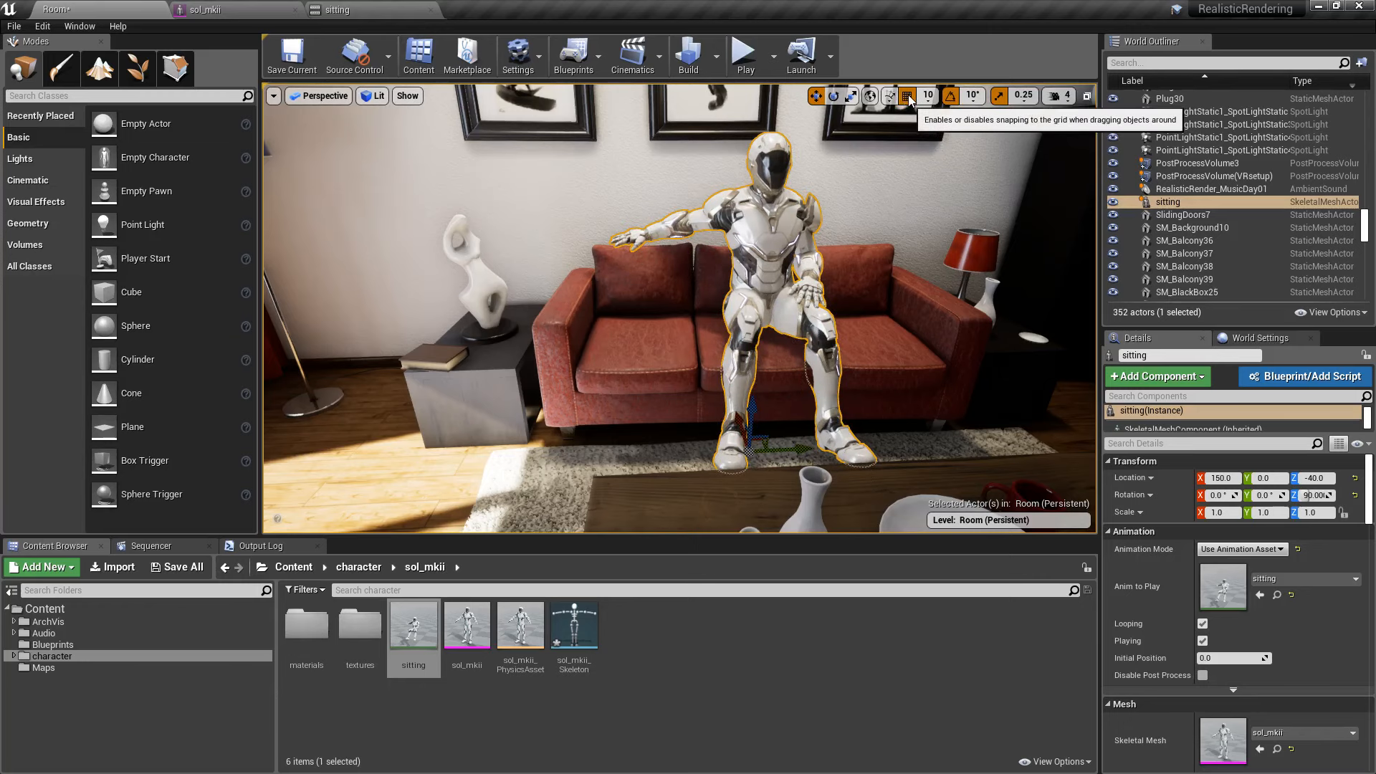
{"action": "left_click_drag", "start_coordinate": [756, 406], "coordinate": [757, 415]}
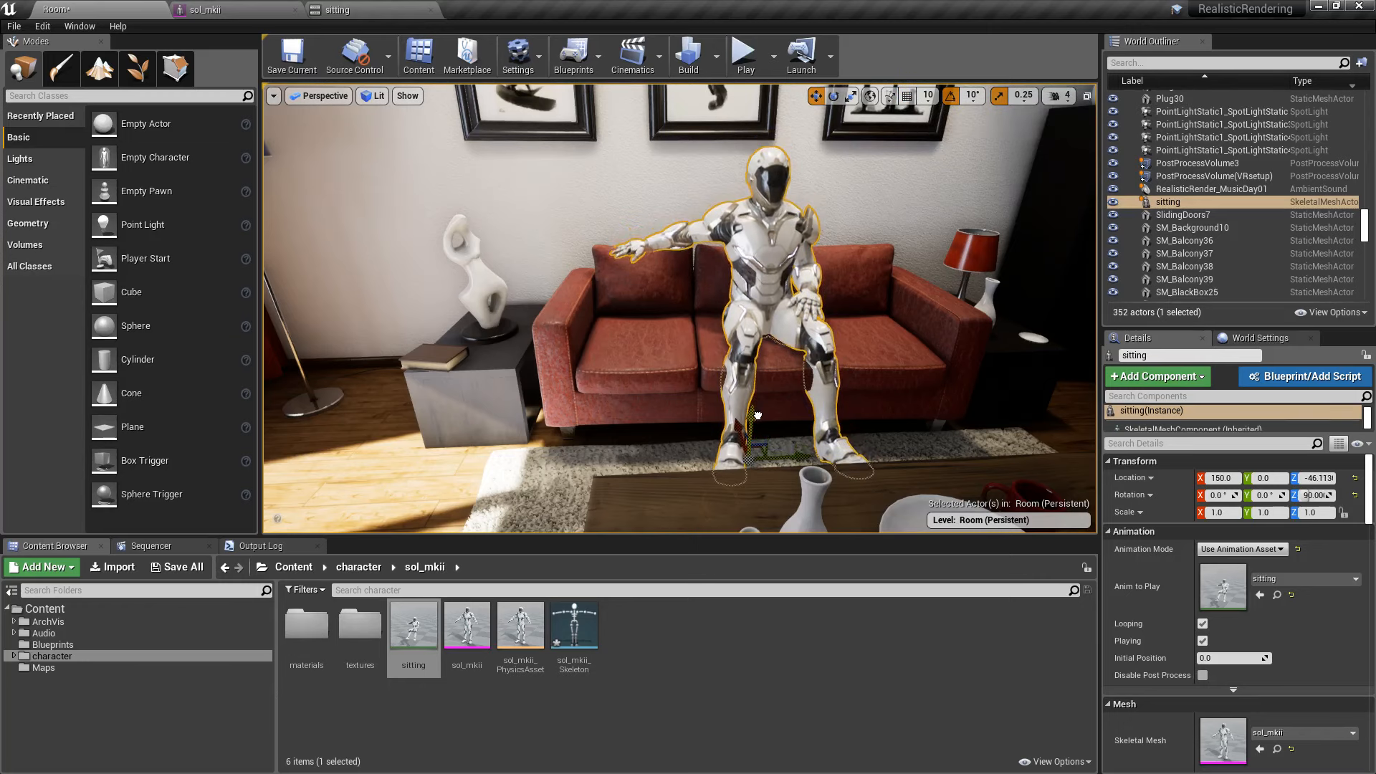
{"action": "right_click_drag", "start_coordinate": [757, 402], "coordinate": [788, 358]}
{"action": "key", "text": "Escape"}
Set the camera speed to 2 and select a spotlight at the sliding glass door.
{"action": "left_click", "coordinate": [1065, 97]}
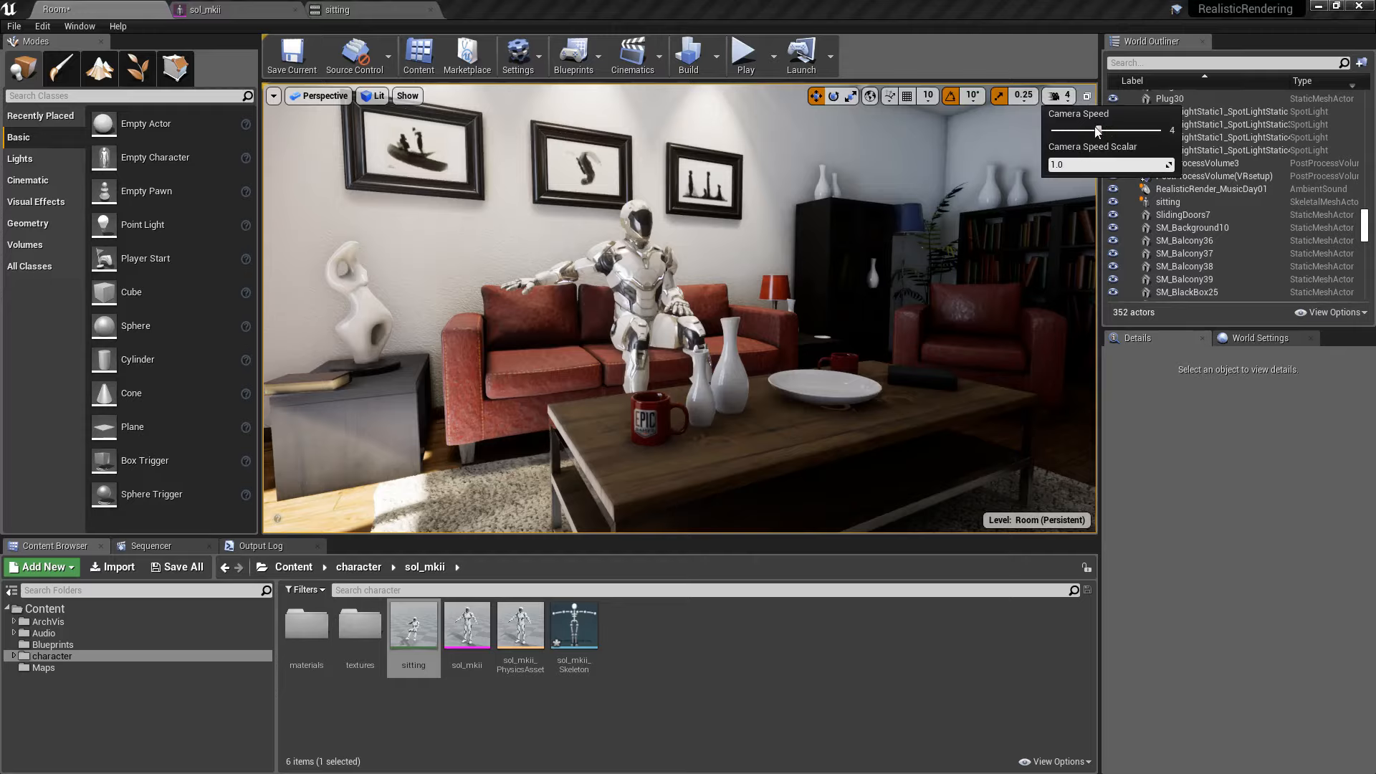
{"action": "left_click", "coordinate": [732, 282]}
{"action": "right_click_drag", "start_coordinate": [732, 281], "coordinate": [677, 321]}
{"action": "left_click", "coordinate": [577, 193]}
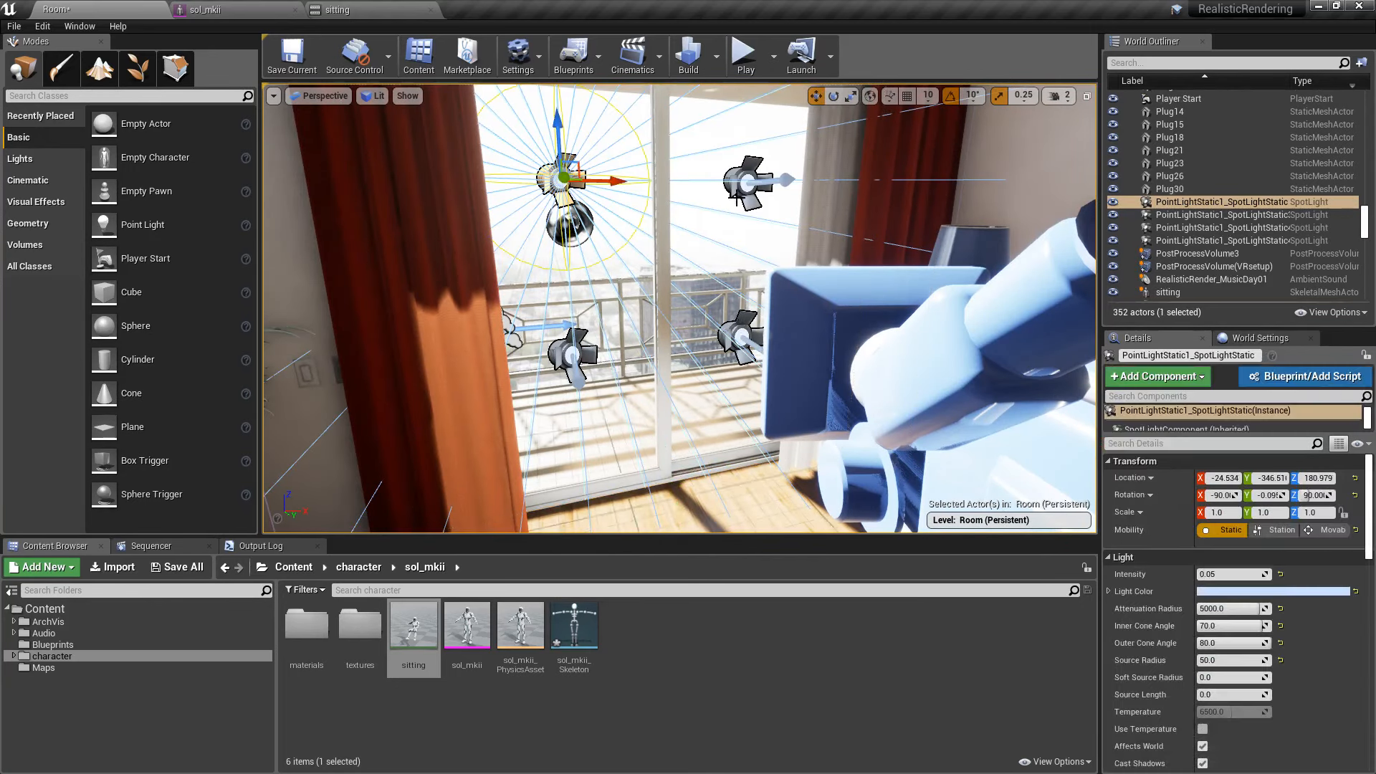
{"action": "left_click", "coordinate": [736, 197]}
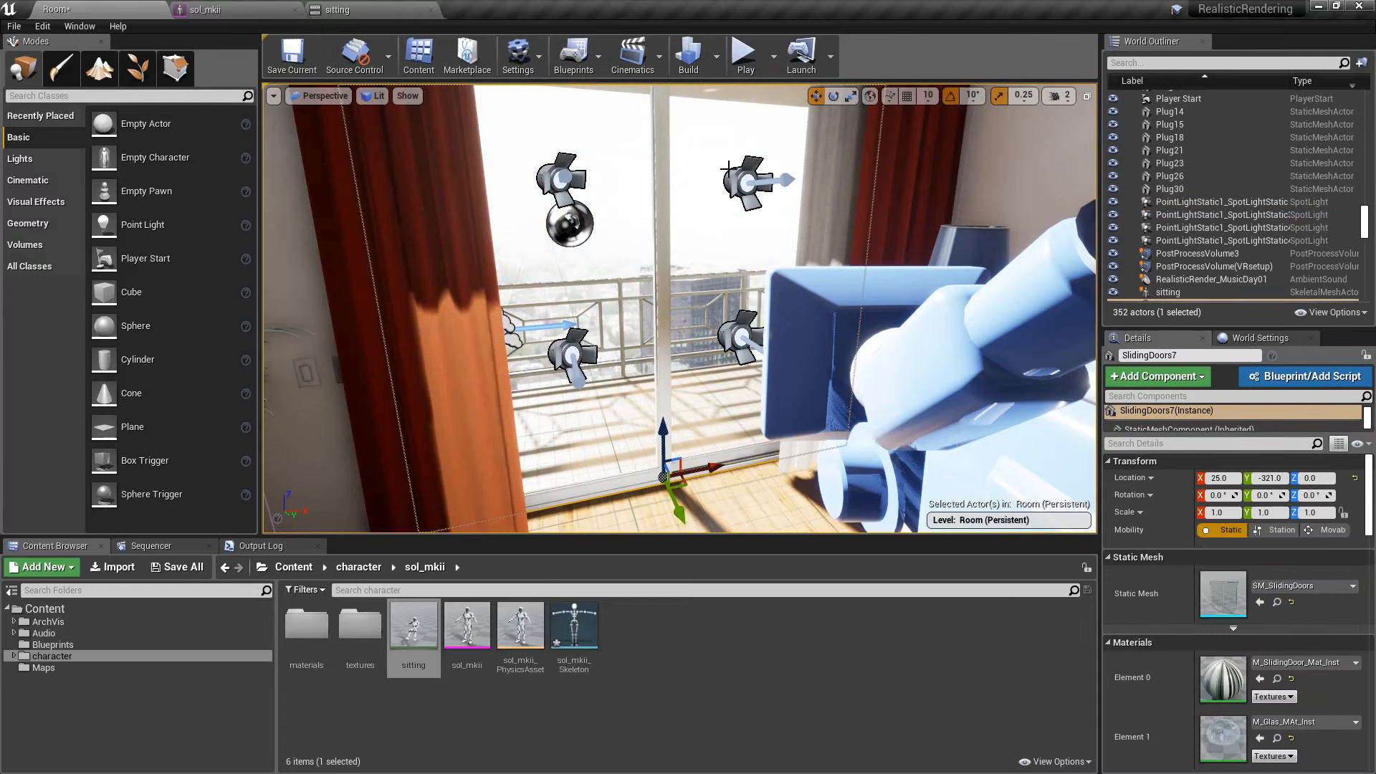
{"action": "left_click", "coordinate": [567, 187]}
{"action": "right_click_drag", "start_coordinate": [567, 187], "coordinate": [642, 191]}
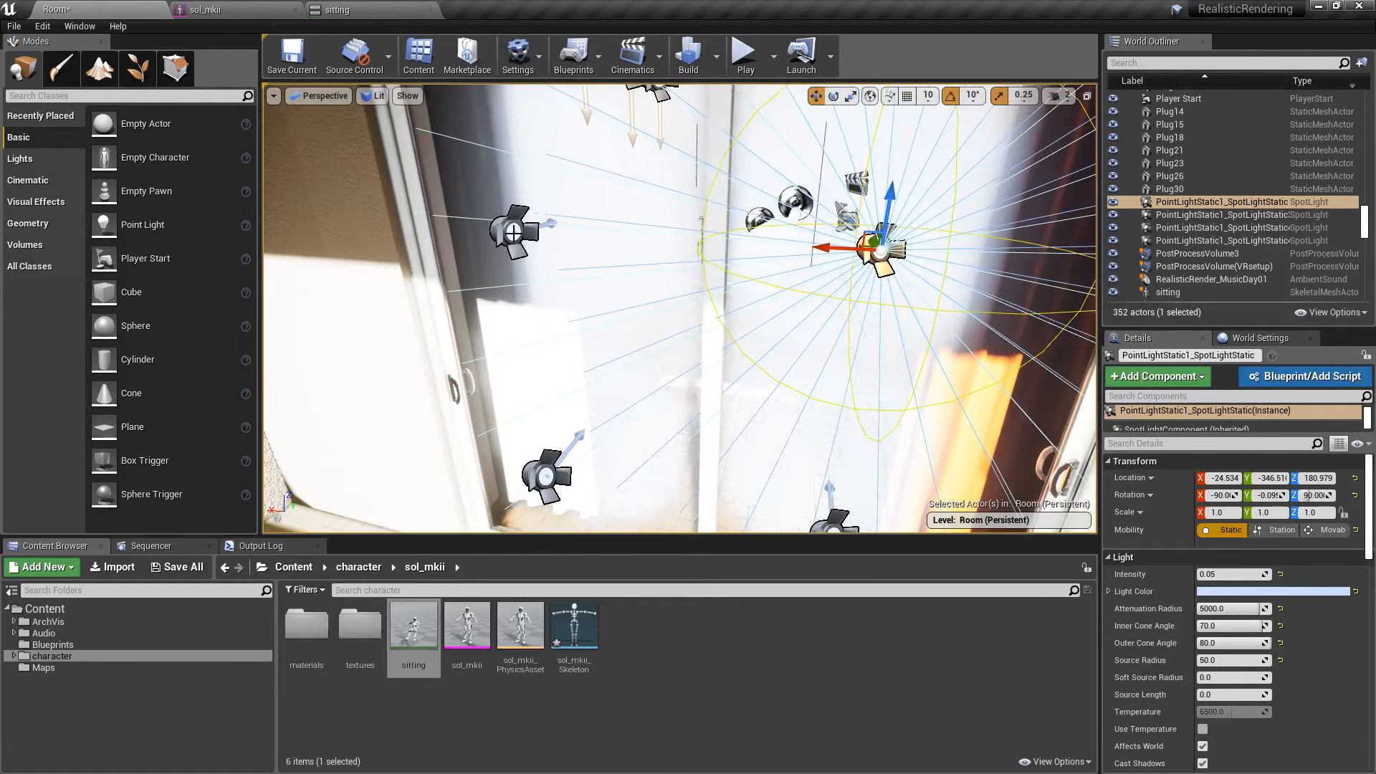
Extend the selection to all four PointLightStatic1_SpotLightStatic spotlights around the sliding door.
{"action": "left_click", "coordinate": [514, 238], "text": "ctrl"}
{"action": "left_click", "coordinate": [546, 474], "text": "ctrl"}
{"action": "left_click_drag", "start_coordinate": [832, 526], "coordinate": [836, 524], "text": "ctrl"}
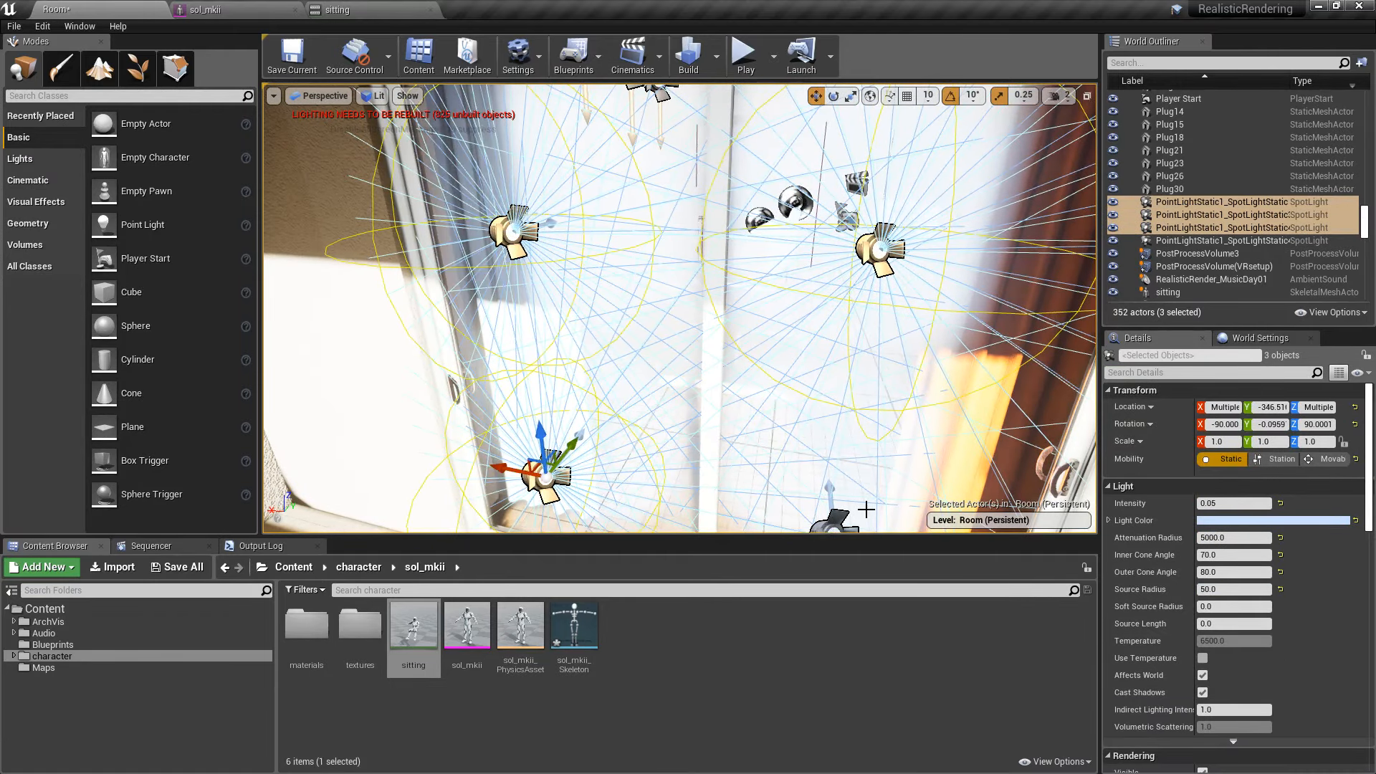
{"action": "left_click", "coordinate": [836, 530], "text": "ctrl"}
{"action": "right_click_drag", "start_coordinate": [758, 461], "coordinate": [806, 415]}
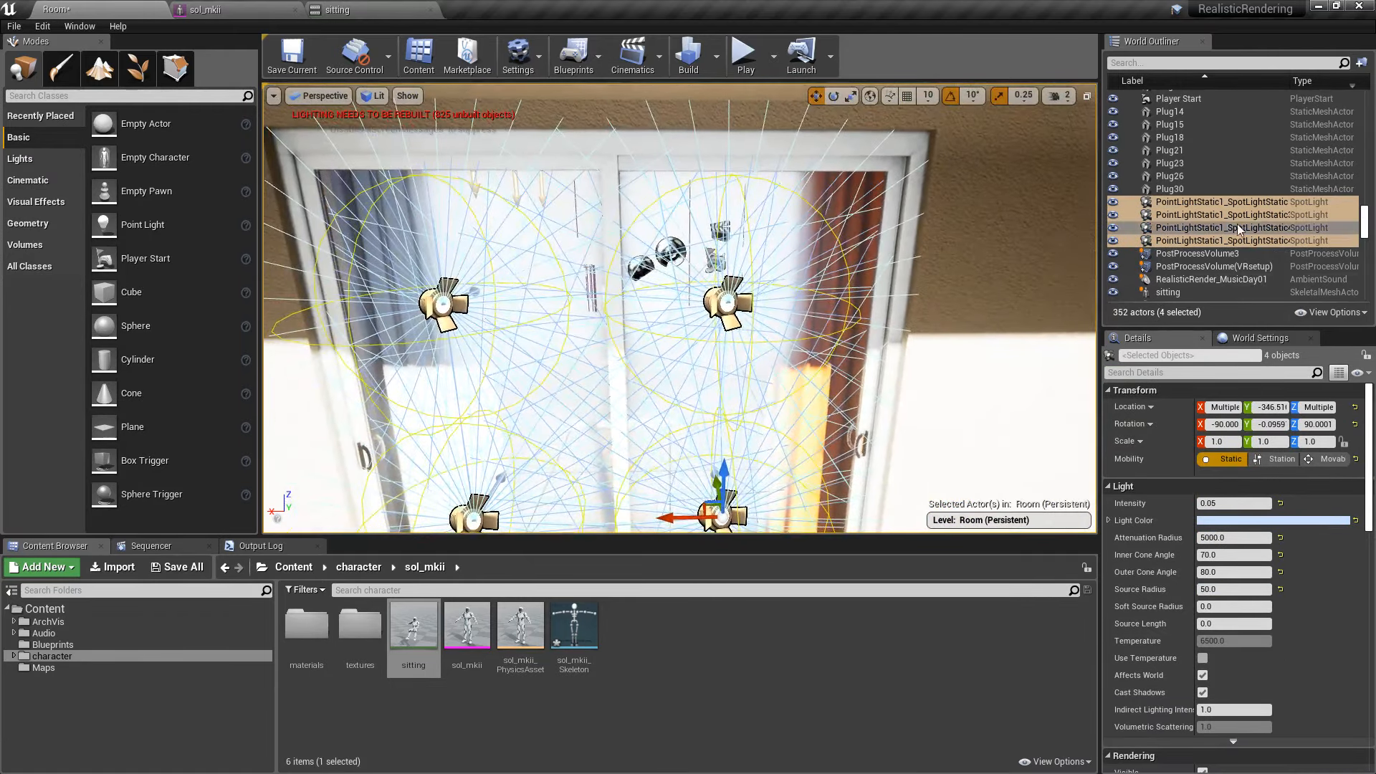
{"action": "left_click", "coordinate": [1226, 191]}
{"action": "left_click", "coordinate": [1225, 202]}
{"action": "left_click", "coordinate": [1236, 240], "text": "shift"}
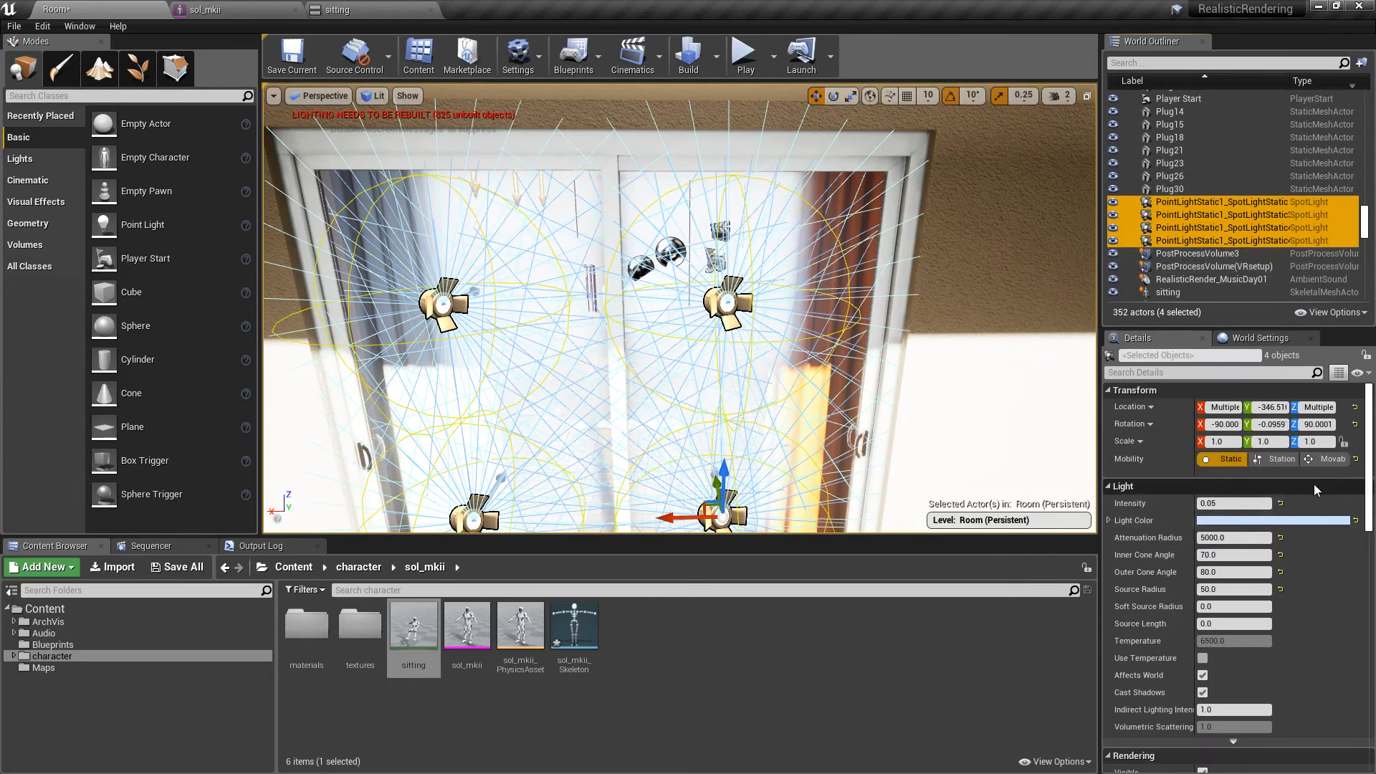
Make the four selected spotlights Movable and change their light color to a saturated blue, hex sRGB 0081C8FF.
{"action": "left_click", "coordinate": [1332, 458]}
{"action": "left_click", "coordinate": [1281, 522]}
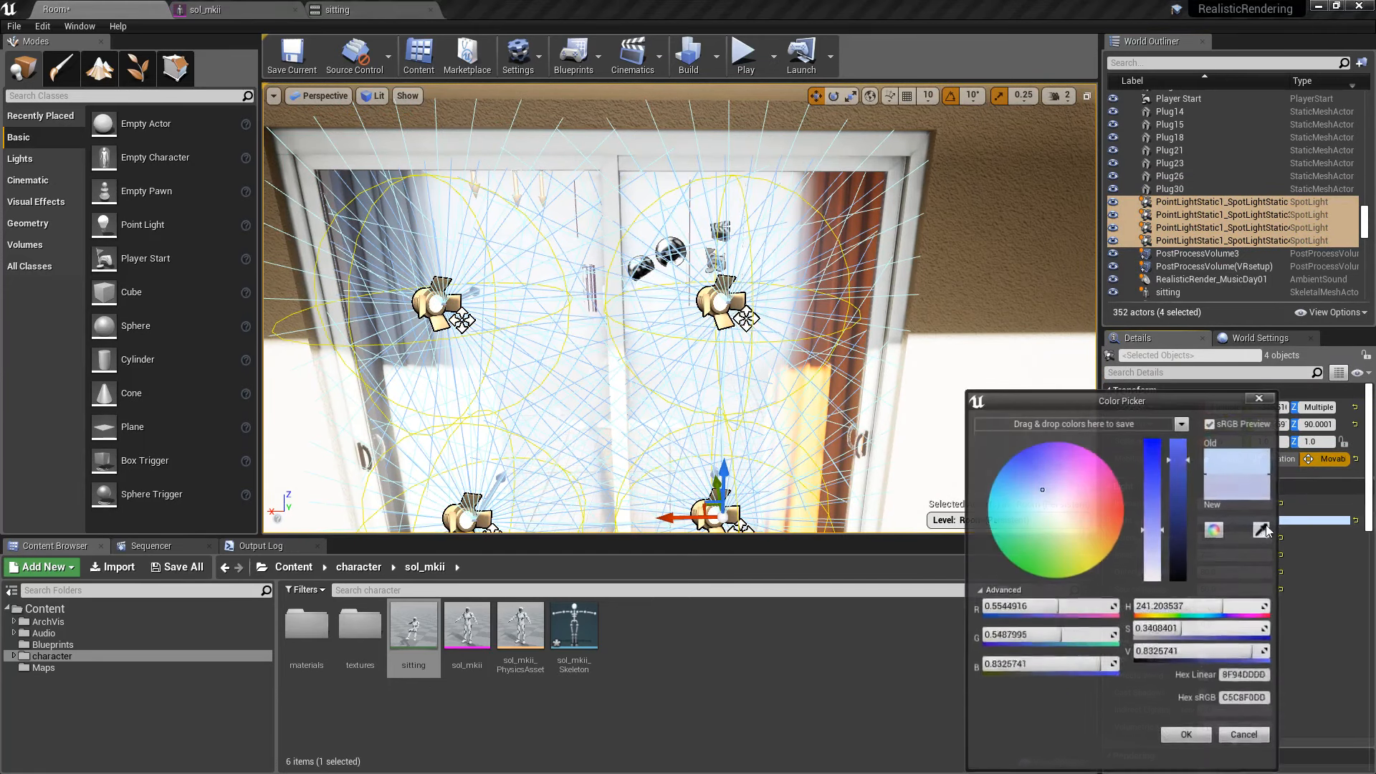
{"action": "left_click_drag", "start_coordinate": [1160, 505], "coordinate": [1153, 425]}
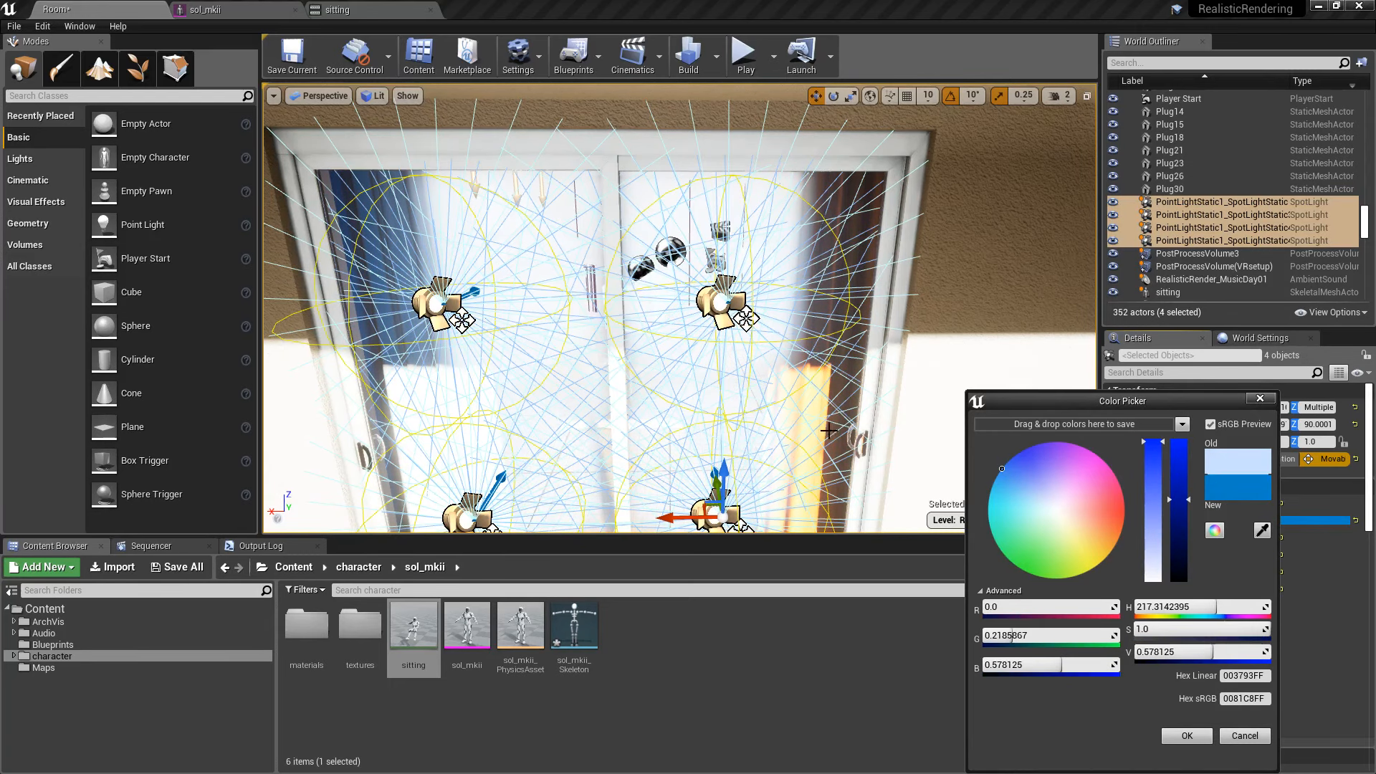
Search the World Outliner for "sky" and focus the view on EditorSkySphere to inspect it.
{"action": "left_click", "coordinate": [1191, 63]}
{"action": "type", "text": "s"}
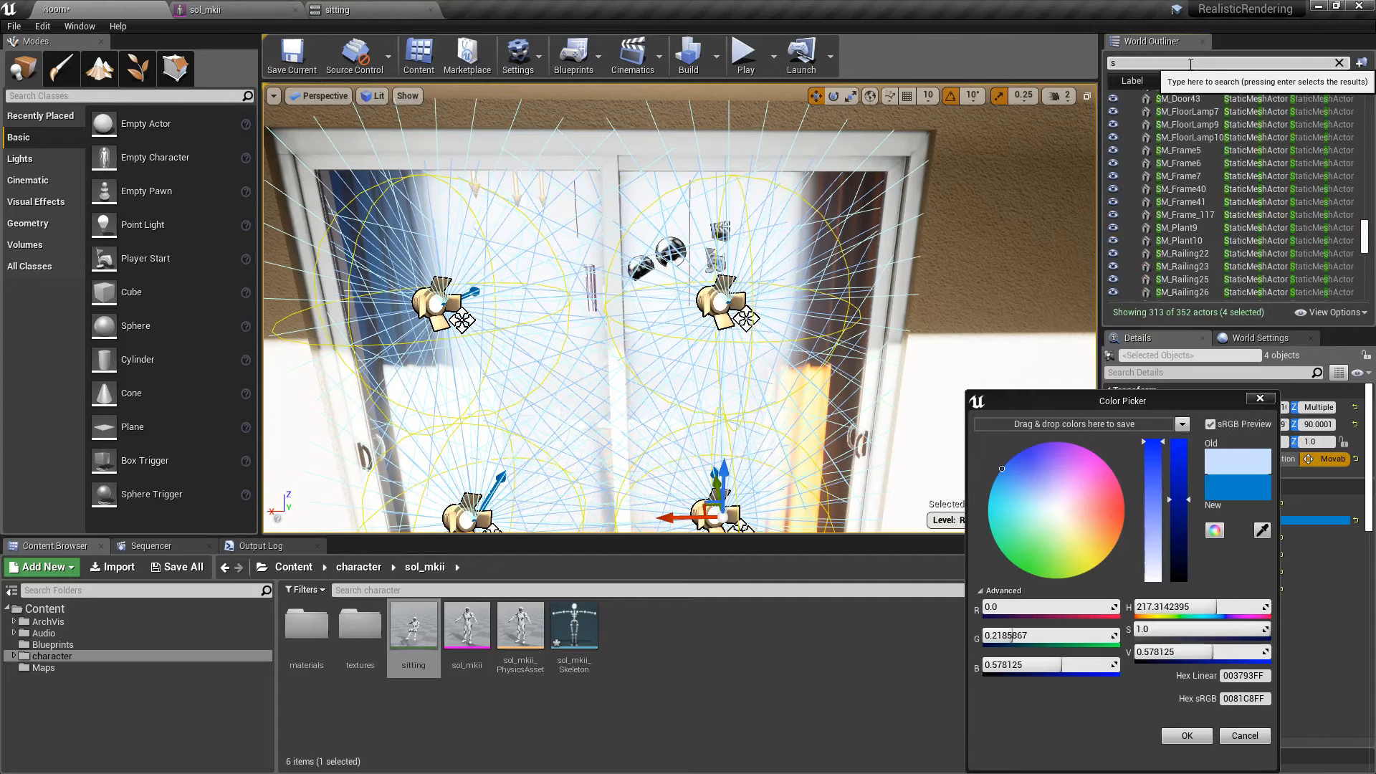
{"action": "type", "text": "ky"}
{"action": "double_click", "coordinate": [1187, 108]}
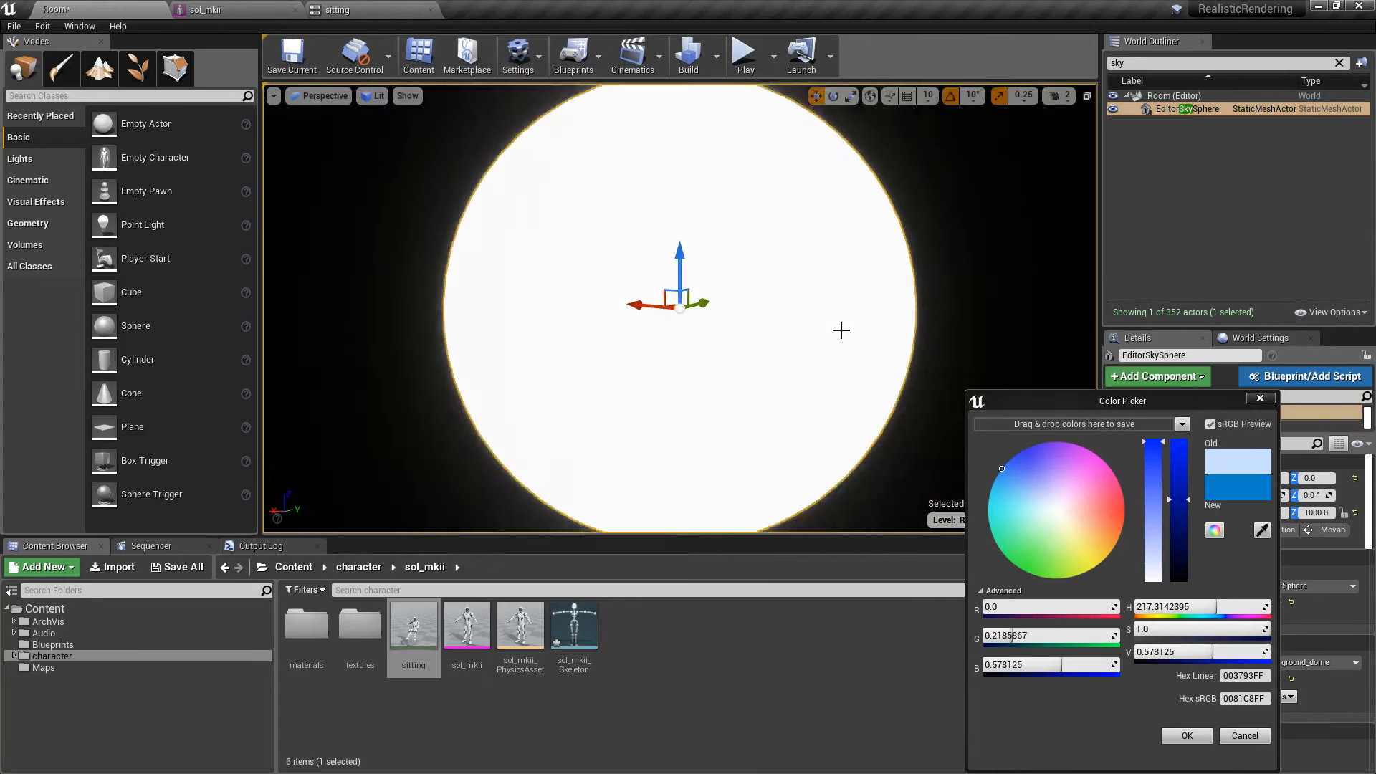
{"action": "scroll", "coordinate": [841, 329], "scroll_direction": "down", "scroll_amount": 3}
{"action": "mouse_move", "coordinate": [841, 329]}
{"action": "right_mouse_down"}
{"action": "mouse_move", "coordinate": [816, 311]}
{"action": "mouse_move", "coordinate": [824, 326]}
{"action": "mouse_move", "coordinate": [830, 314]}
{"action": "right_mouse_up"}
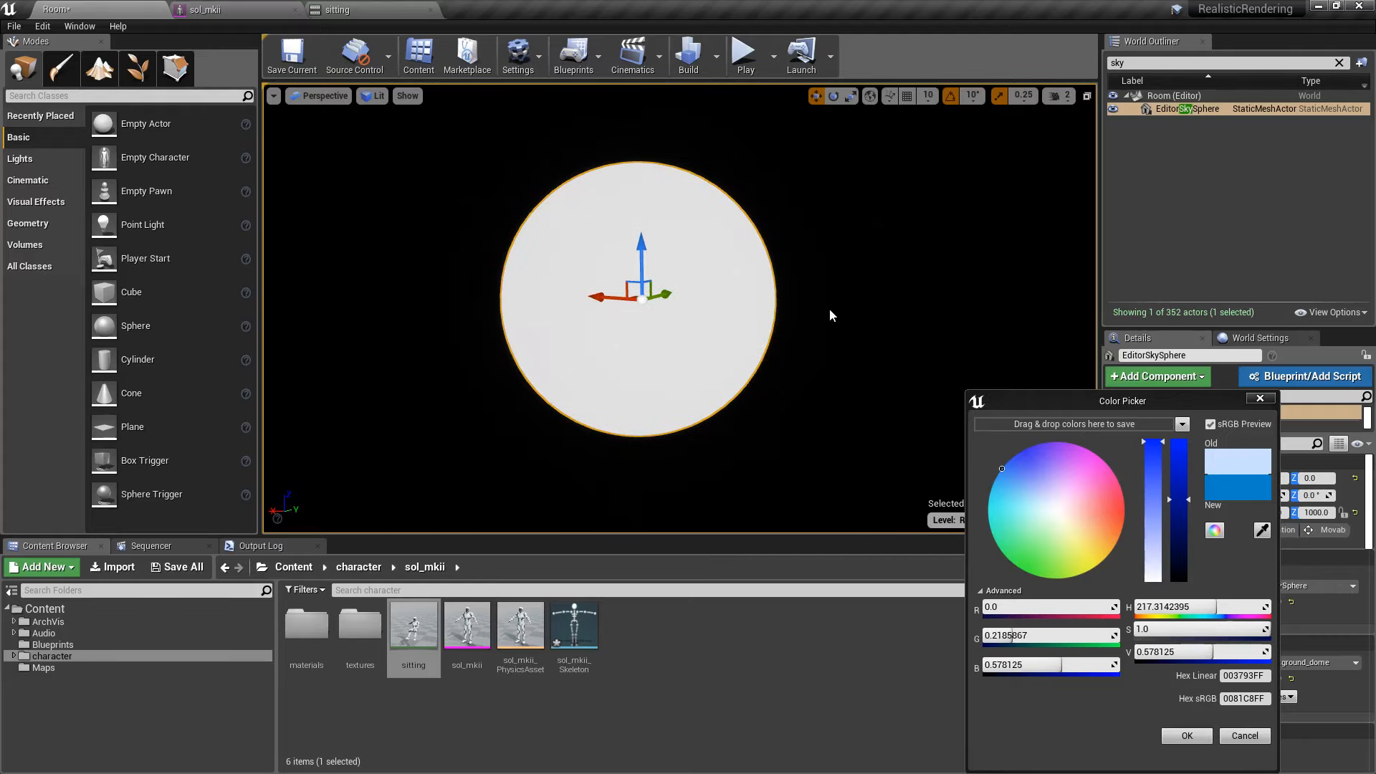
Return the view to the room by focusing on BookLP7, and select the directional light found by searching for "dire".
{"action": "left_click", "coordinate": [1339, 63]}
{"action": "double_click", "coordinate": [1181, 200]}
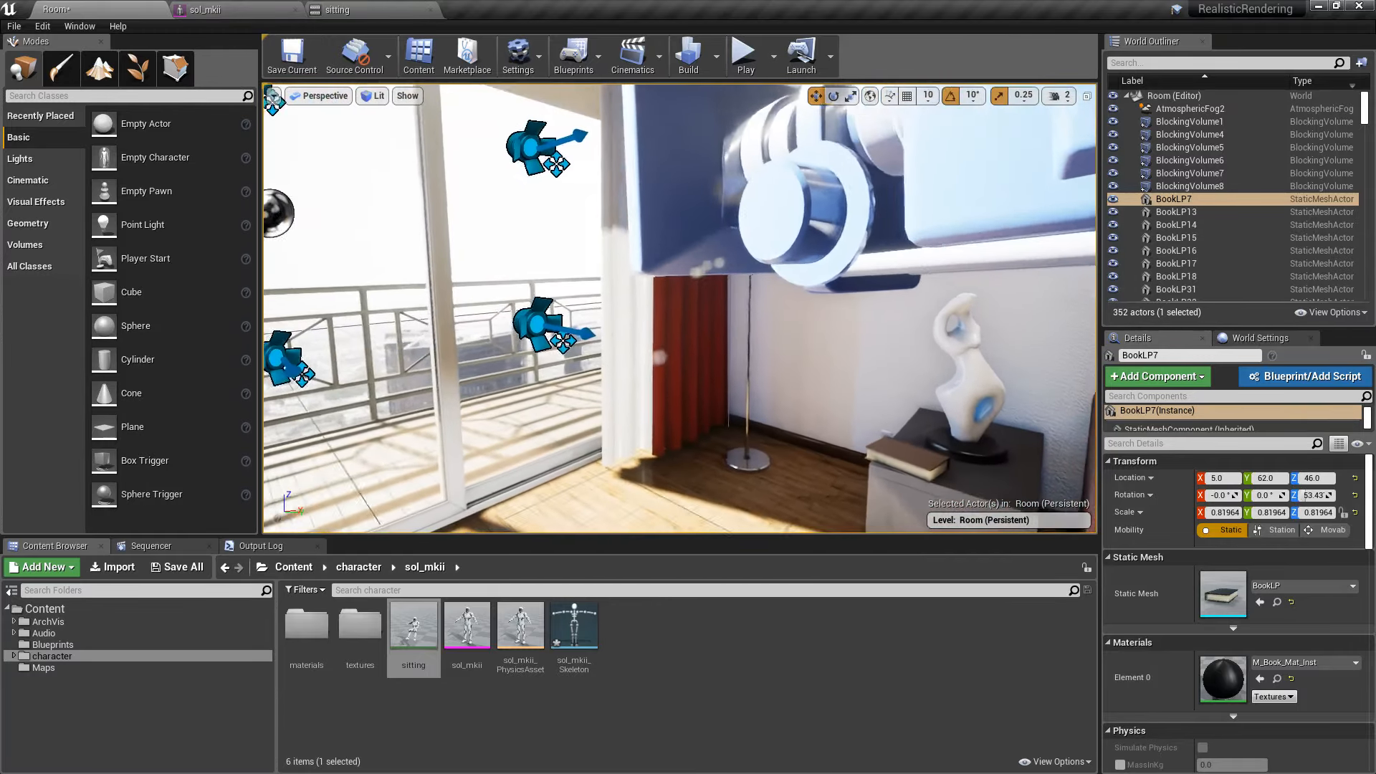
{"action": "left_click", "coordinate": [1124, 63]}
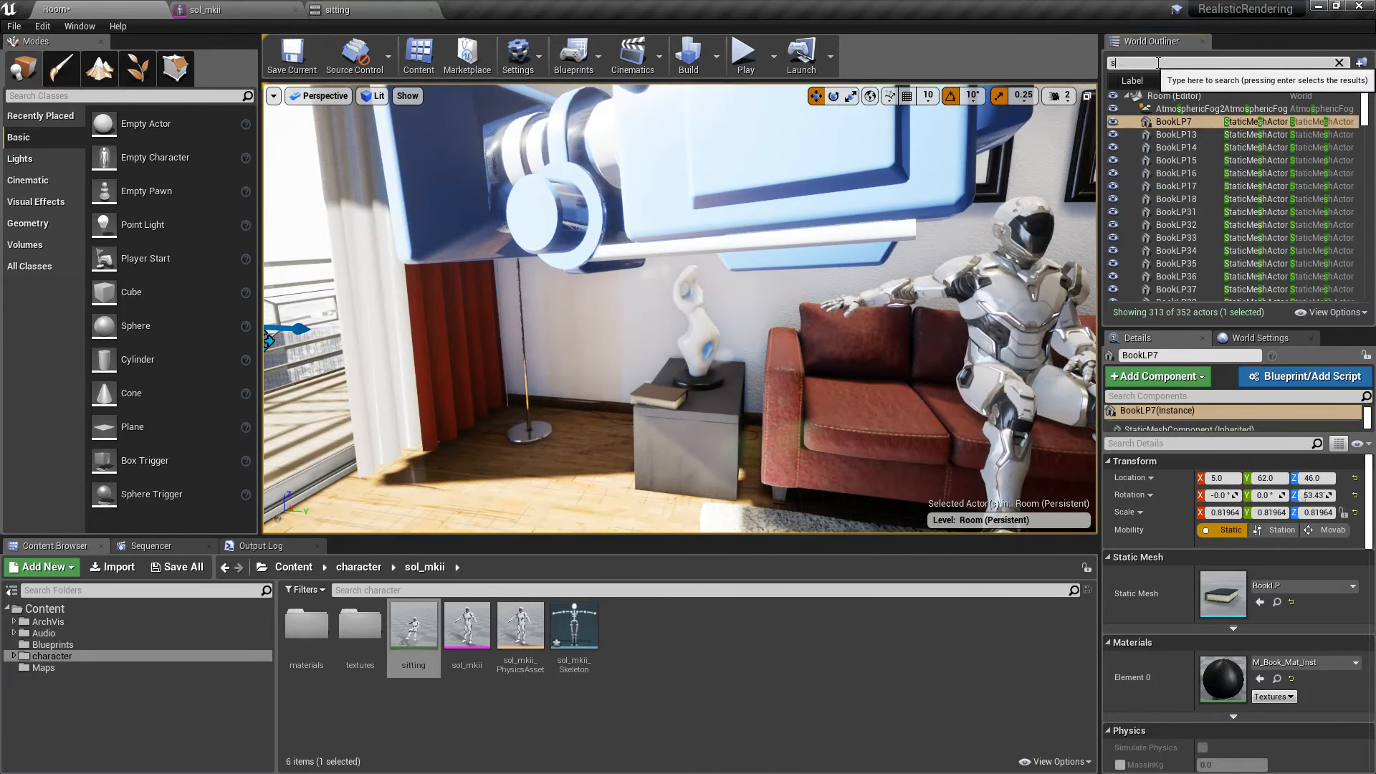
{"action": "type", "text": "sk"}
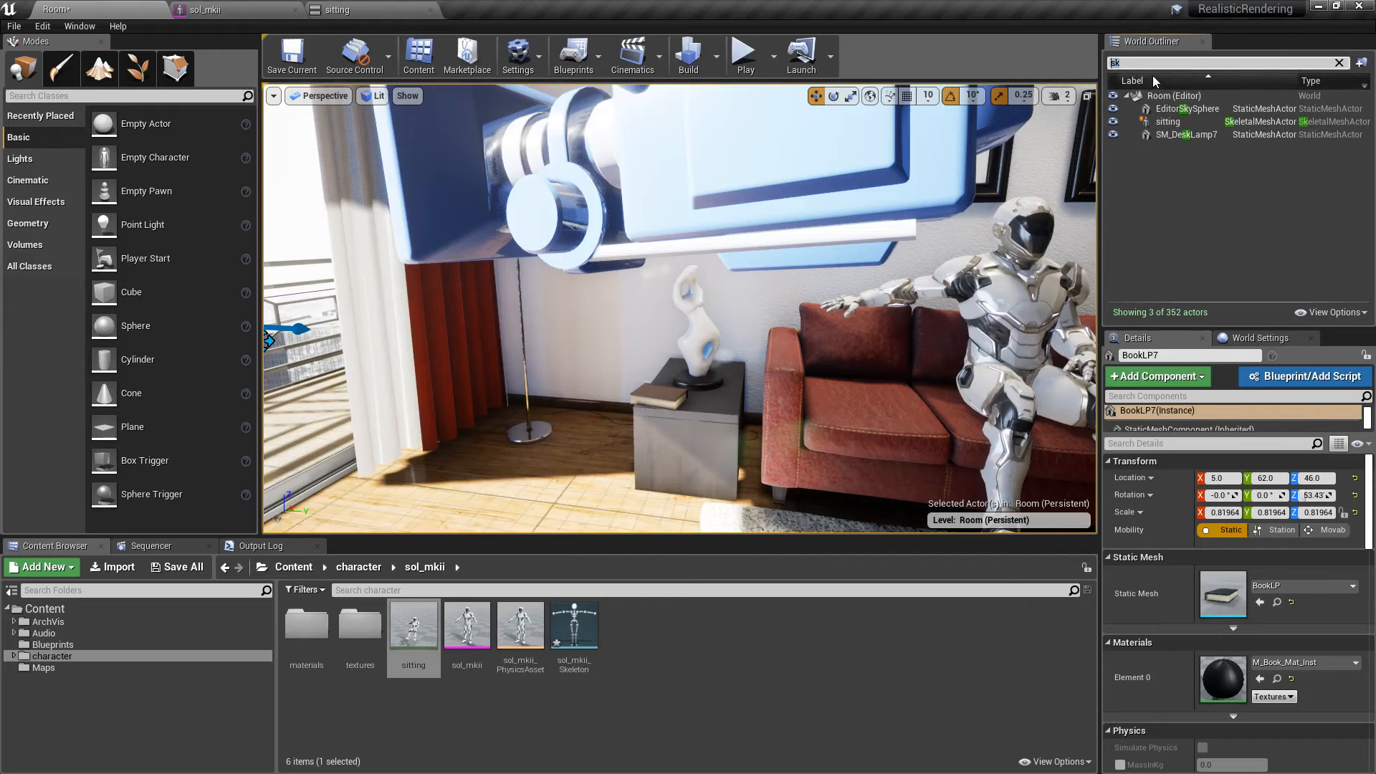
{"action": "type", "text": "dire"}
{"action": "left_click", "coordinate": [1193, 107]}
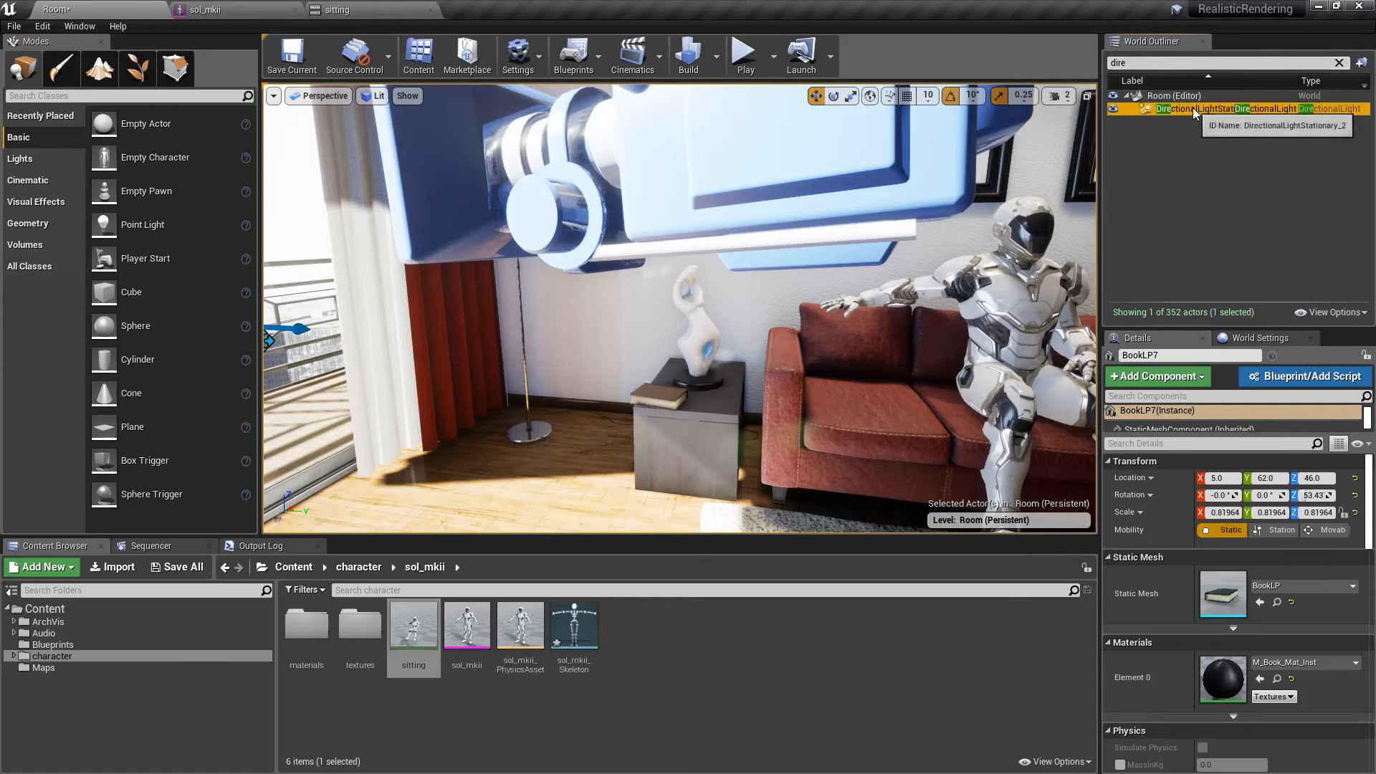
Rotate the directional light to about X -210, Y 34, Z -74, and set the camera speed to 4 while returning to the room.
{"action": "right_click_drag", "start_coordinate": [827, 309], "coordinate": [645, 302]}
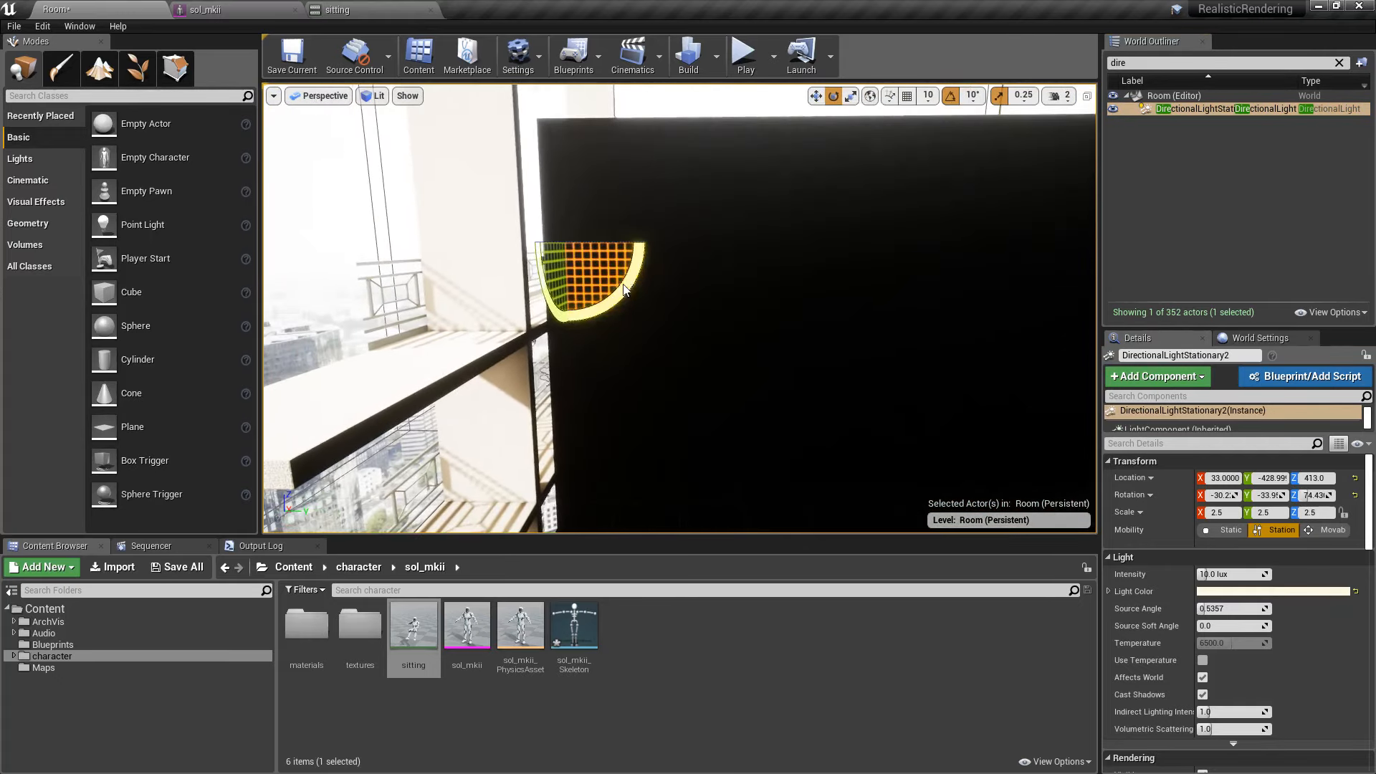
{"action": "left_click_drag", "start_coordinate": [617, 291], "coordinate": [756, 151]}
{"action": "right_click_drag", "start_coordinate": [616, 291], "coordinate": [629, 328]}
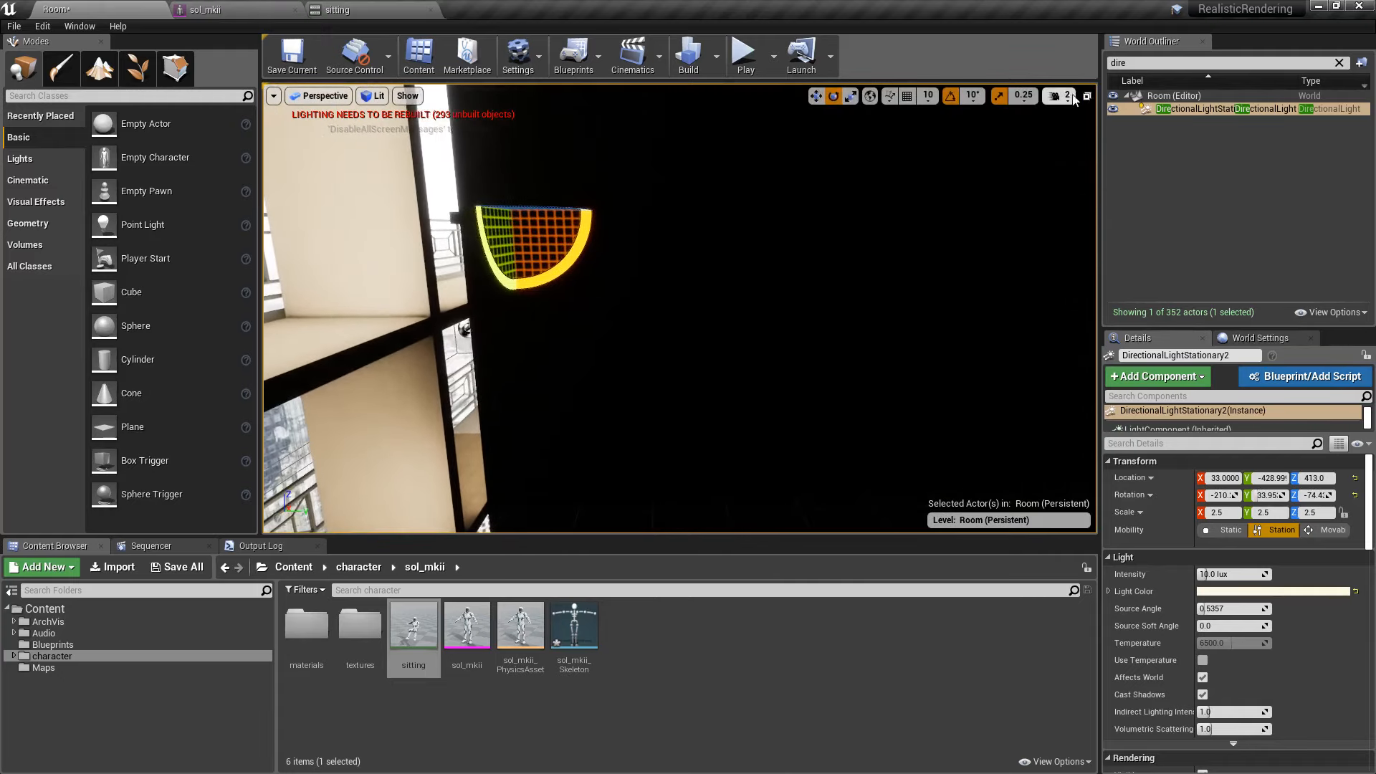
{"action": "left_click", "coordinate": [1059, 95]}
{"action": "right_click_drag", "start_coordinate": [860, 250], "coordinate": [795, 285]}
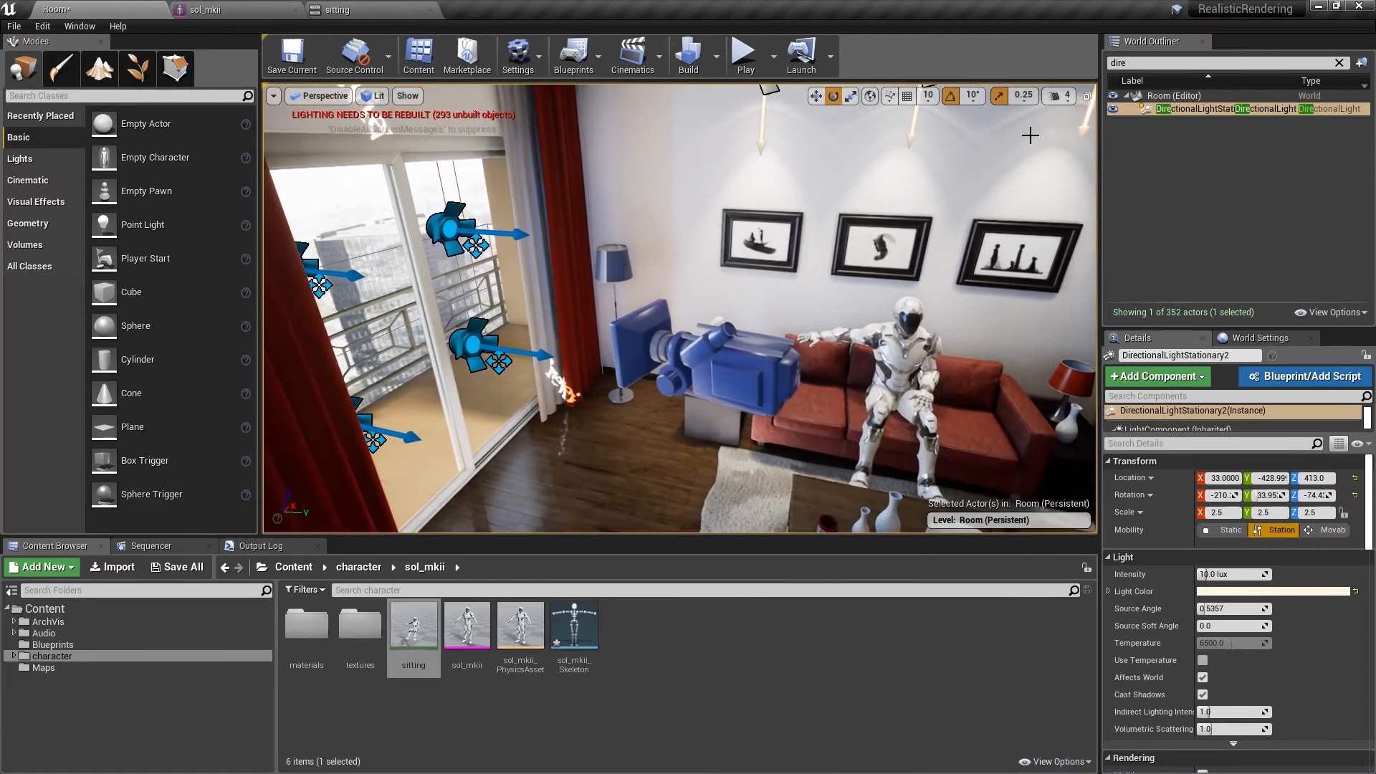
Set the directional light's mobility to Movable and rotate it to about X -225, Y -24, Z -76.
{"action": "left_click", "coordinate": [1328, 530]}
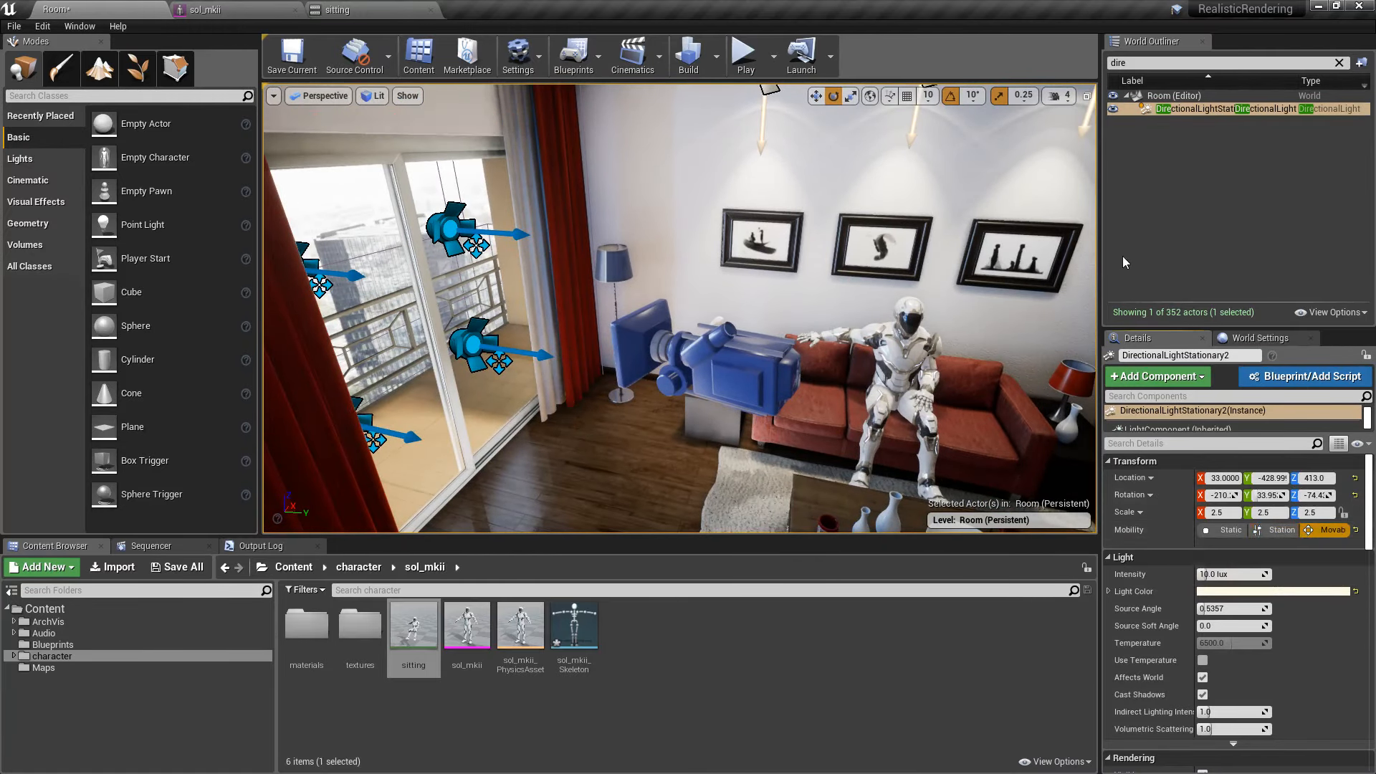
{"action": "right_click_drag", "start_coordinate": [688, 279], "coordinate": [613, 230]}
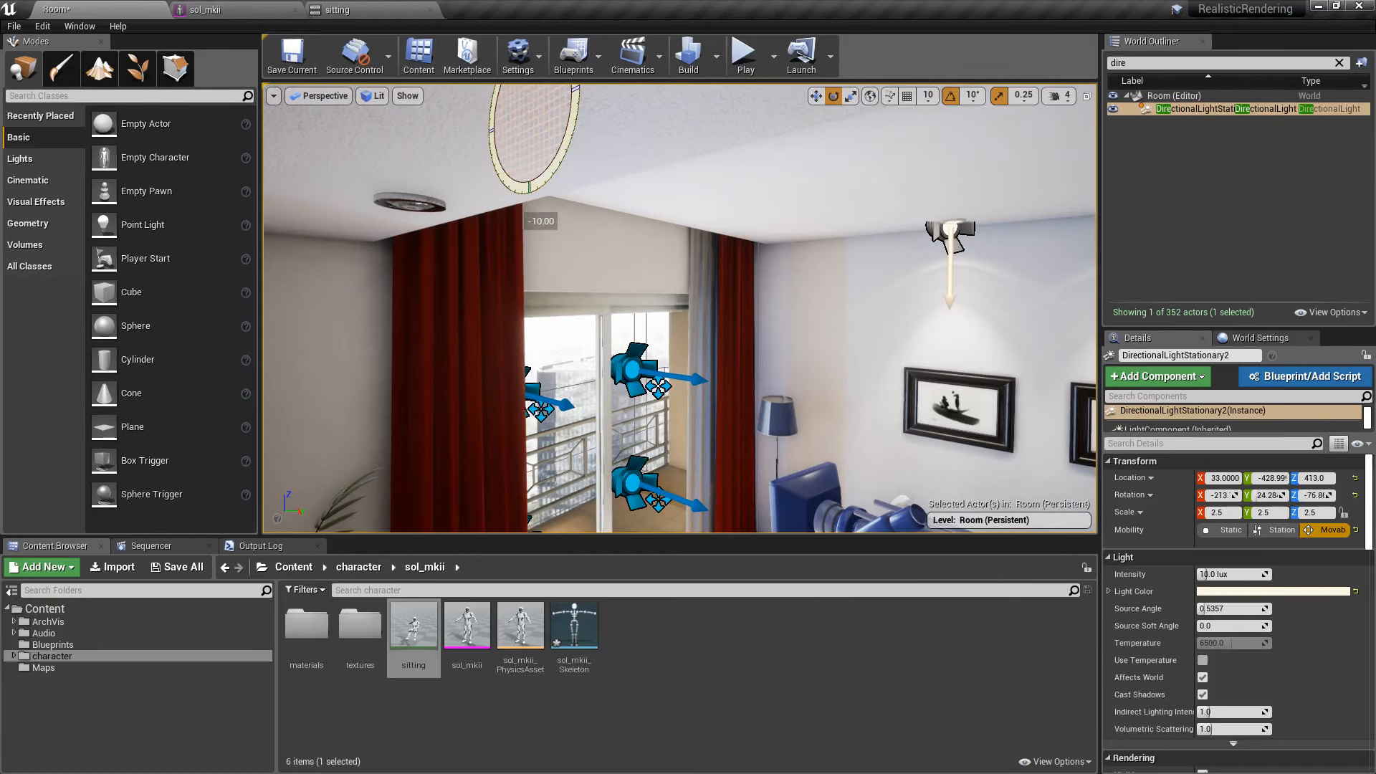
{"action": "right_click_drag", "start_coordinate": [644, 312], "coordinate": [692, 365]}
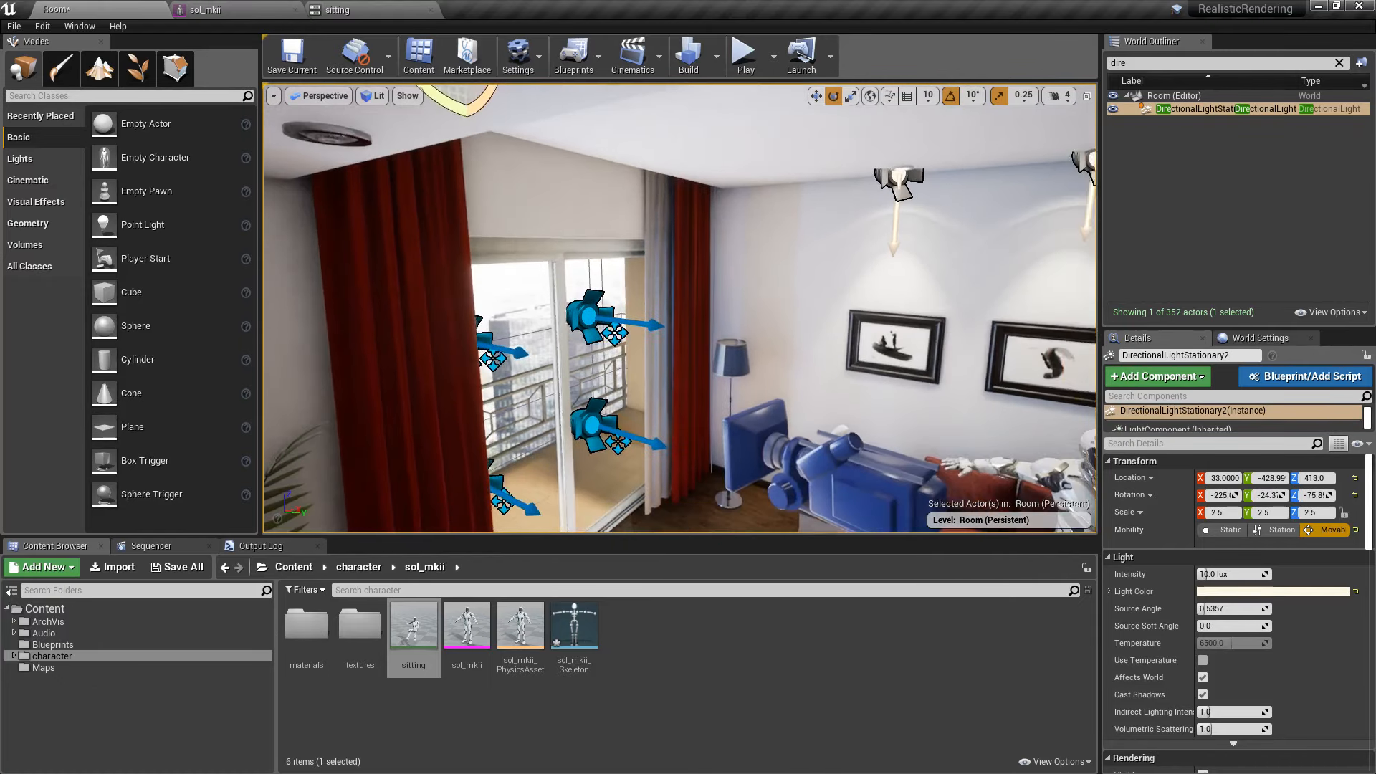
Search the World Outliner for "sky", select EditorSkySphere and look through its properties.
{"action": "left_click", "coordinate": [1146, 64]}
{"action": "type", "text": "sky"}
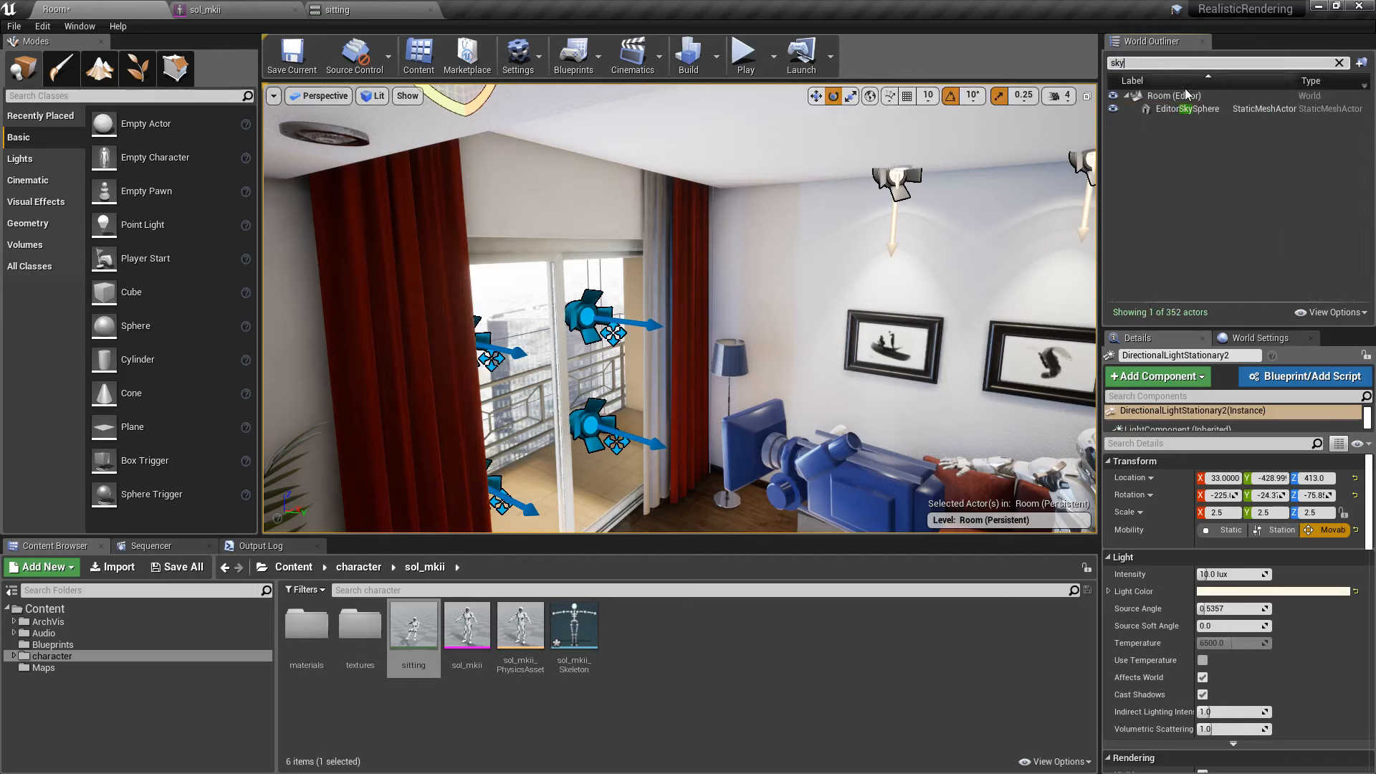
{"action": "left_click", "coordinate": [1175, 112]}
{"action": "scroll", "coordinate": [1168, 645], "scroll_direction": "down", "scroll_amount": 10}
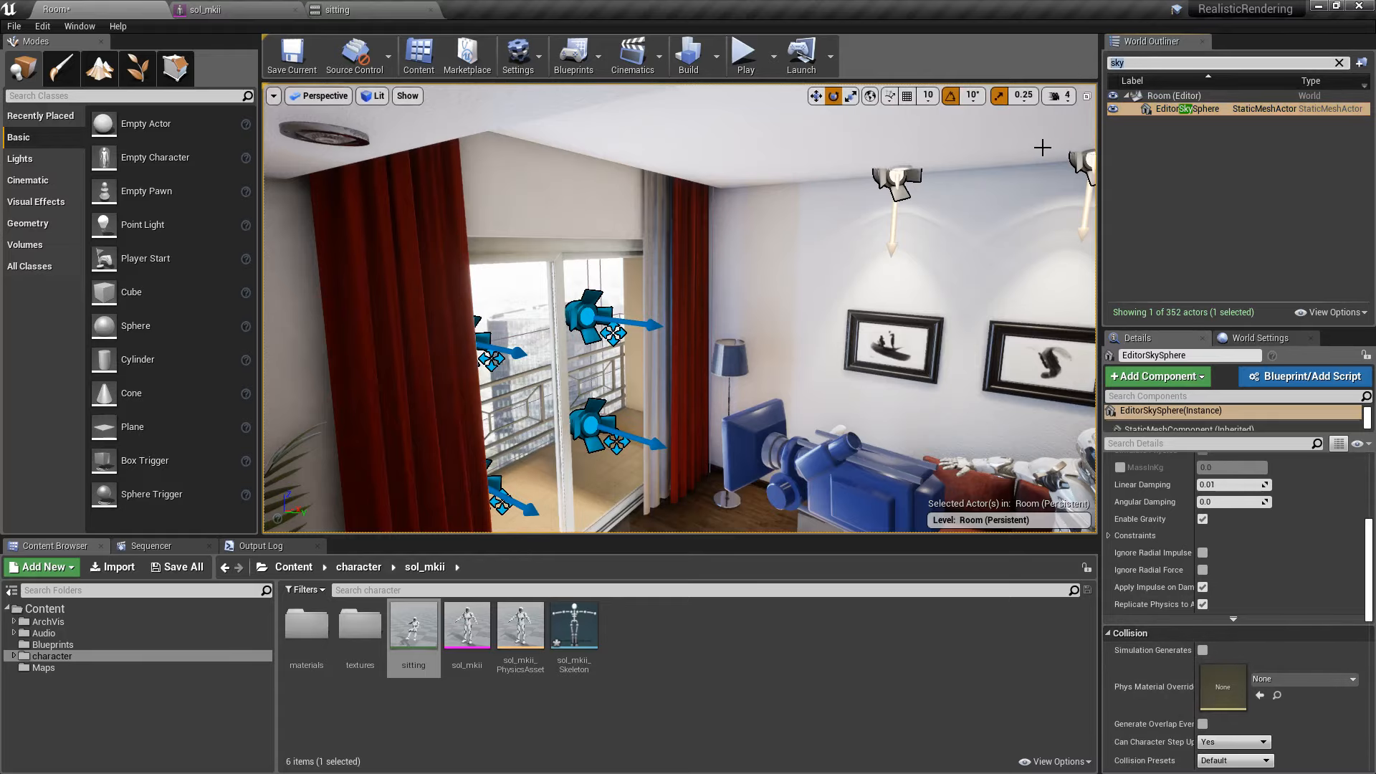
Look around the room and focus on the city background mesh SM_Background10 outside the window.
{"action": "type", "text": "\\"}
{"action": "right_click_drag", "start_coordinate": [1042, 148], "coordinate": [1318, 222]}
{"action": "key", "text": "w"}
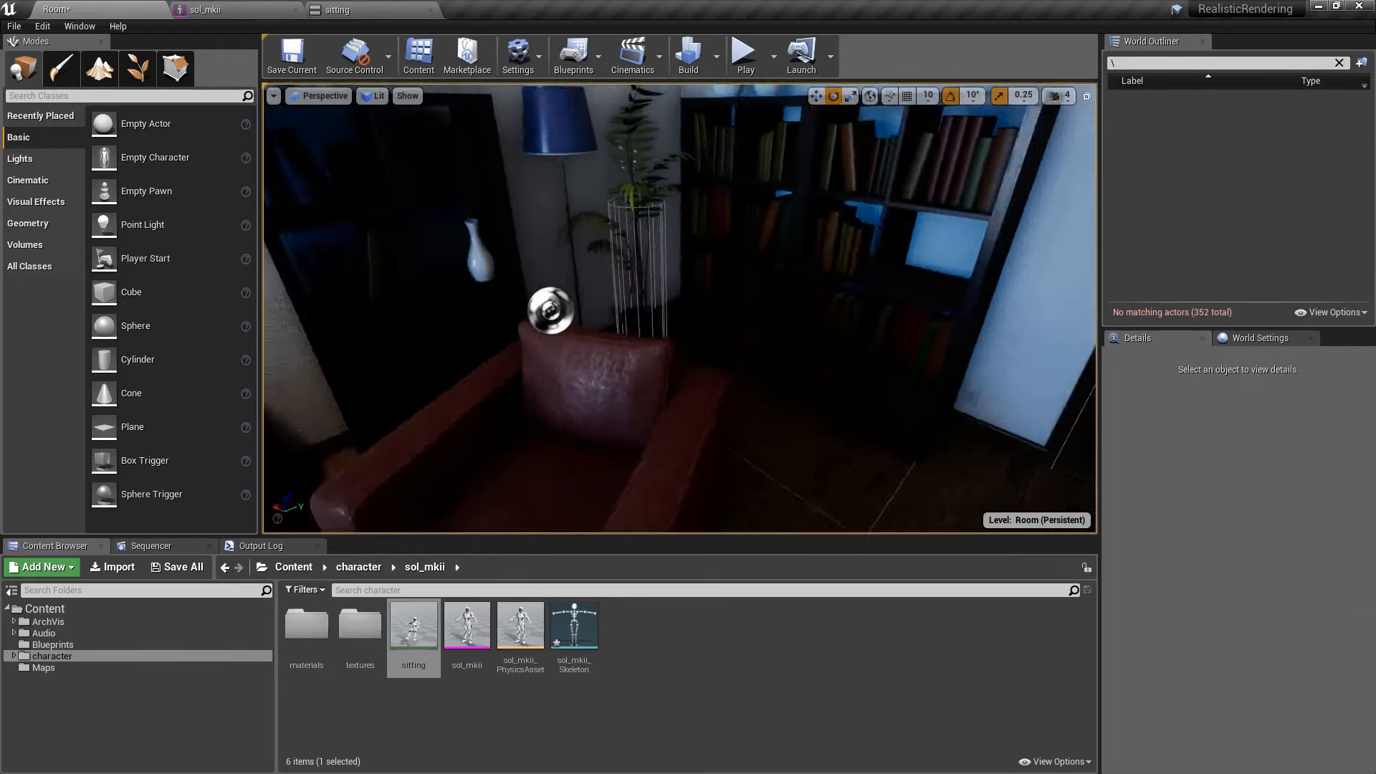
{"action": "key", "text": "s"}
{"action": "right_click_drag", "start_coordinate": [680, 309], "coordinate": [379, 269]}
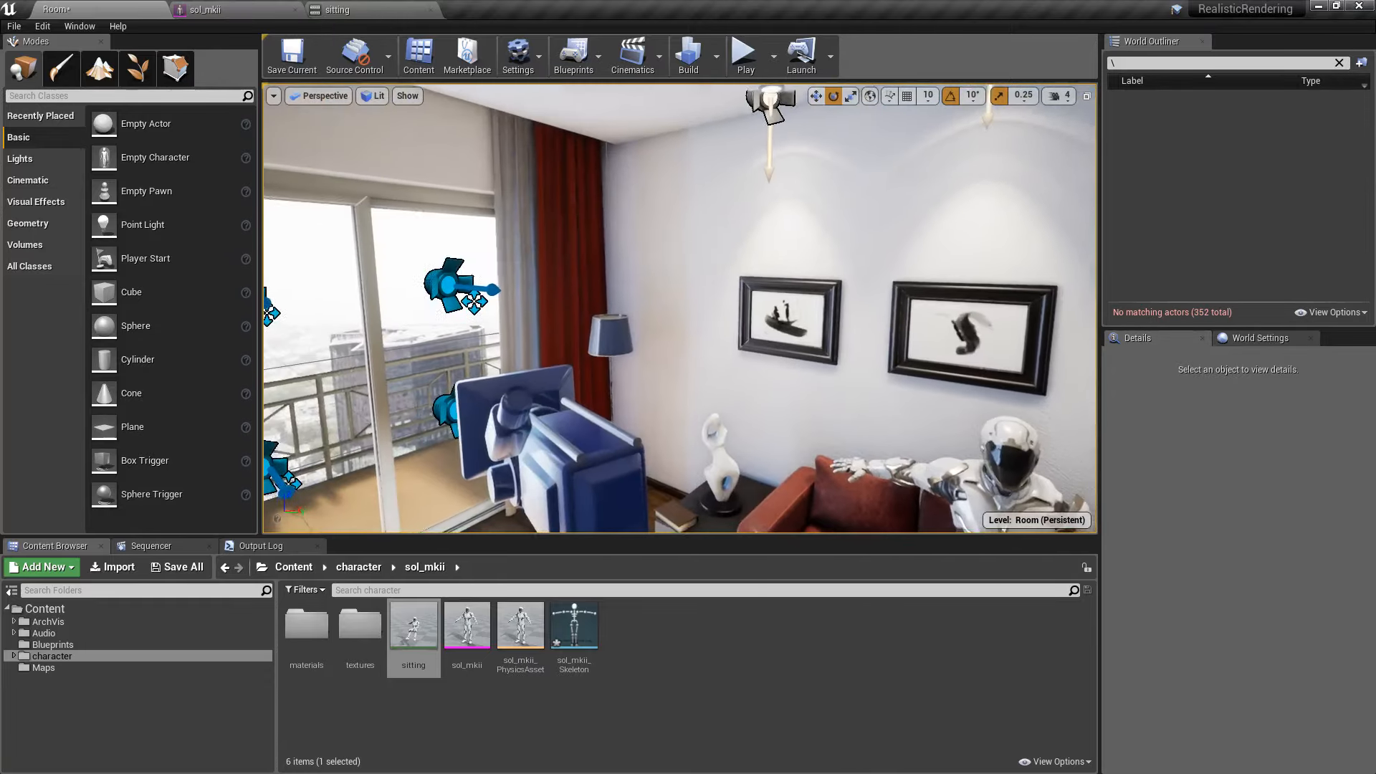
{"action": "right_click_drag", "start_coordinate": [768, 307], "coordinate": [609, 306]}
{"action": "key", "text": "w"}
{"action": "left_click", "coordinate": [768, 307]}
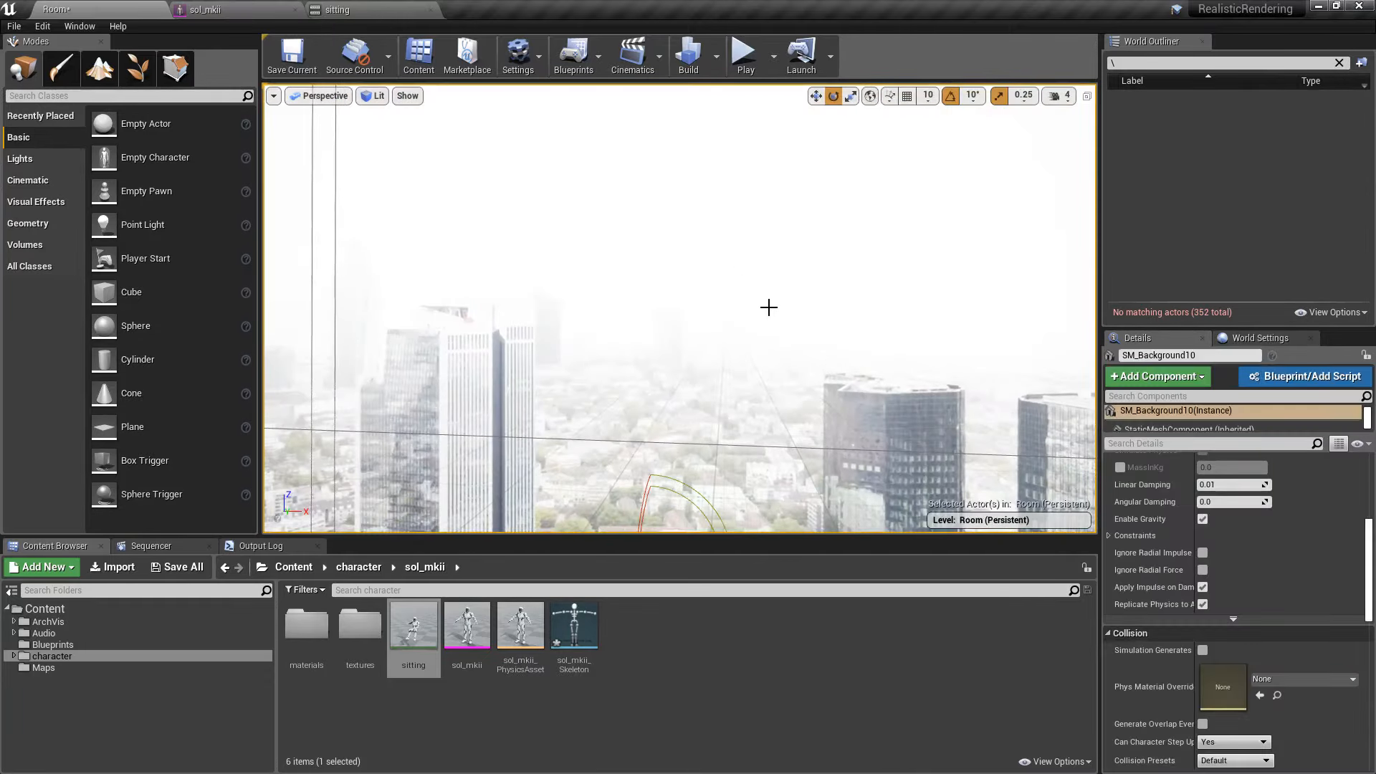
{"action": "key", "text": "f"}
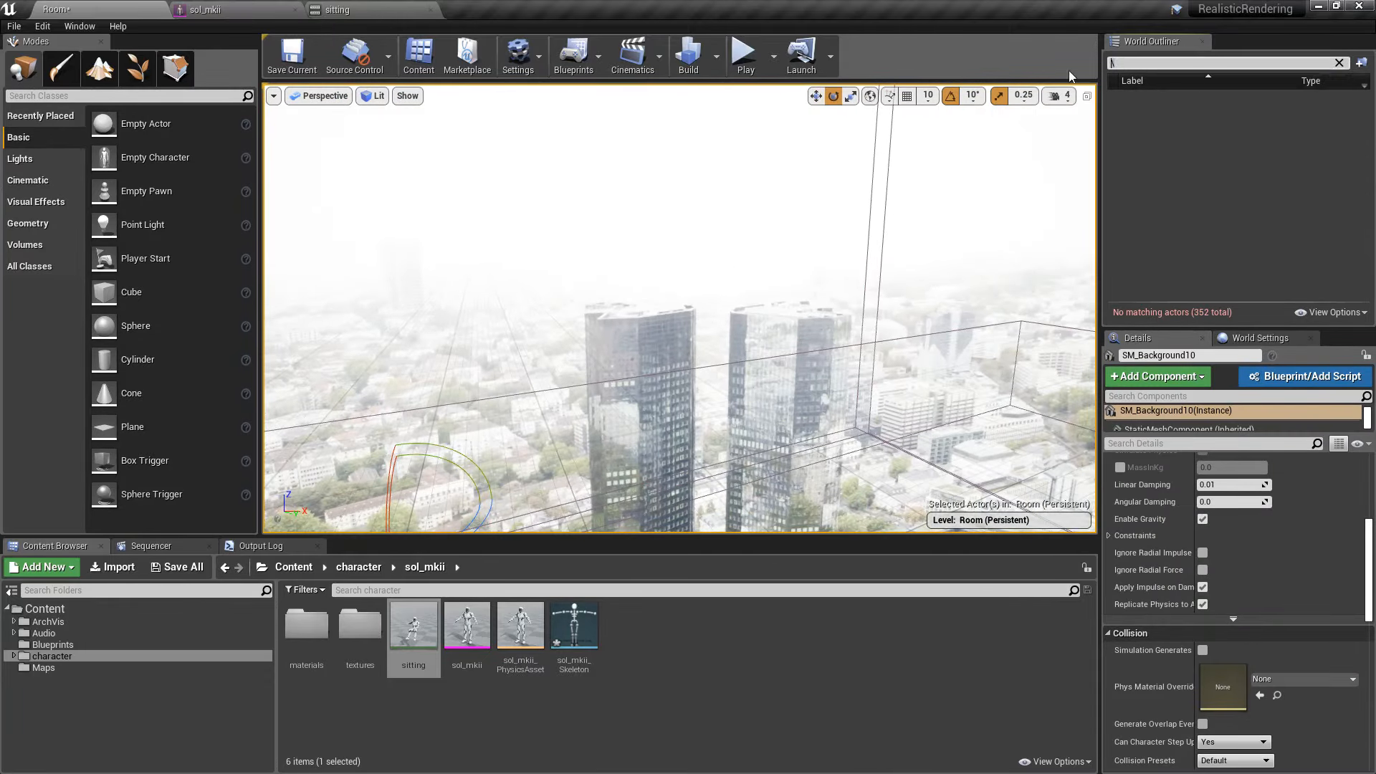
Clear the outliner search, select the sky sphere in the scene and examine its static mesh and material settings.
{"action": "key", "text": "BackSpace"}
{"action": "right_click_drag", "start_coordinate": [726, 253], "coordinate": [737, 144]}
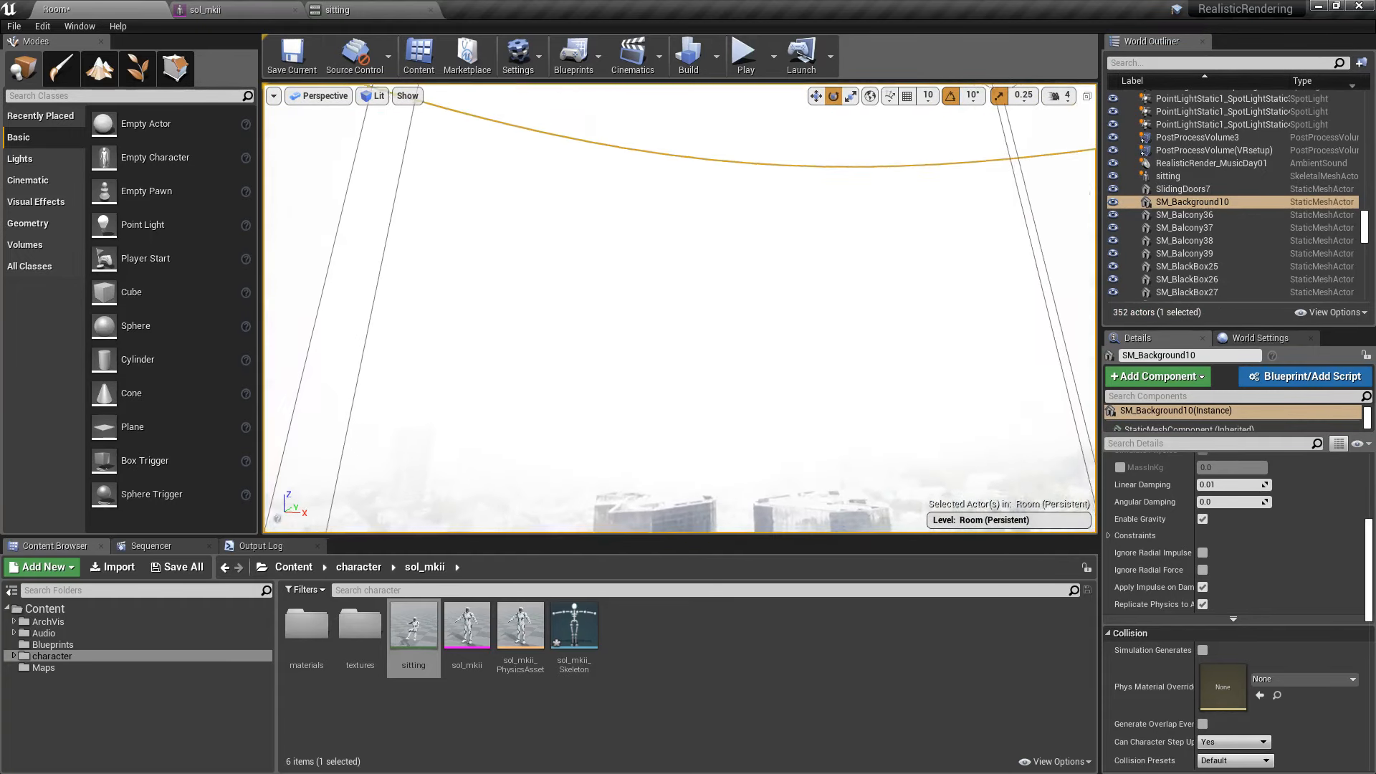
{"action": "left_click", "coordinate": [771, 170]}
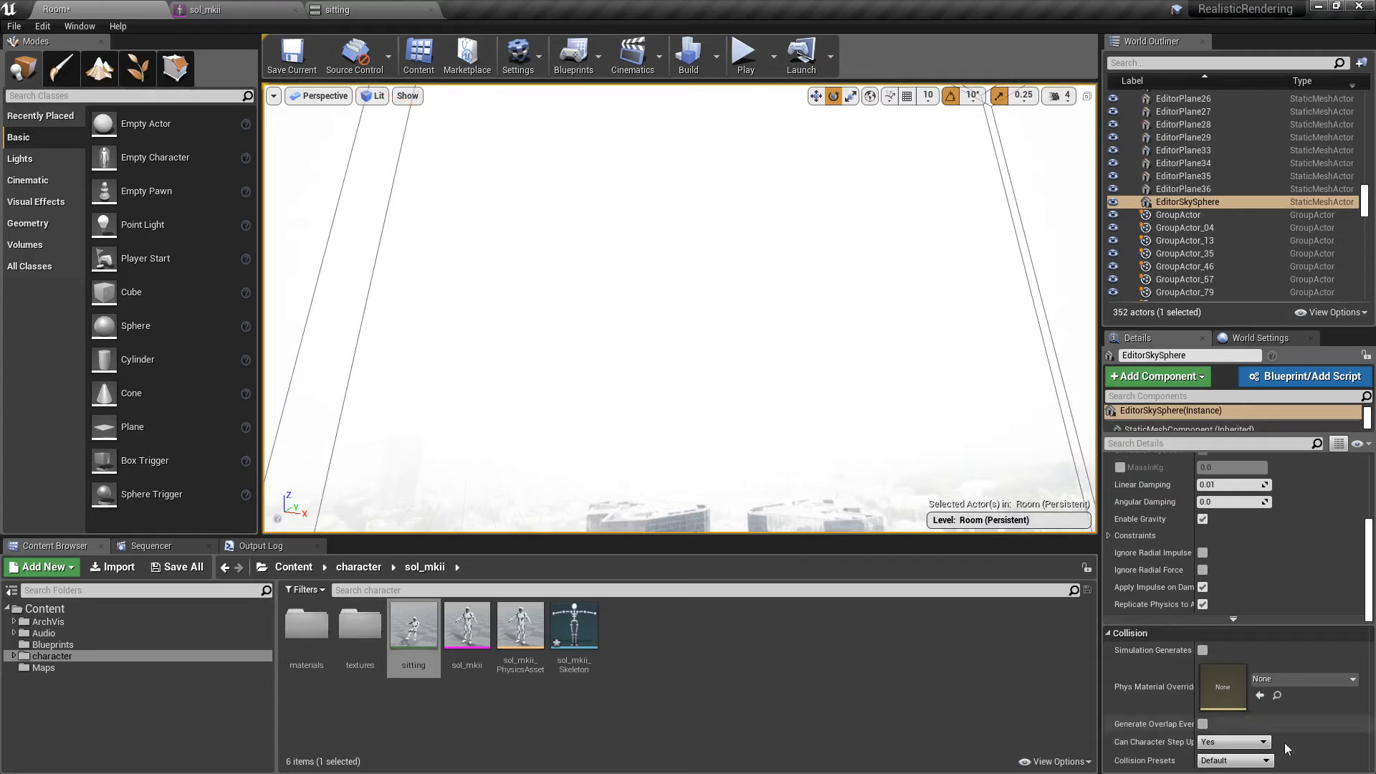
{"action": "scroll", "coordinate": [1285, 748], "scroll_direction": "up", "scroll_amount": 6}
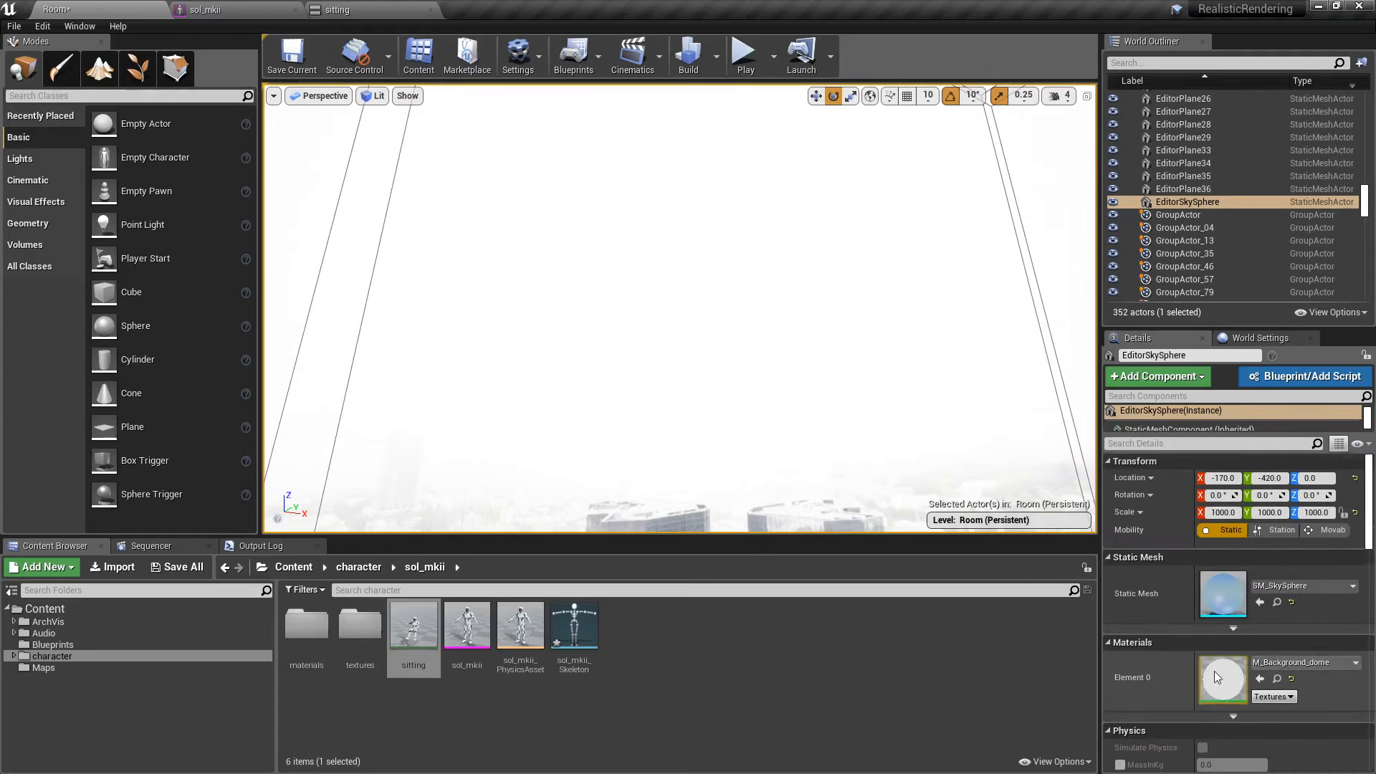
{"action": "scroll", "coordinate": [1203, 678], "scroll_direction": "down", "scroll_amount": 6}
{"action": "scroll", "coordinate": [1211, 676], "scroll_direction": "up", "scroll_amount": 4}
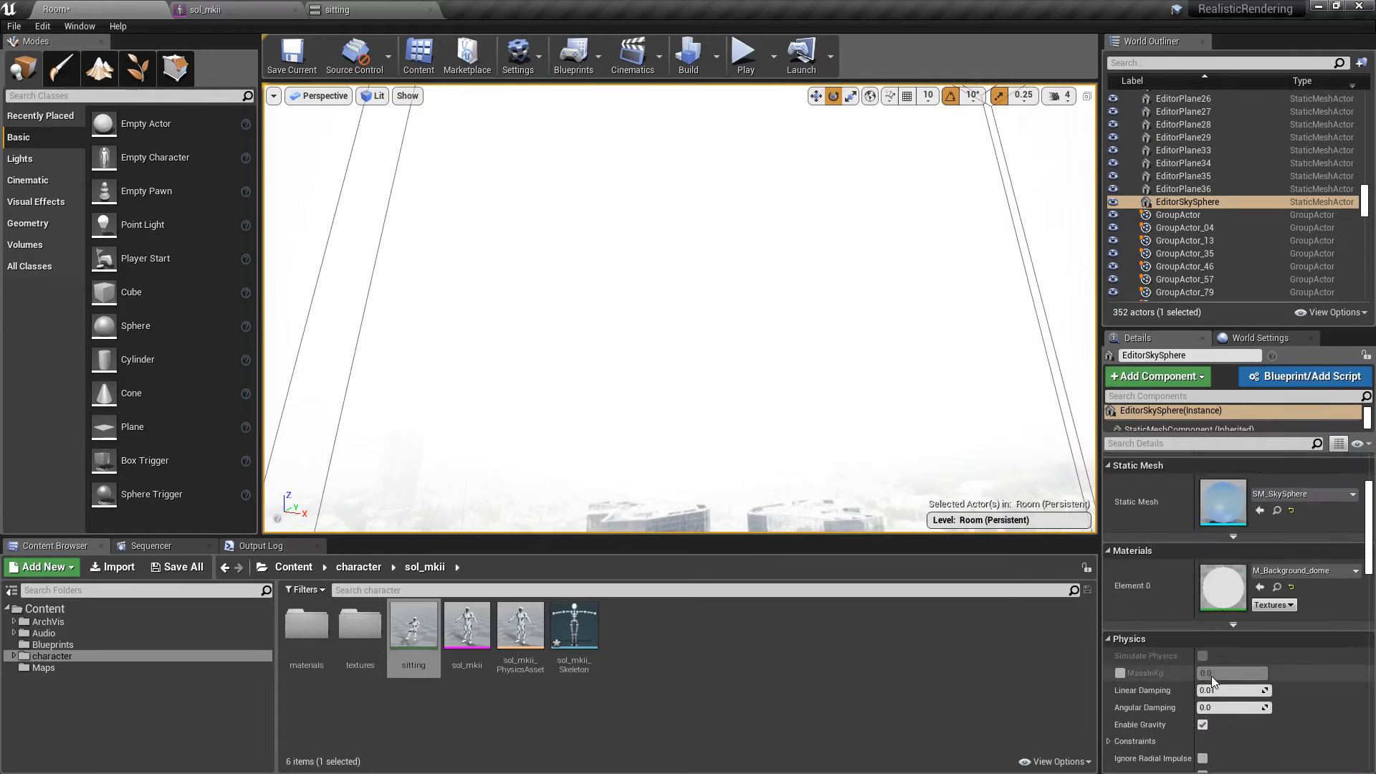
{"action": "scroll", "coordinate": [1211, 676], "scroll_direction": "up", "scroll_amount": 3}
{"action": "scroll", "coordinate": [1177, 652], "scroll_direction": "down", "scroll_amount": 3}
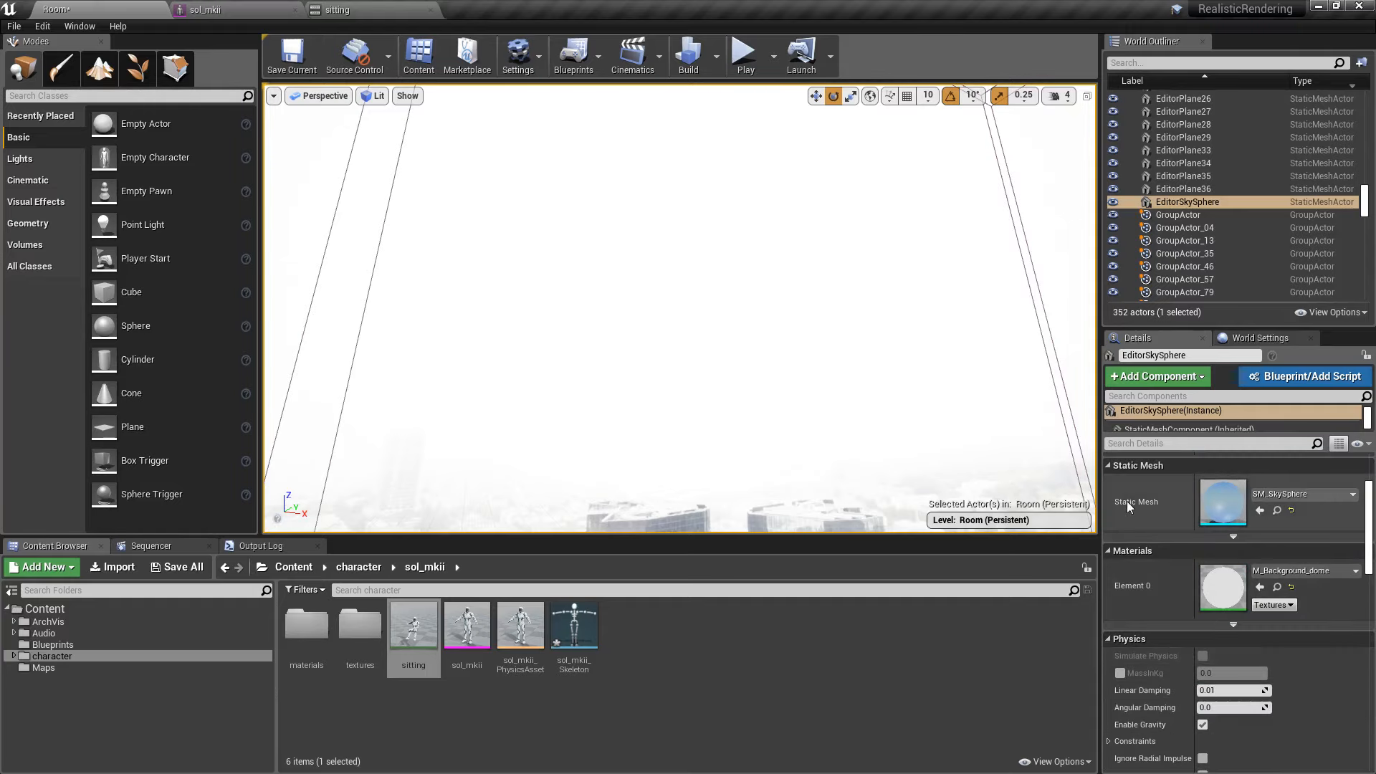
Toggle EditorSkySphere's visibility off and on, and open its M_Background_dome material in a floating window with the emissive constant's color picker.
{"action": "right_click_drag", "start_coordinate": [1003, 236], "coordinate": [1018, 287]}
{"action": "left_click", "coordinate": [1113, 203]}
{"action": "left_click", "coordinate": [1113, 203]}
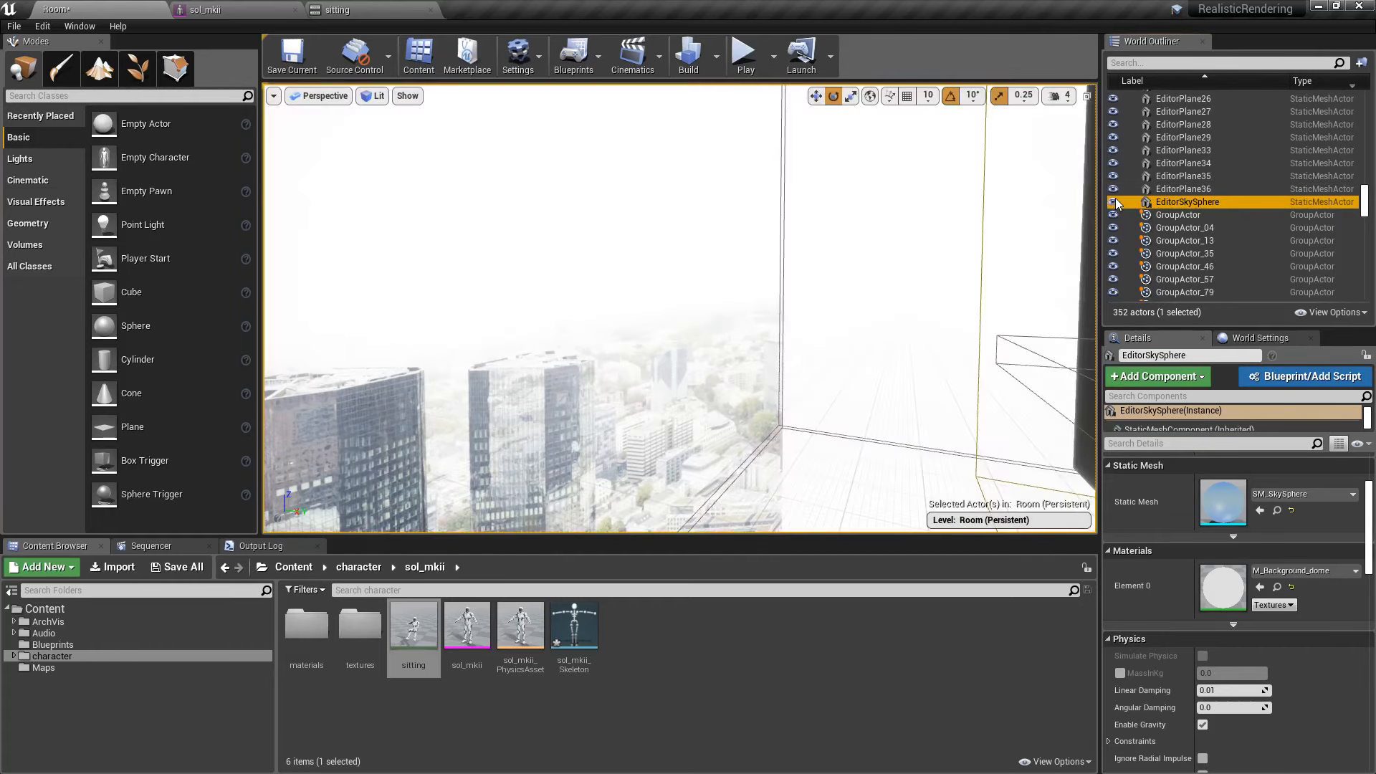
{"action": "double_click", "coordinate": [1223, 586]}
{"action": "double_click", "coordinate": [416, 331]}
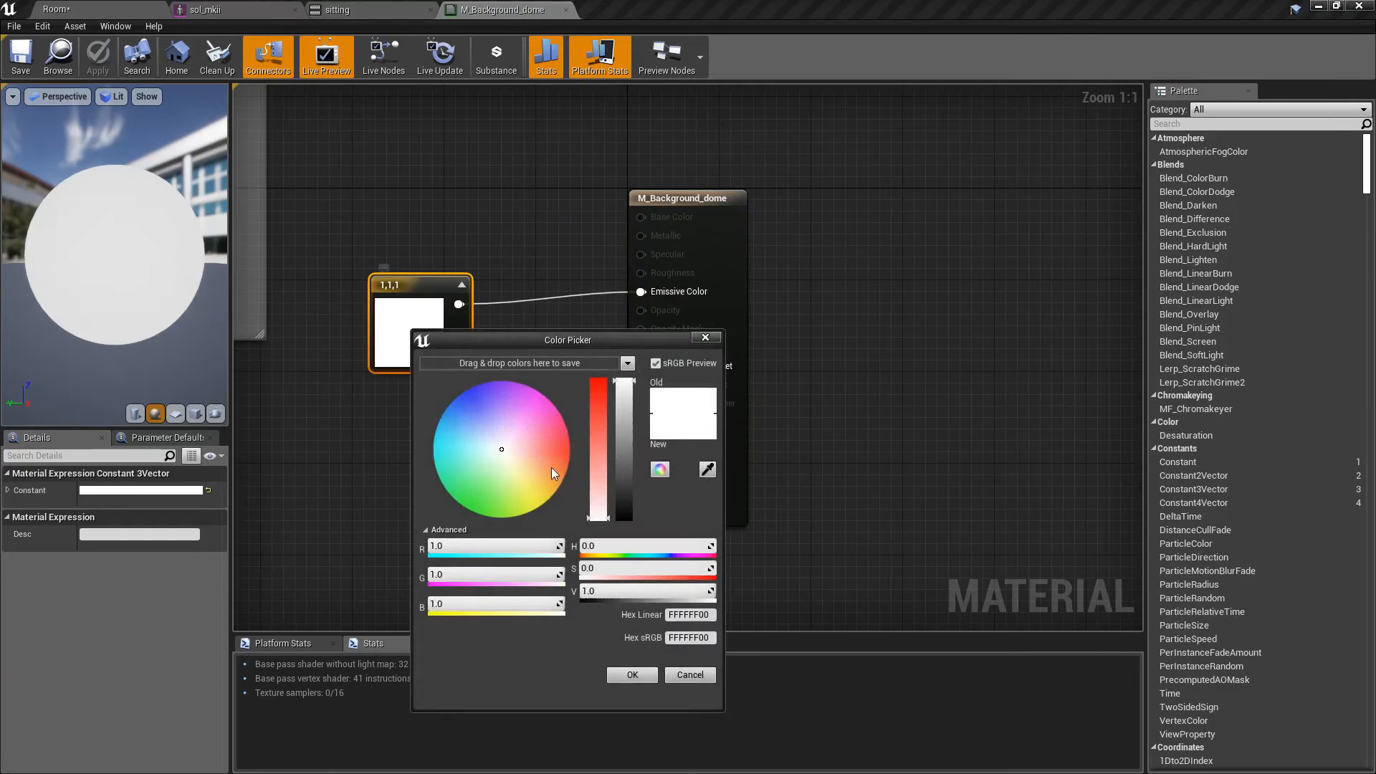
{"action": "left_click_drag", "start_coordinate": [527, 7], "coordinate": [854, 248]}
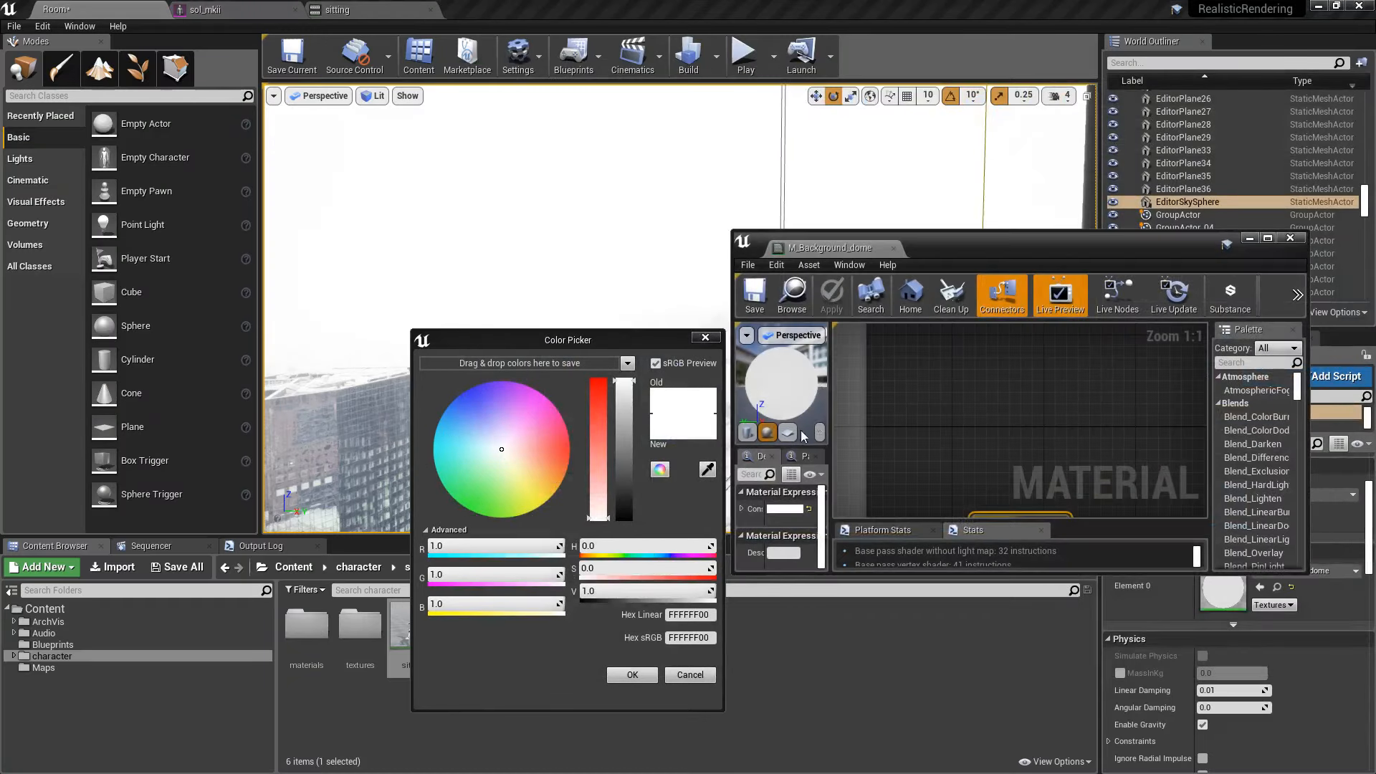
Tint the sky dome's emissive constant cyan, darken its value to about 0.07 and apply the material.
{"action": "left_click", "coordinate": [449, 442]}
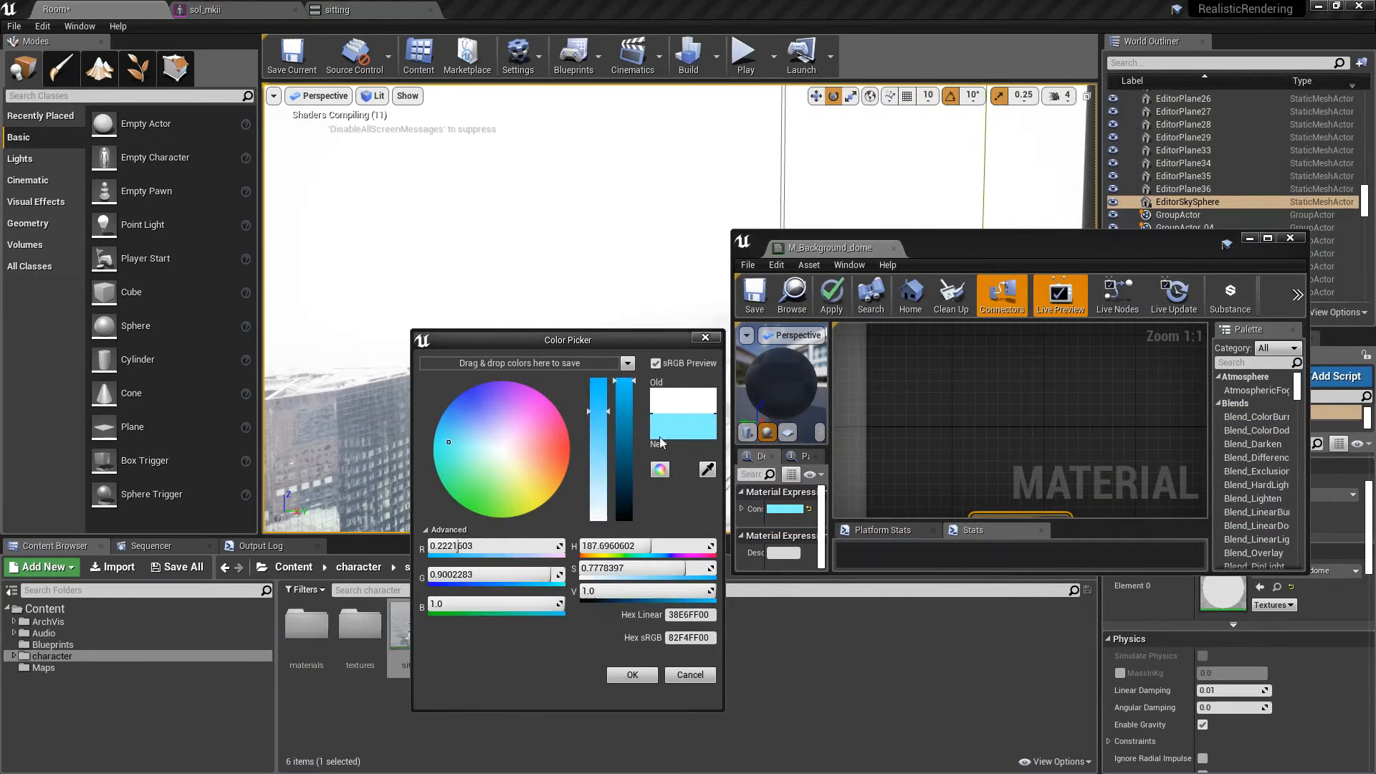
{"action": "left_click_drag", "start_coordinate": [620, 423], "coordinate": [621, 482]}
{"action": "left_click", "coordinate": [839, 295]}
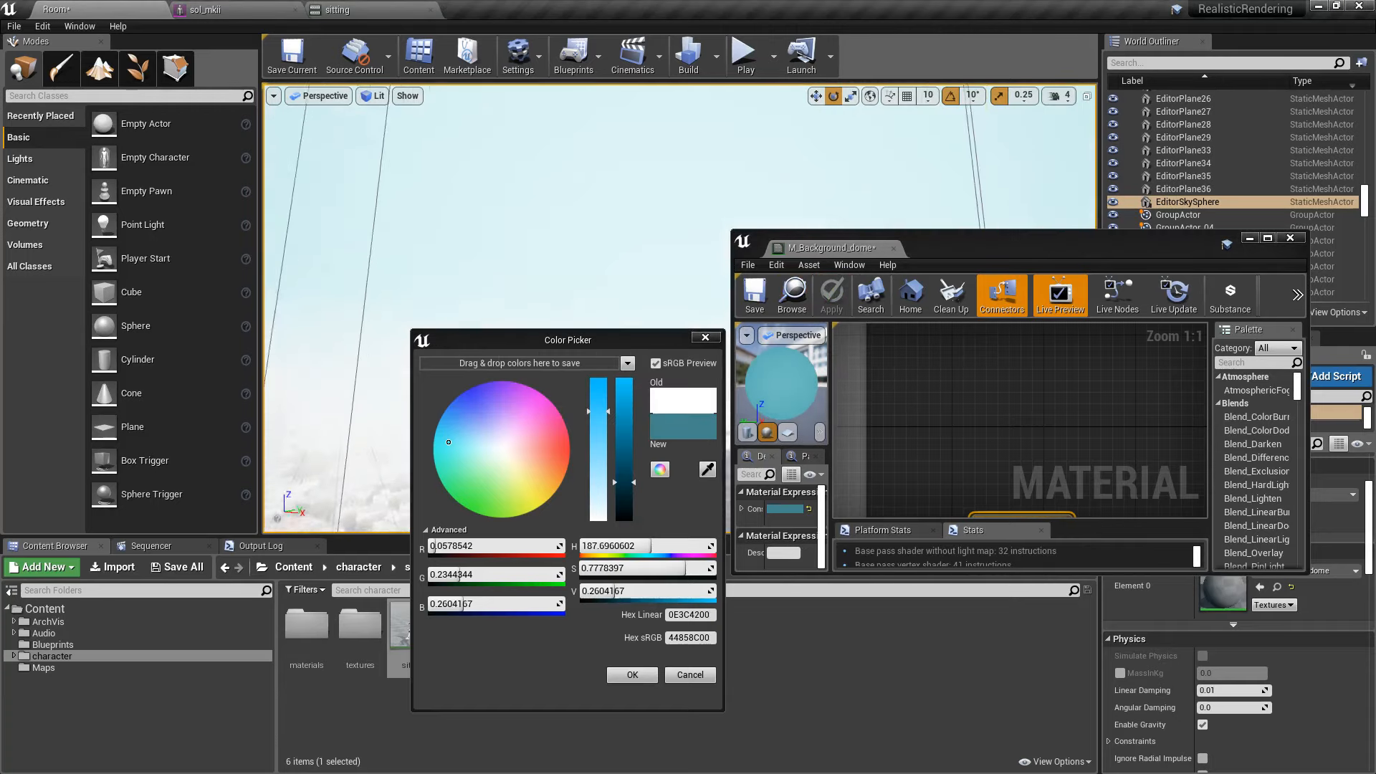
{"action": "left_click_drag", "start_coordinate": [622, 482], "coordinate": [628, 508]}
{"action": "left_click", "coordinate": [832, 290]}
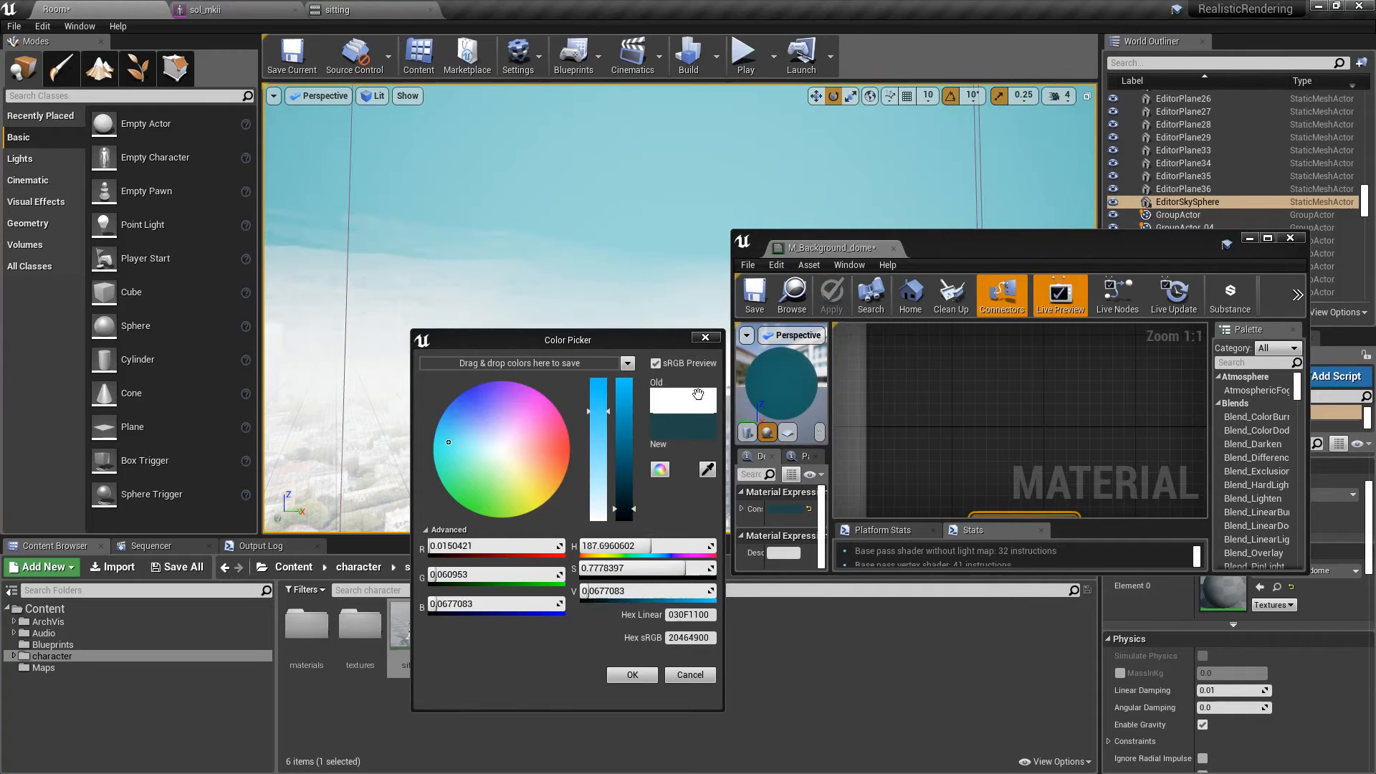
Set the sky color's saturation to 1.0 and its value to 0.125, apply the material and close its editor.
{"action": "left_click_drag", "start_coordinate": [604, 427], "coordinate": [603, 378]}
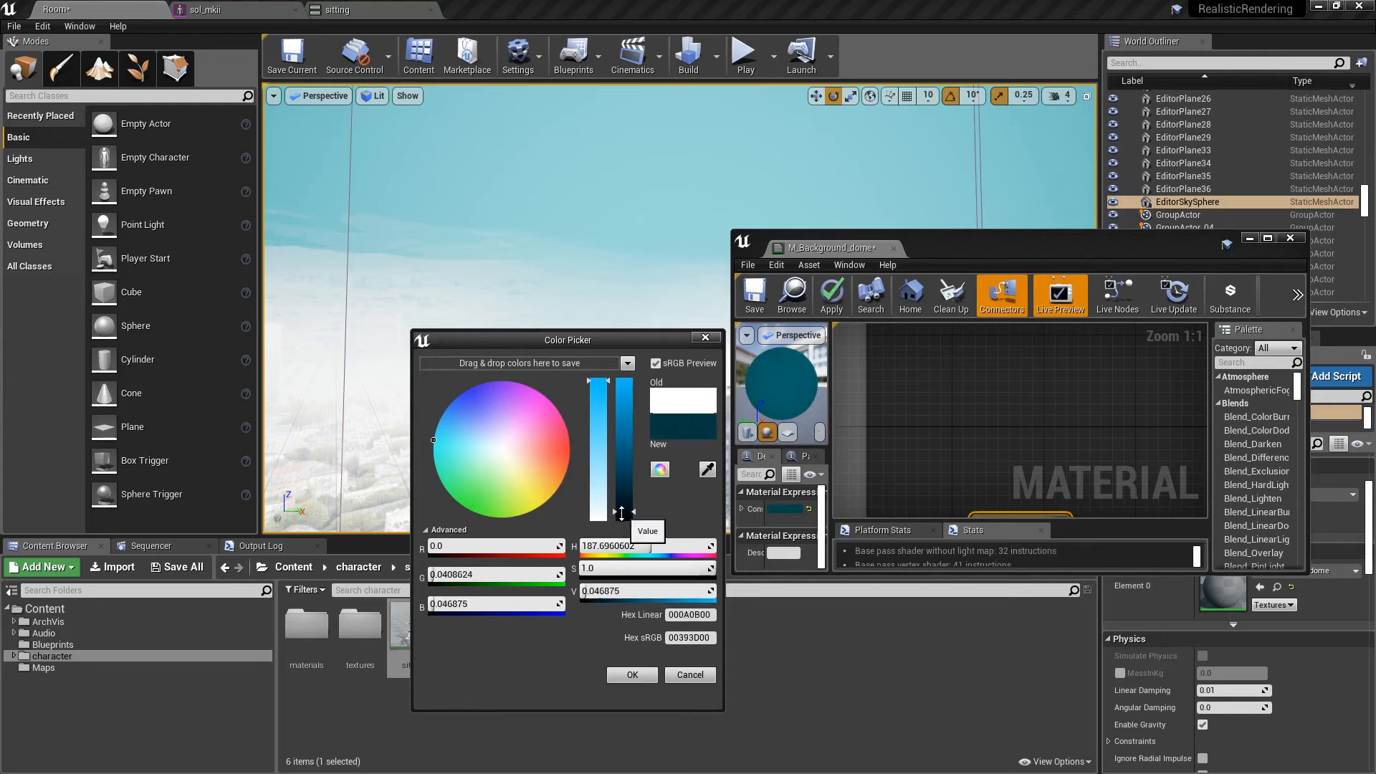
{"action": "left_click", "coordinate": [831, 290]}
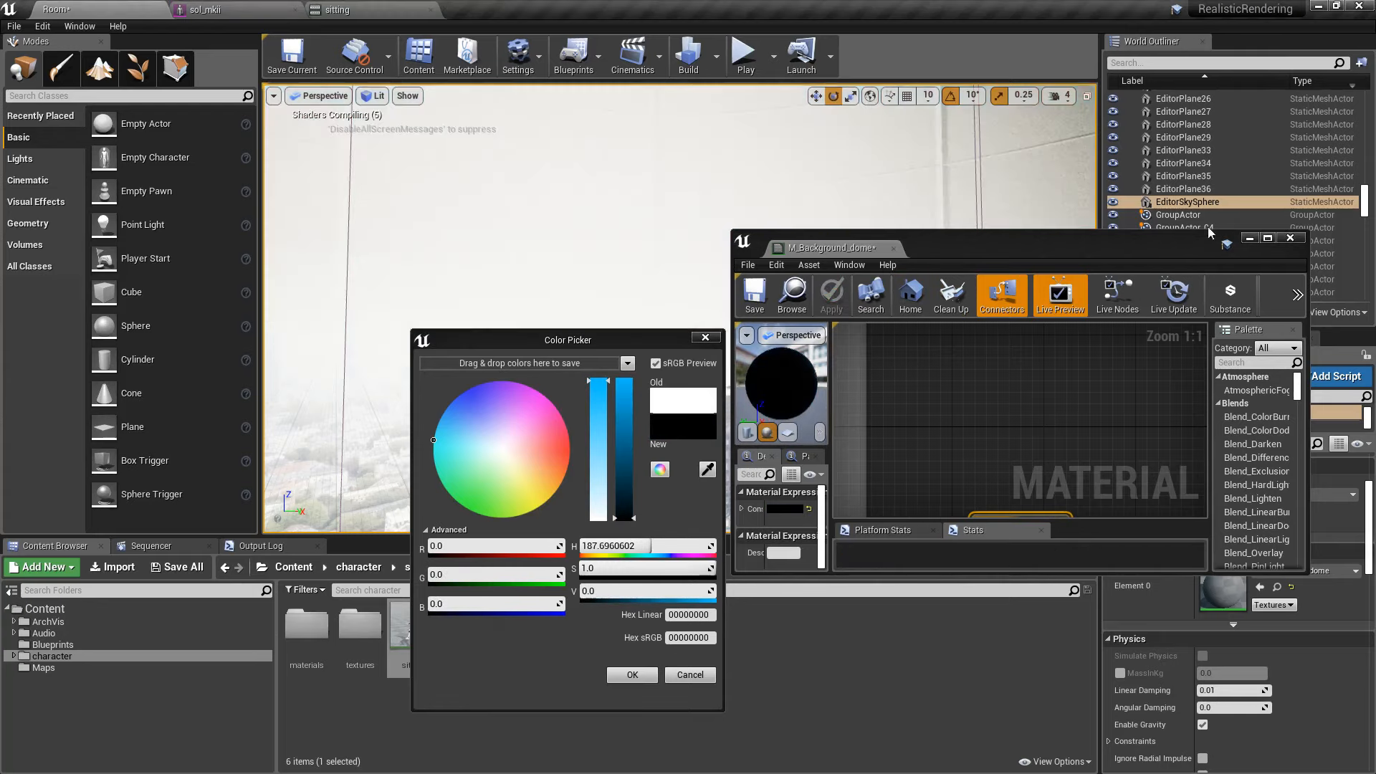
{"action": "left_click", "coordinate": [625, 512]}
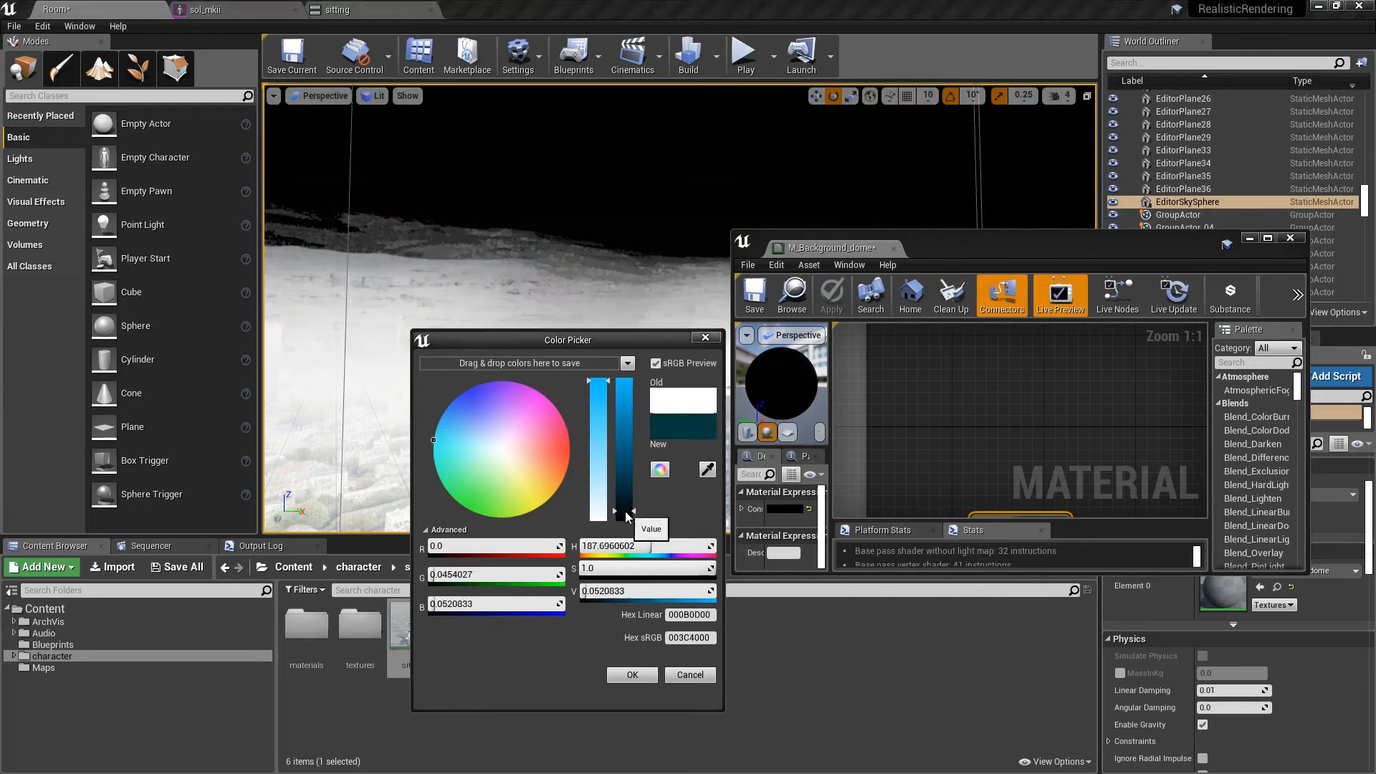
{"action": "left_click_drag", "start_coordinate": [625, 504], "coordinate": [625, 501]}
{"action": "left_click", "coordinate": [833, 290]}
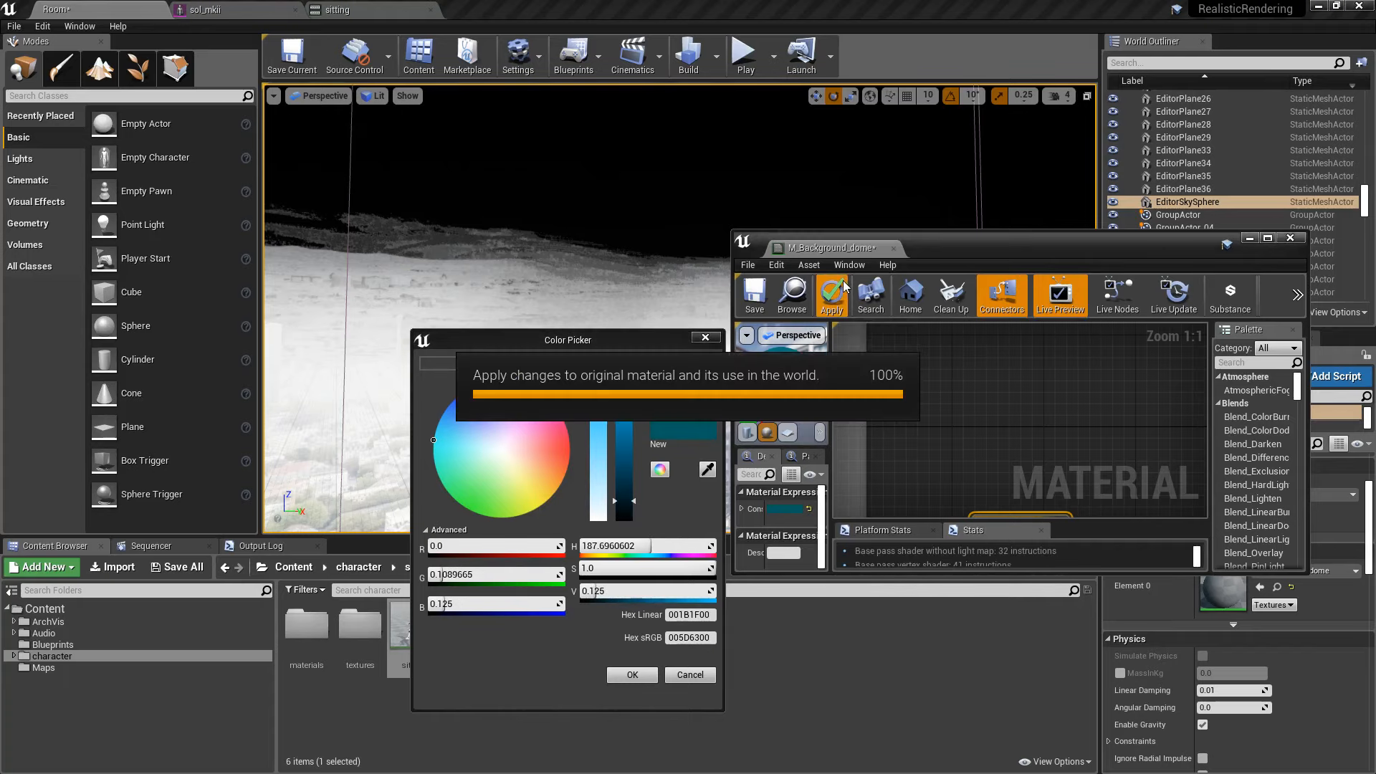
{"action": "left_click", "coordinate": [1286, 238]}
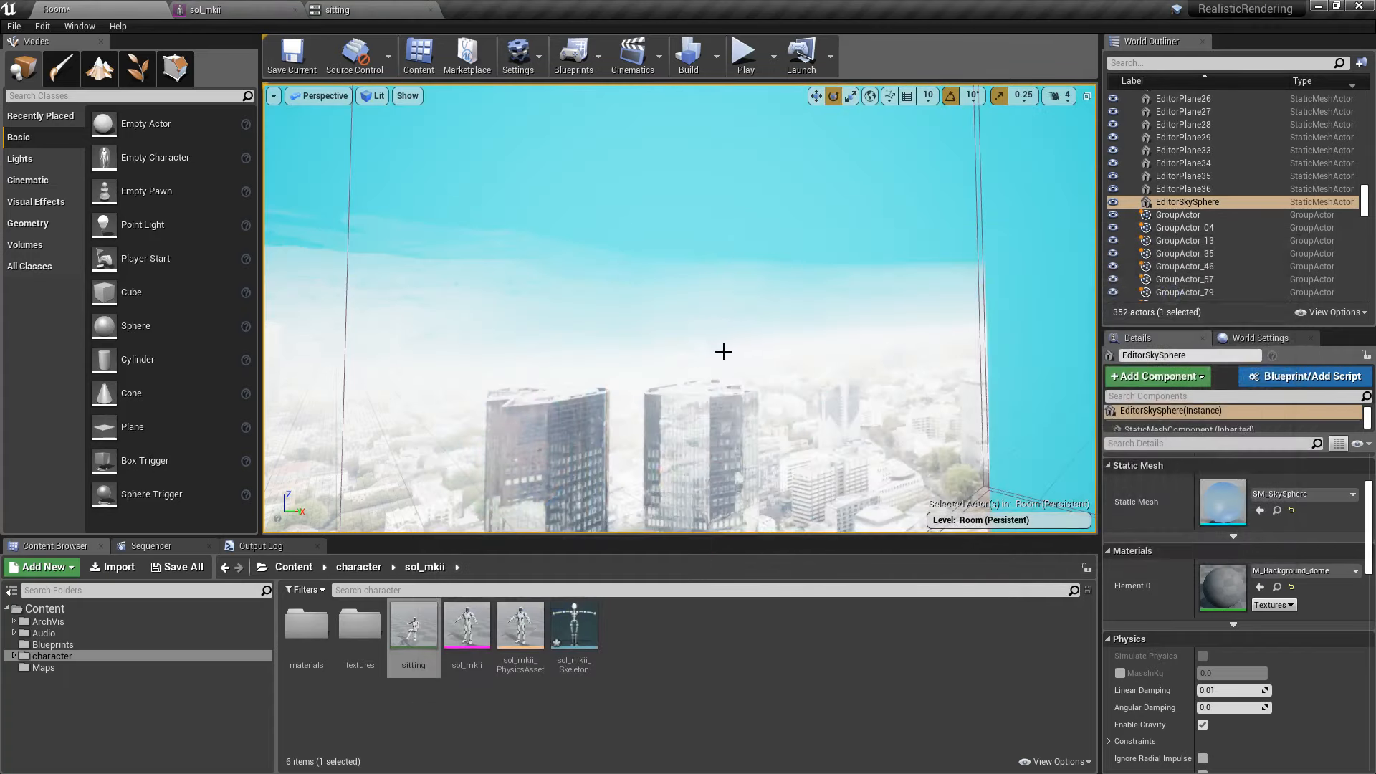
Deselect the sky sphere, check the new sky from inside the room and focus on the sliding doors.
{"action": "right_click_drag", "start_coordinate": [826, 380], "coordinate": [759, 390]}
{"action": "key", "text": "w"}
{"action": "key", "text": "Escape"}
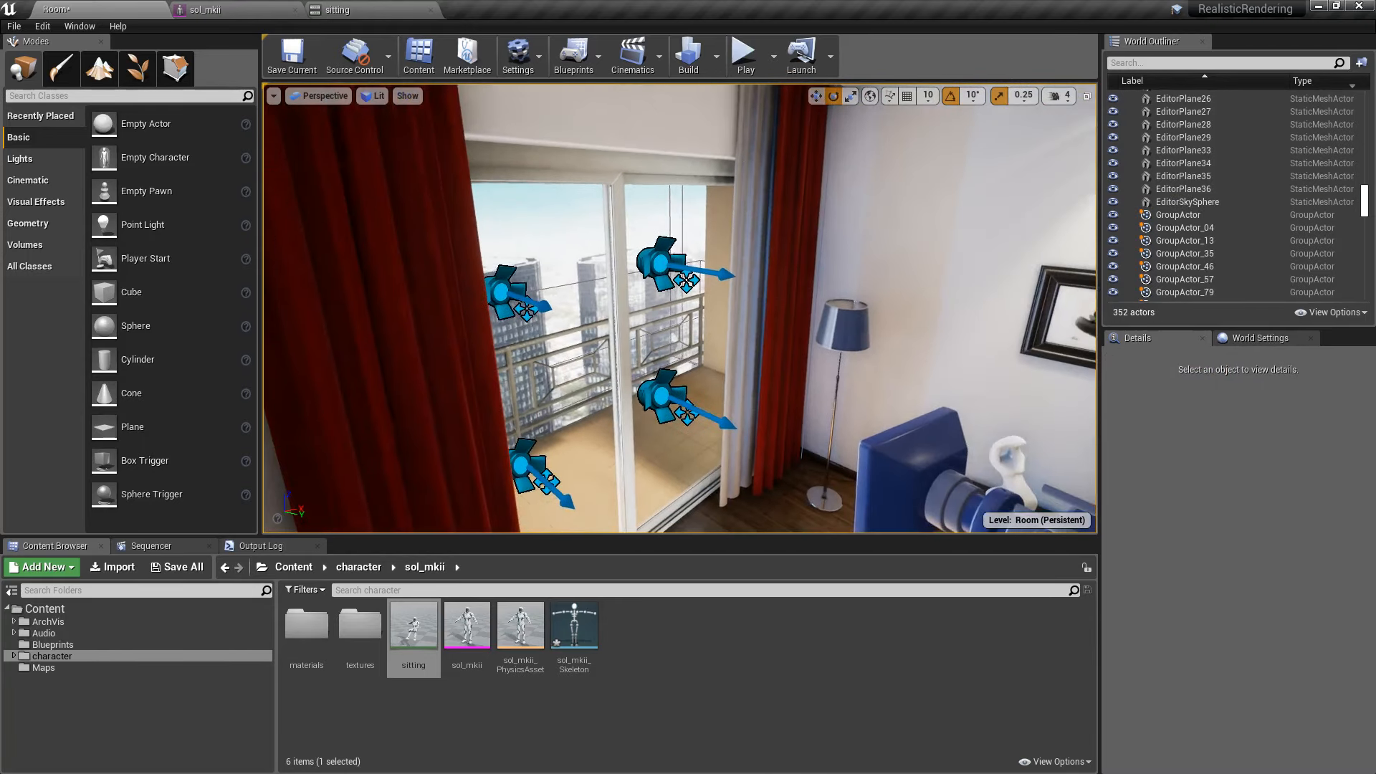
{"action": "left_click", "coordinate": [545, 288]}
{"action": "double_click", "coordinate": [1176, 202]}
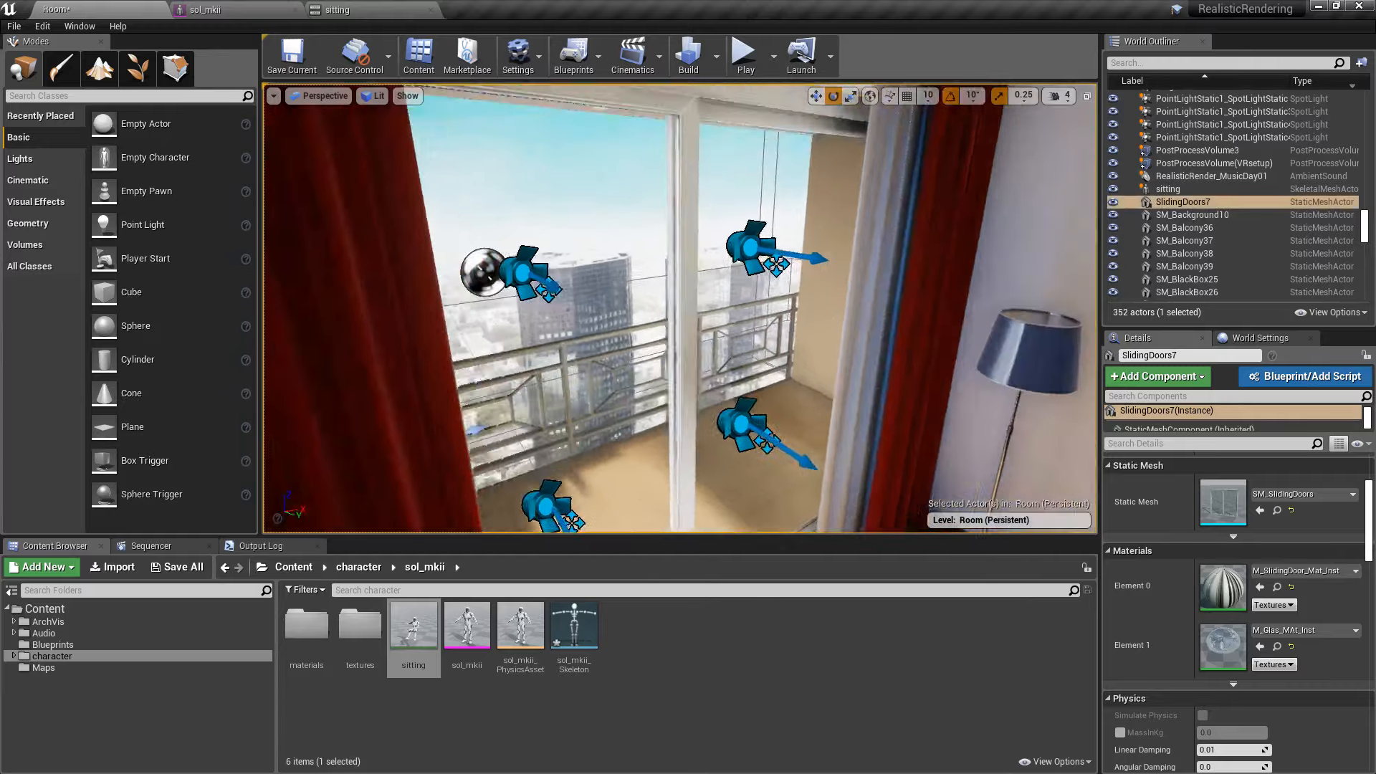
Select the four PointLightStatic1 spotlights at the window and desaturate their light color to a paler blue.
{"action": "left_click", "coordinate": [1208, 138]}
{"action": "left_click", "coordinate": [1220, 102], "text": "shift"}
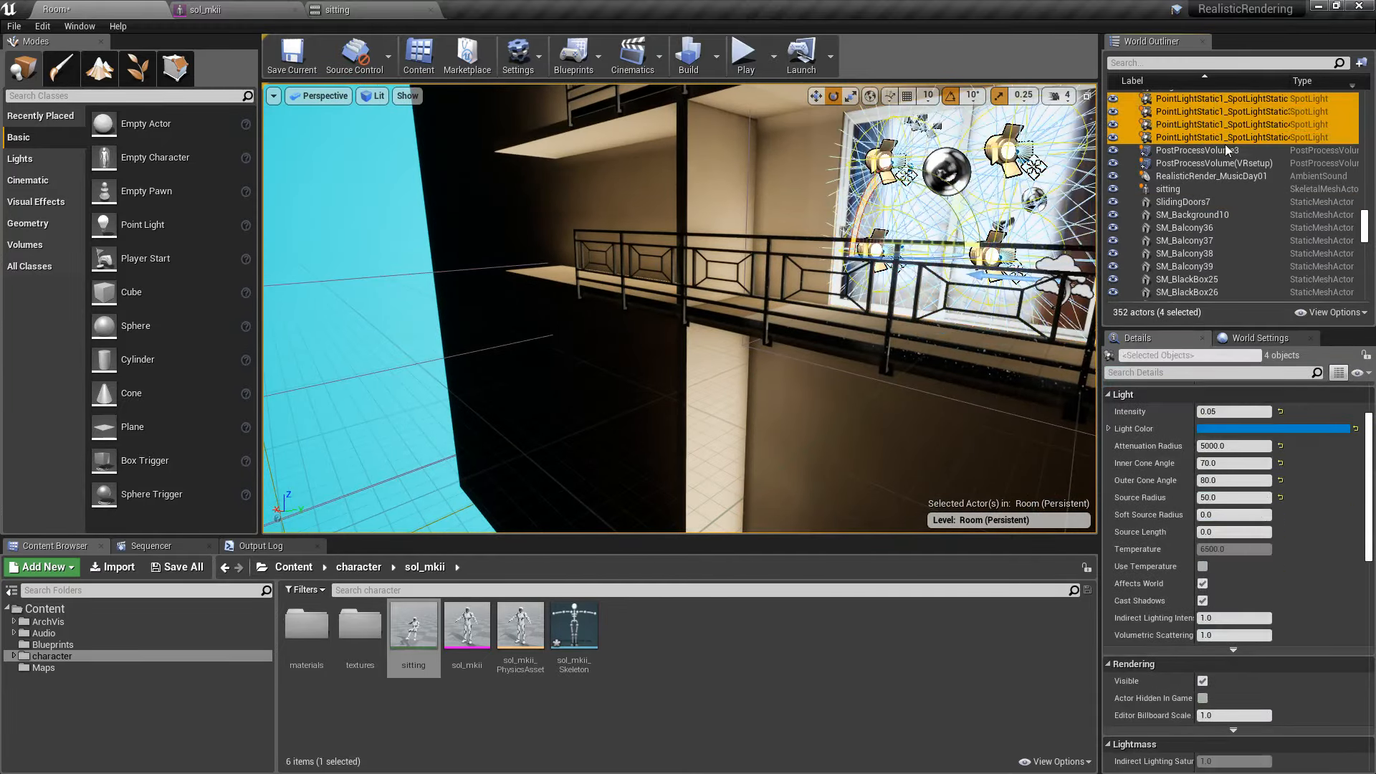
{"action": "key", "text": "w"}
{"action": "mouse_move", "coordinate": [946, 251]}
{"action": "right_mouse_down"}
{"action": "mouse_move", "coordinate": [1004, 255]}
{"action": "mouse_move", "coordinate": [932, 257]}
{"action": "right_mouse_up"}
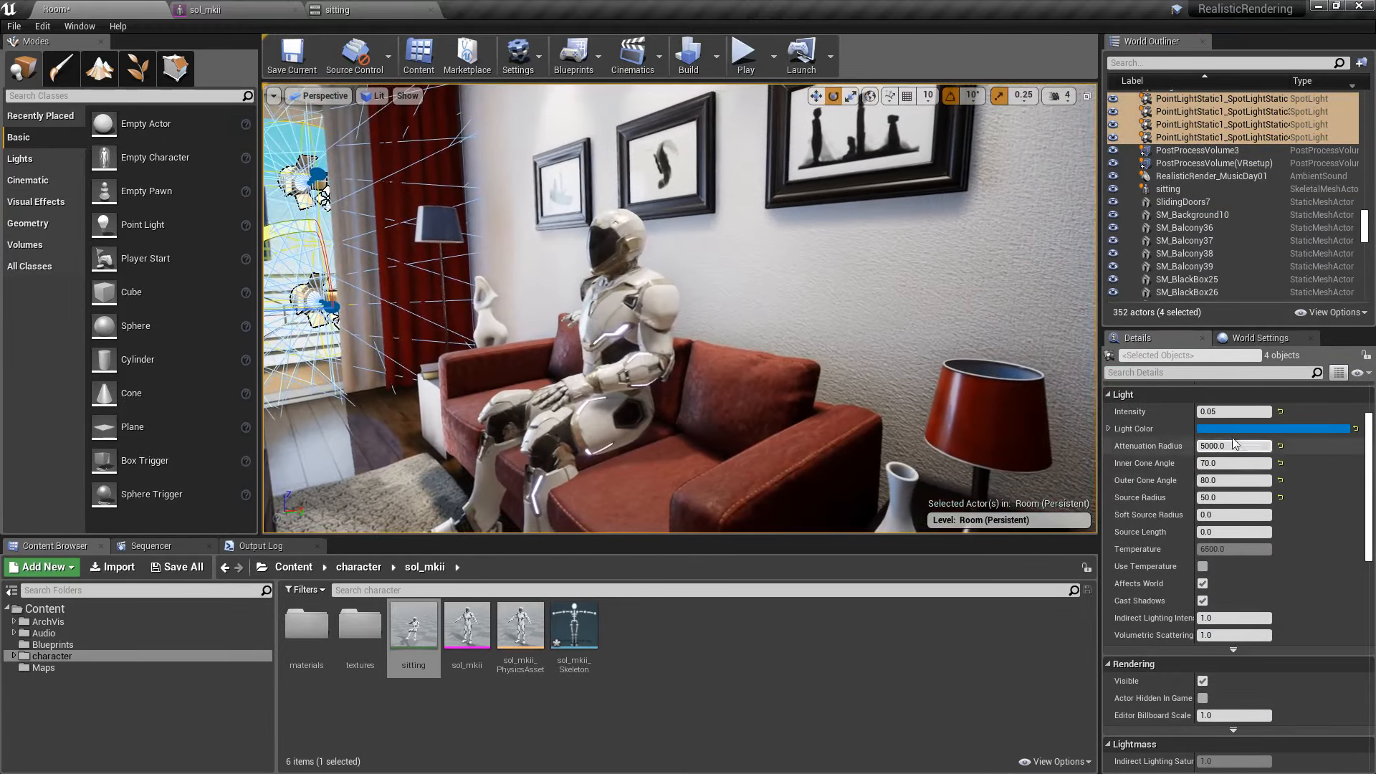
{"action": "left_click", "coordinate": [1272, 429]}
{"action": "left_click", "coordinate": [1110, 504]}
{"action": "left_click_drag", "start_coordinate": [1140, 528], "coordinate": [1139, 496]}
{"action": "left_click", "coordinate": [1142, 735]}
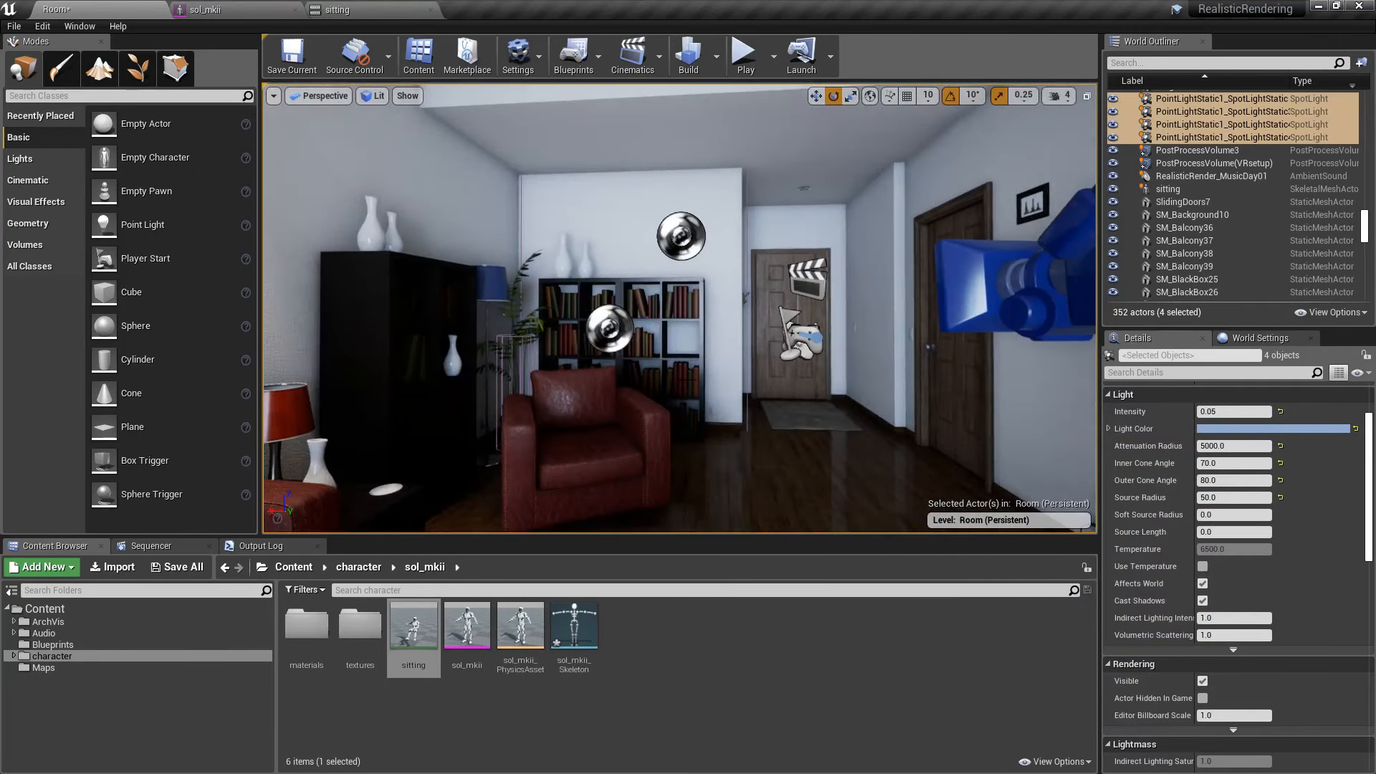
Deselect the spotlights and look over the relit room in game view, without editor icons.
{"action": "key", "text": "Escape"}
{"action": "right_click_drag", "start_coordinate": [679, 308], "coordinate": [488, 322]}
{"action": "key", "text": "g"}
{"action": "right_click_drag", "start_coordinate": [420, 249], "coordinate": [566, 240]}
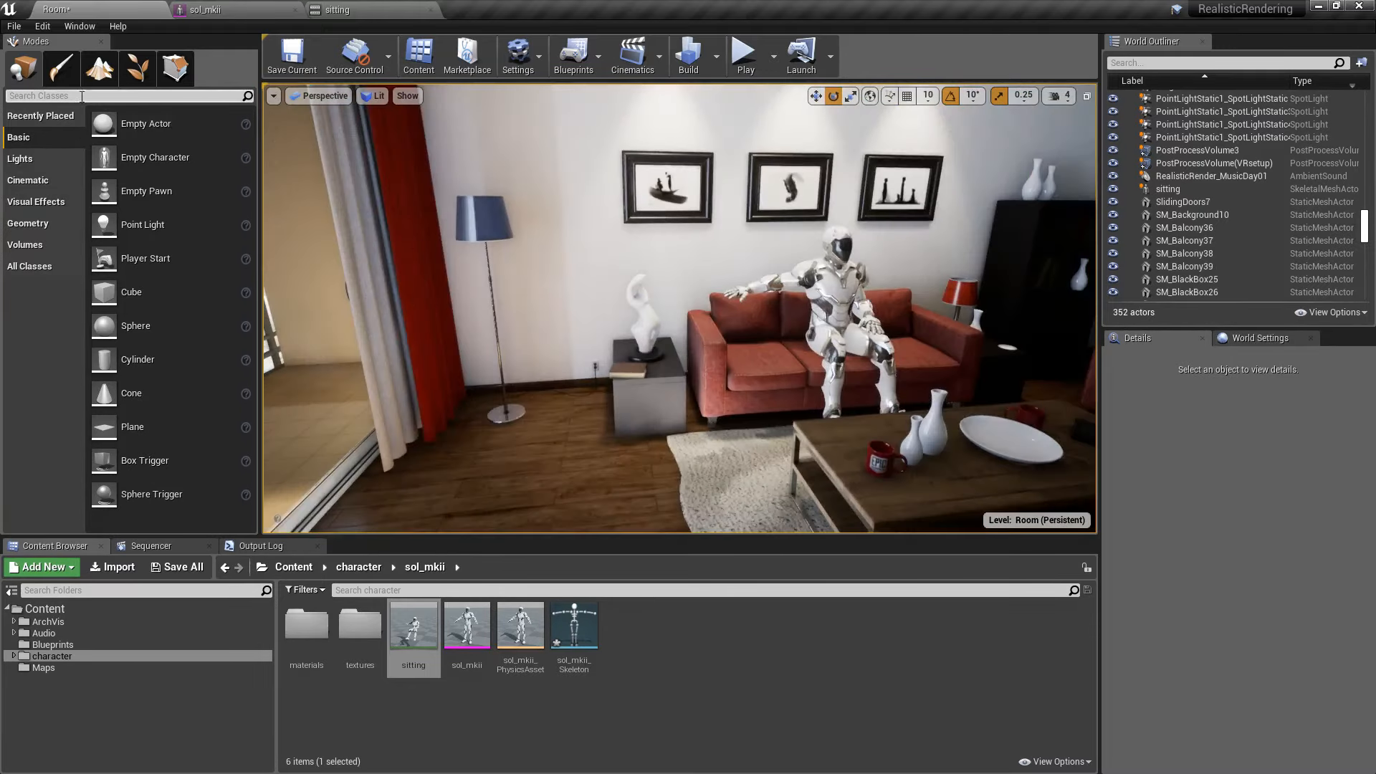
Search the placeable classes for "cine" and place a Cine Camera Actor in the room near the window.
{"action": "type", "text": "cine"}
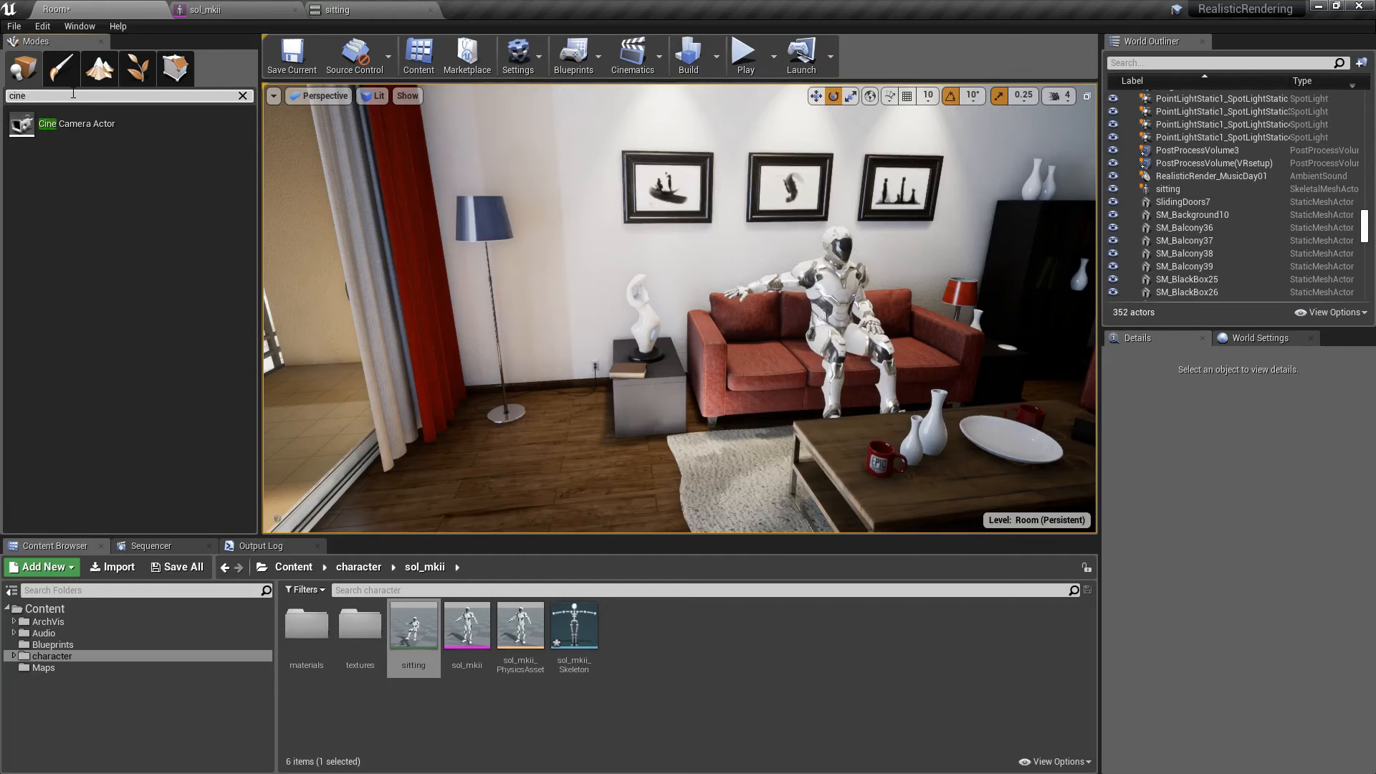
{"action": "left_click_drag", "start_coordinate": [72, 123], "coordinate": [592, 282]}
{"action": "mouse_move", "coordinate": [687, 279]}
{"action": "right_mouse_down"}
{"action": "mouse_move", "coordinate": [609, 281]}
{"action": "mouse_move", "coordinate": [687, 280]}
{"action": "right_mouse_up"}
{"action": "key", "text": "s"}
{"action": "key", "text": "w"}
{"action": "key", "text": "g"}
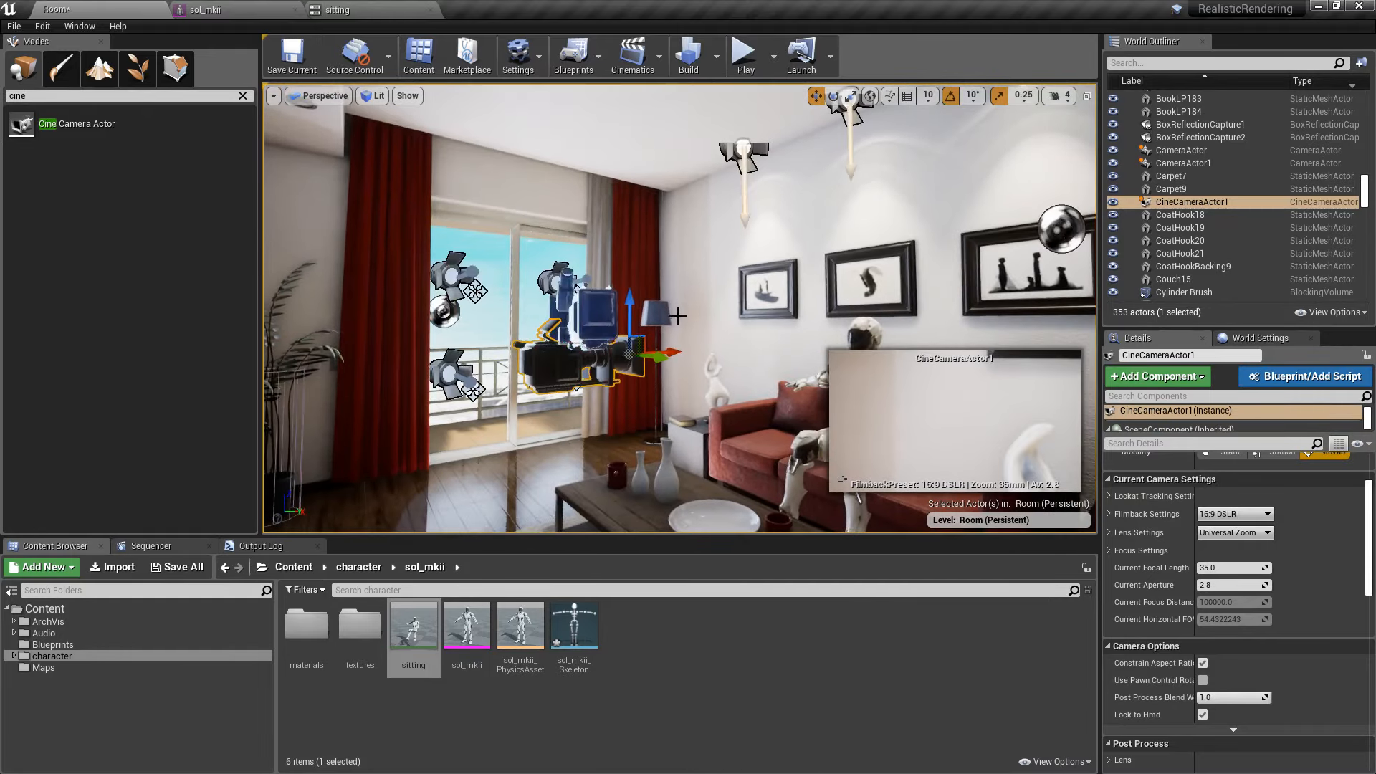
Pilot the new cine camera and aim it toward the character on the sofa in game view.
{"action": "right_click", "coordinate": [582, 338]}
{"action": "left_click", "coordinate": [647, 421]}
{"action": "mouse_move", "coordinate": [718, 366]}
{"action": "right_mouse_down"}
{"action": "mouse_move", "coordinate": [502, 369]}
{"action": "mouse_move", "coordinate": [795, 383]}
{"action": "mouse_move", "coordinate": [573, 369]}
{"action": "mouse_move", "coordinate": [746, 377]}
{"action": "mouse_move", "coordinate": [731, 377]}
{"action": "right_mouse_up"}
{"action": "key", "text": "g"}
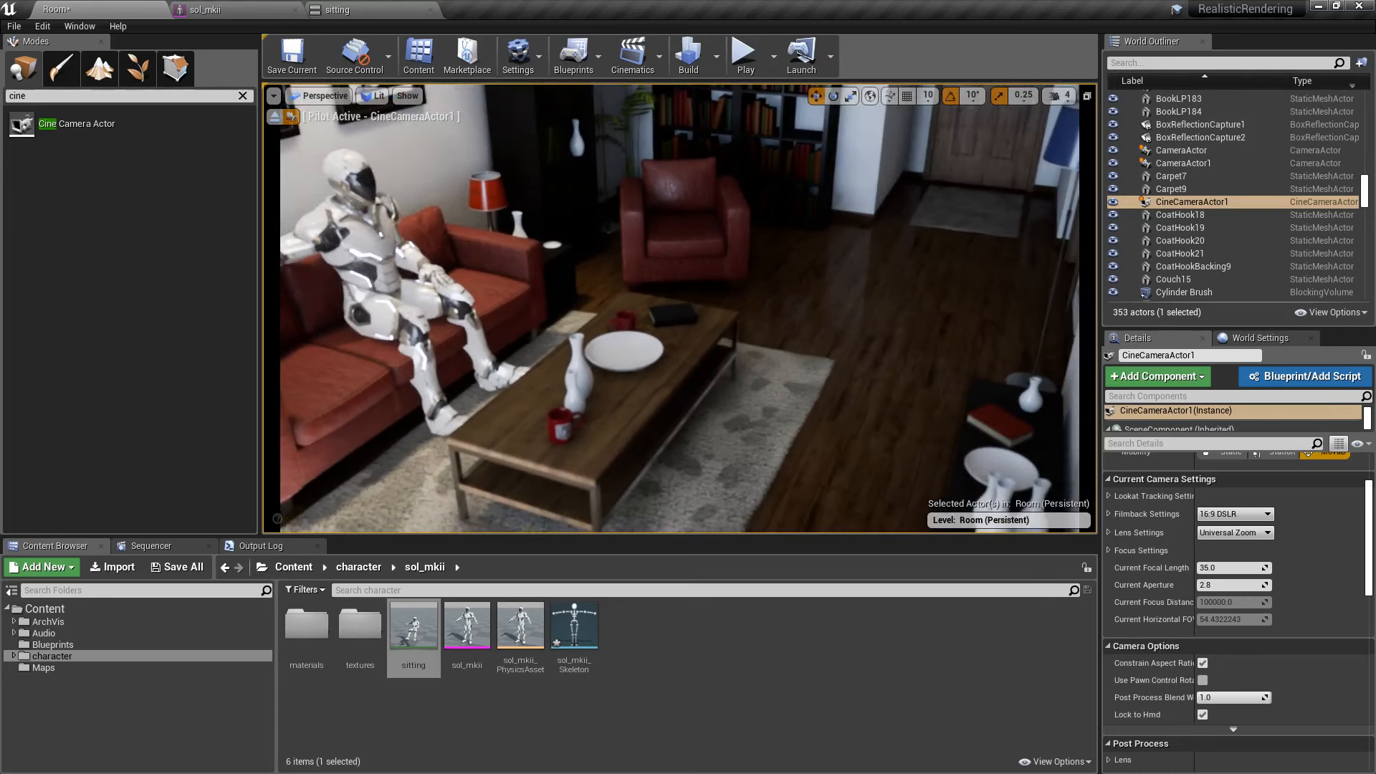
Expand the cine camera's filmback and lens settings and choose the 30mm Prime f/1.4 lens.
{"action": "left_click", "coordinate": [1108, 513]}
{"action": "left_click", "coordinate": [1109, 584]}
{"action": "left_click", "coordinate": [1234, 584]}
{"action": "left_click", "coordinate": [1234, 603]}
{"action": "left_click", "coordinate": [1232, 586]}
{"action": "left_click", "coordinate": [1231, 615]}
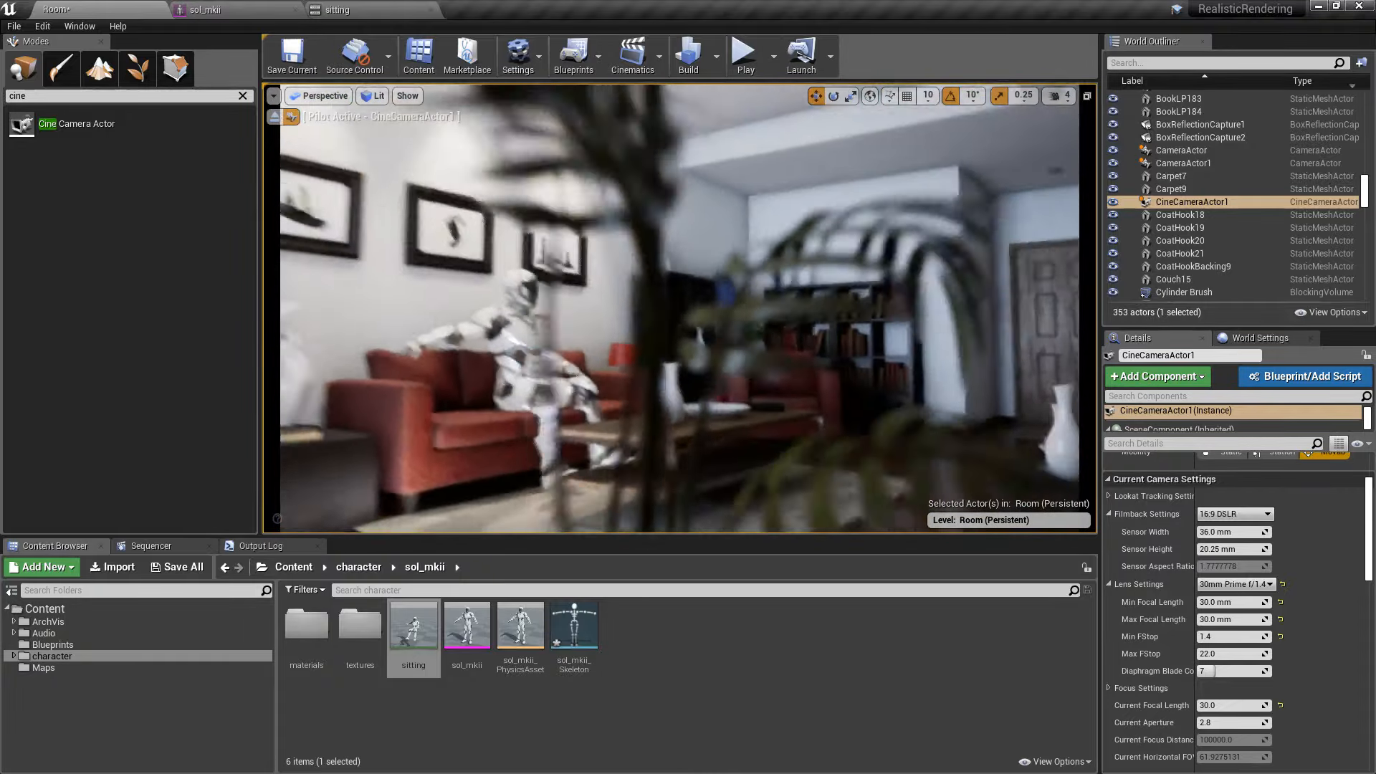
Frame the seated character and room behind blurred foreground plant leaves with camera speed 1, and stop piloting the cine camera.
{"action": "mouse_move", "coordinate": [680, 308]}
{"action": "right_mouse_down"}
{"action": "mouse_move", "coordinate": [666, 308]}
{"action": "mouse_move", "coordinate": [724, 298]}
{"action": "mouse_move", "coordinate": [695, 297]}
{"action": "right_mouse_up"}
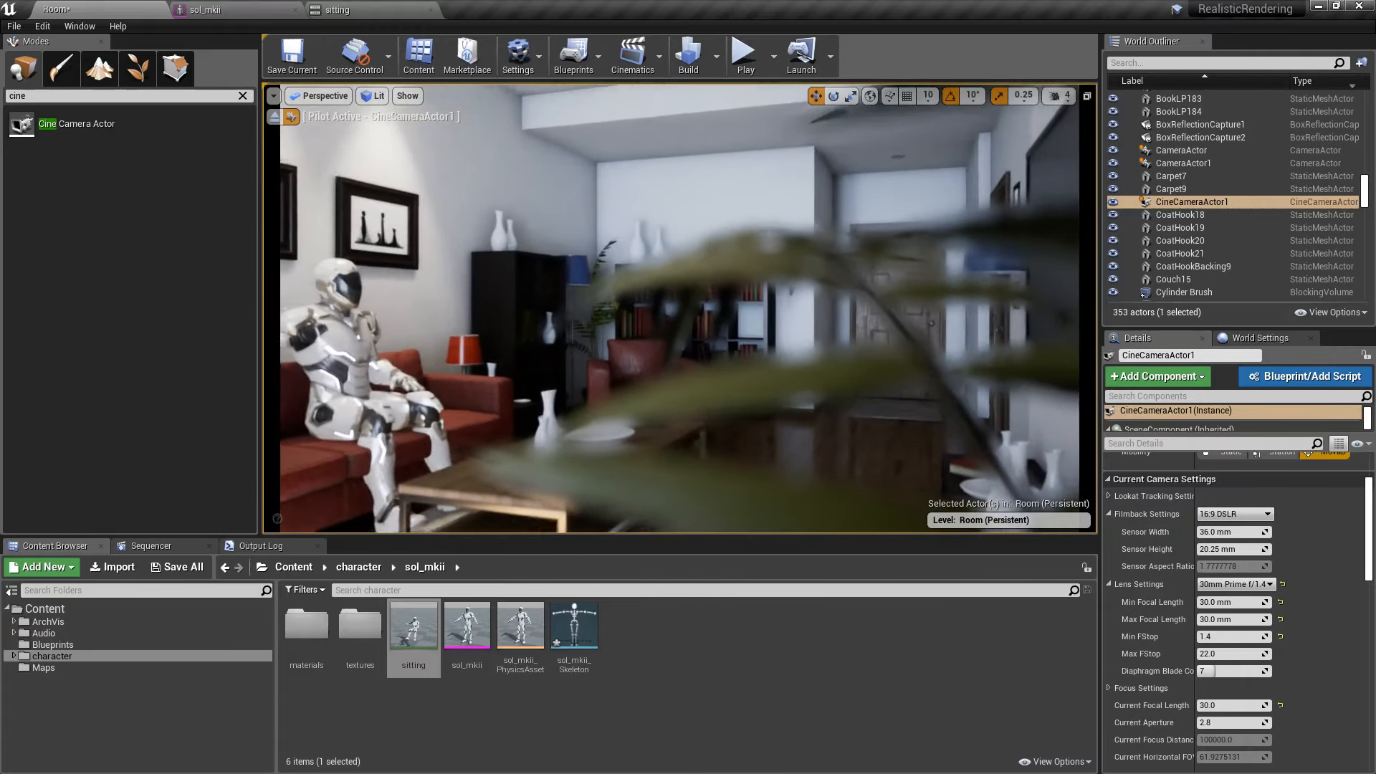
{"action": "right_click_drag", "start_coordinate": [679, 308], "coordinate": [672, 309]}
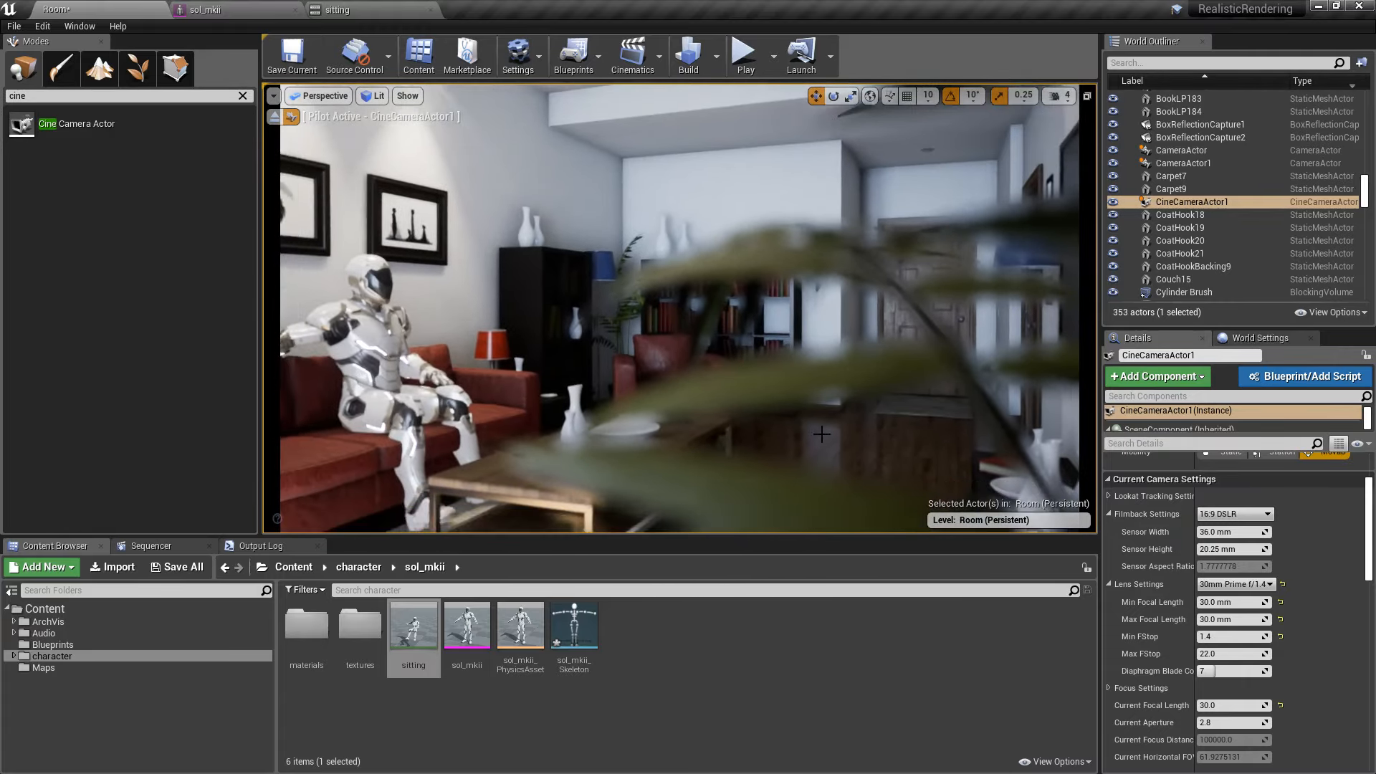
{"action": "right_click_drag", "start_coordinate": [823, 437], "coordinate": [811, 435]}
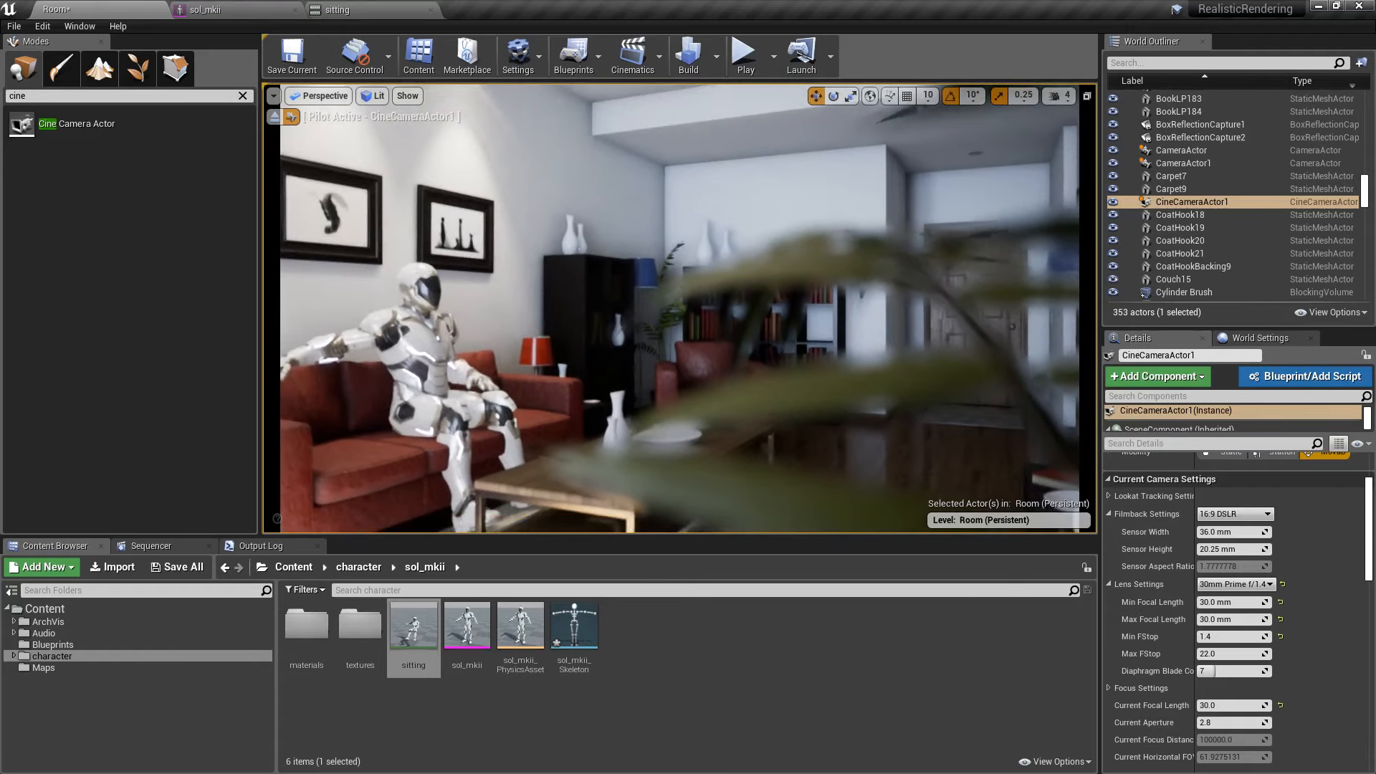
{"action": "left_click", "coordinate": [1060, 95]}
{"action": "mouse_move", "coordinate": [860, 272]}
{"action": "right_mouse_down"}
{"action": "mouse_move", "coordinate": [866, 314]}
{"action": "mouse_move", "coordinate": [881, 278]}
{"action": "right_mouse_up"}
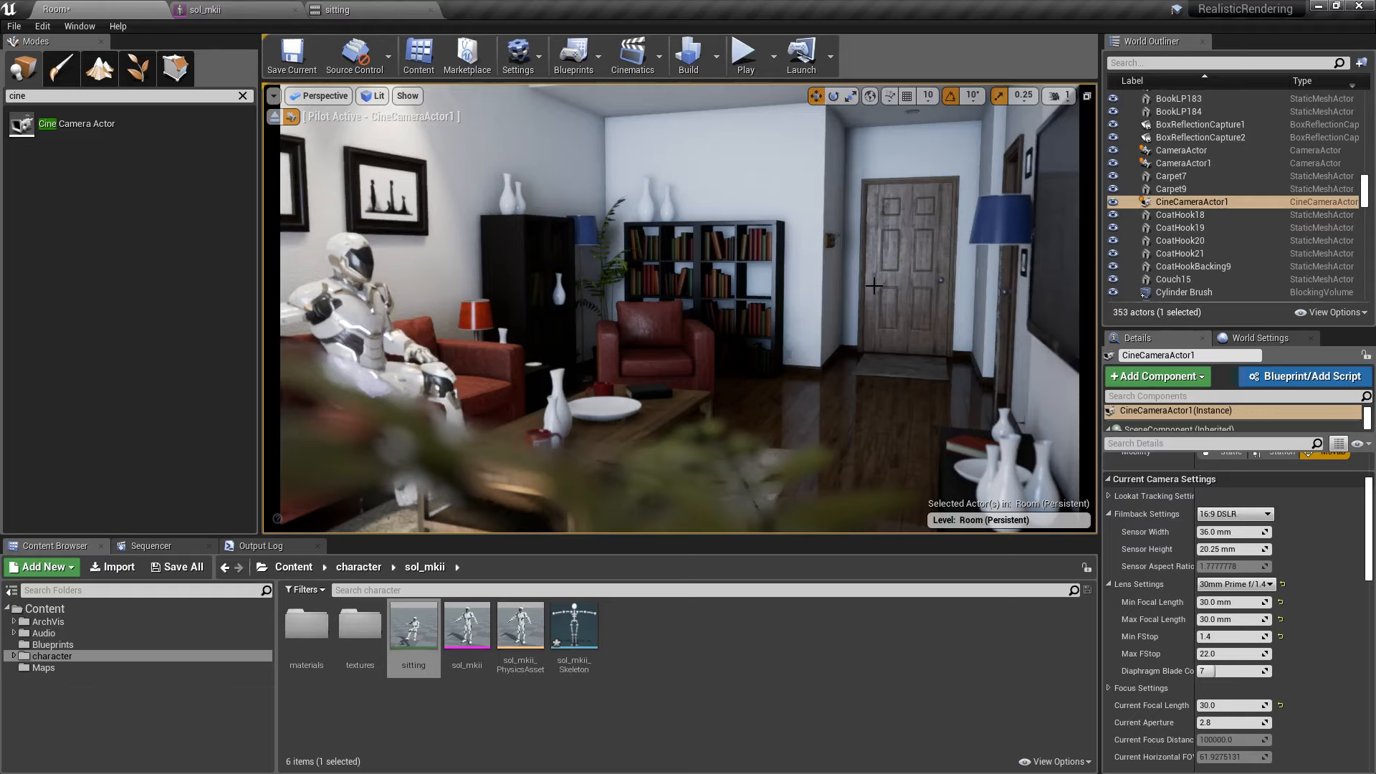
{"action": "left_click", "coordinate": [291, 116]}
Adjust the viewport's camera speed, select the sitting character on the sofa and move in closer to it.
{"action": "right_click_drag", "start_coordinate": [803, 387], "coordinate": [773, 372]}
{"action": "left_click", "coordinate": [1065, 101]}
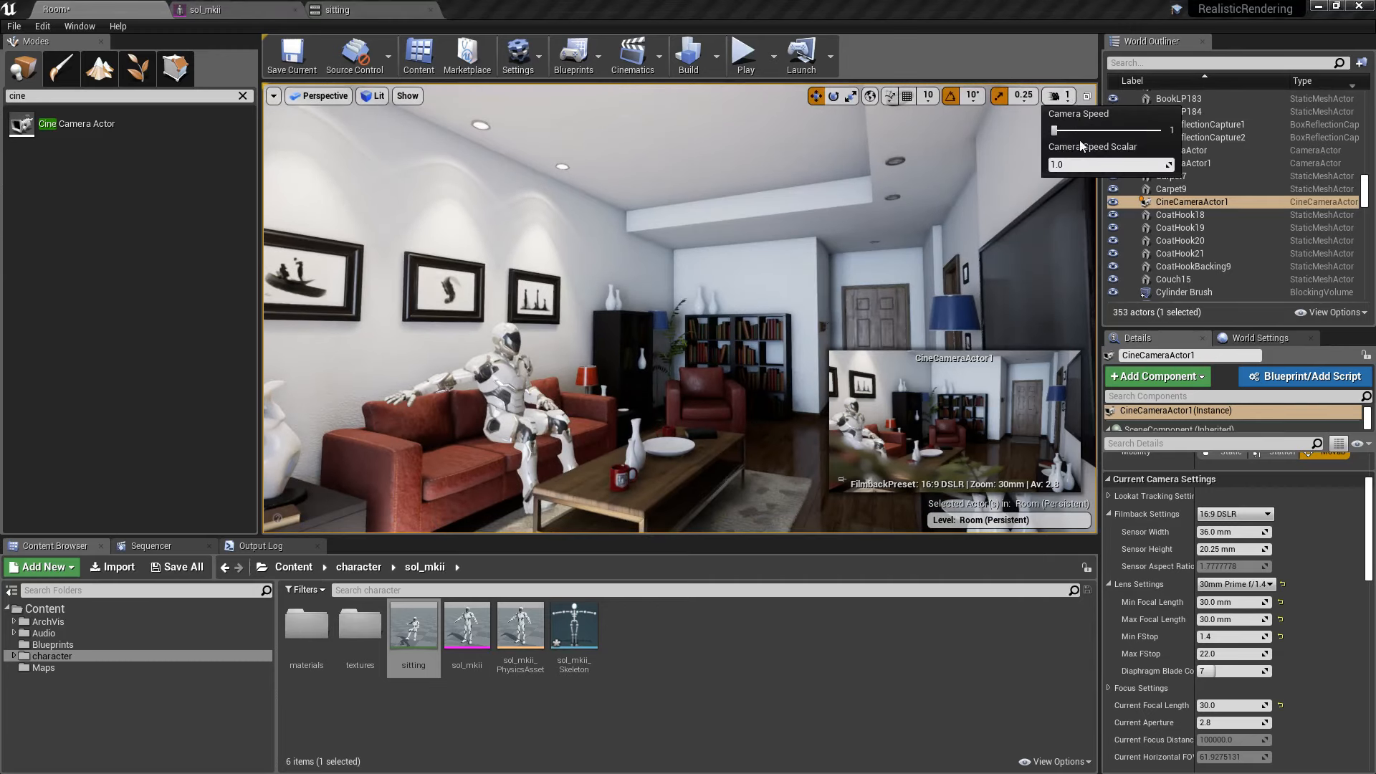
{"action": "right_click_drag", "start_coordinate": [574, 358], "coordinate": [574, 357]}
{"action": "left_click", "coordinate": [574, 356]}
{"action": "right_click_drag", "start_coordinate": [731, 404], "coordinate": [731, 404]}
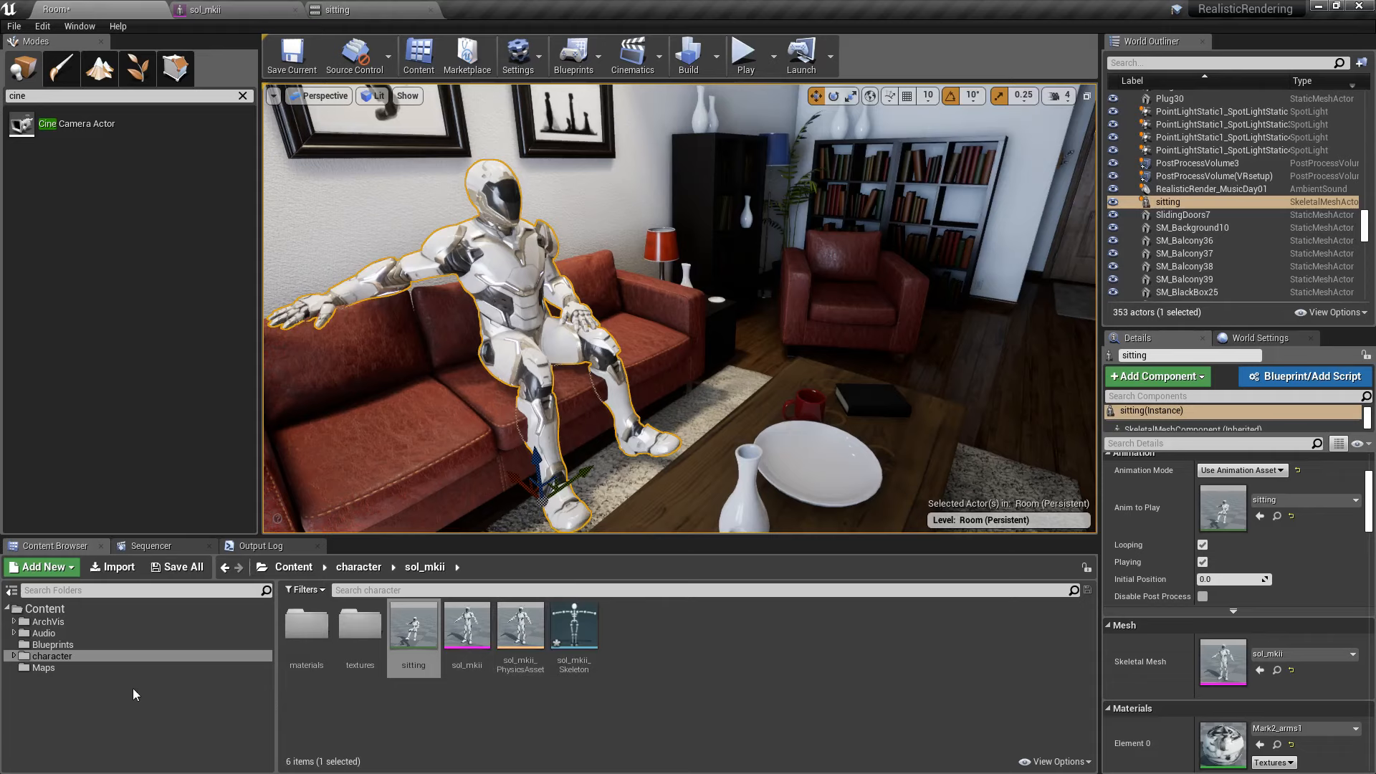
Open the sol_mkii materials folder and examine the material elements assigned to the sitting character.
{"action": "double_click", "coordinate": [307, 625]}
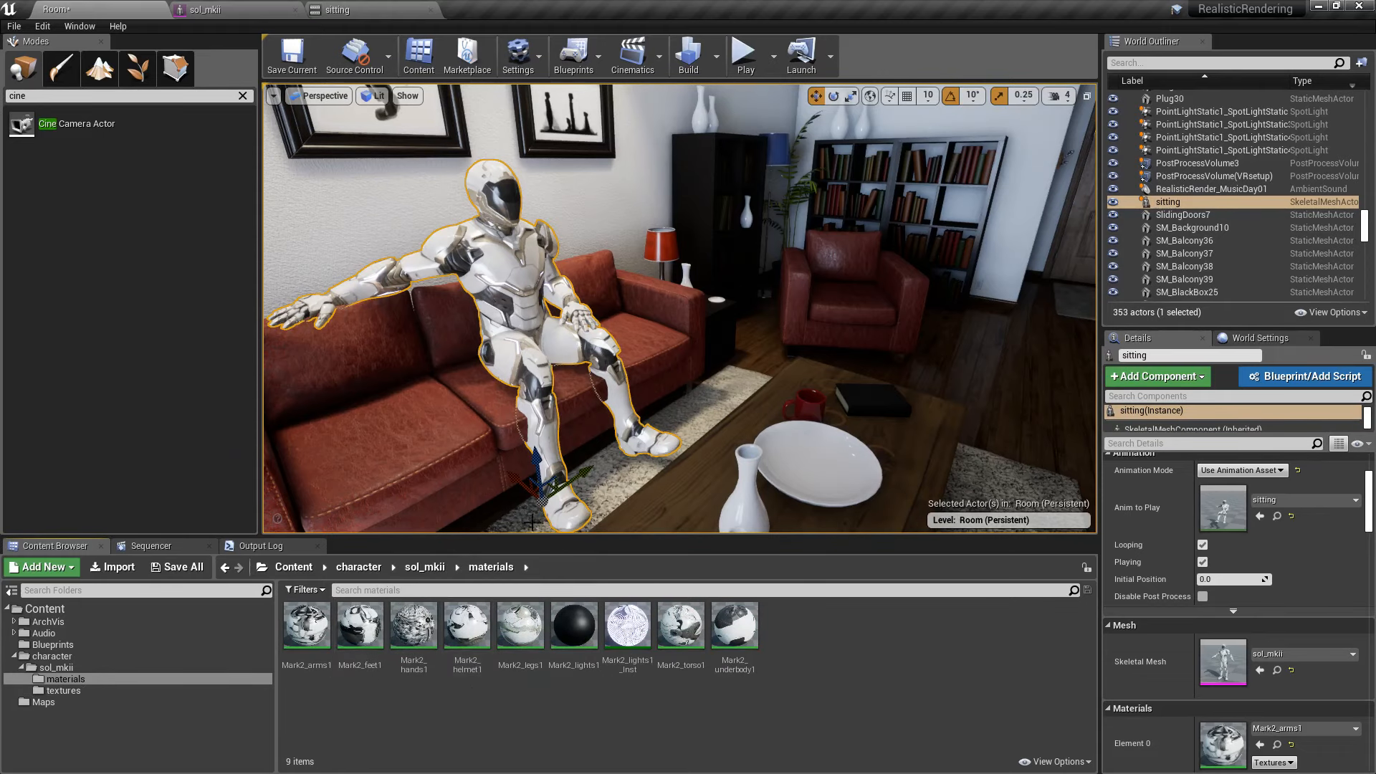
{"action": "scroll", "coordinate": [1303, 601], "scroll_direction": "down", "scroll_amount": 6}
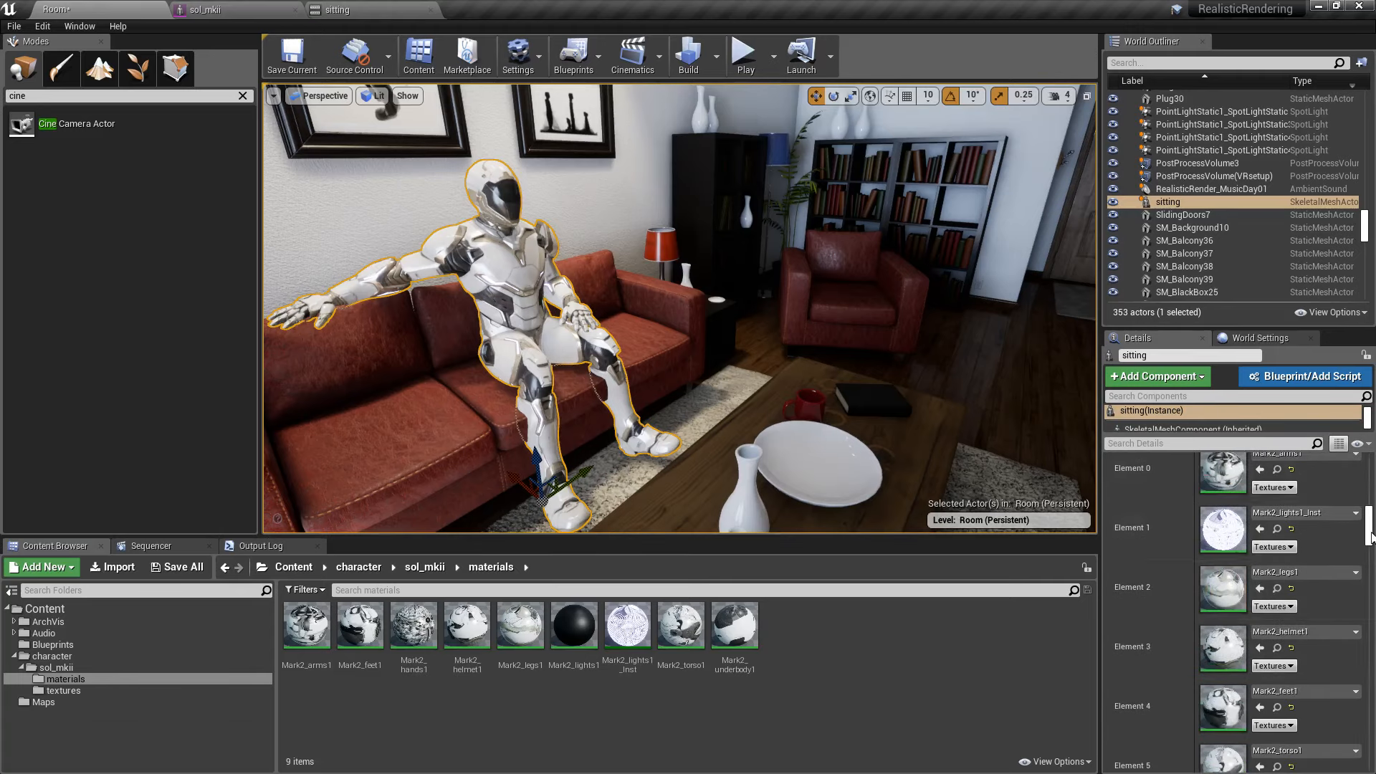
{"action": "left_click_drag", "start_coordinate": [1370, 533], "coordinate": [1371, 550]}
{"action": "scroll", "coordinate": [1261, 616], "scroll_direction": "up", "scroll_amount": 3}
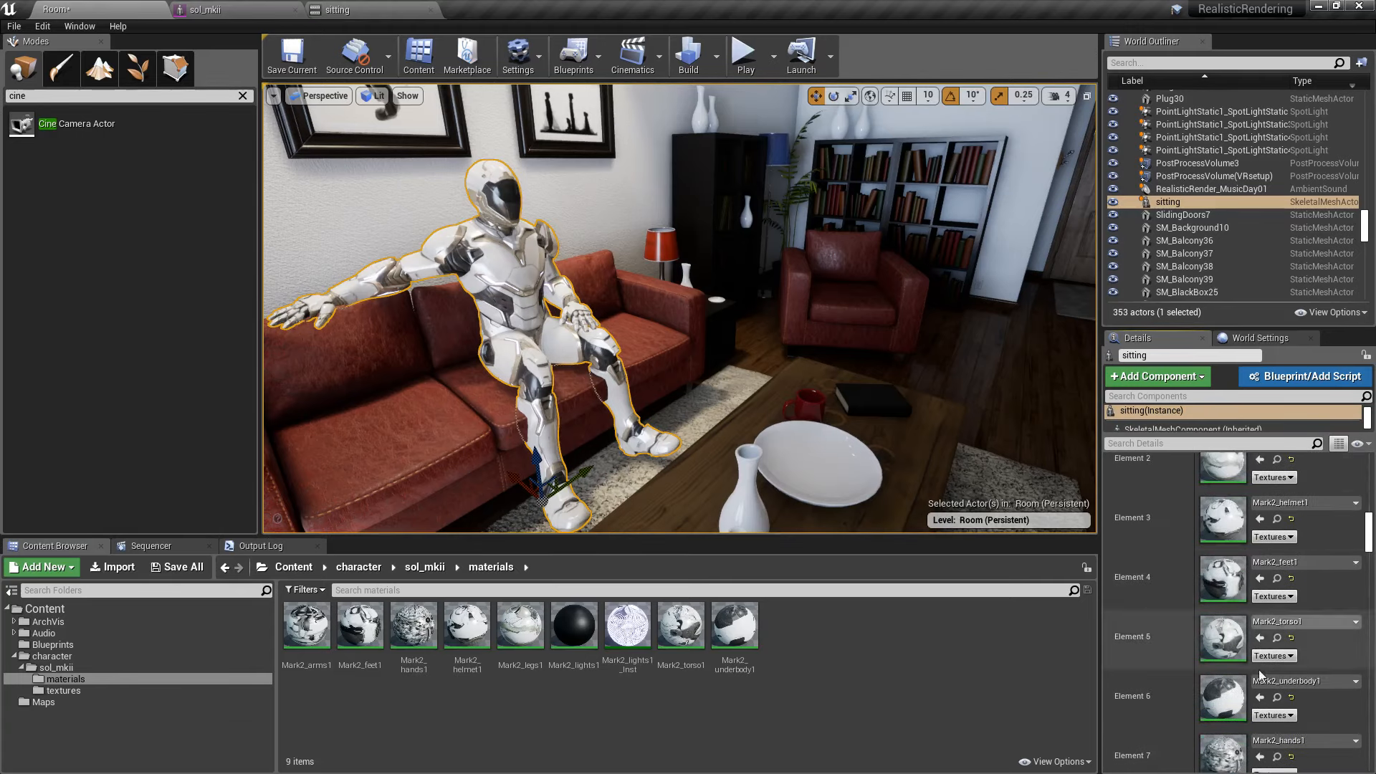
{"action": "scroll", "coordinate": [1228, 649], "scroll_direction": "up", "scroll_amount": 5}
{"action": "scroll", "coordinate": [1228, 650], "scroll_direction": "down", "scroll_amount": 2}
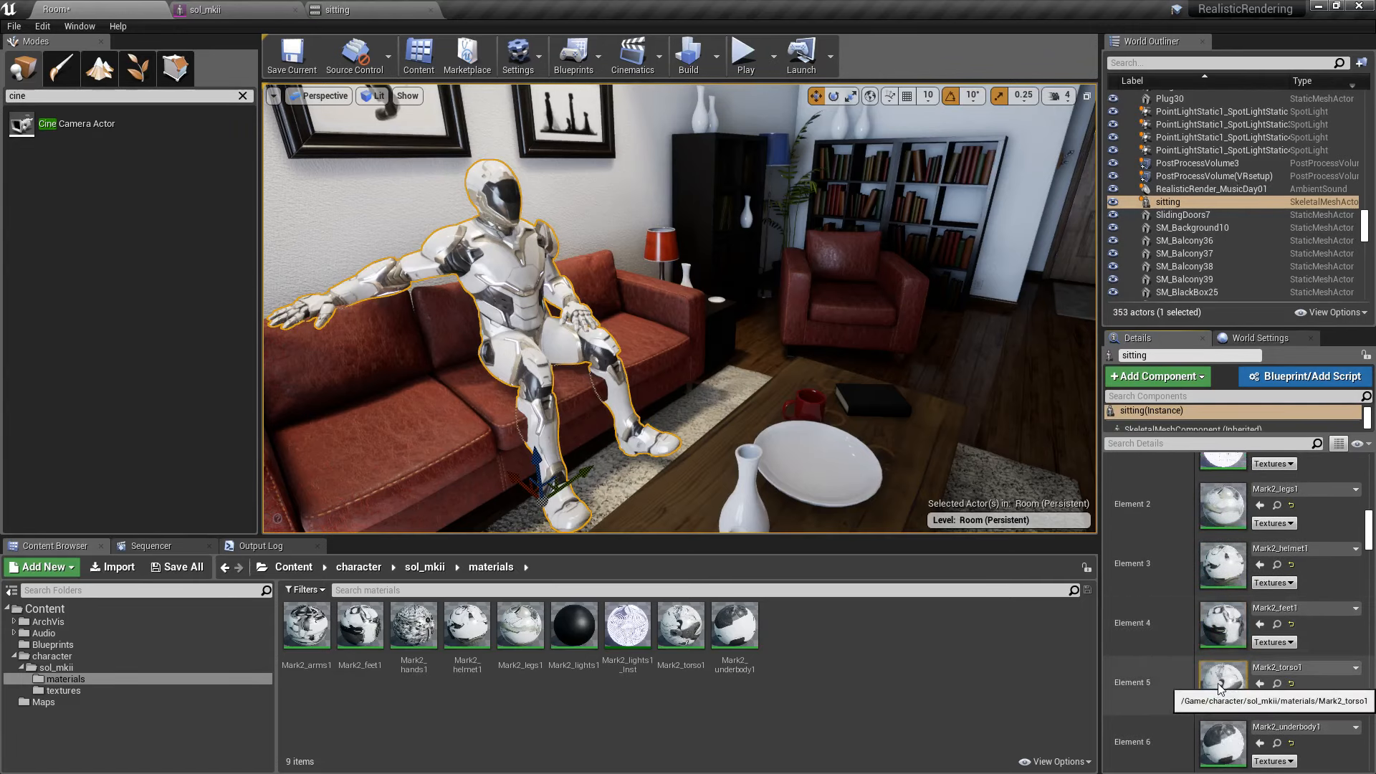
Open the Mark2_torso1 material and connect a new Constant3Vector node to its Emissive Color input.
{"action": "double_click", "coordinate": [1223, 682]}
{"action": "right_click_drag", "start_coordinate": [563, 473], "coordinate": [755, 524]}
{"action": "right_click_drag", "start_coordinate": [505, 408], "coordinate": [672, 395]}
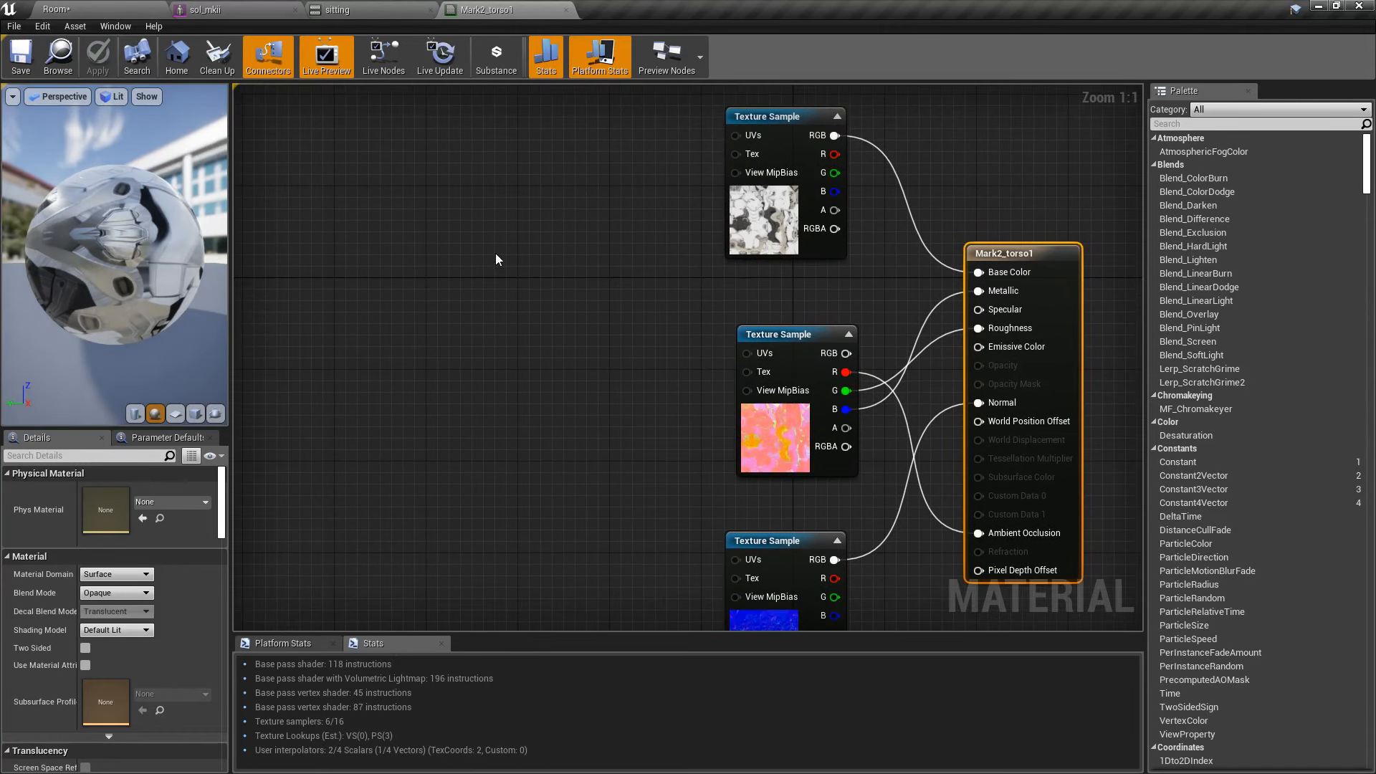
{"action": "left_click", "coordinate": [495, 252]}
{"action": "left_click_drag", "start_coordinate": [585, 281], "coordinate": [1016, 347]}
Set the emissive constant to a pale green of about 0.267, 0.661, 0.37 and apply the torso material.
{"action": "double_click", "coordinate": [547, 310]}
{"action": "left_click", "coordinate": [650, 452]}
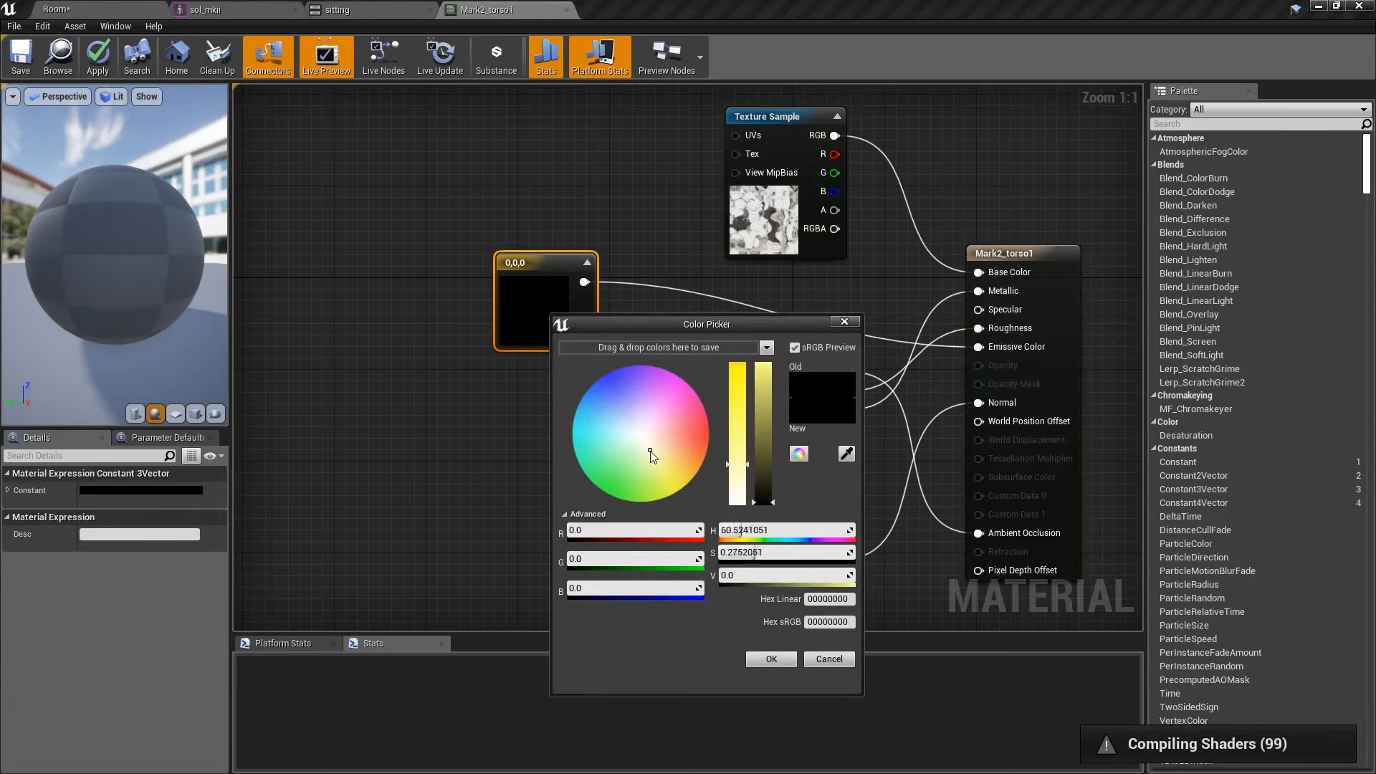
{"action": "left_click_drag", "start_coordinate": [650, 456], "coordinate": [612, 458]}
{"action": "left_click_drag", "start_coordinate": [766, 459], "coordinate": [768, 411]}
{"action": "left_click", "coordinate": [772, 659]}
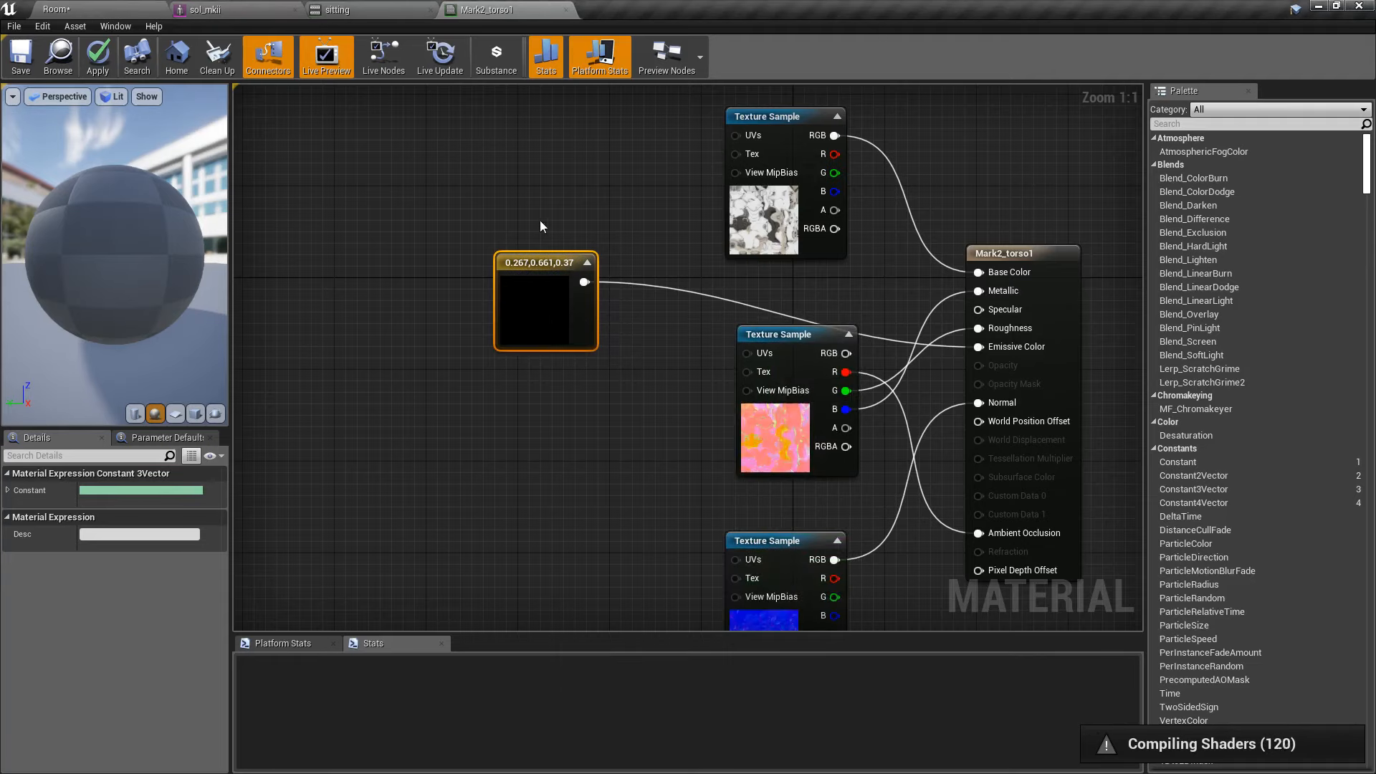
{"action": "left_click", "coordinate": [96, 59]}
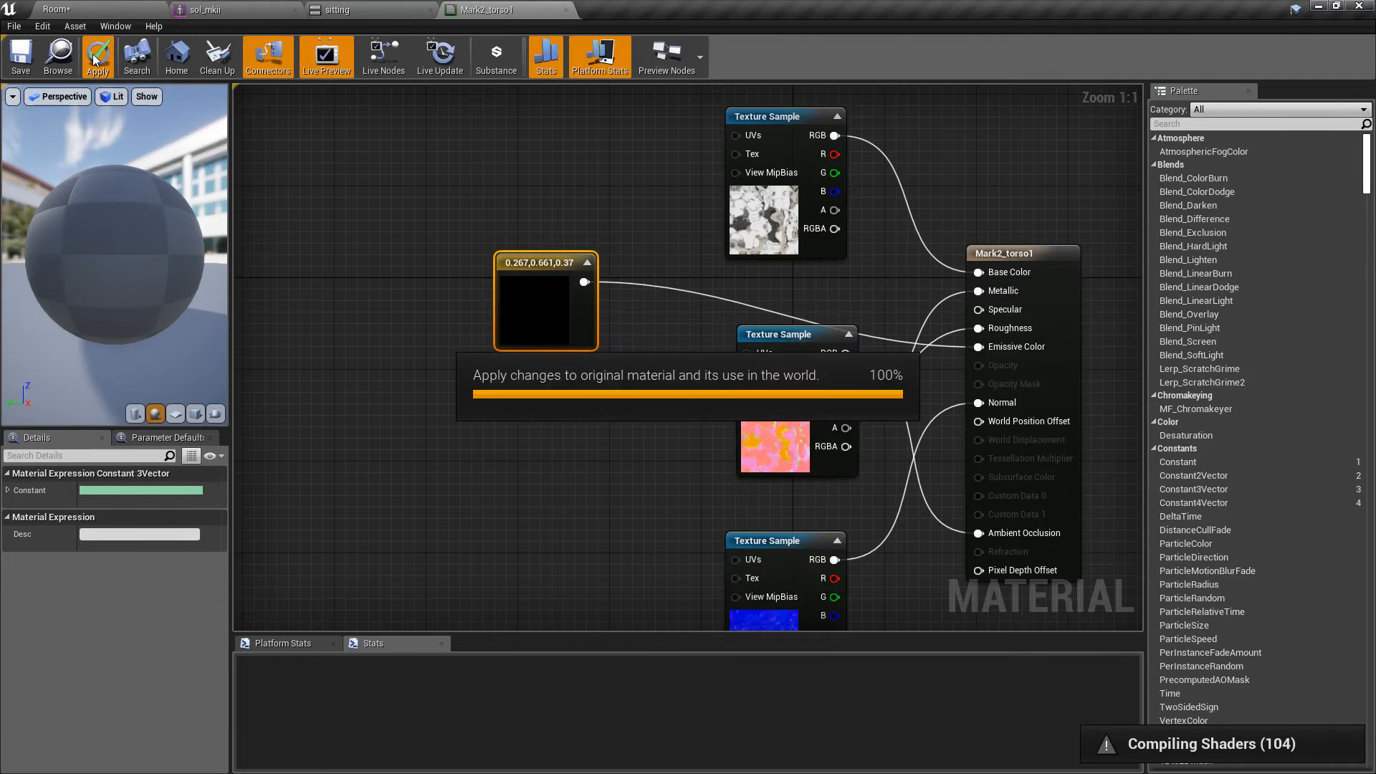
Check the torso's glow on the sitting character in the room and set the Mark2_torso1 emissive constant to 0, 0.1, 0.
{"action": "left_click", "coordinate": [85, 7]}
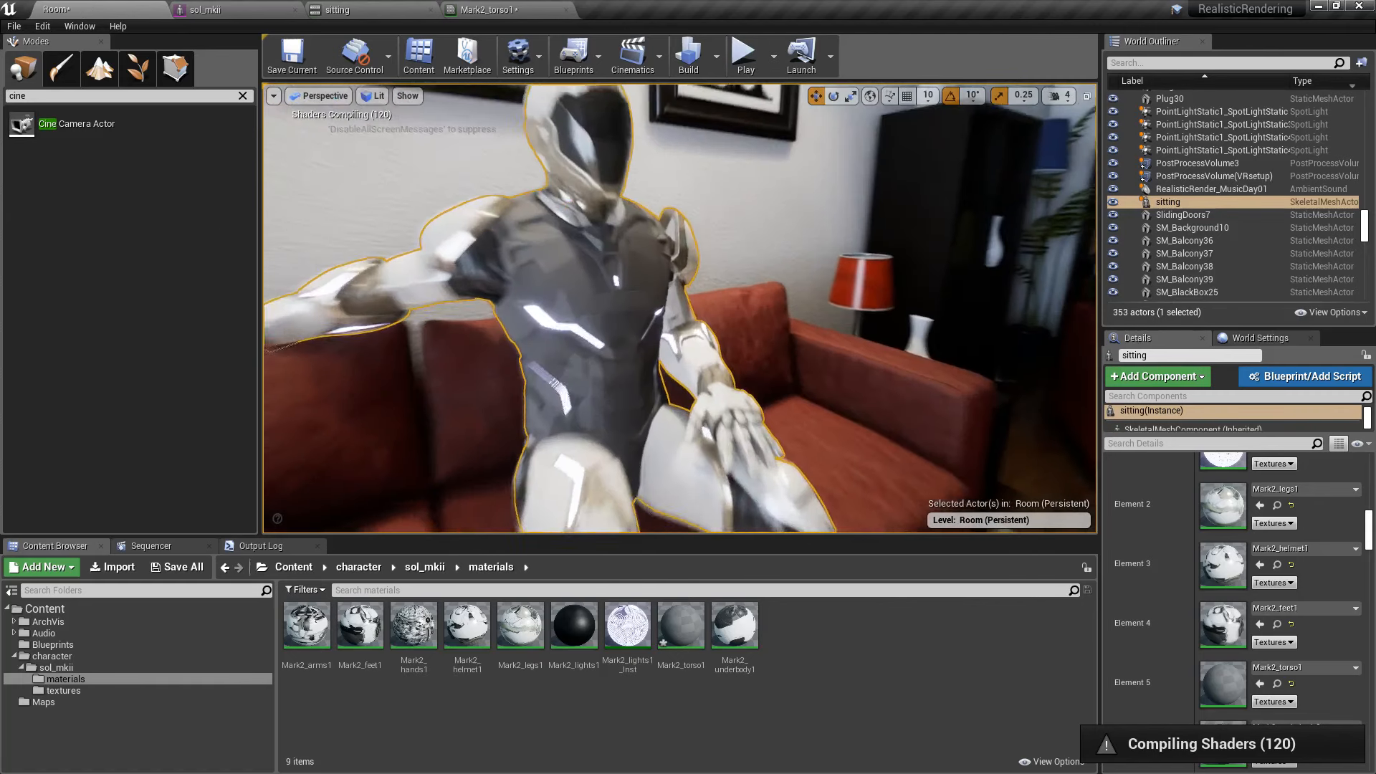
{"action": "scroll", "coordinate": [679, 308], "scroll_direction": "down", "scroll_amount": 5}
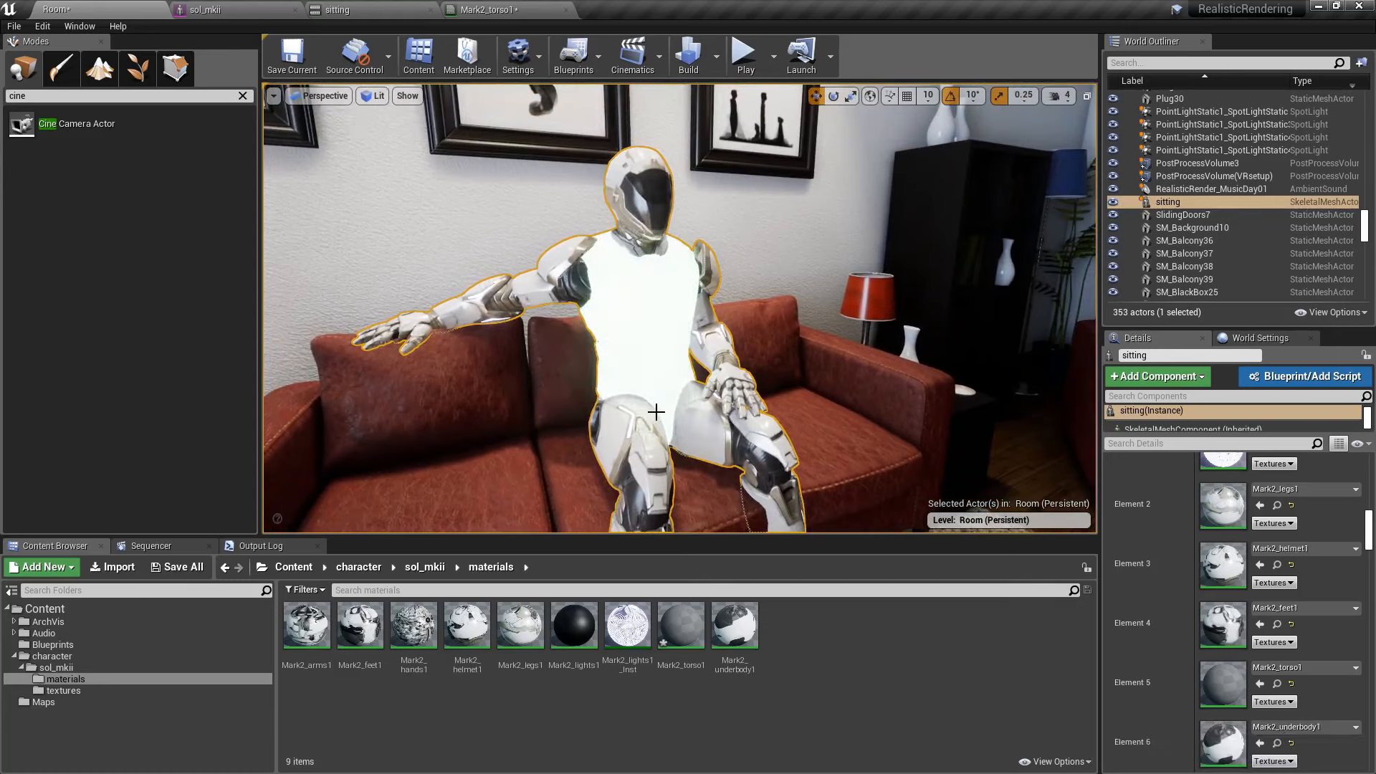
{"action": "left_click", "coordinate": [484, 9]}
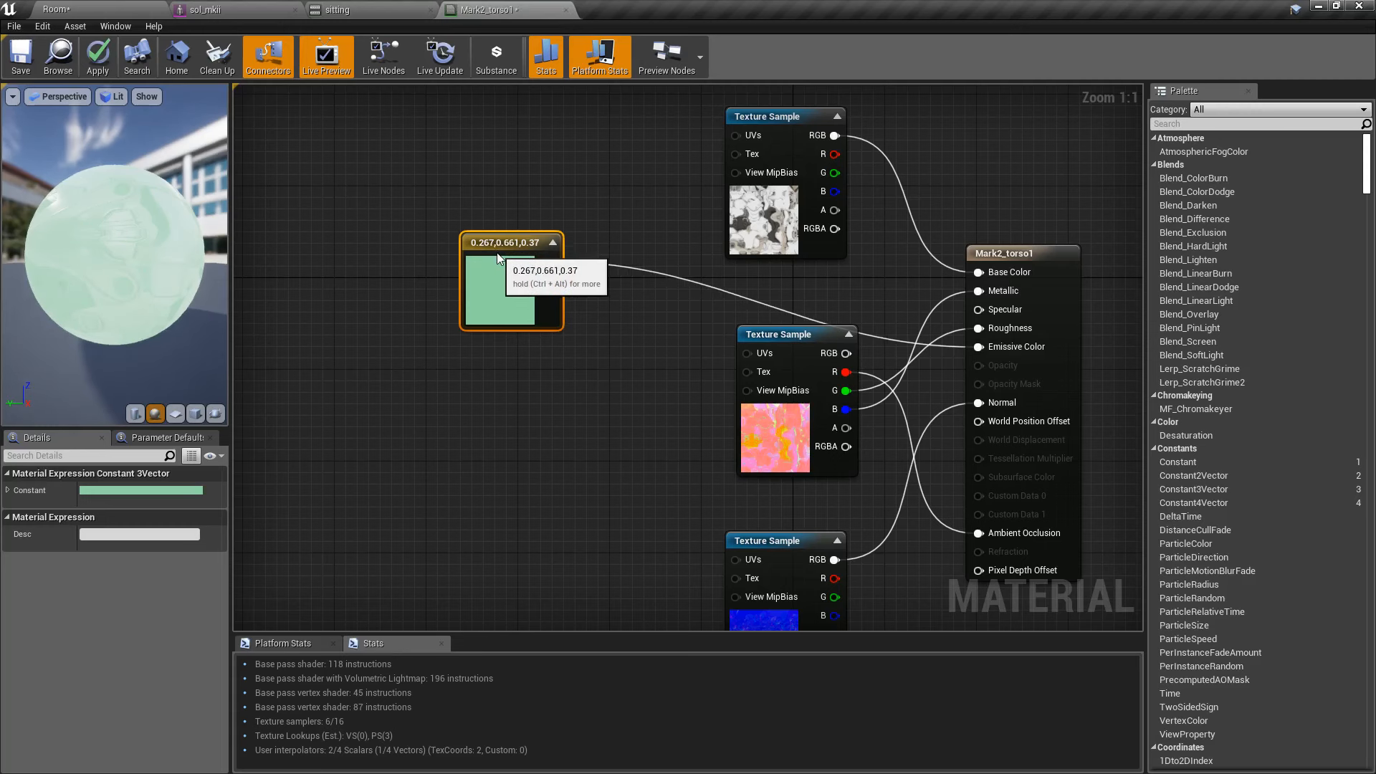
{"action": "double_click", "coordinate": [497, 288]}
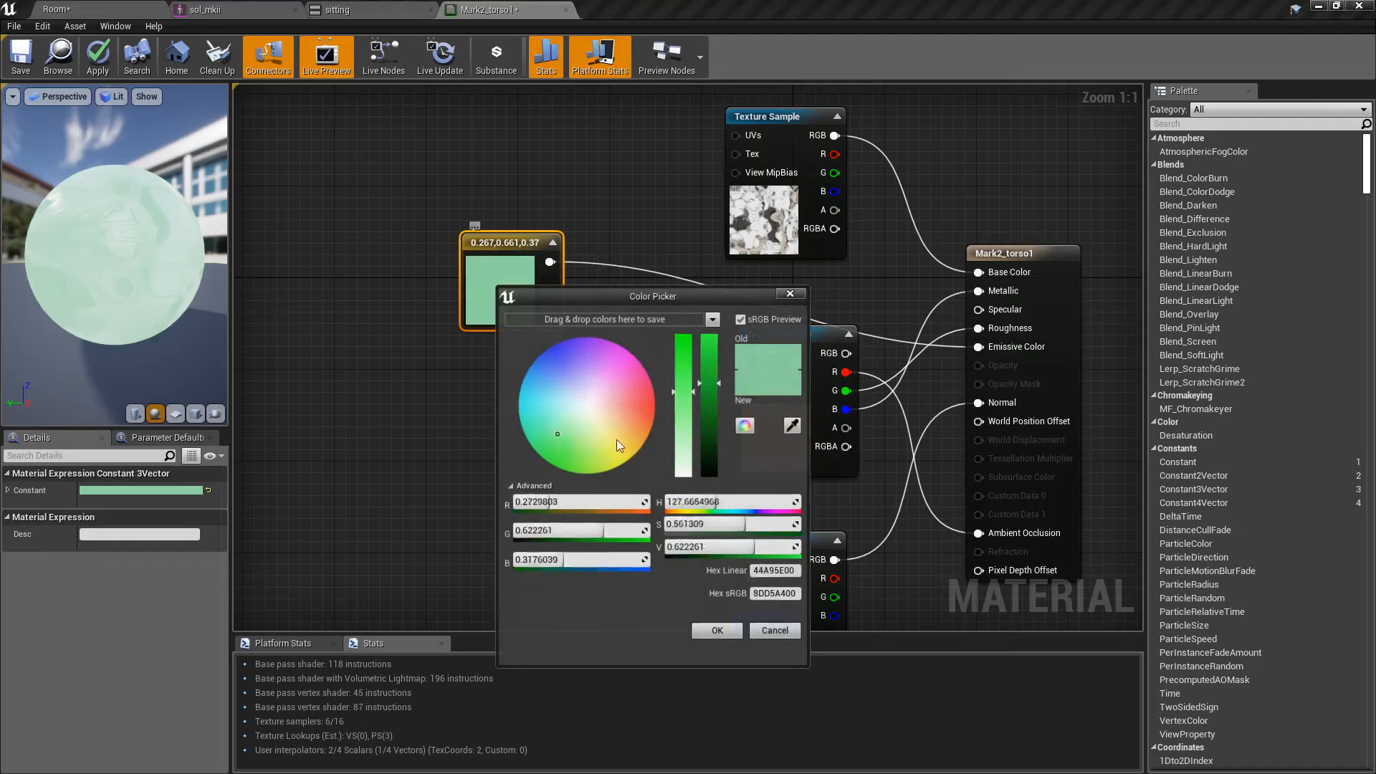
{"action": "left_click", "coordinate": [607, 504]}
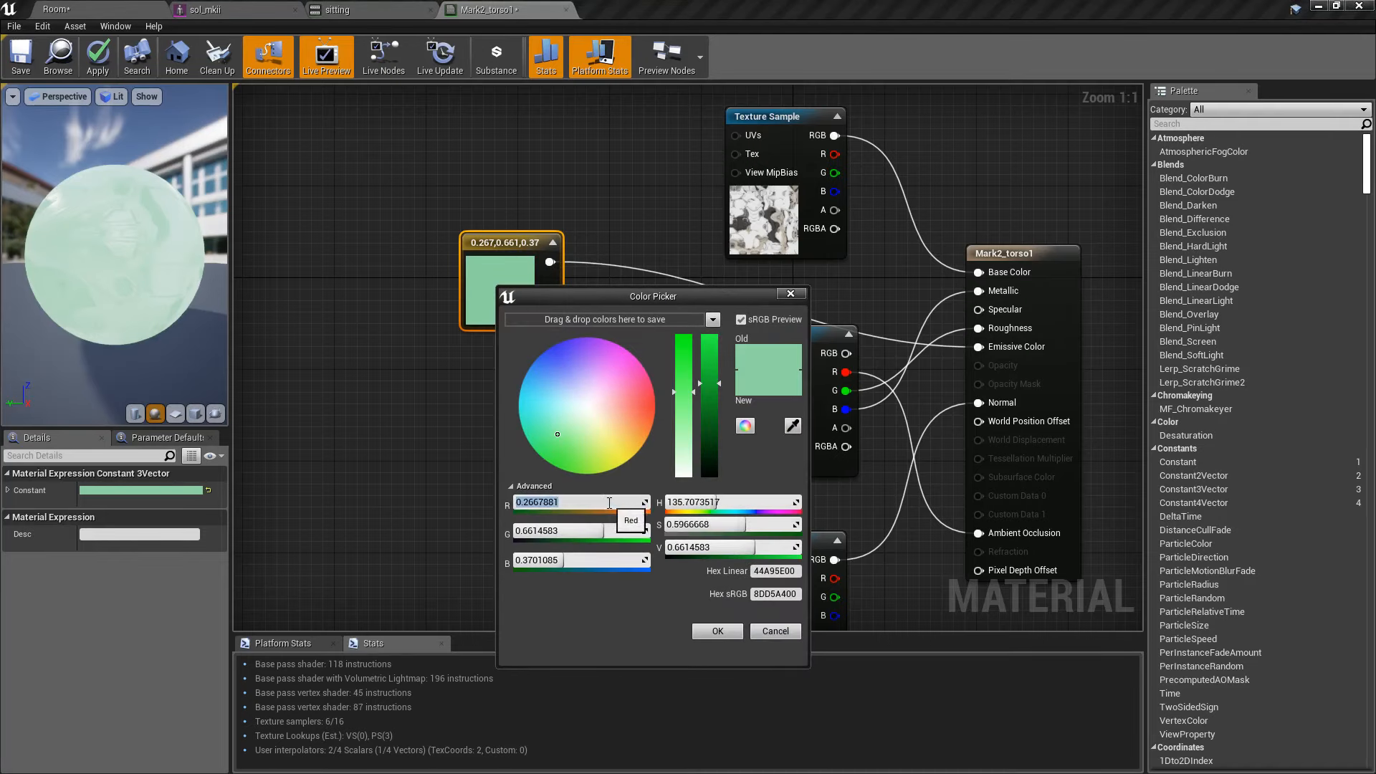
{"action": "type", "text": "0"}
{"action": "key", "text": "Tab"}
{"action": "type", "text": "0.1"}
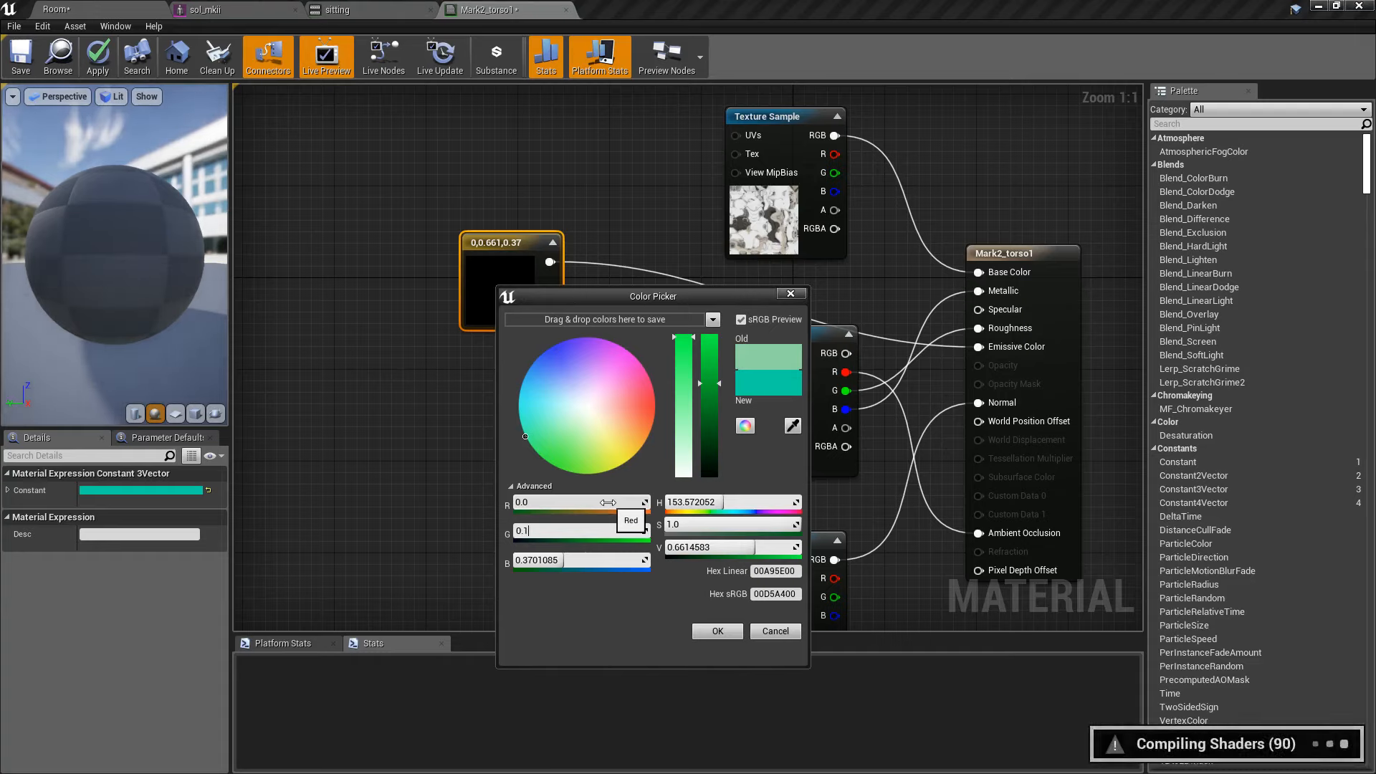
{"action": "key", "text": "Tab"}
{"action": "type", "text": "0"}
{"action": "key", "text": "Return"}
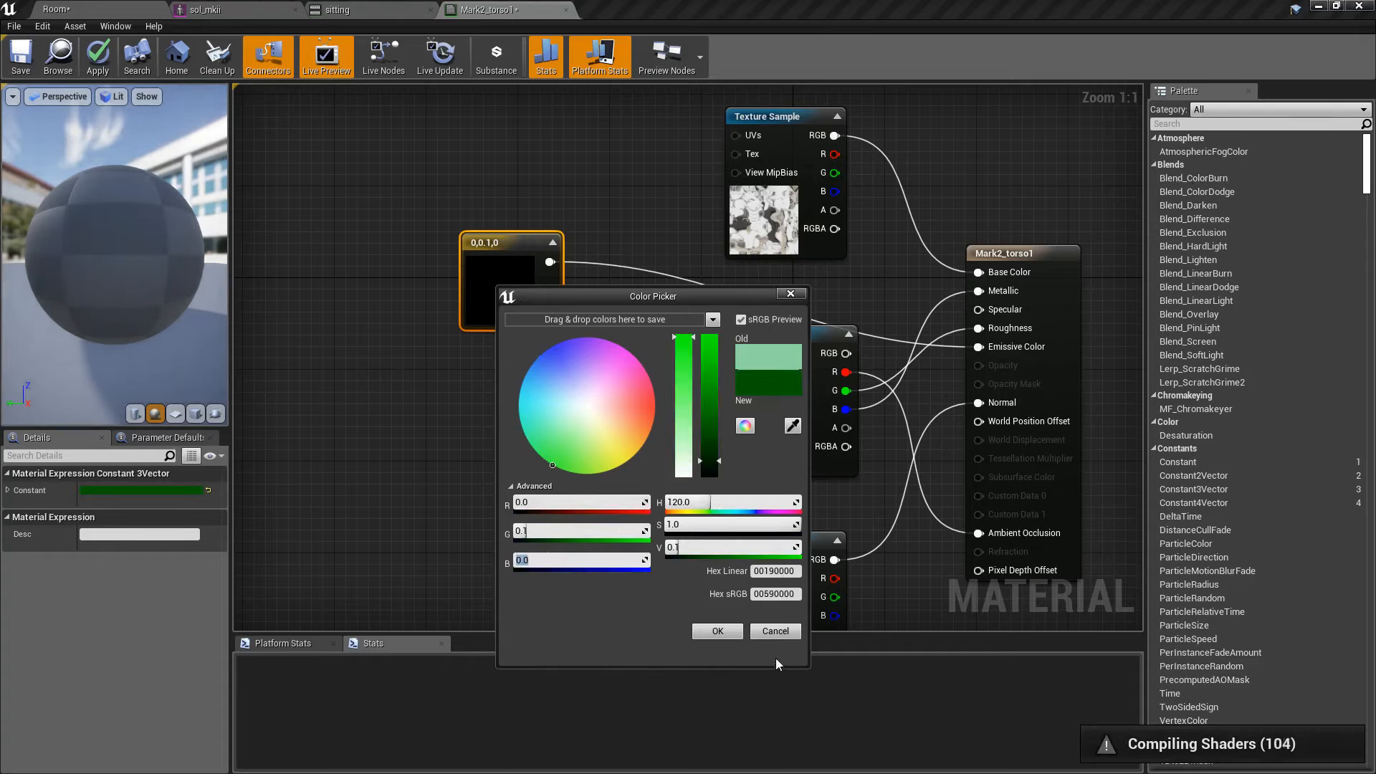
{"action": "left_click", "coordinate": [720, 630]}
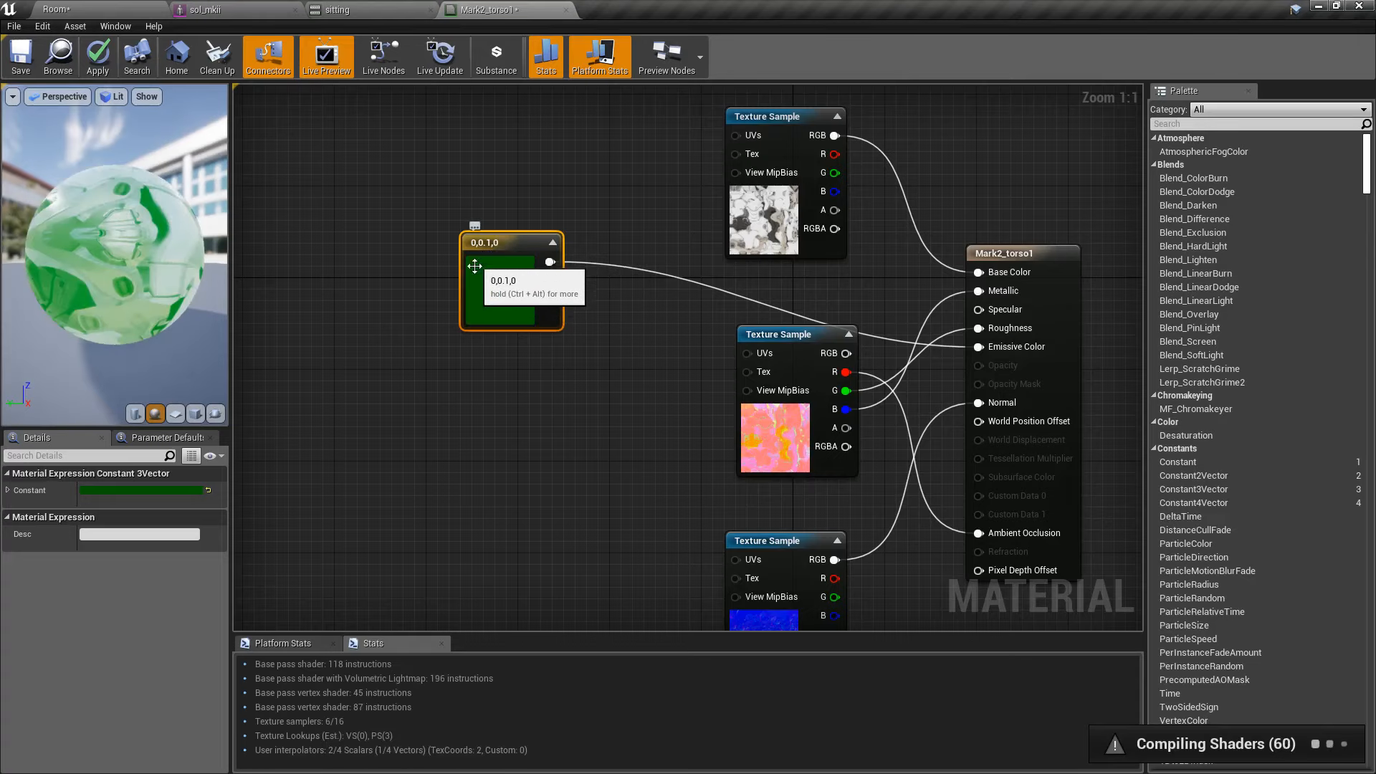
Add a Multiply node fed by the green constant into its A input and connect its output to Emissive Color.
{"action": "left_click_drag", "start_coordinate": [500, 233], "coordinate": [561, 275]}
{"action": "type", "text": "multiply"}
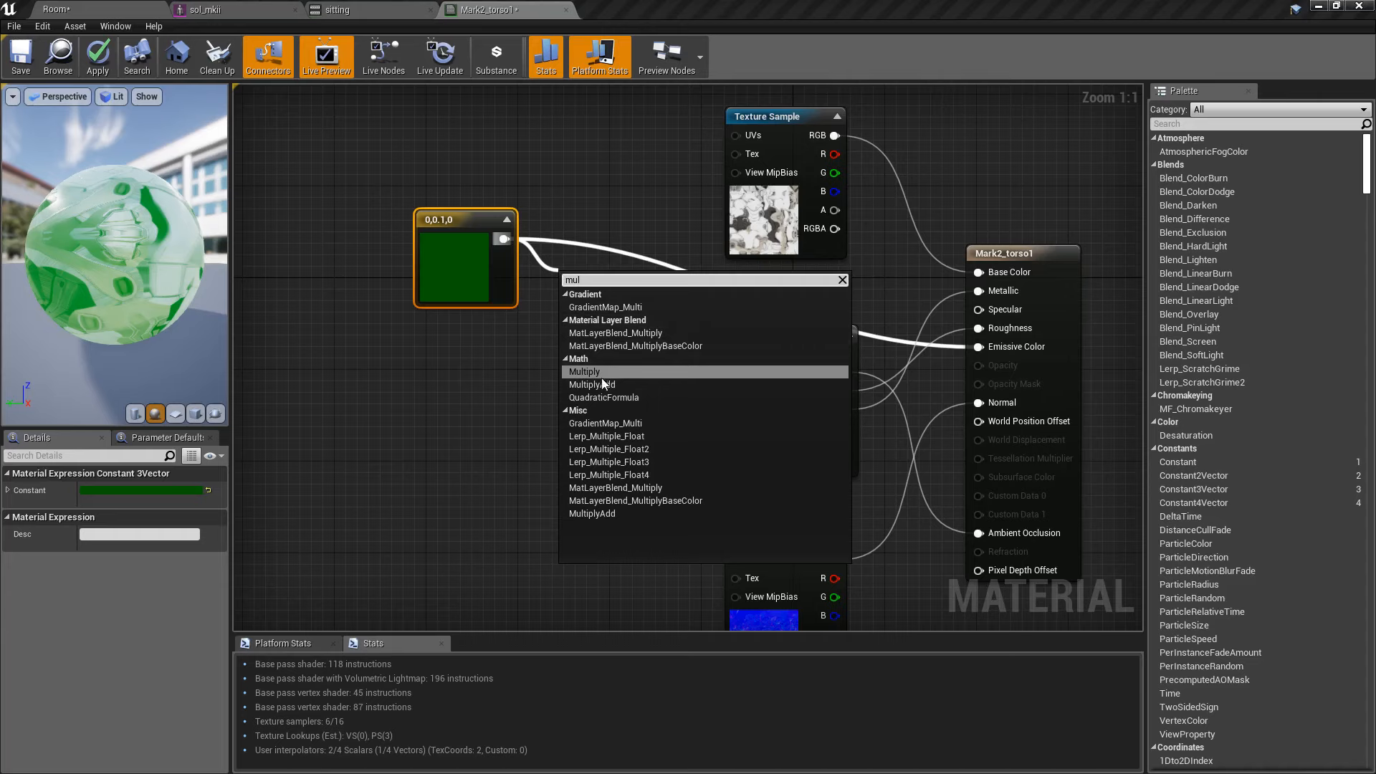
{"action": "left_click", "coordinate": [602, 375]}
{"action": "key", "text": "Delete"}
{"action": "left_click_drag", "start_coordinate": [503, 238], "coordinate": [584, 301]}
{"action": "type", "text": "mul;"}
{"action": "key", "text": "BackSpace"}
{"action": "left_click", "coordinate": [647, 372]}
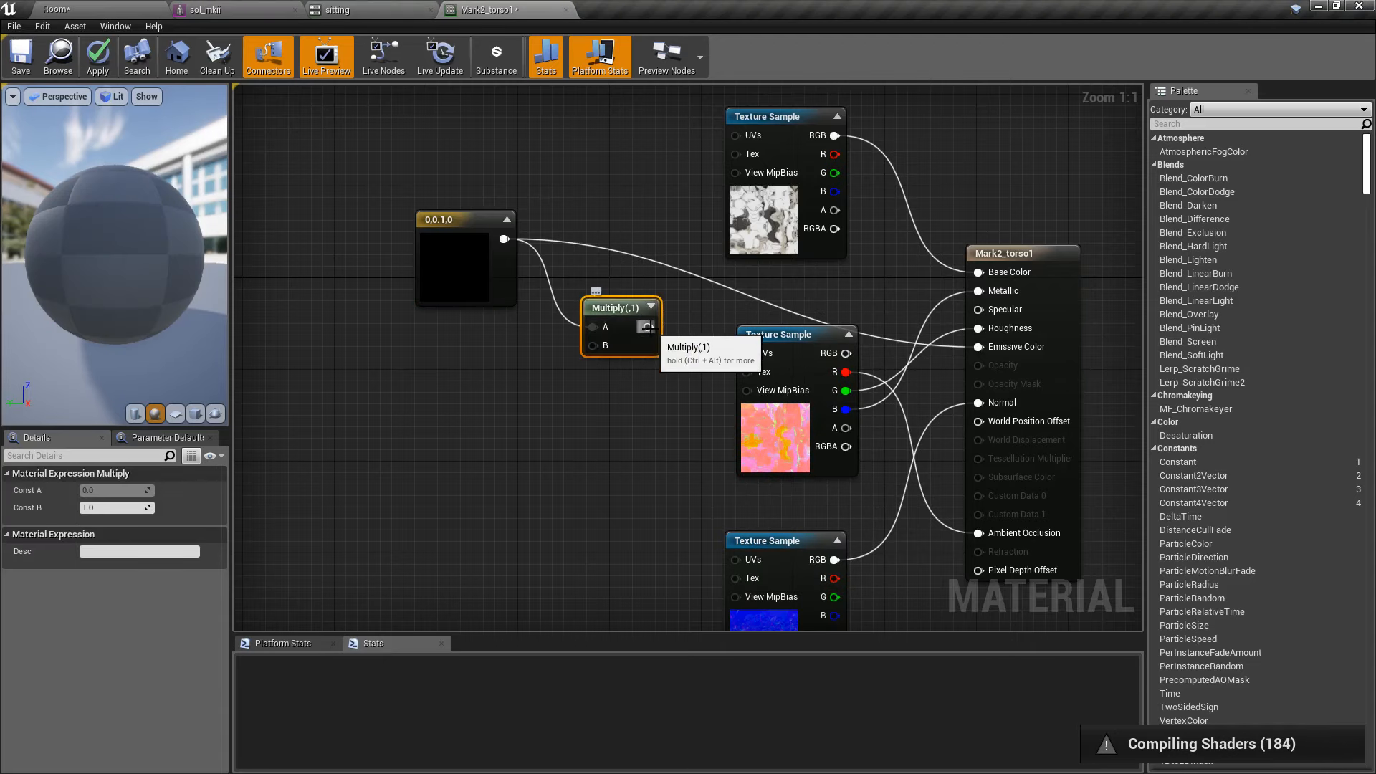
{"action": "left_click_drag", "start_coordinate": [648, 327], "coordinate": [1014, 348]}
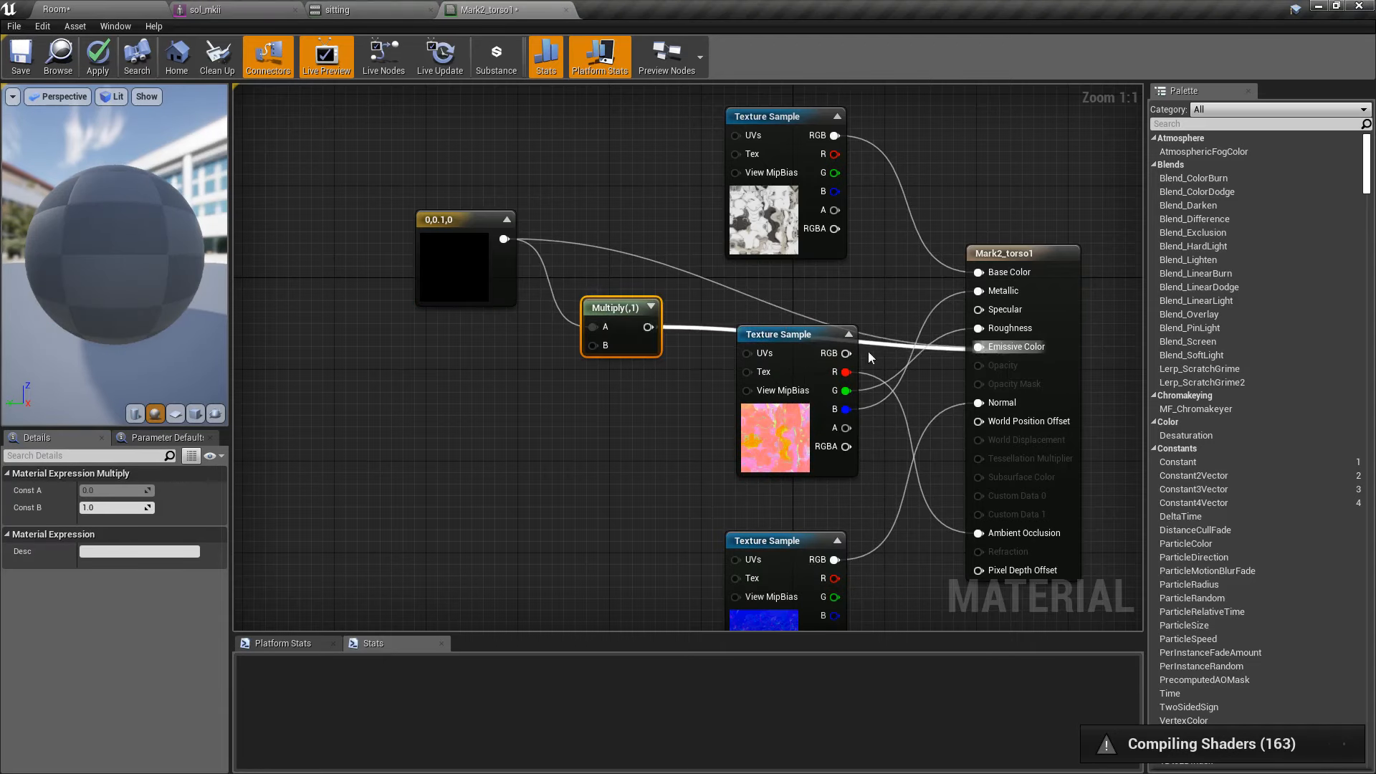
Set the Multiply node's Const B to 0.1 and brighten the constant to pure green 0, 1, 0, applying the material.
{"action": "left_click", "coordinate": [144, 507]}
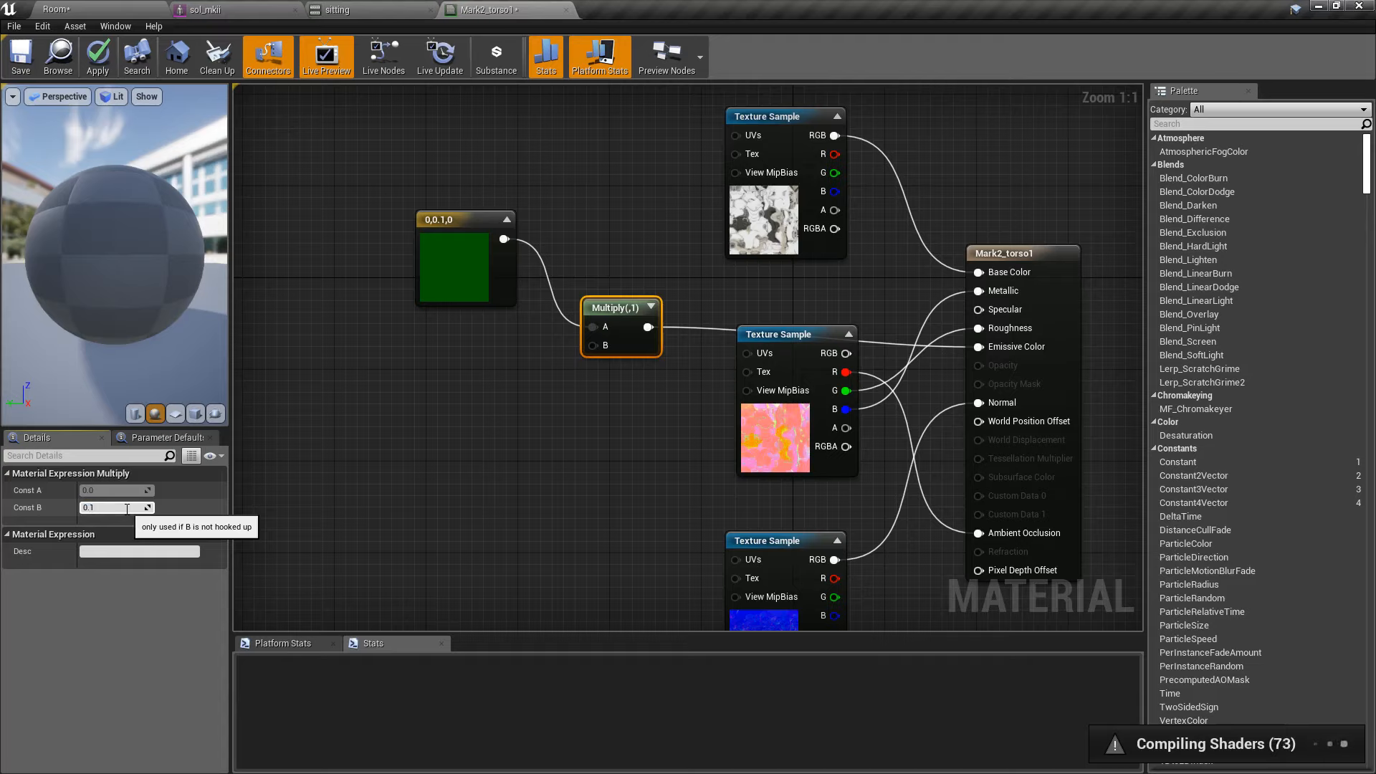
{"action": "type", "text": "0.1"}
{"action": "double_click", "coordinate": [459, 270]}
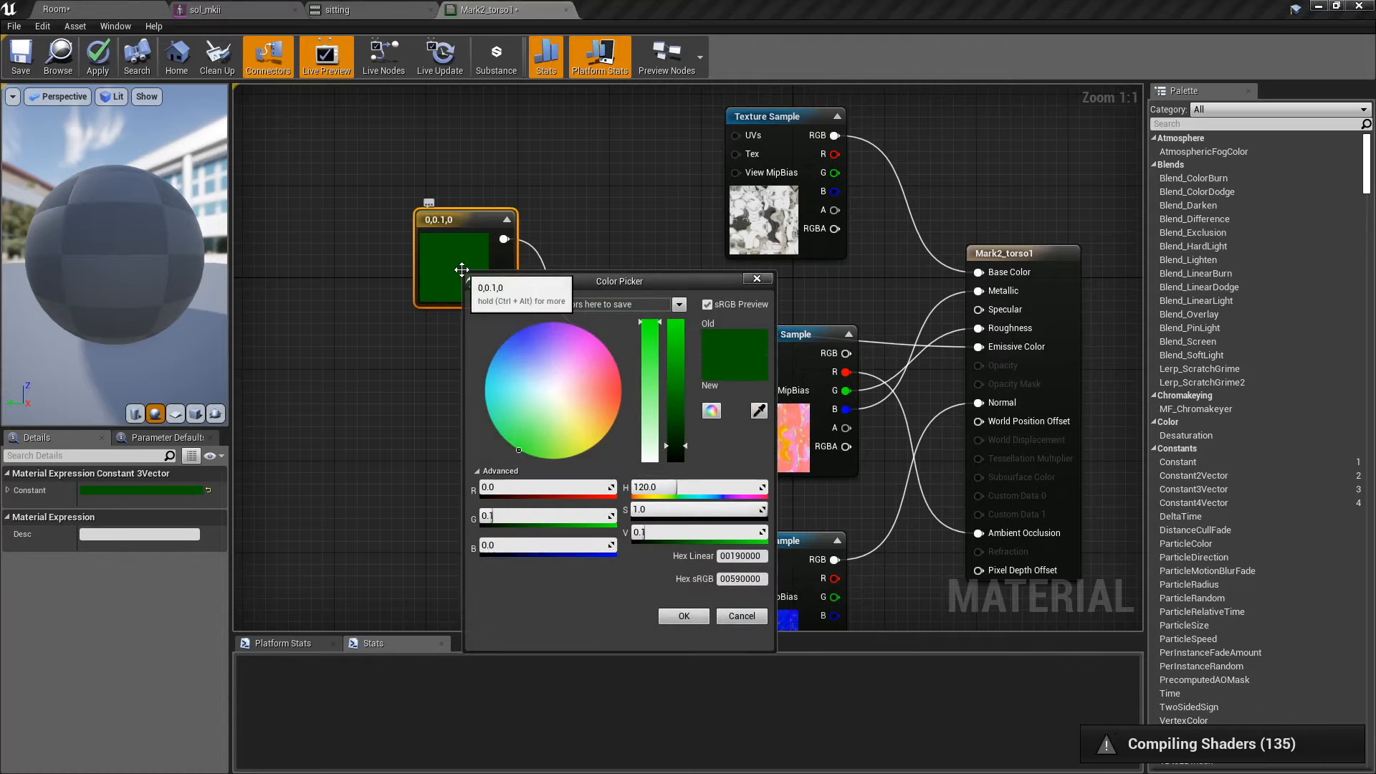
{"action": "left_click_drag", "start_coordinate": [673, 408], "coordinate": [674, 323]}
{"action": "left_click", "coordinate": [683, 616]}
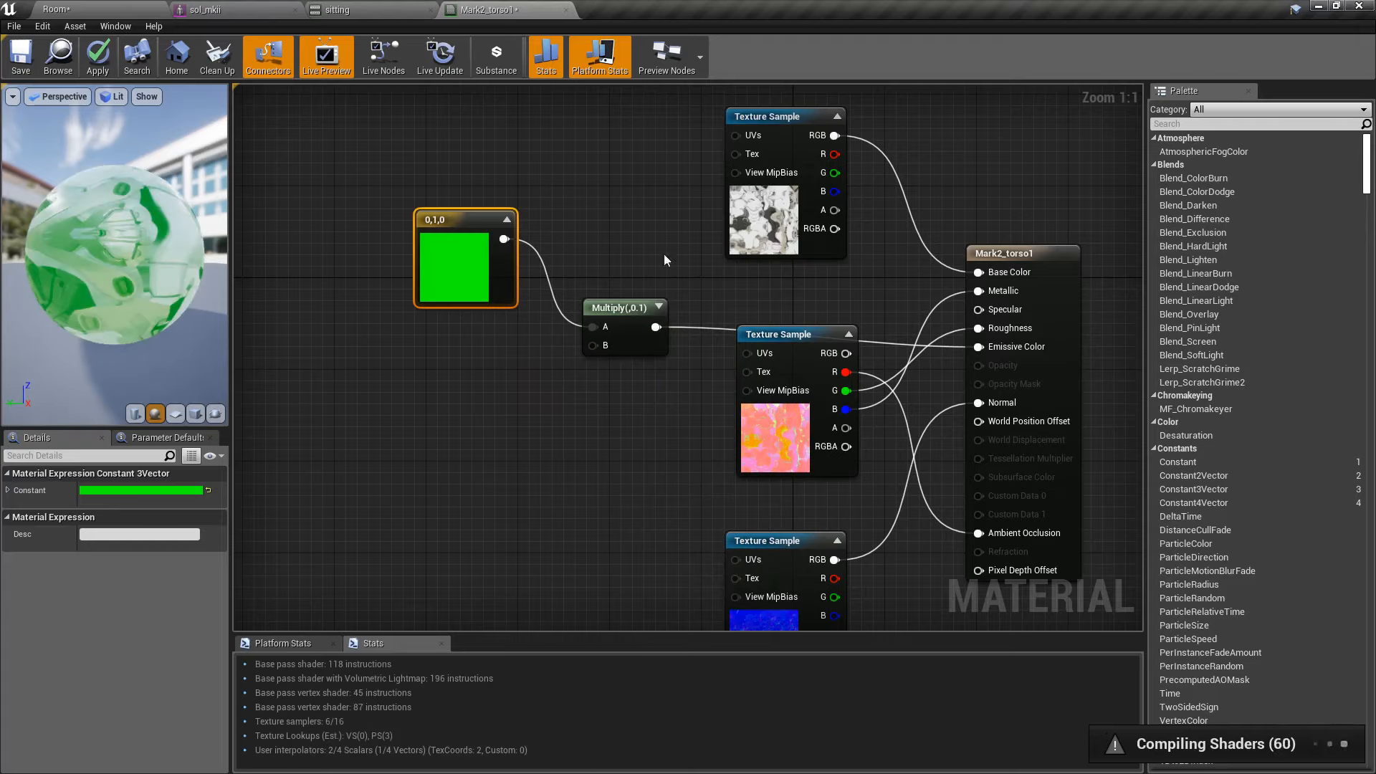
{"action": "left_click", "coordinate": [96, 58]}
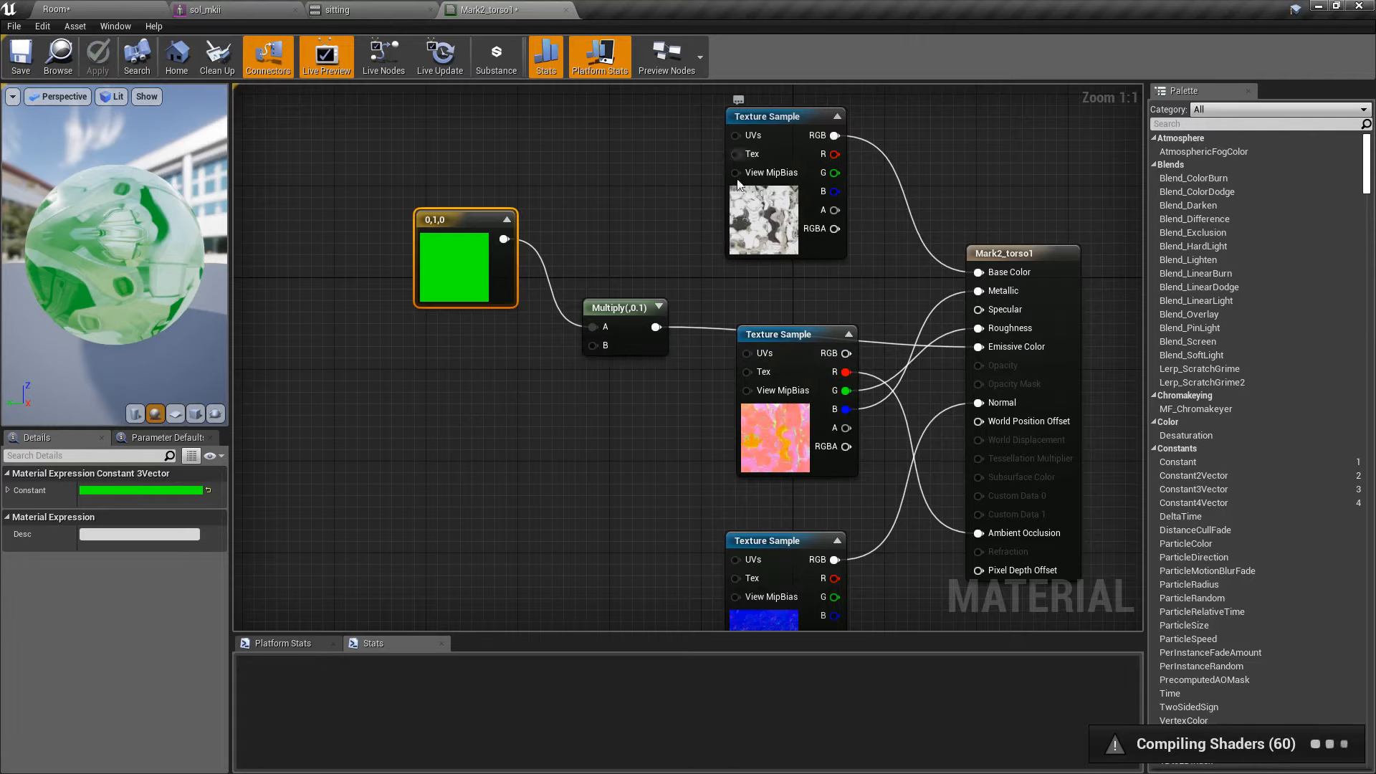
Check the green torso in the room, set the Multiply node's Const B to 0.01 and apply the torso material.
{"action": "left_click", "coordinate": [106, 7]}
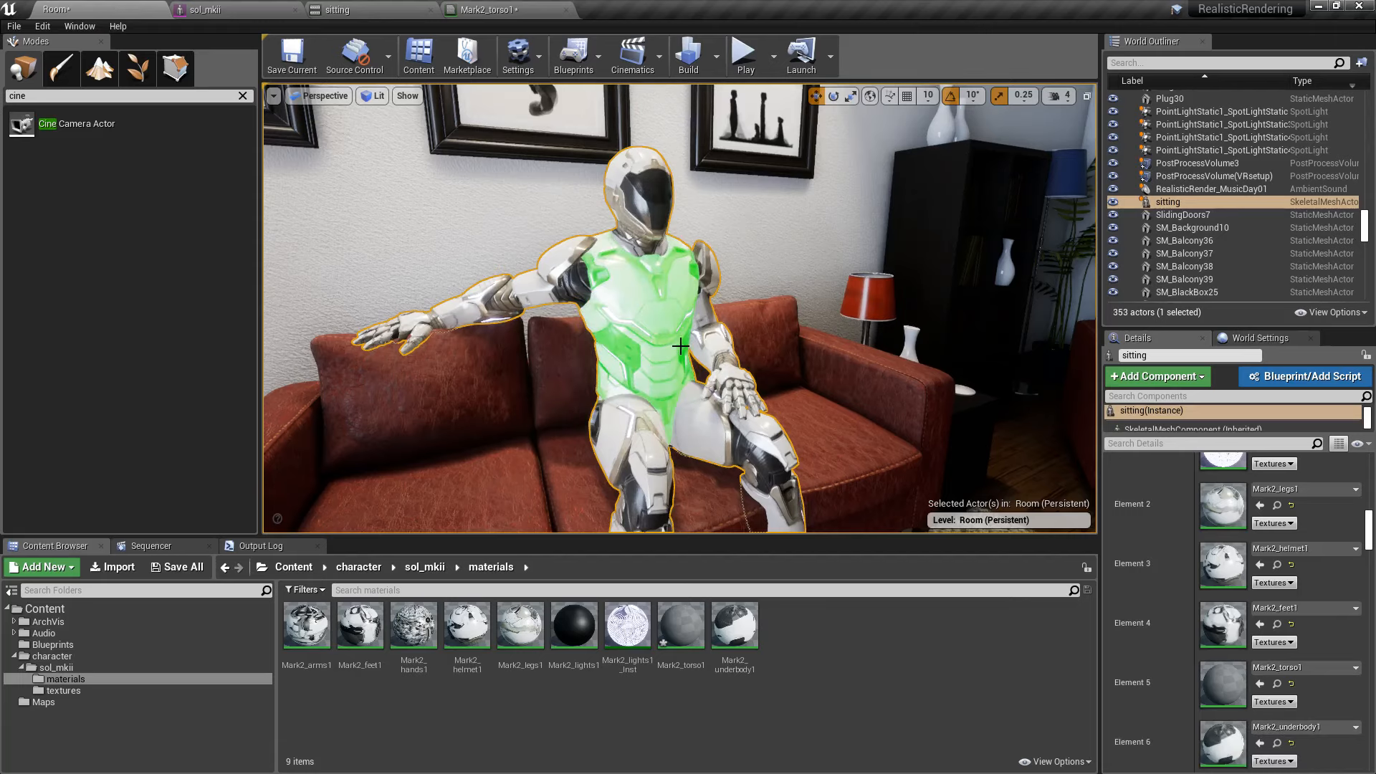
{"action": "left_click", "coordinate": [501, 10]}
{"action": "left_click", "coordinate": [628, 322]}
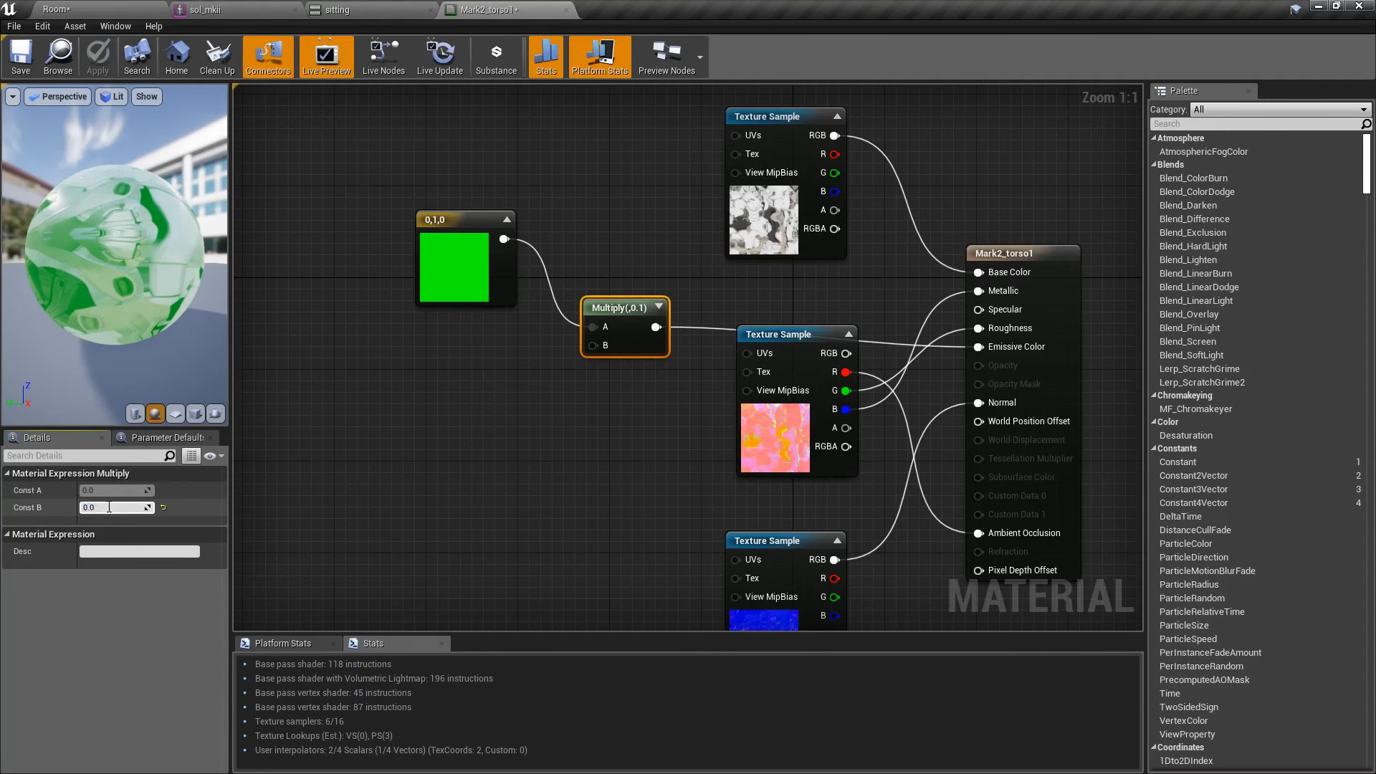
{"action": "key", "text": "Return"}
{"action": "left_click", "coordinate": [97, 57]}
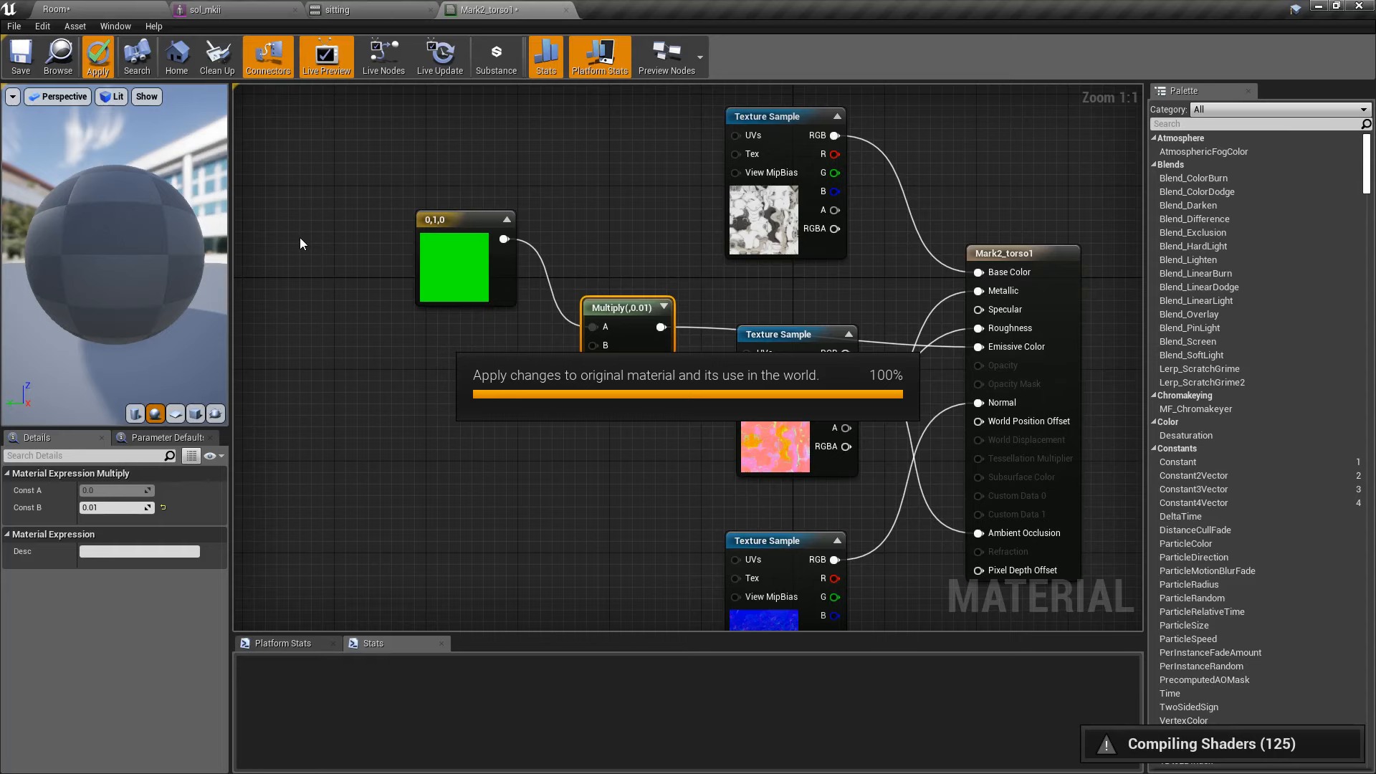
Deselect the character and examine its torso tint in the room from close up and from across the room.
{"action": "left_click", "coordinate": [71, 8]}
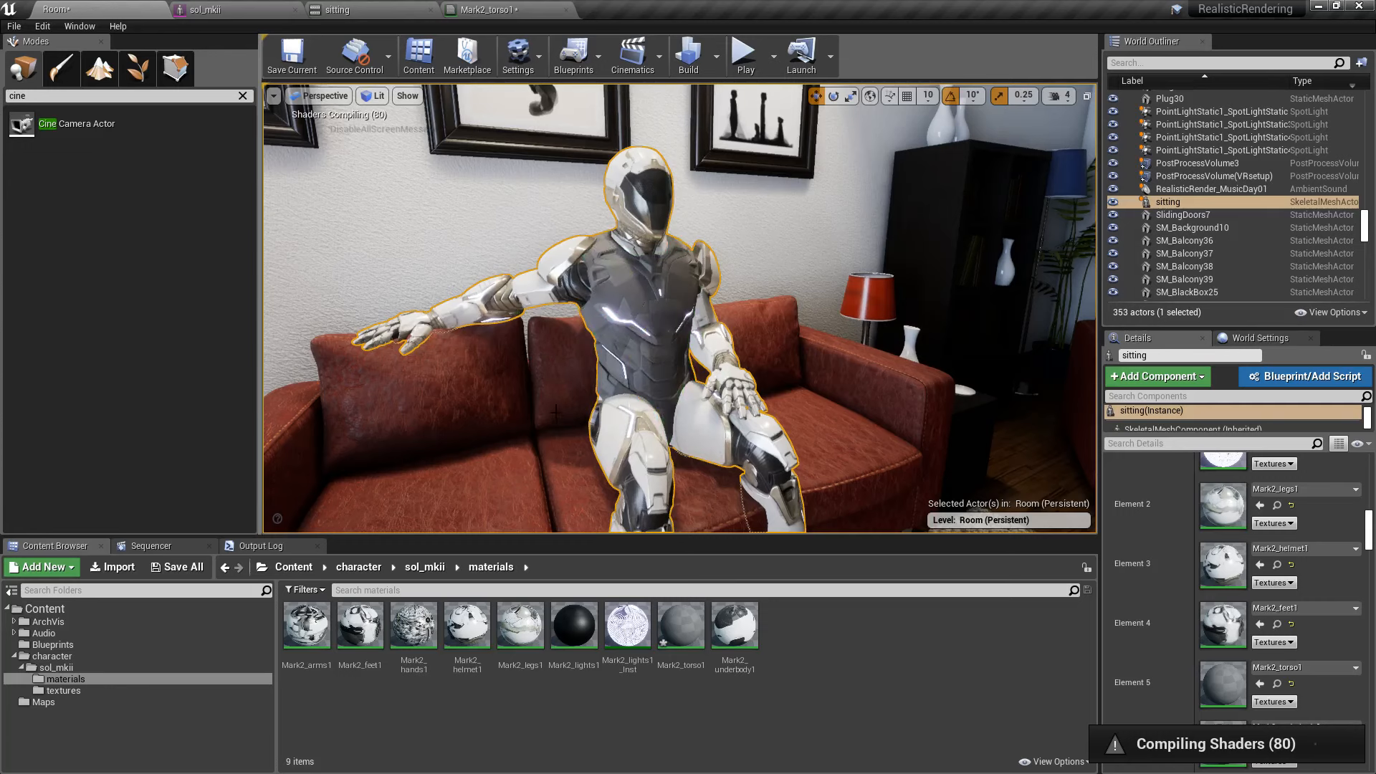
{"action": "mouse_move", "coordinate": [555, 412]}
{"action": "right_mouse_down"}
{"action": "mouse_move", "coordinate": [591, 411]}
{"action": "mouse_move", "coordinate": [559, 412]}
{"action": "mouse_move", "coordinate": [561, 394]}
{"action": "mouse_move", "coordinate": [586, 443]}
{"action": "mouse_move", "coordinate": [579, 428]}
{"action": "mouse_move", "coordinate": [559, 434]}
{"action": "right_mouse_up"}
{"action": "key", "text": "Escape"}
{"action": "key", "text": "s"}
{"action": "key", "text": "w"}
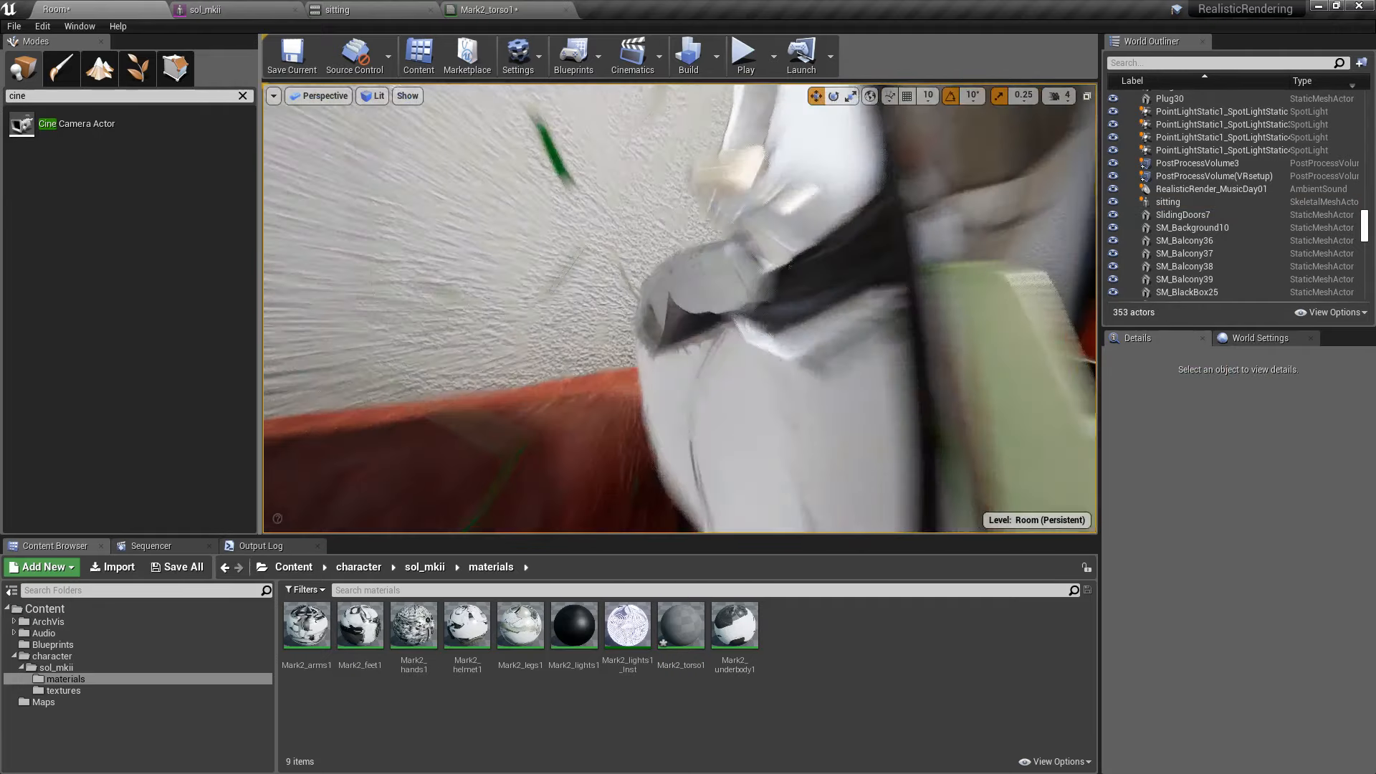
{"action": "key", "text": "s"}
{"action": "right_click_drag", "start_coordinate": [590, 273], "coordinate": [589, 273]}
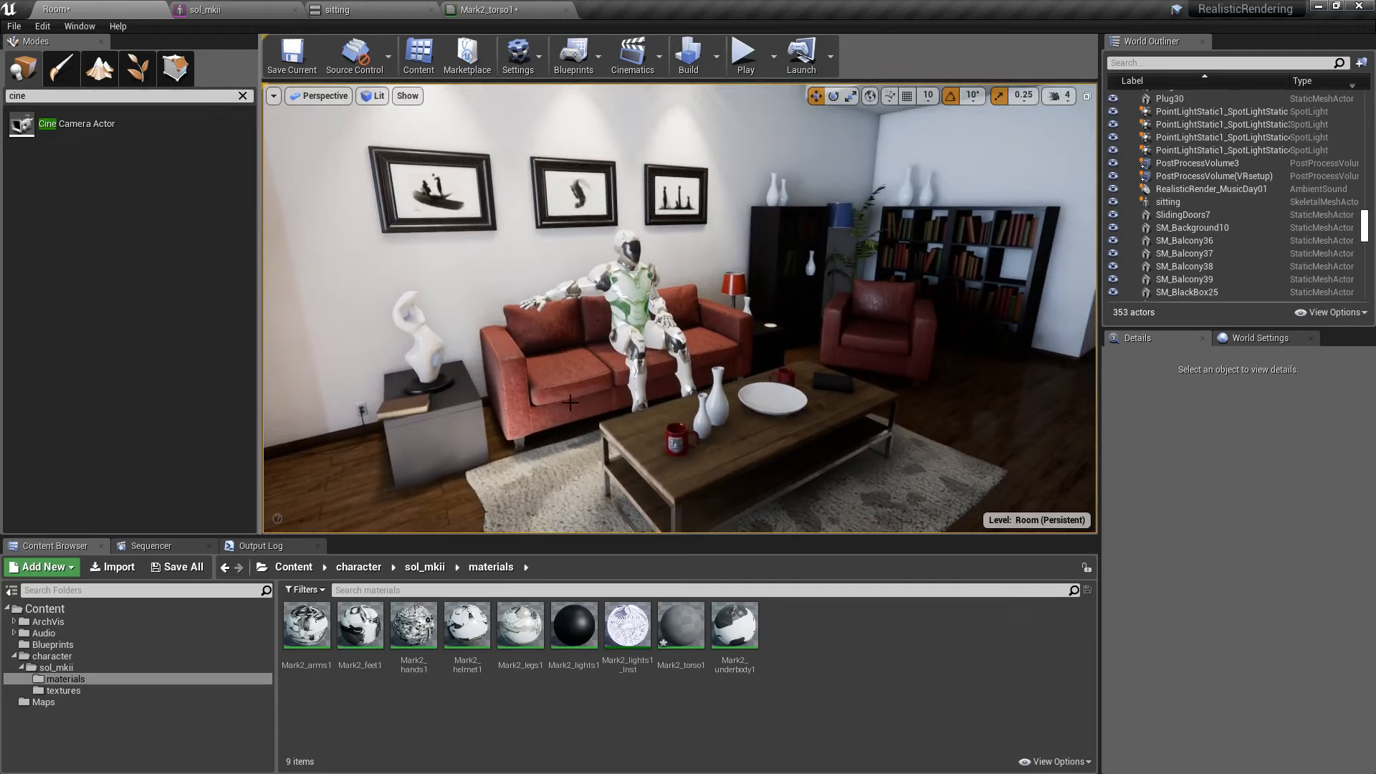
Move the green constant and Multiply nodes slightly upward in the torso material graph and save Mark2_torso1.
{"action": "left_click", "coordinate": [501, 8]}
{"action": "right_click_drag", "start_coordinate": [530, 404], "coordinate": [571, 444]}
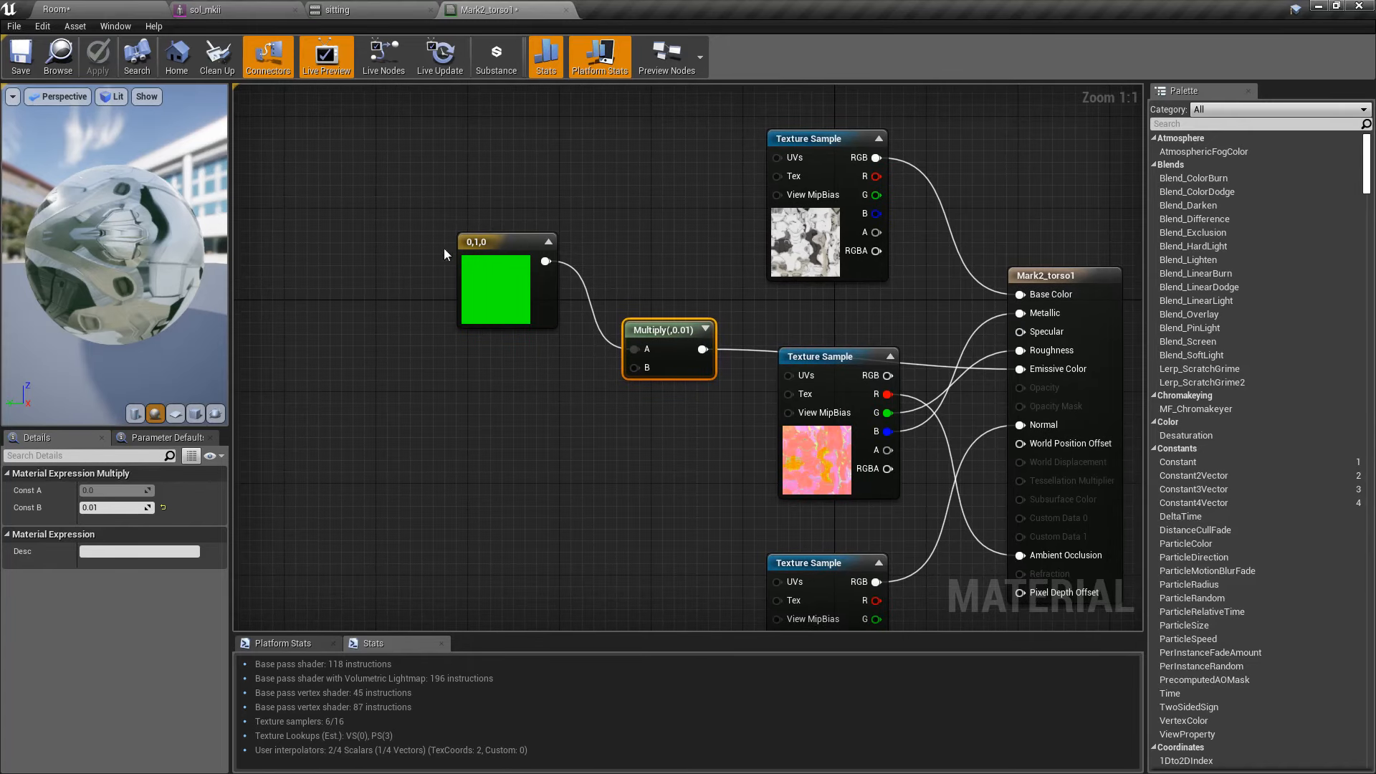
{"action": "left_click_drag", "start_coordinate": [414, 203], "coordinate": [691, 414]}
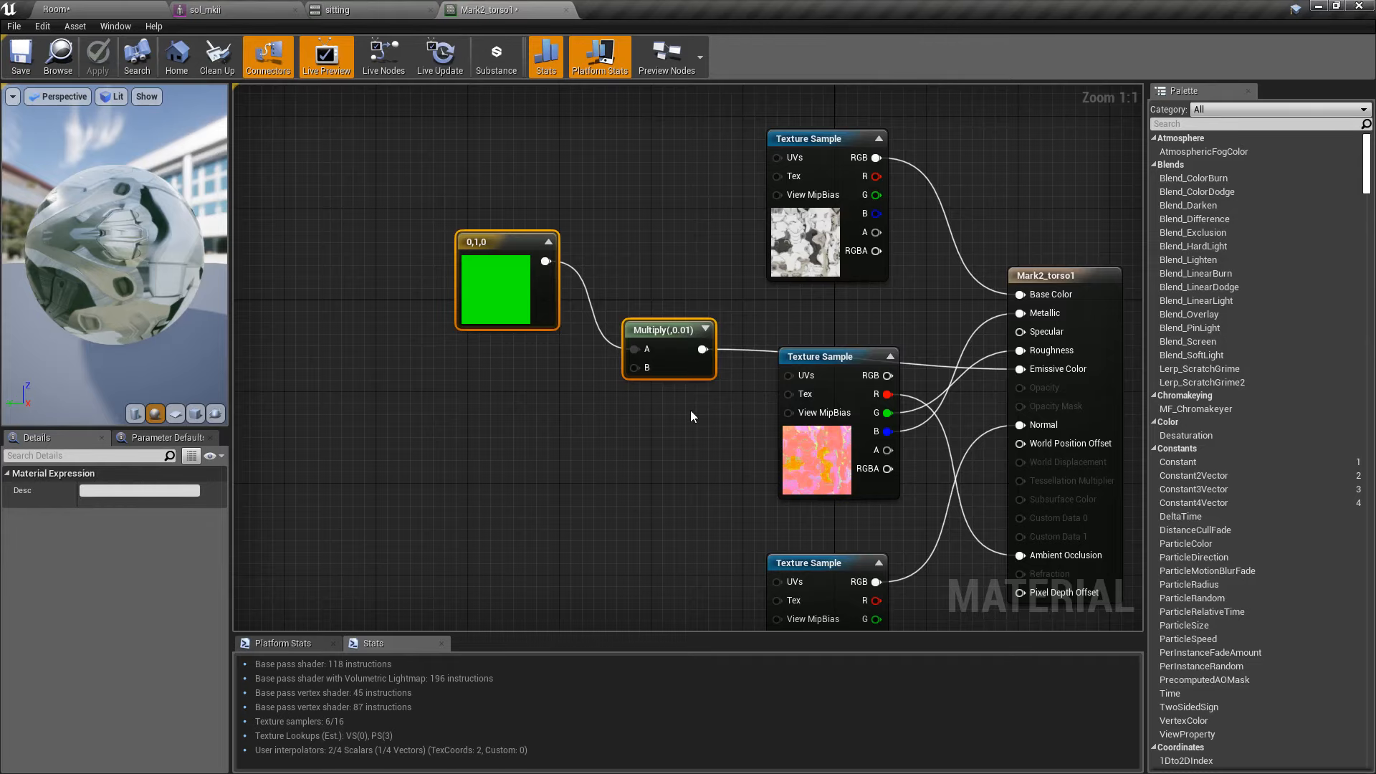
{"action": "left_click_drag", "start_coordinate": [683, 331], "coordinate": [694, 297]}
{"action": "right_click_drag", "start_coordinate": [509, 336], "coordinate": [553, 343]}
{"action": "left_click", "coordinate": [554, 342]}
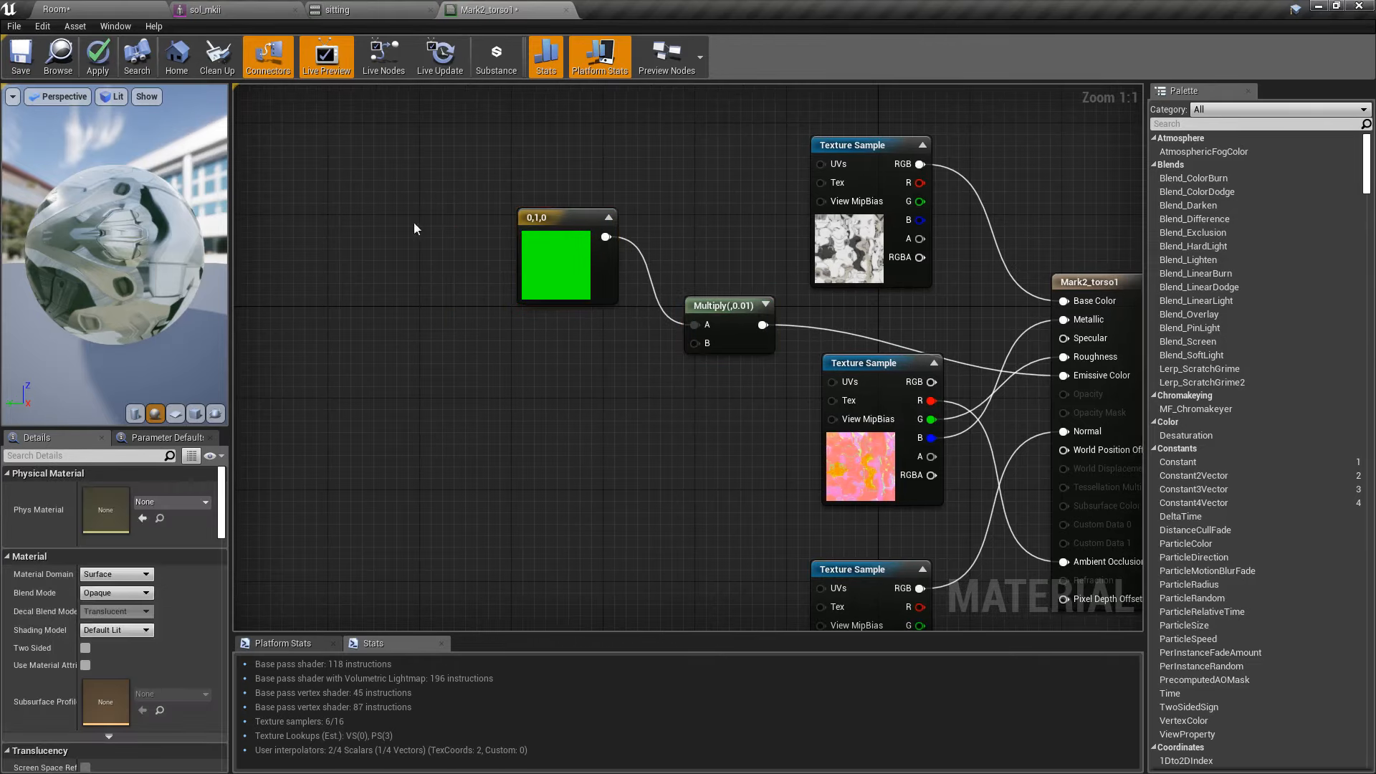
{"action": "key", "text": "ctrl+s"}
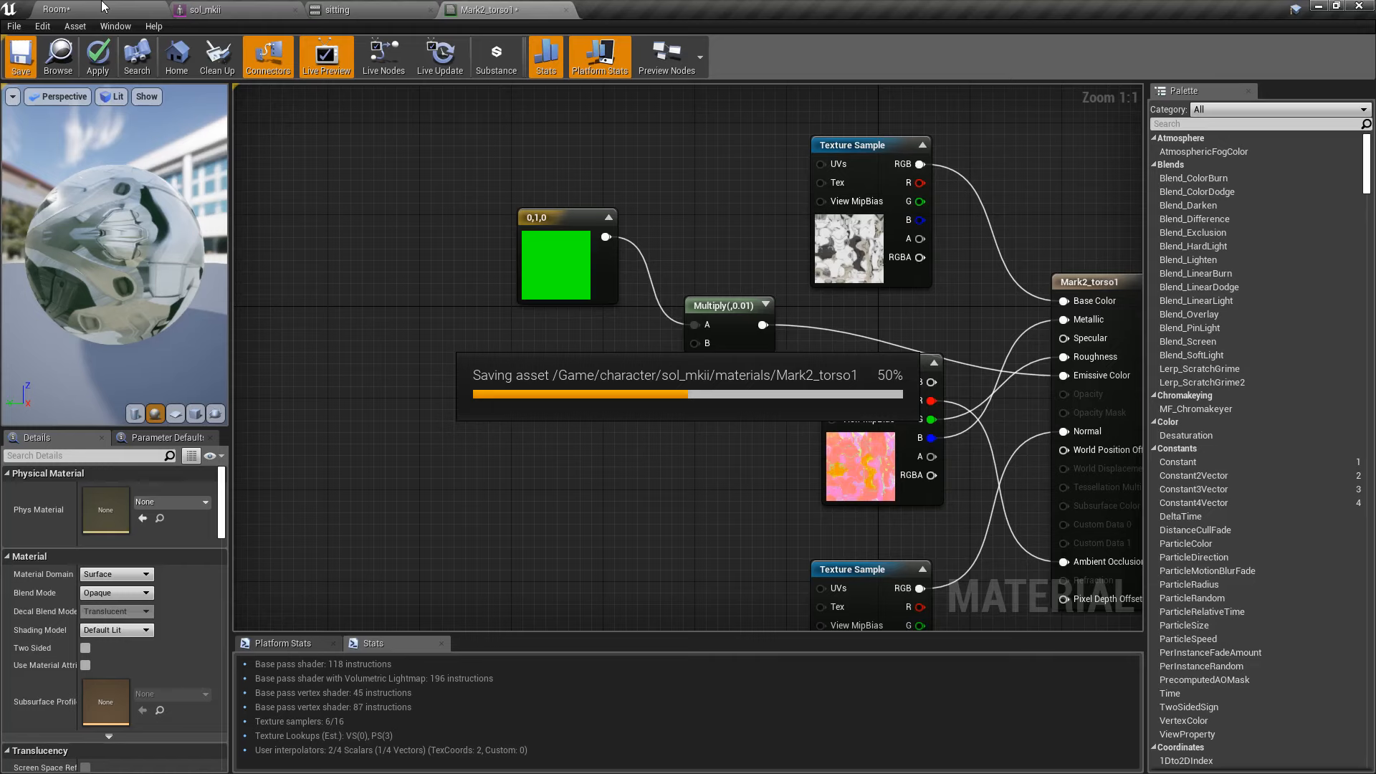
Create a Material Parameter Collection named MPC_Player in the Content folder.
{"action": "left_click", "coordinate": [103, 7]}
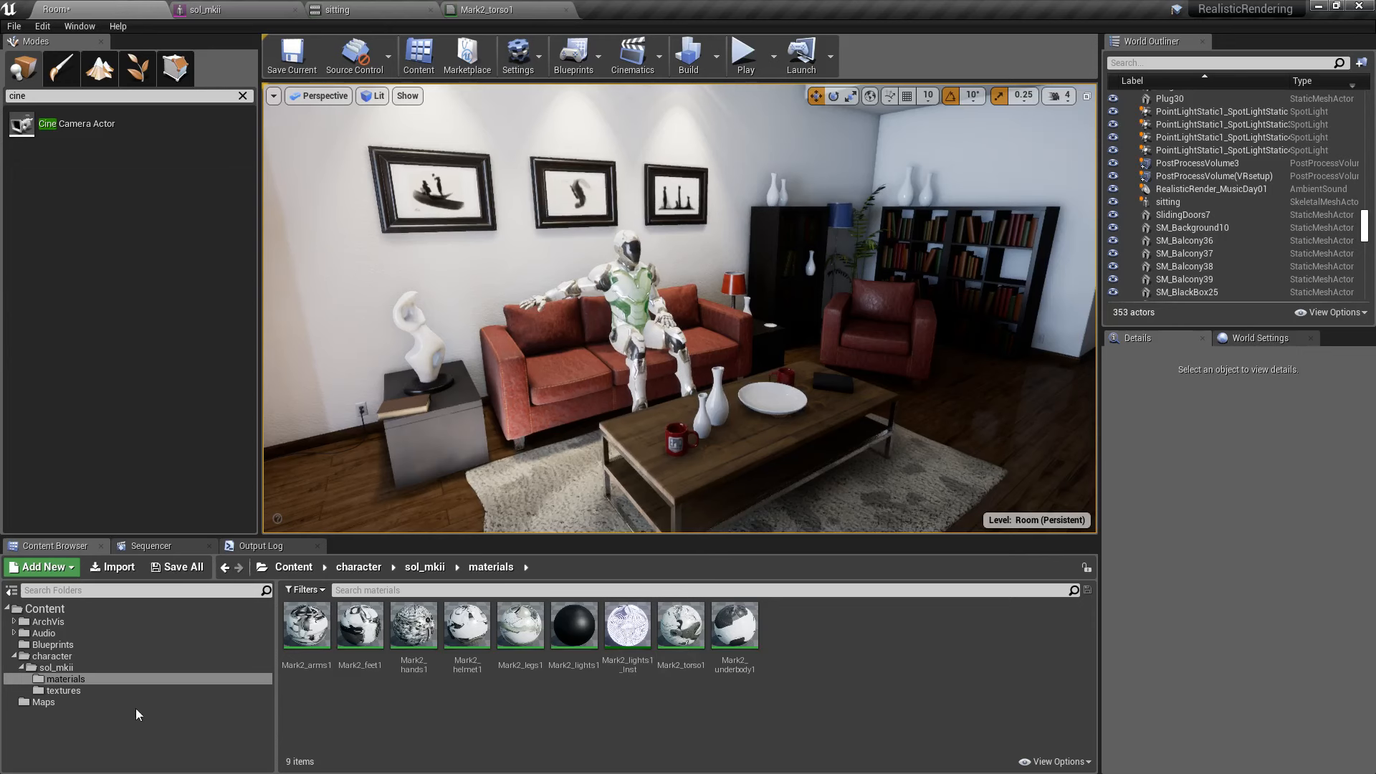
{"action": "left_click", "coordinate": [70, 609]}
{"action": "right_click", "coordinate": [719, 661]}
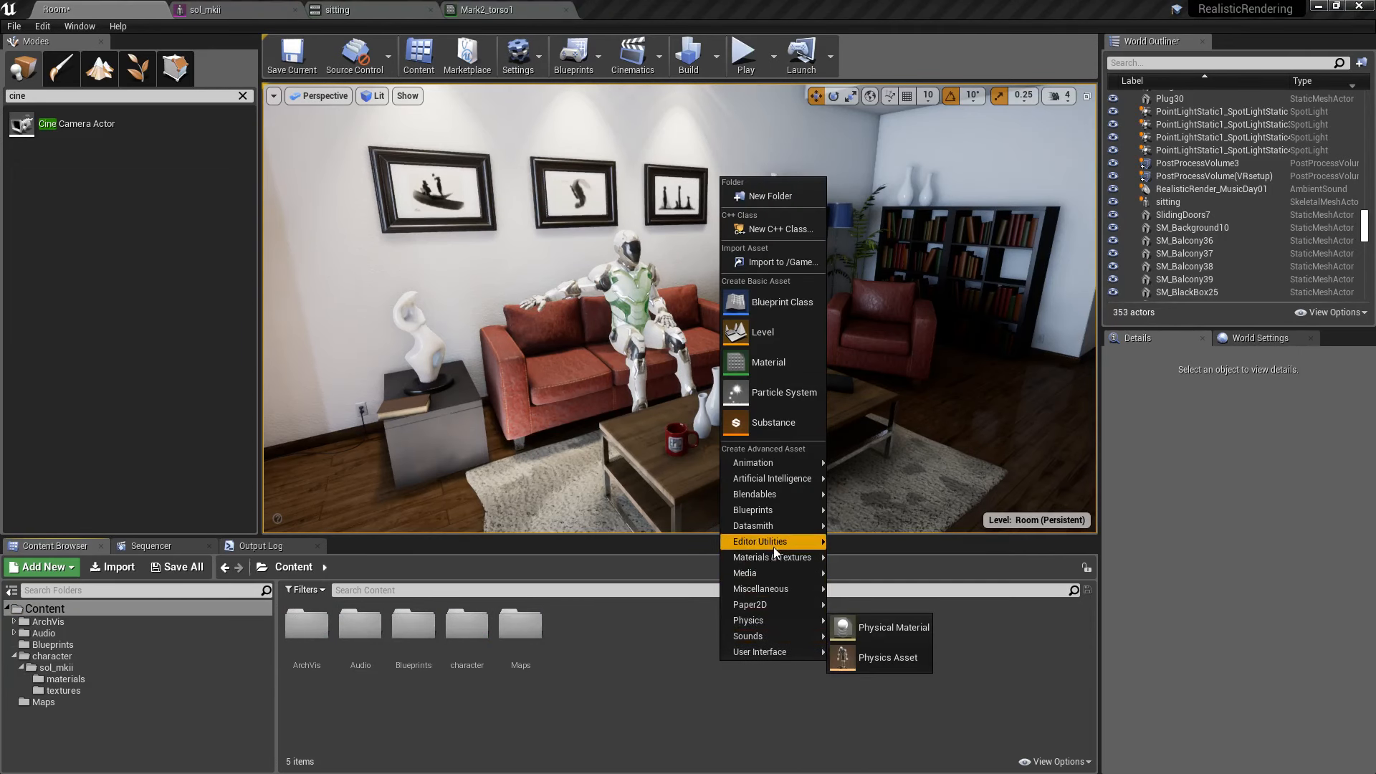
{"action": "mouse_move", "coordinate": [772, 562]}
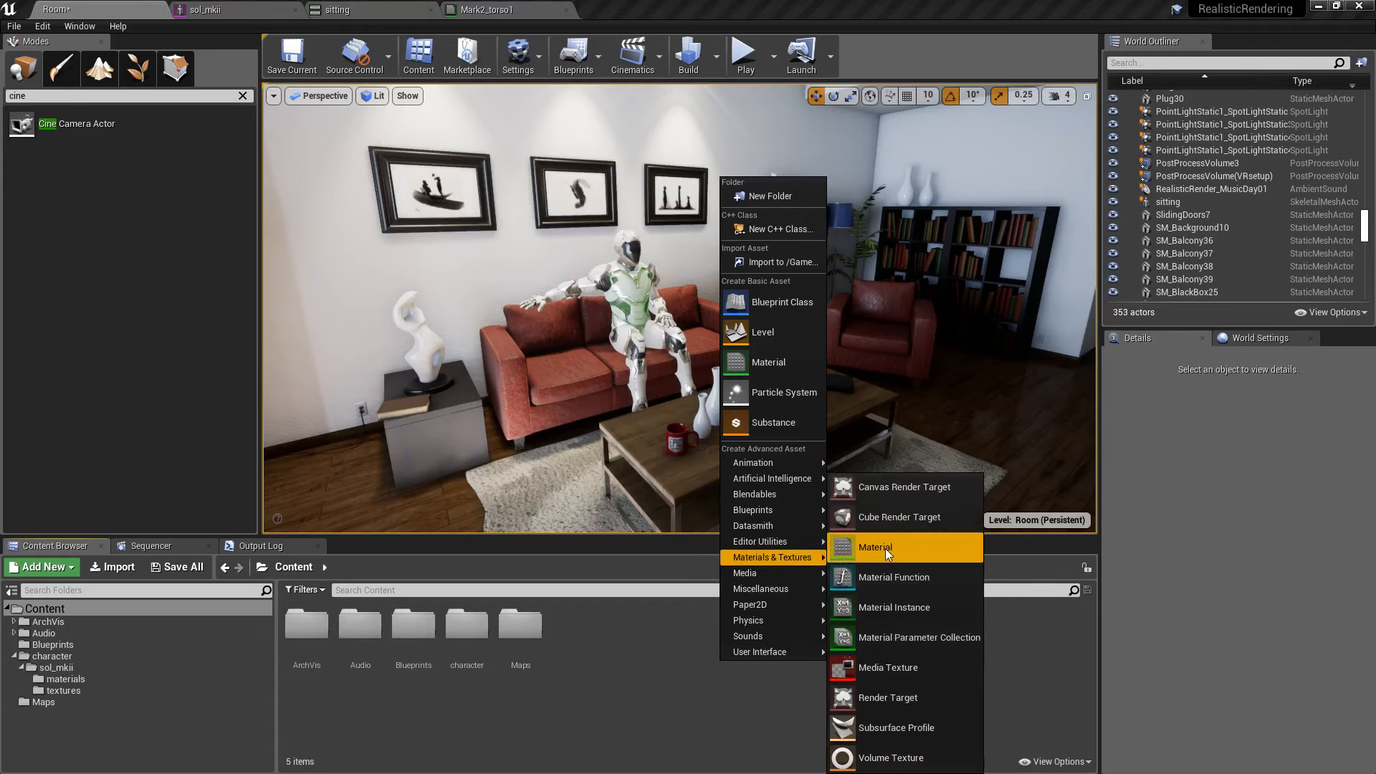
{"action": "left_click", "coordinate": [893, 634]}
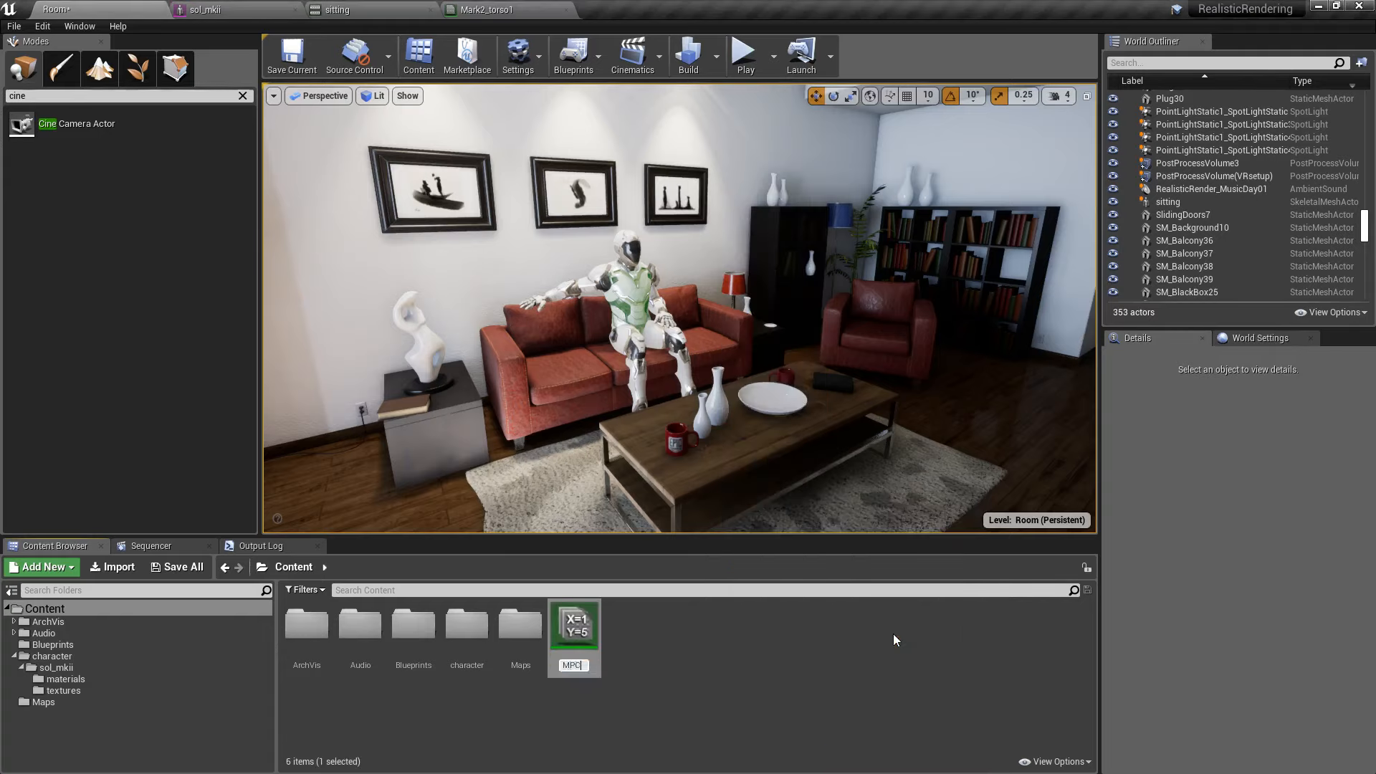
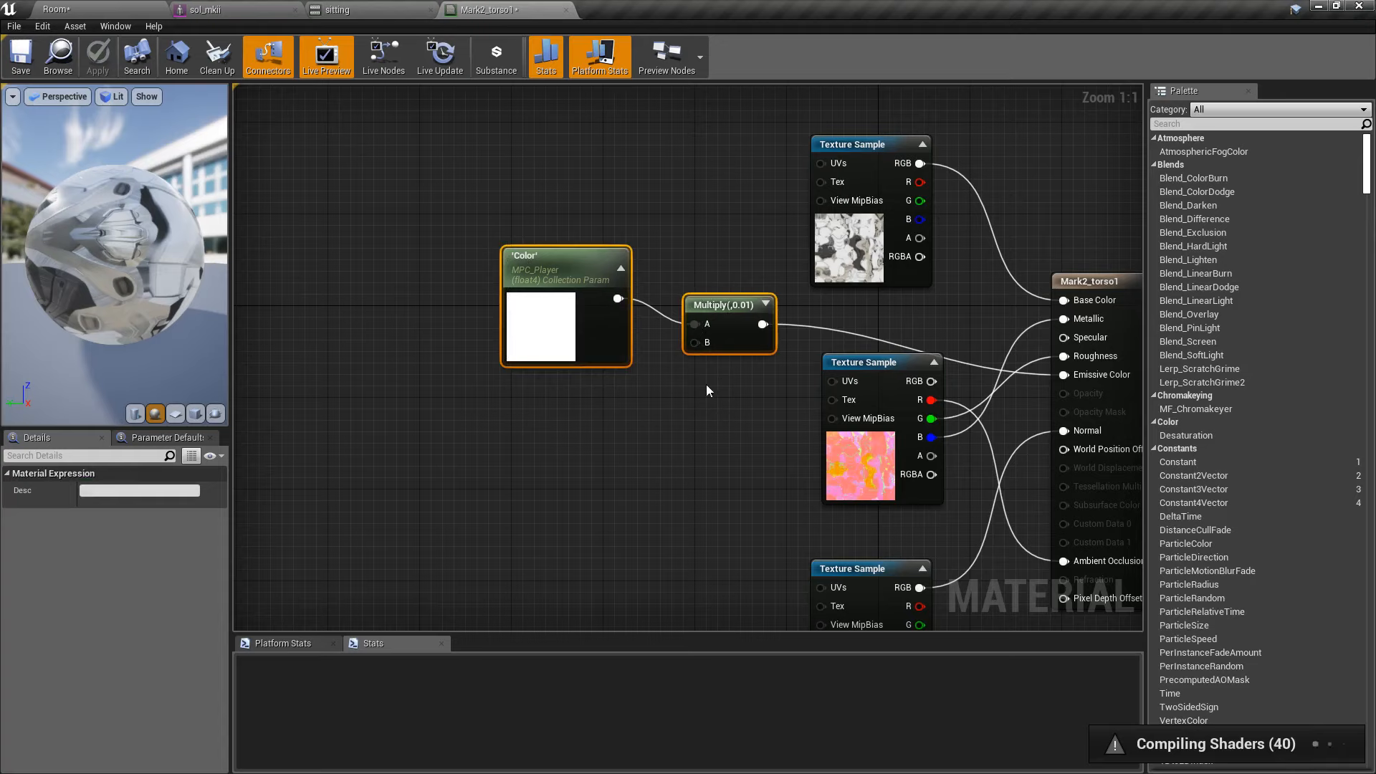
Close the Mark2_torso1 material and open the Mark2_legs1 material from the sol_mkii materials folder.
{"action": "left_click", "coordinate": [566, 11]}
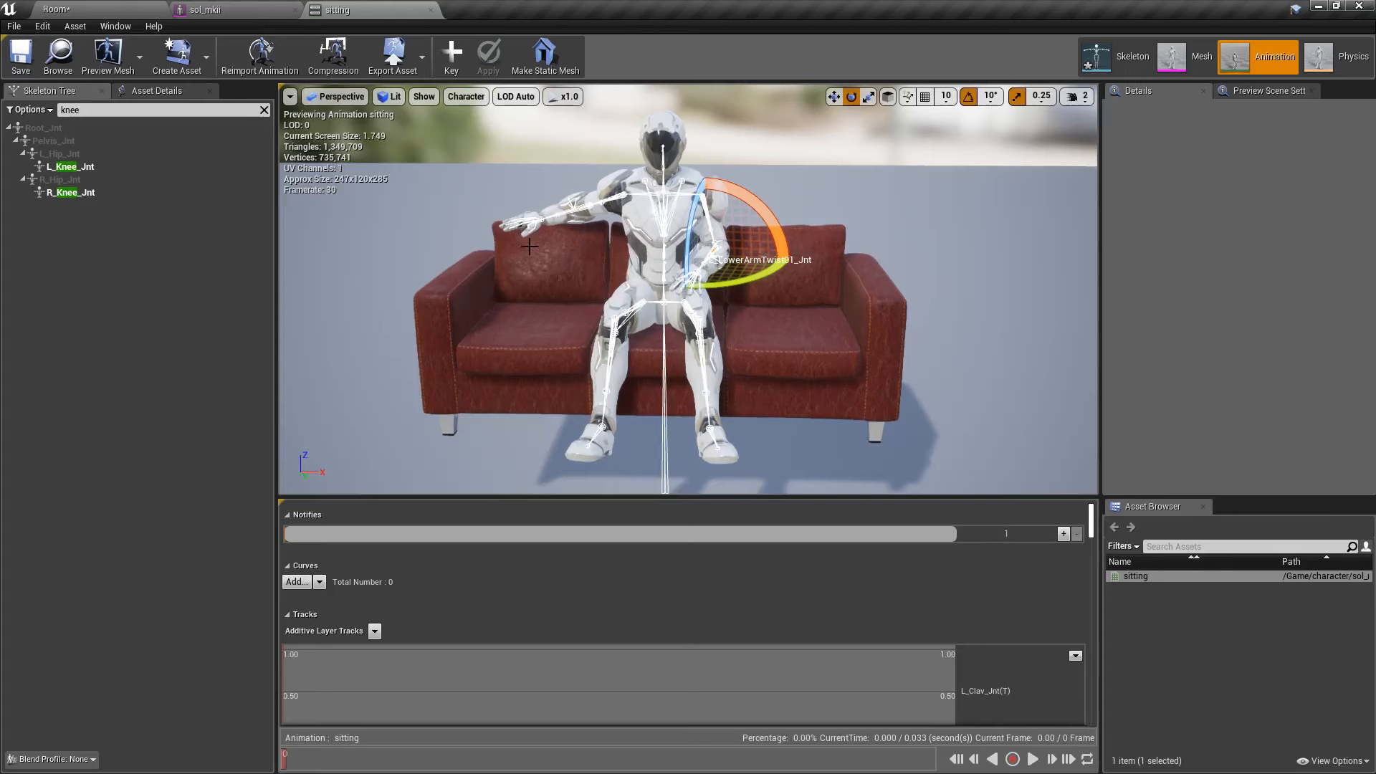
{"action": "left_click", "coordinate": [98, 6]}
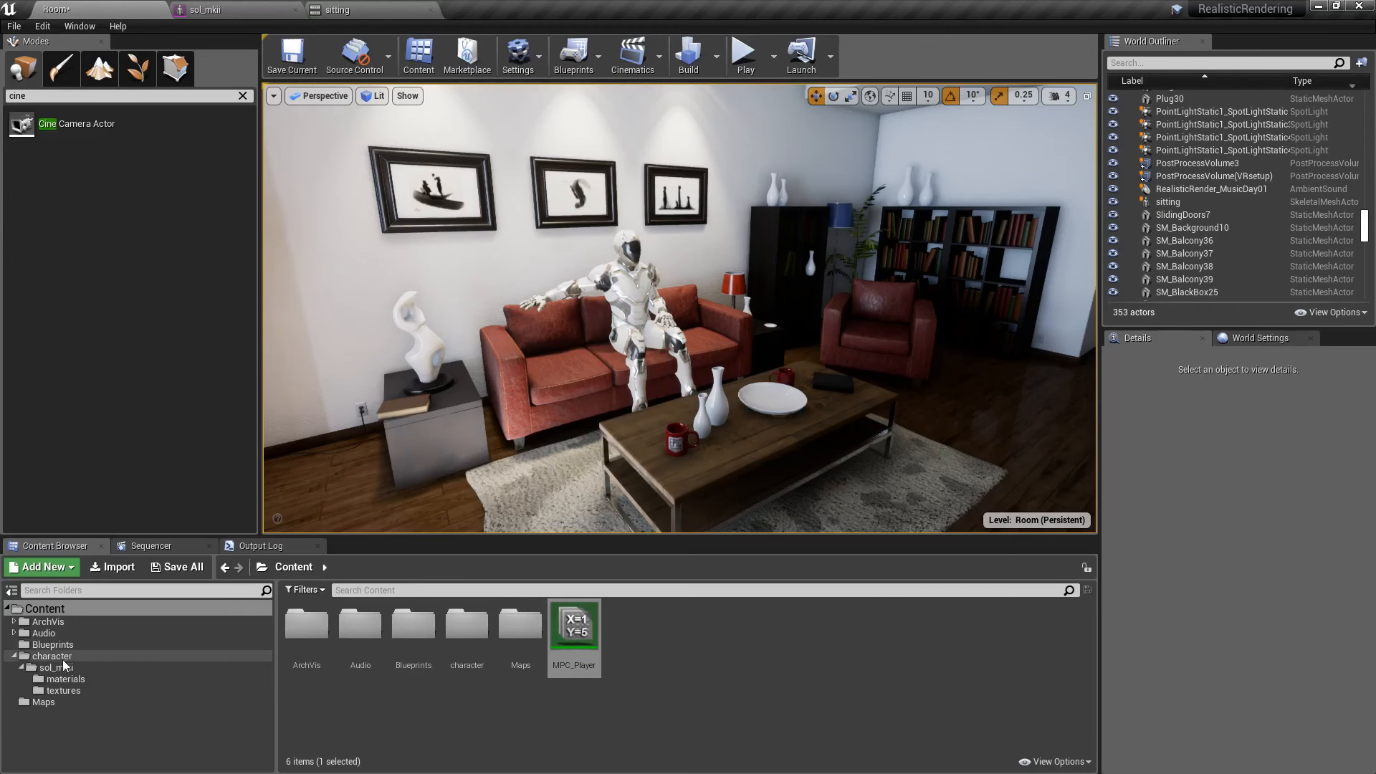
{"action": "left_click", "coordinate": [64, 681]}
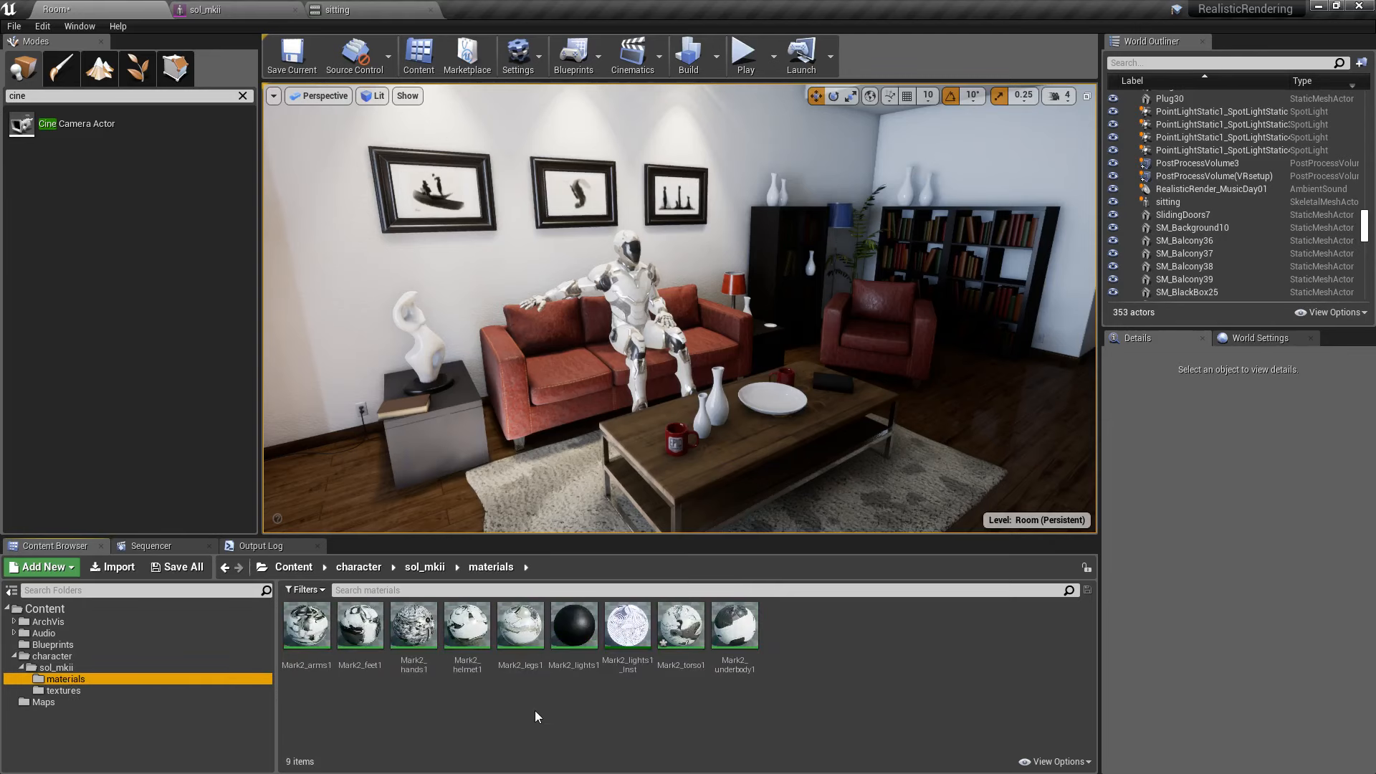
{"action": "double_click", "coordinate": [534, 639]}
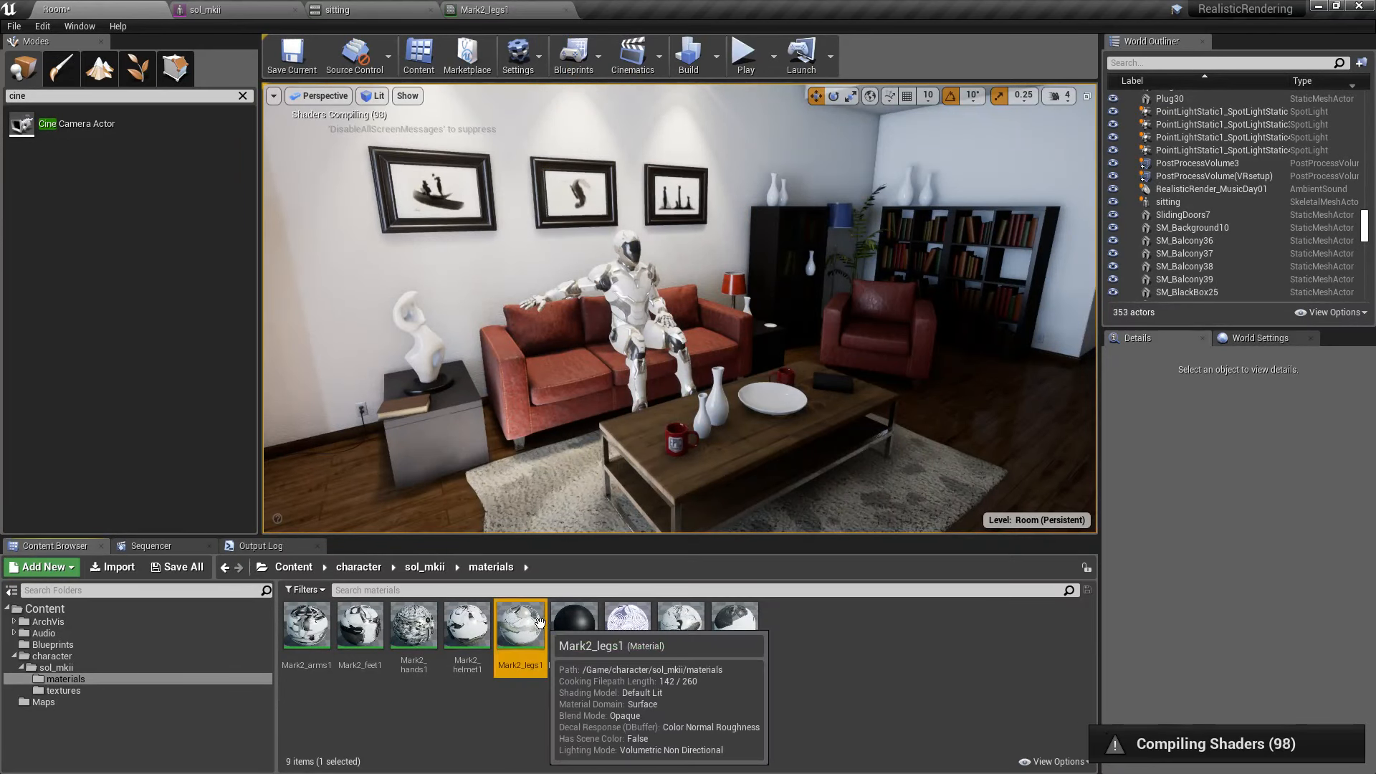
{"action": "double_click", "coordinate": [539, 624]}
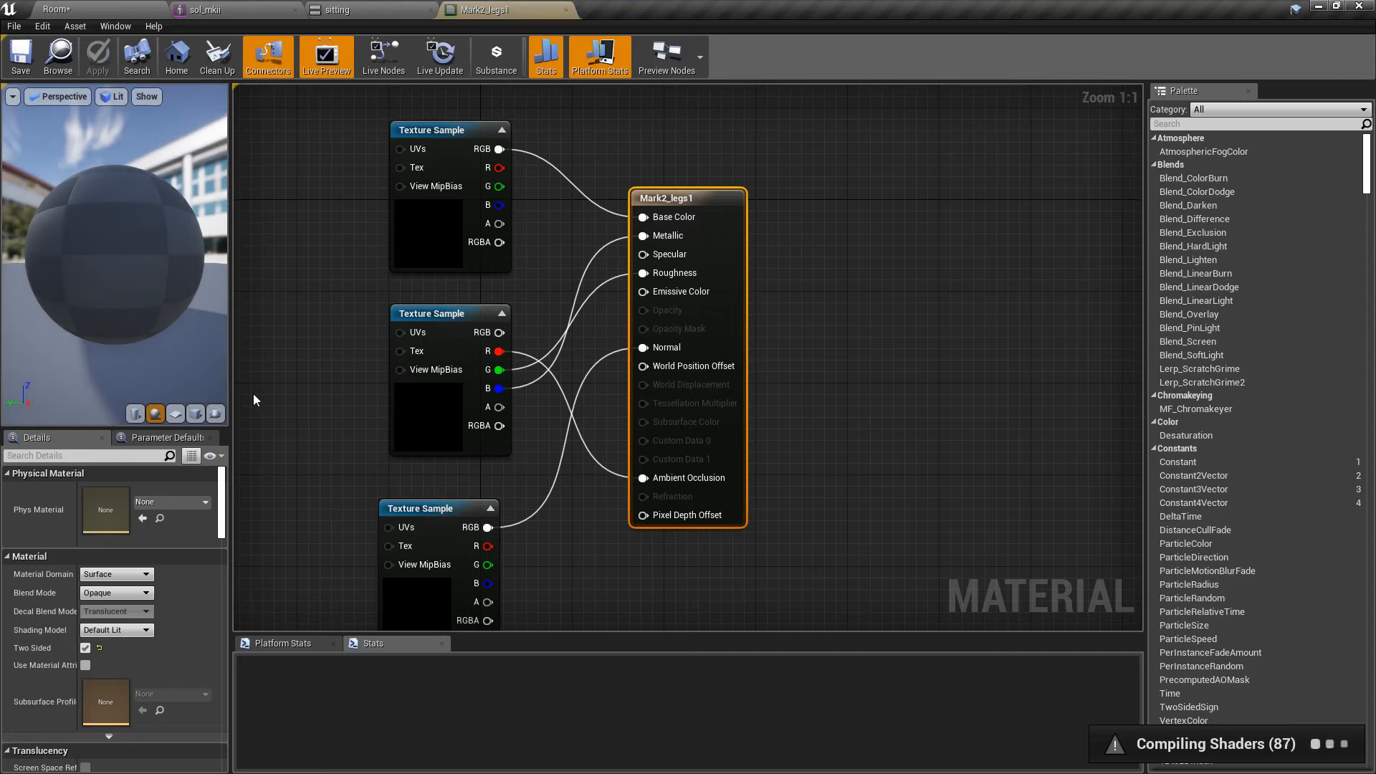
Paste the MPC_Player Color and Multiply nodes into Mark2_legs1, wire the Multiply output to Emissive Color, and close the material with its changes applied.
{"action": "right_click_drag", "start_coordinate": [252, 400], "coordinate": [568, 405]}
{"action": "left_click", "coordinate": [355, 274]}
{"action": "key", "text": "ctrl+v"}
{"action": "left_click_drag", "start_coordinate": [600, 341], "coordinate": [959, 300]}
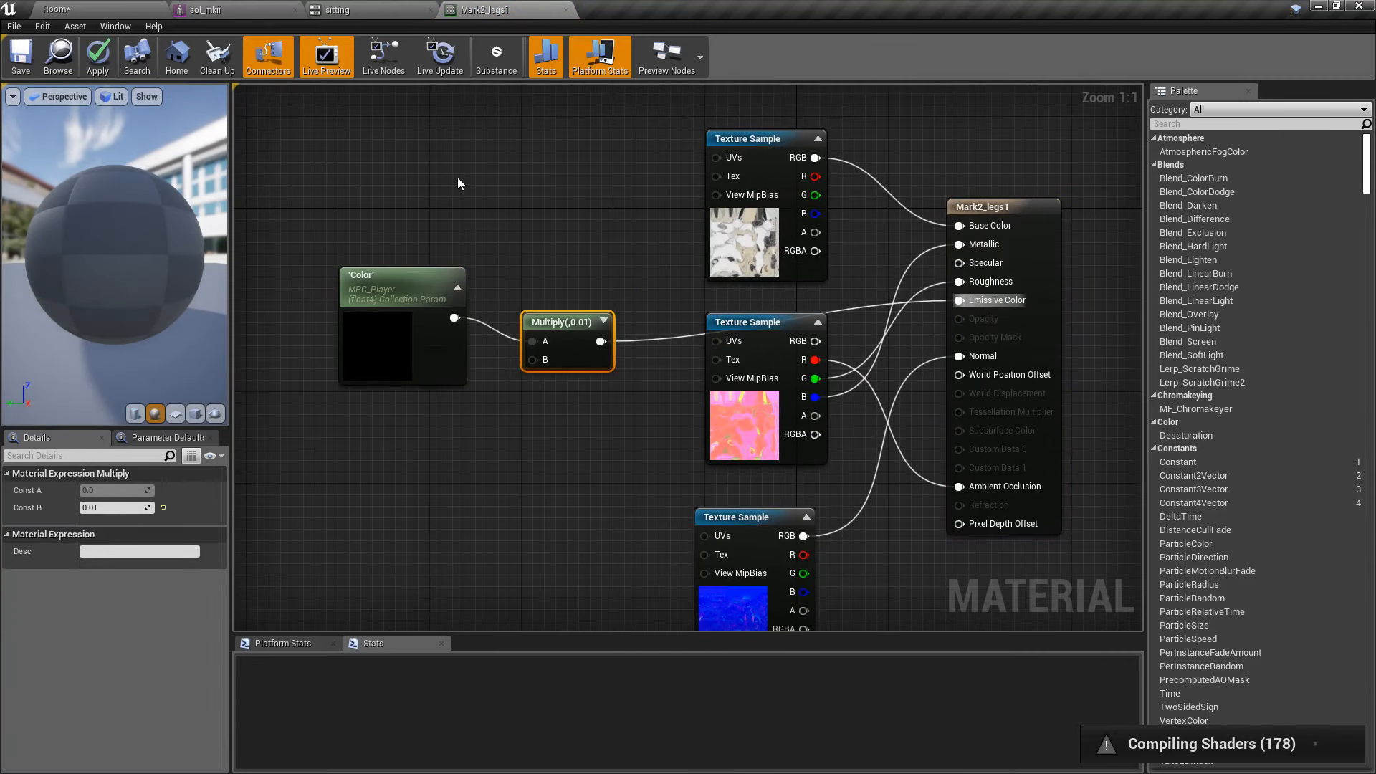
{"action": "left_click", "coordinate": [566, 9]}
{"action": "left_click", "coordinate": [740, 442]}
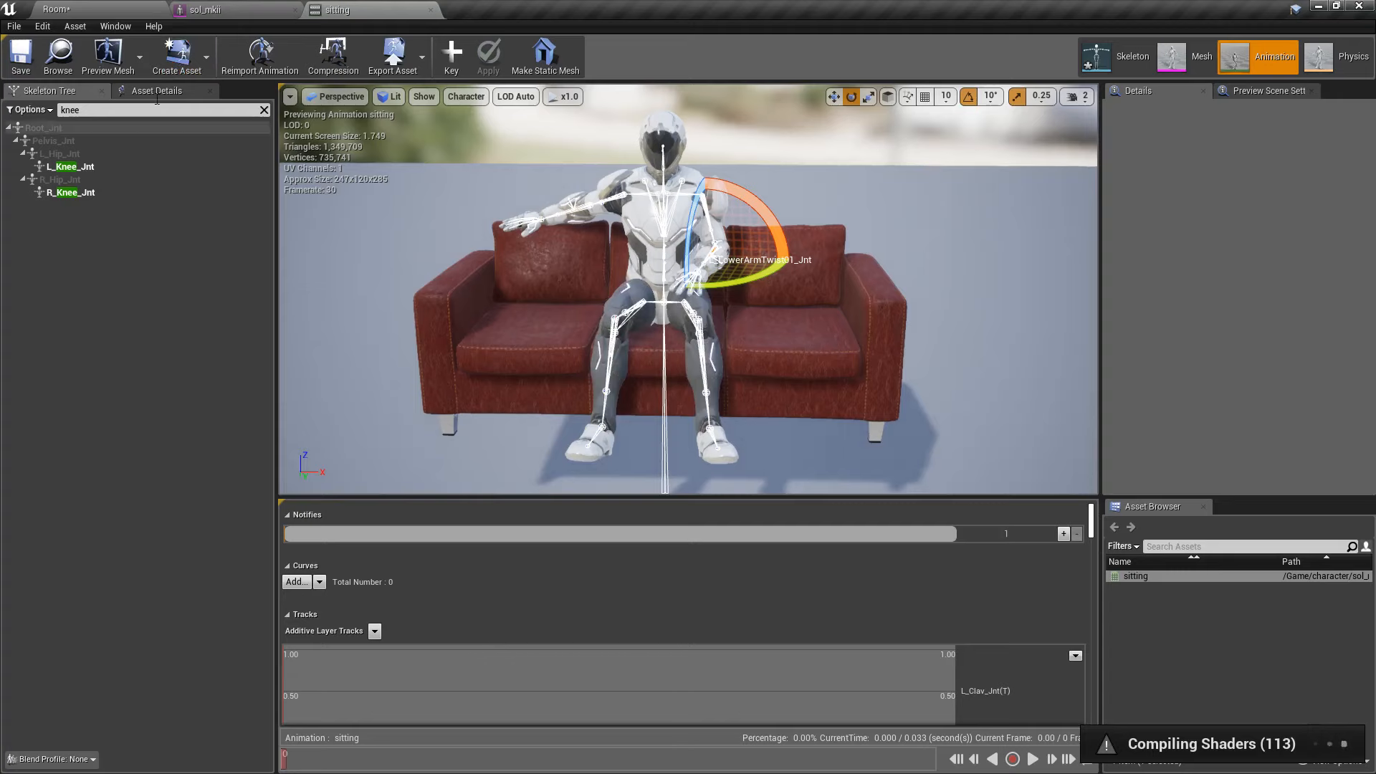
Close the sitting and sol_mkii editors and open the Mark2_arms1 material from the materials folder.
{"action": "left_click", "coordinate": [431, 10]}
{"action": "left_click", "coordinate": [296, 9]}
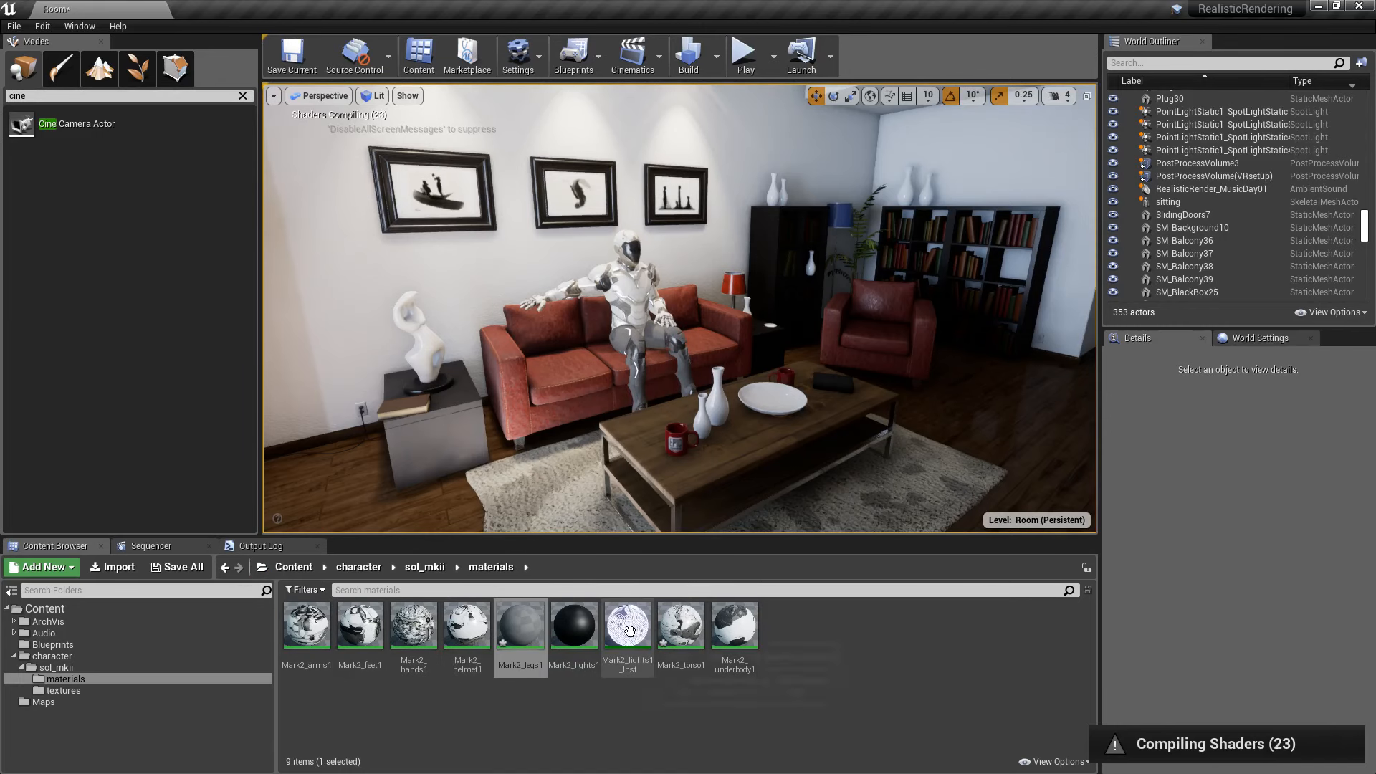
{"action": "left_click", "coordinate": [322, 617]}
{"action": "double_click", "coordinate": [322, 618]}
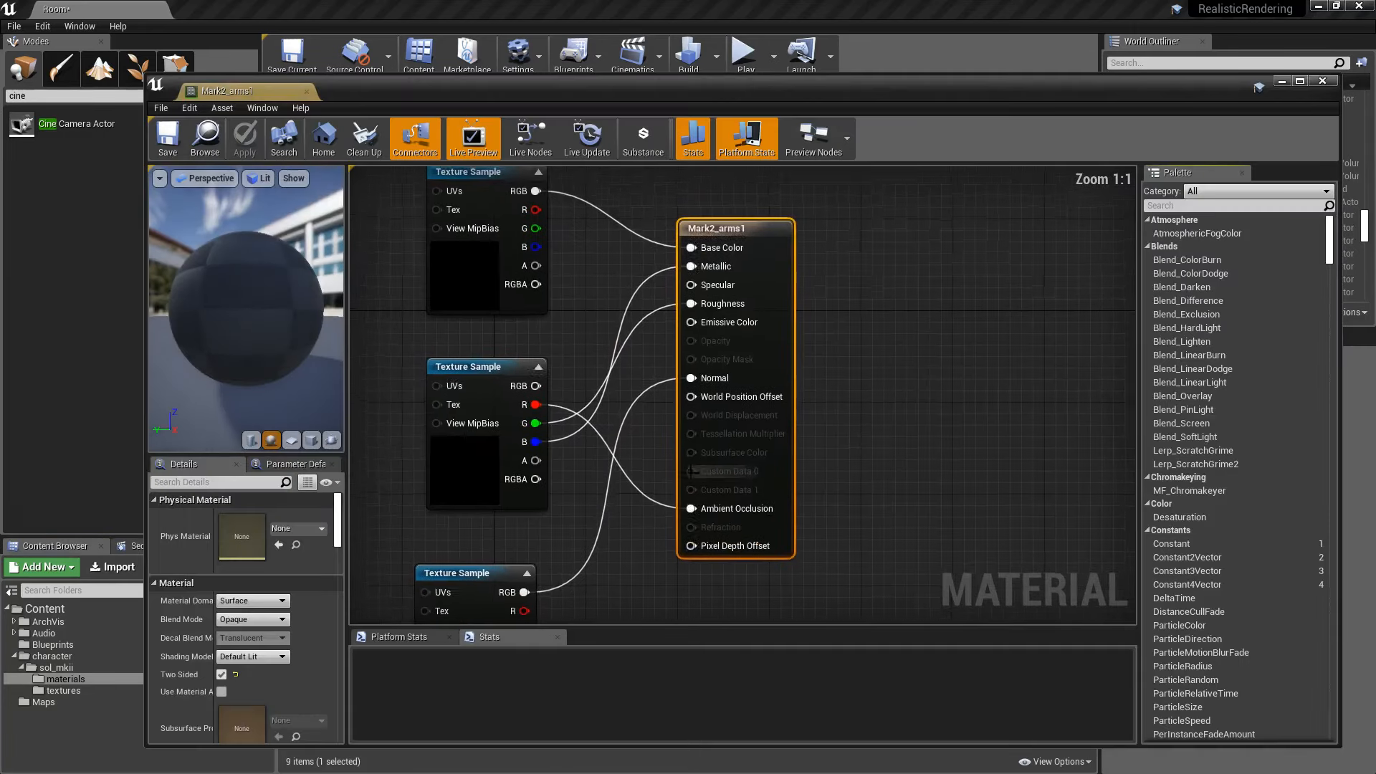
Paste the Color and Multiply nodes into Mark2_arms1, wire them to Emissive Color, and close the material with its changes applied.
{"action": "key", "text": "ctrl+v"}
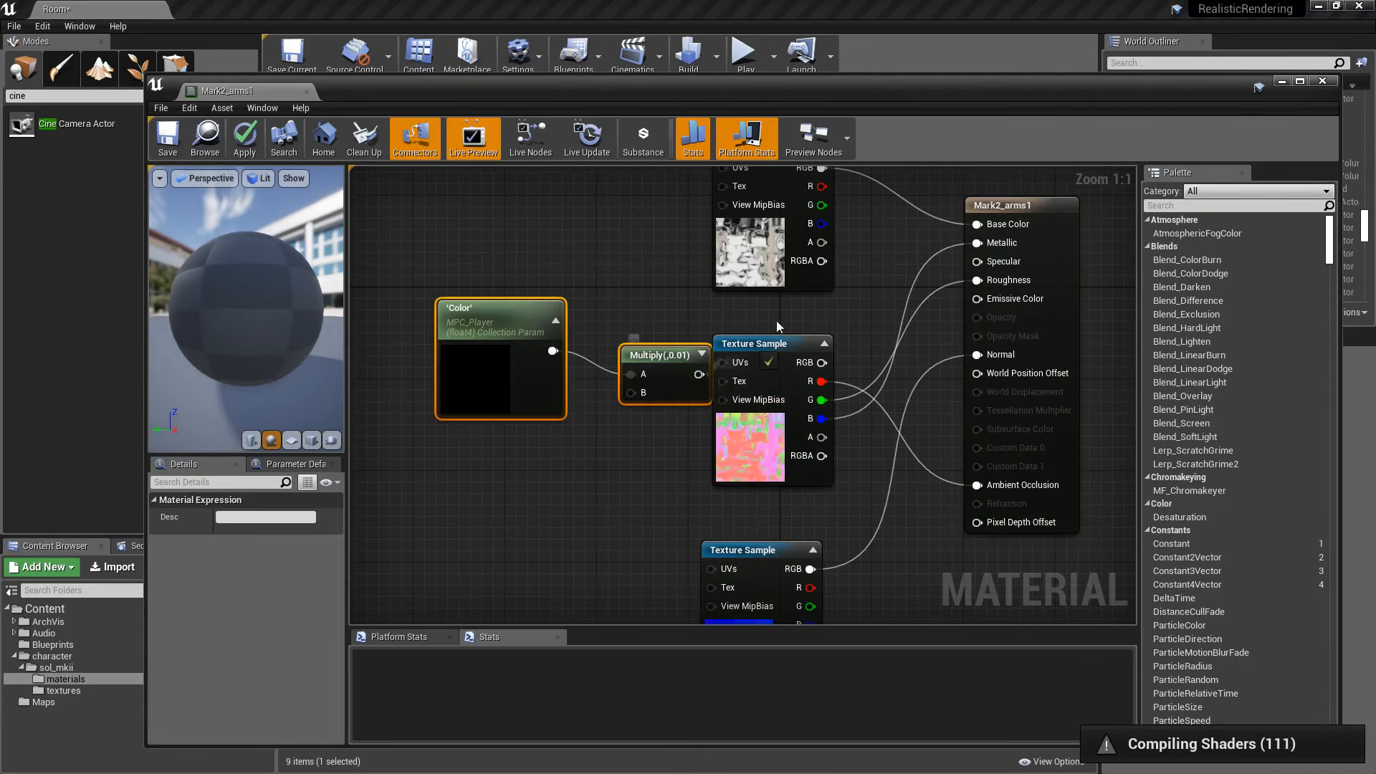
{"action": "left_click_drag", "start_coordinate": [983, 298], "coordinate": [983, 299]}
{"action": "left_click", "coordinate": [307, 91]}
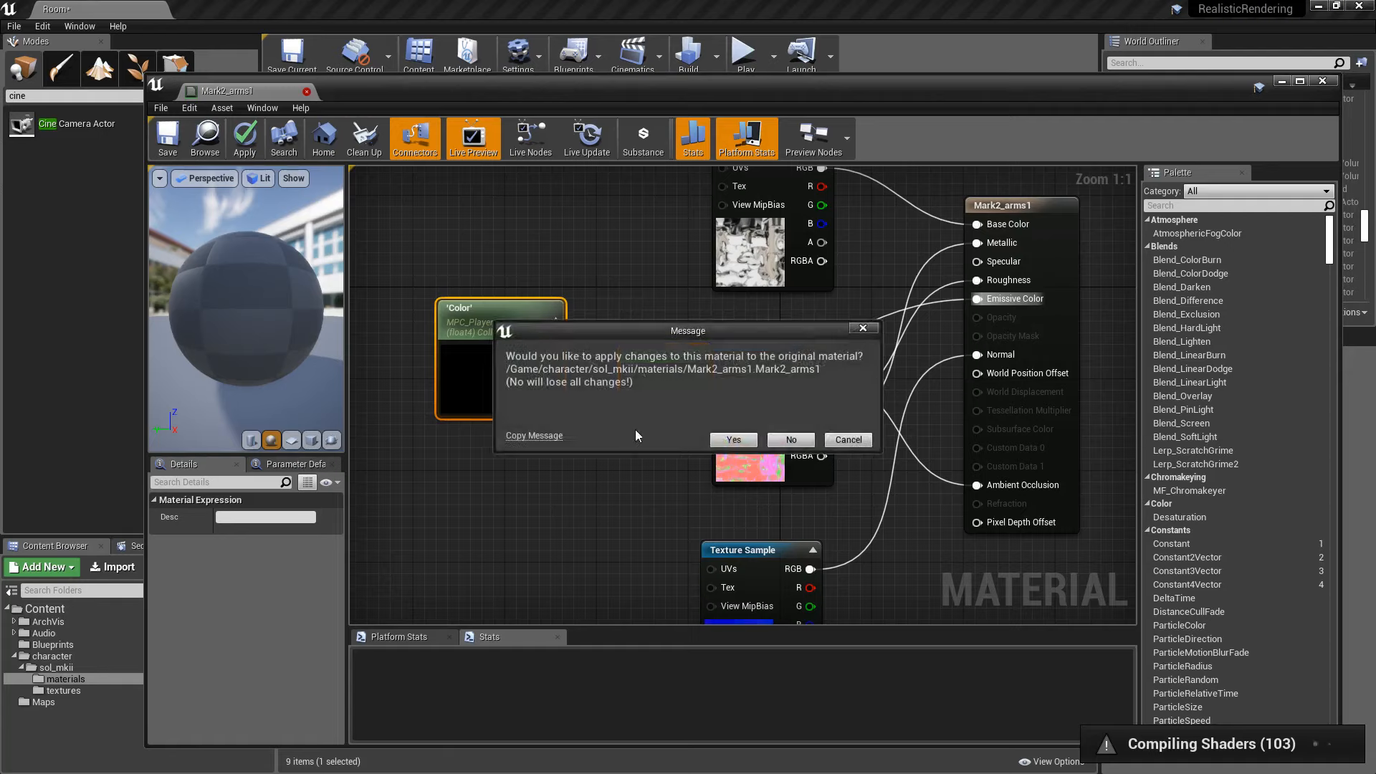
{"action": "left_click", "coordinate": [734, 440]}
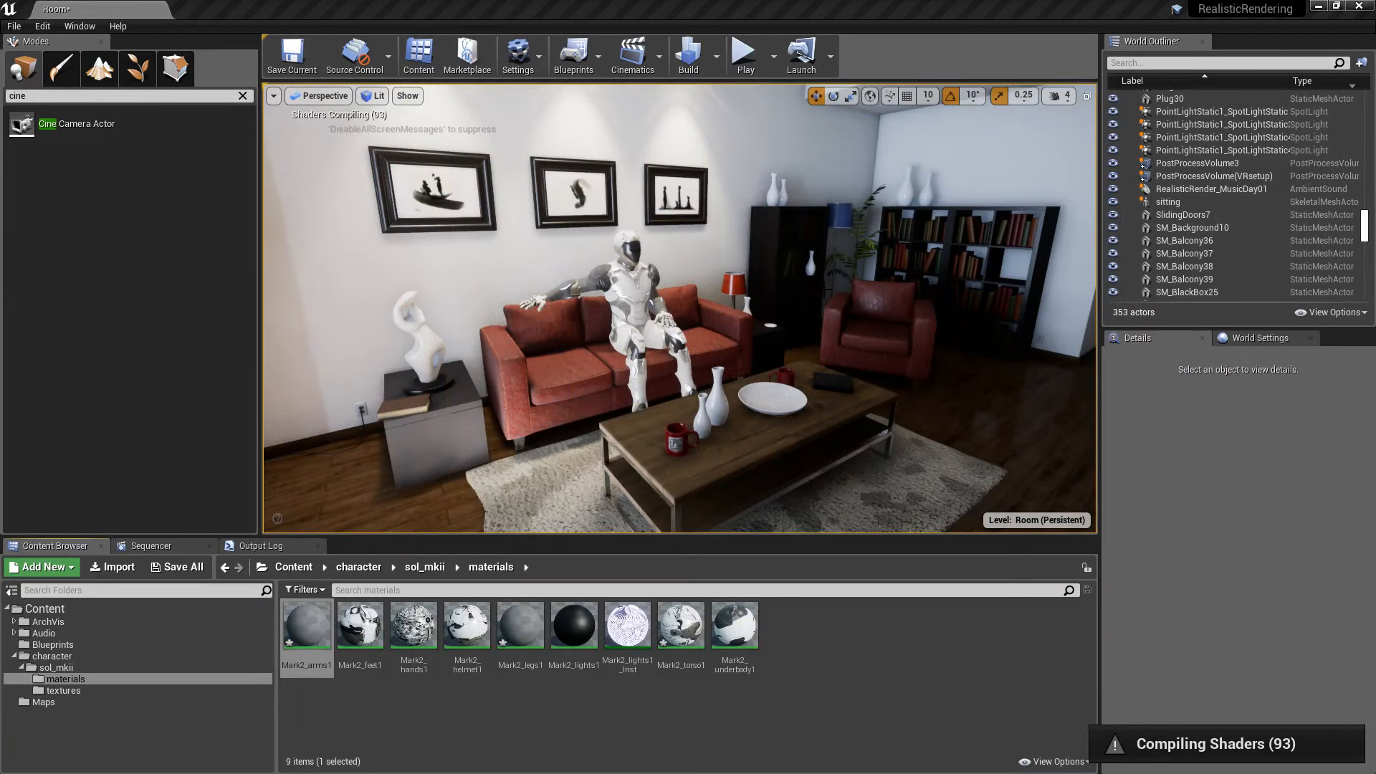
Open MPC_Player from the Content folder and undock its editor as a floating window beside the character.
{"action": "left_click", "coordinate": [63, 606]}
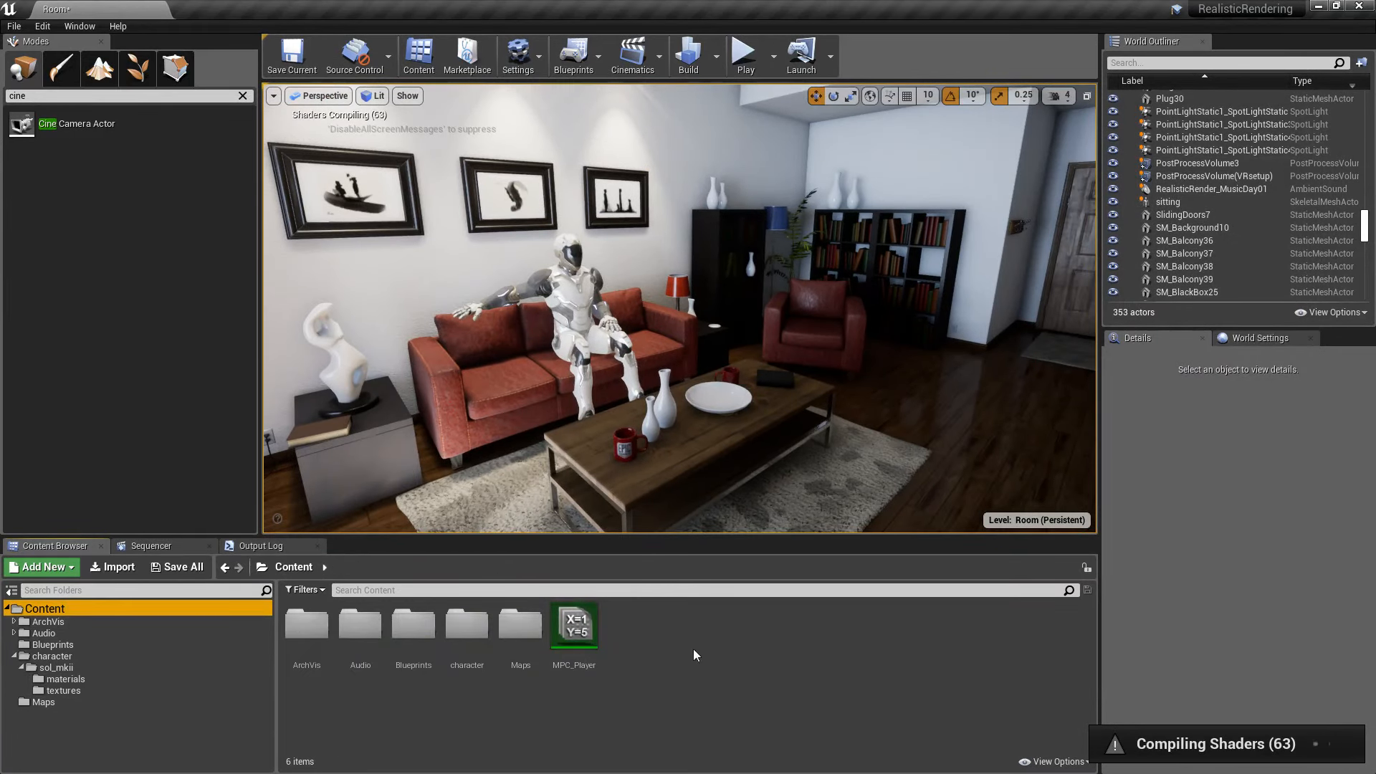
{"action": "double_click", "coordinate": [574, 626]}
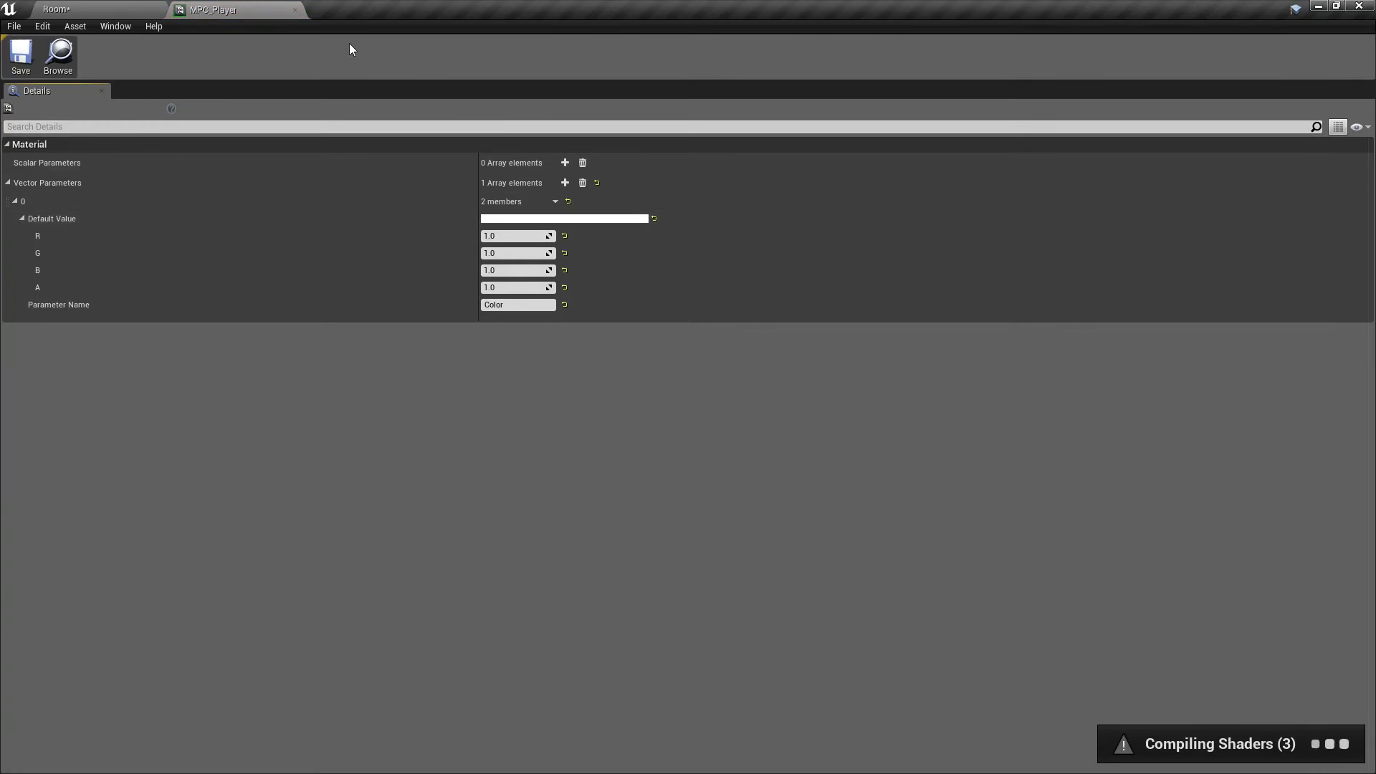
{"action": "left_click_drag", "start_coordinate": [213, 10], "coordinate": [779, 166]}
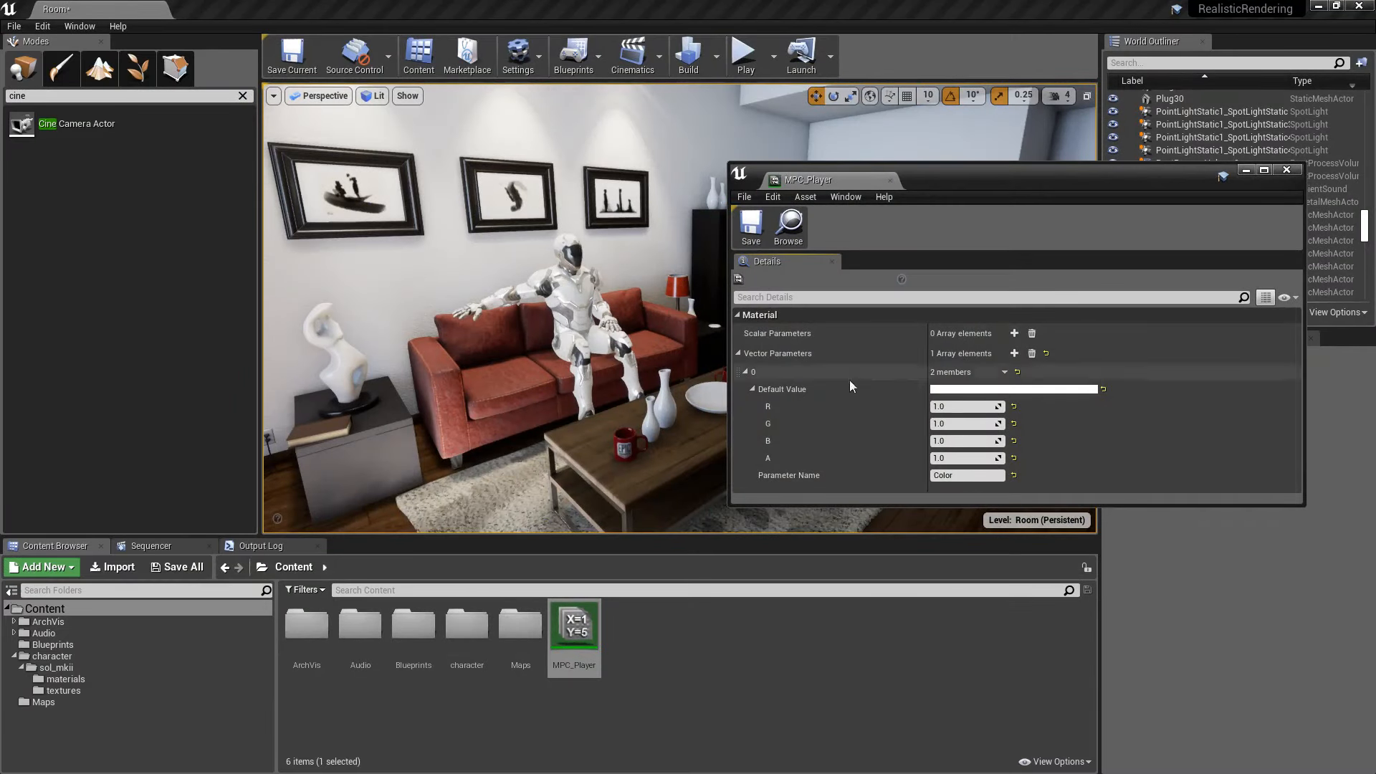
Set the Color parameter's default value to blue with R 0.0, G 0.163426 and B 1.0, and close MPC_Player.
{"action": "left_click", "coordinate": [994, 389]}
{"action": "left_click", "coordinate": [1124, 486]}
{"action": "left_click_drag", "start_coordinate": [1124, 486], "coordinate": [1089, 489]}
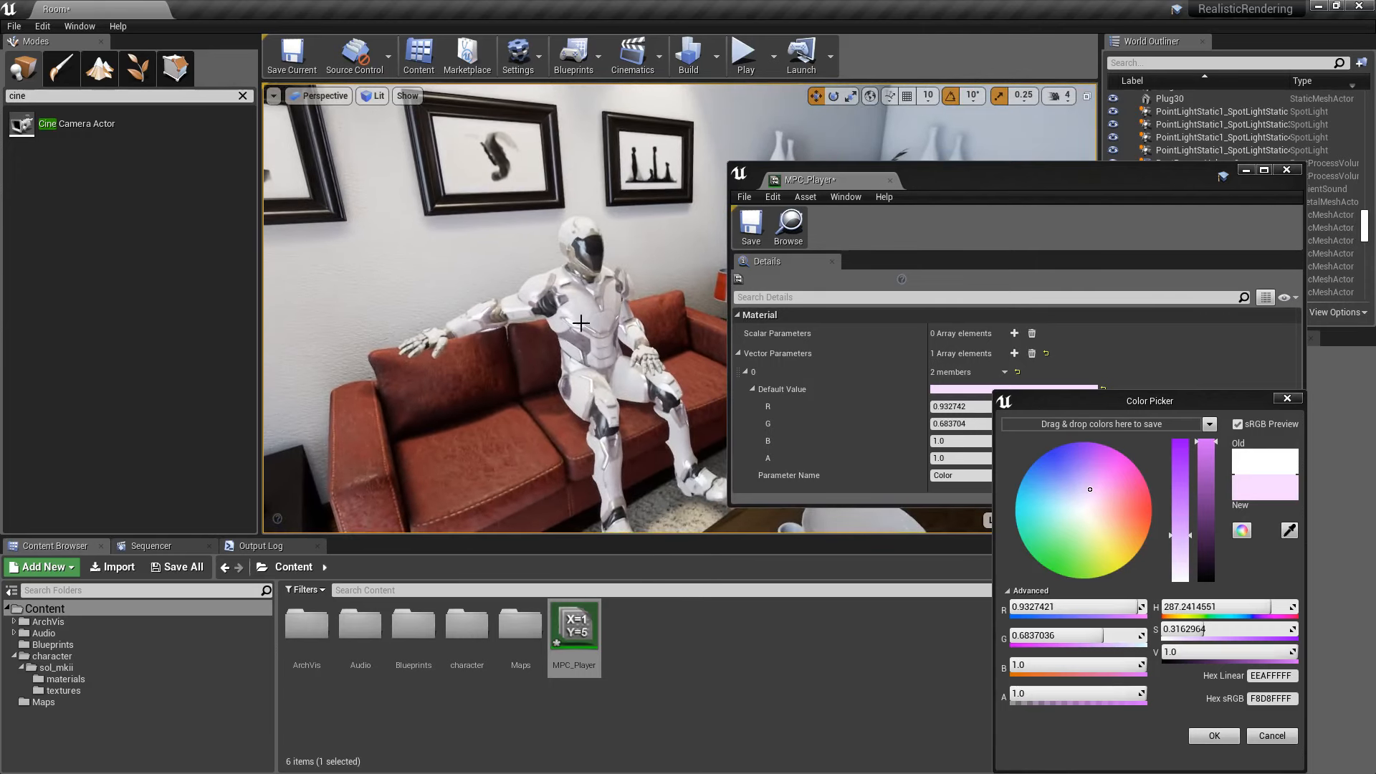
{"action": "left_click_drag", "start_coordinate": [1035, 505], "coordinate": [1040, 457]}
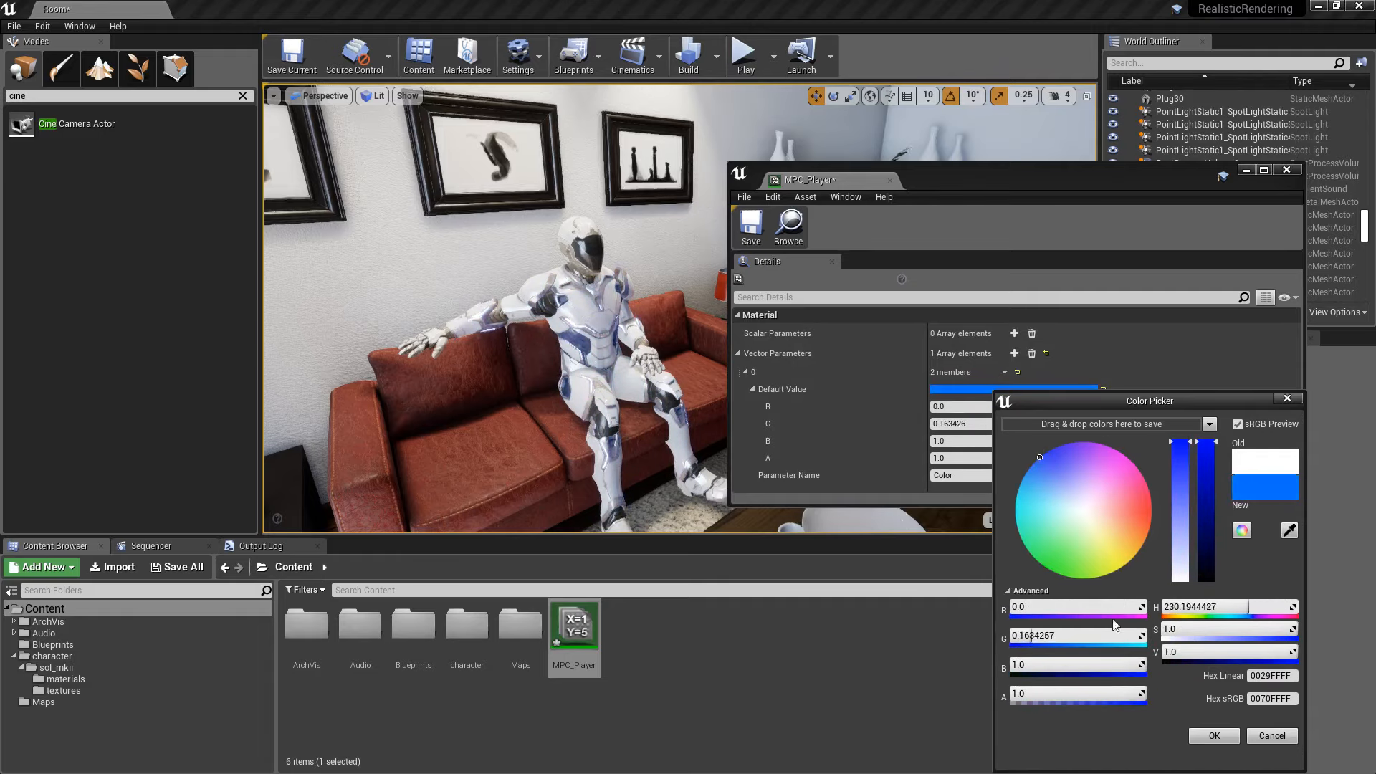
{"action": "left_click", "coordinate": [1214, 735]}
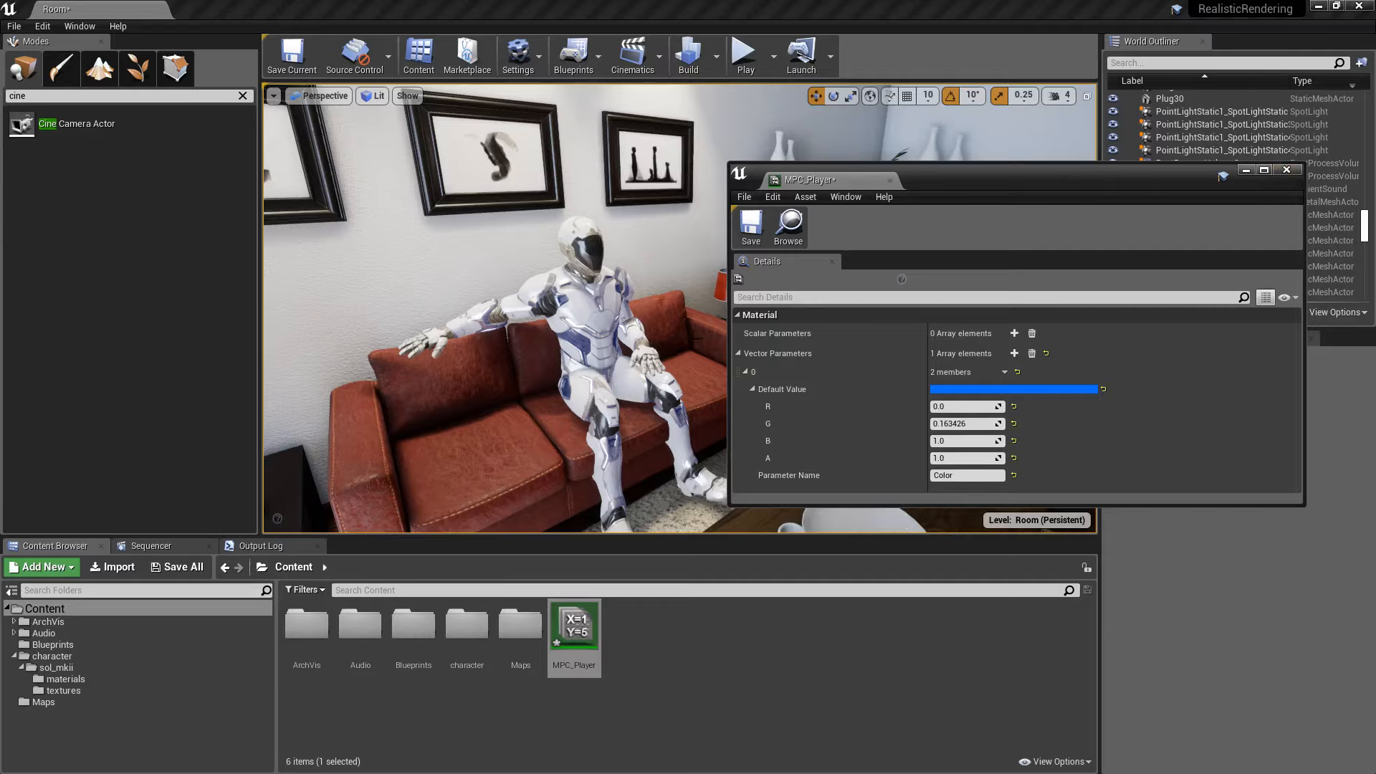
{"action": "left_click", "coordinate": [1287, 171]}
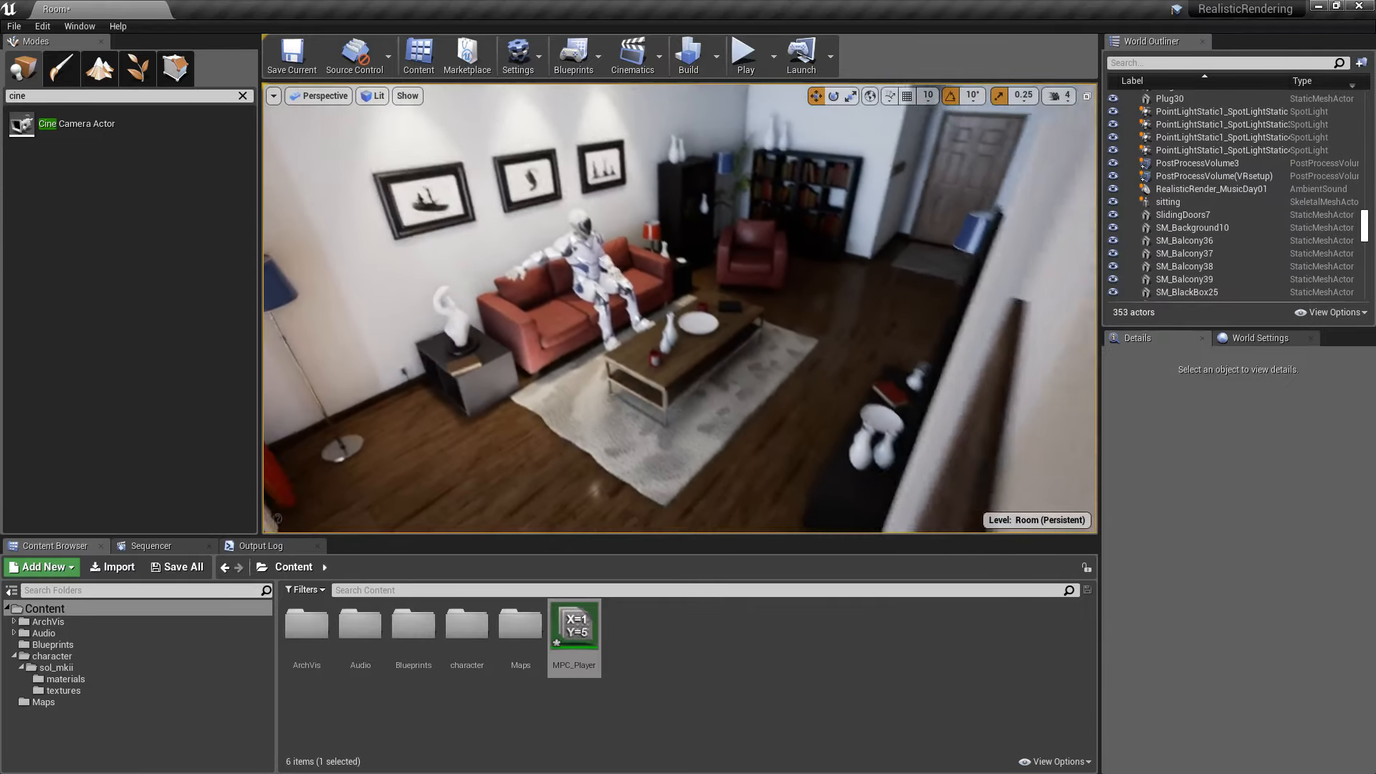
Clear the actor class search and place a Plane in front of the wall-mounted TV.
{"action": "right_click_drag", "start_coordinate": [679, 308], "coordinate": [637, 292]}
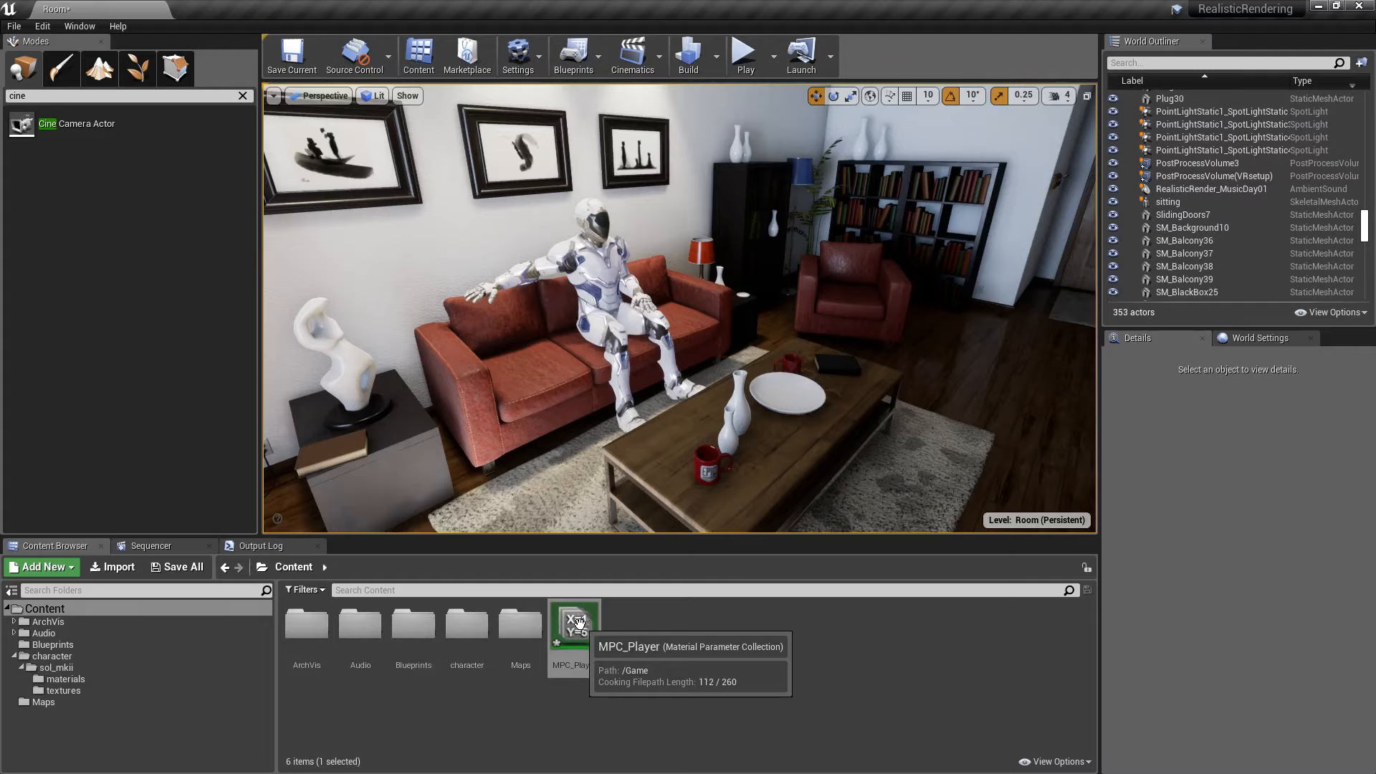
{"action": "left_click", "coordinate": [243, 99]}
{"action": "right_click_drag", "start_coordinate": [736, 370], "coordinate": [824, 344]}
{"action": "key", "text": "s"}
{"action": "key", "text": "w"}
{"action": "key", "text": "w"}
{"action": "right_click_drag", "start_coordinate": [669, 412], "coordinate": [595, 419]}
{"action": "key", "text": "s"}
{"action": "right_click_drag", "start_coordinate": [712, 423], "coordinate": [788, 397]}
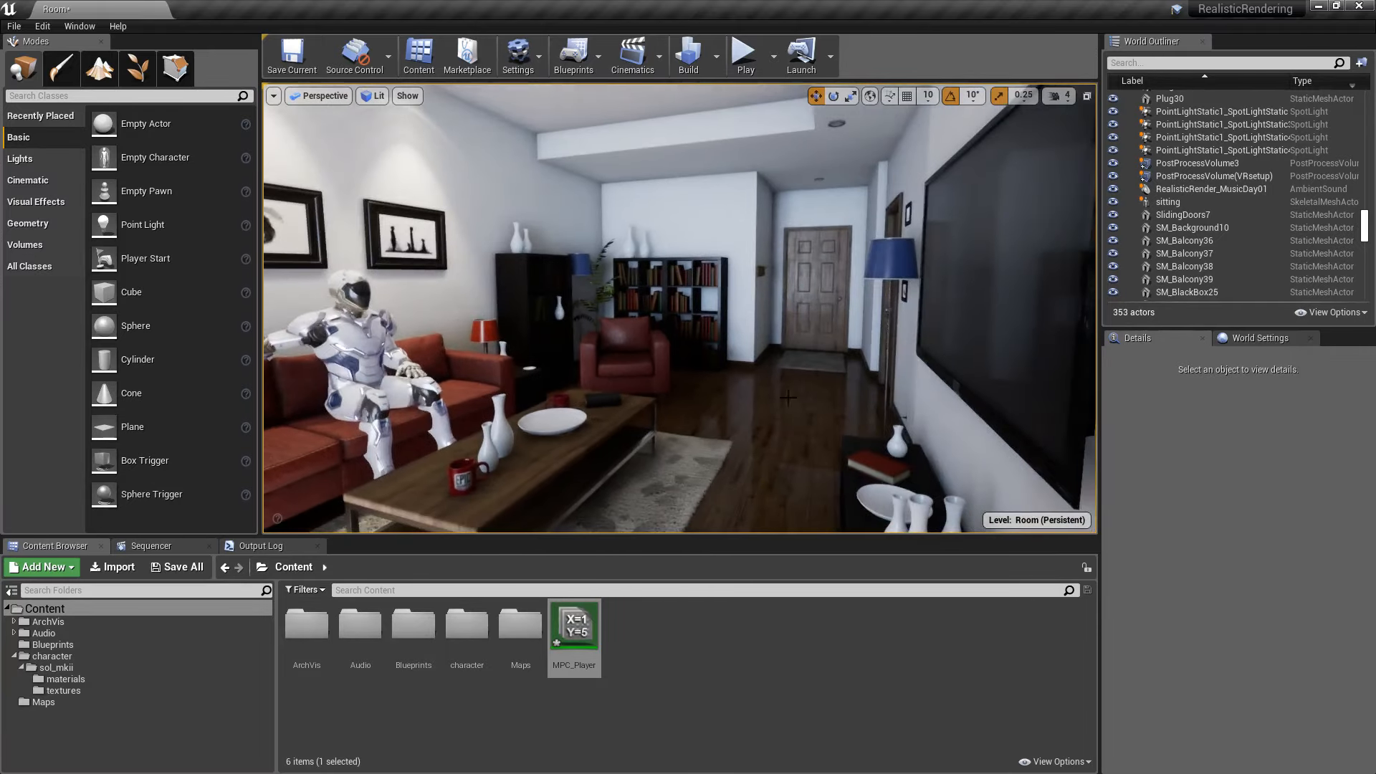
{"action": "left_click", "coordinate": [996, 260]}
{"action": "key", "text": "s"}
{"action": "right_click_drag", "start_coordinate": [997, 261], "coordinate": [1147, 262]}
{"action": "left_click_drag", "start_coordinate": [117, 424], "coordinate": [944, 276]}
Rotate the plane by -90 degrees to face the room, raise it, and push it back against the TV screen.
{"action": "left_click_drag", "start_coordinate": [825, 307], "coordinate": [818, 308]}
{"action": "key", "text": "e"}
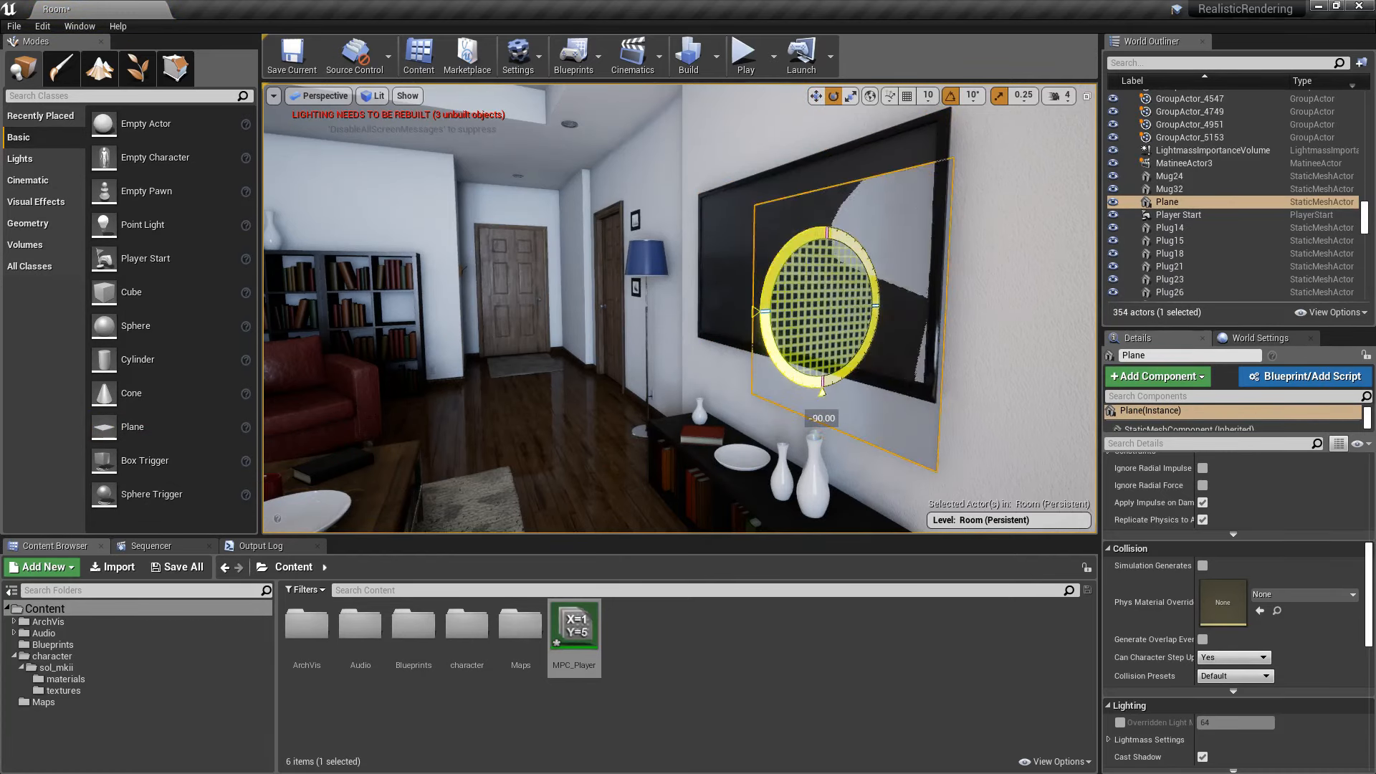
{"action": "left_click_drag", "start_coordinate": [777, 316], "coordinate": [786, 312]}
{"action": "left_click_drag", "start_coordinate": [822, 263], "coordinate": [832, 218]}
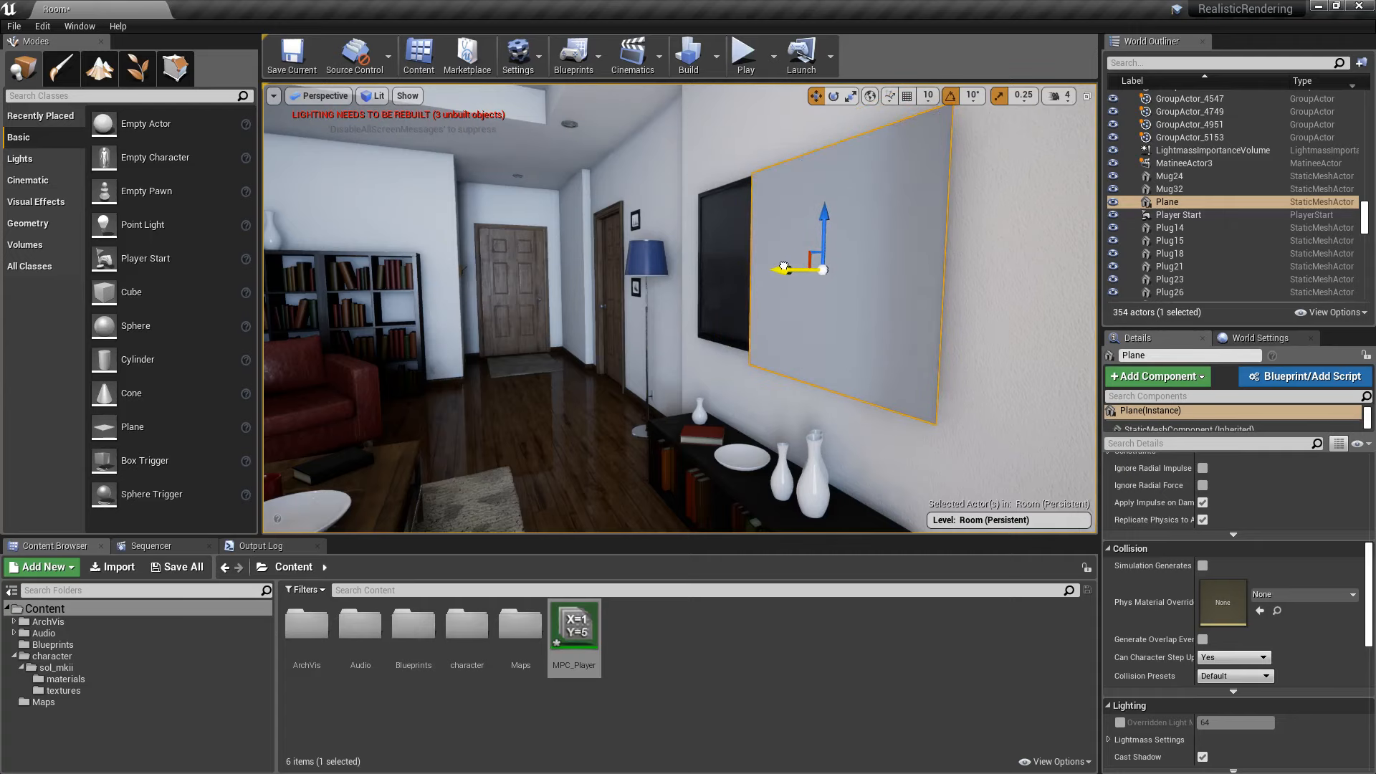
{"action": "left_click_drag", "start_coordinate": [784, 266], "coordinate": [786, 269]}
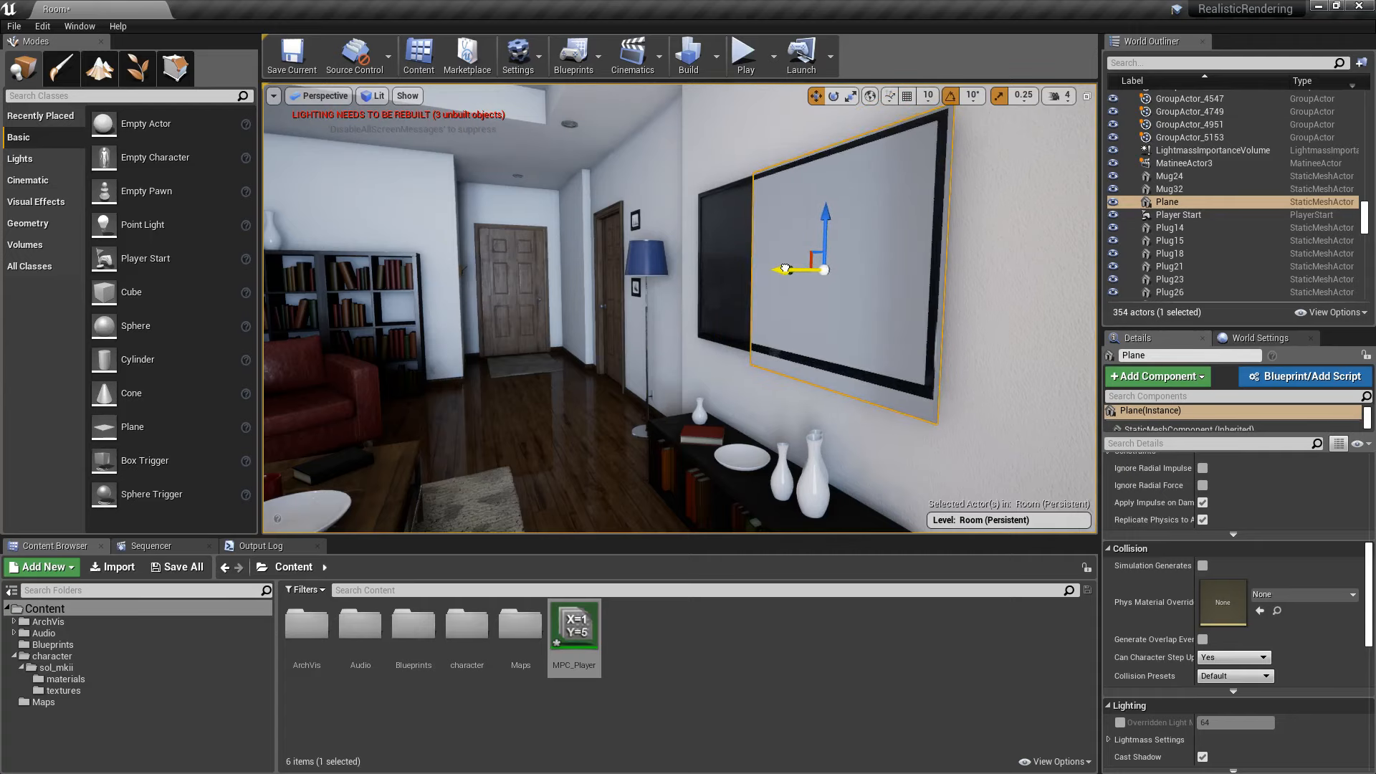
Move and scale the plane so it fits inside the TV frame, and check the fit with the plane deselected before reselecting it.
{"action": "right_click_drag", "start_coordinate": [802, 296], "coordinate": [860, 295]}
{"action": "left_click_drag", "start_coordinate": [791, 286], "coordinate": [699, 294]}
{"action": "key", "text": "e"}
{"action": "key", "text": "r"}
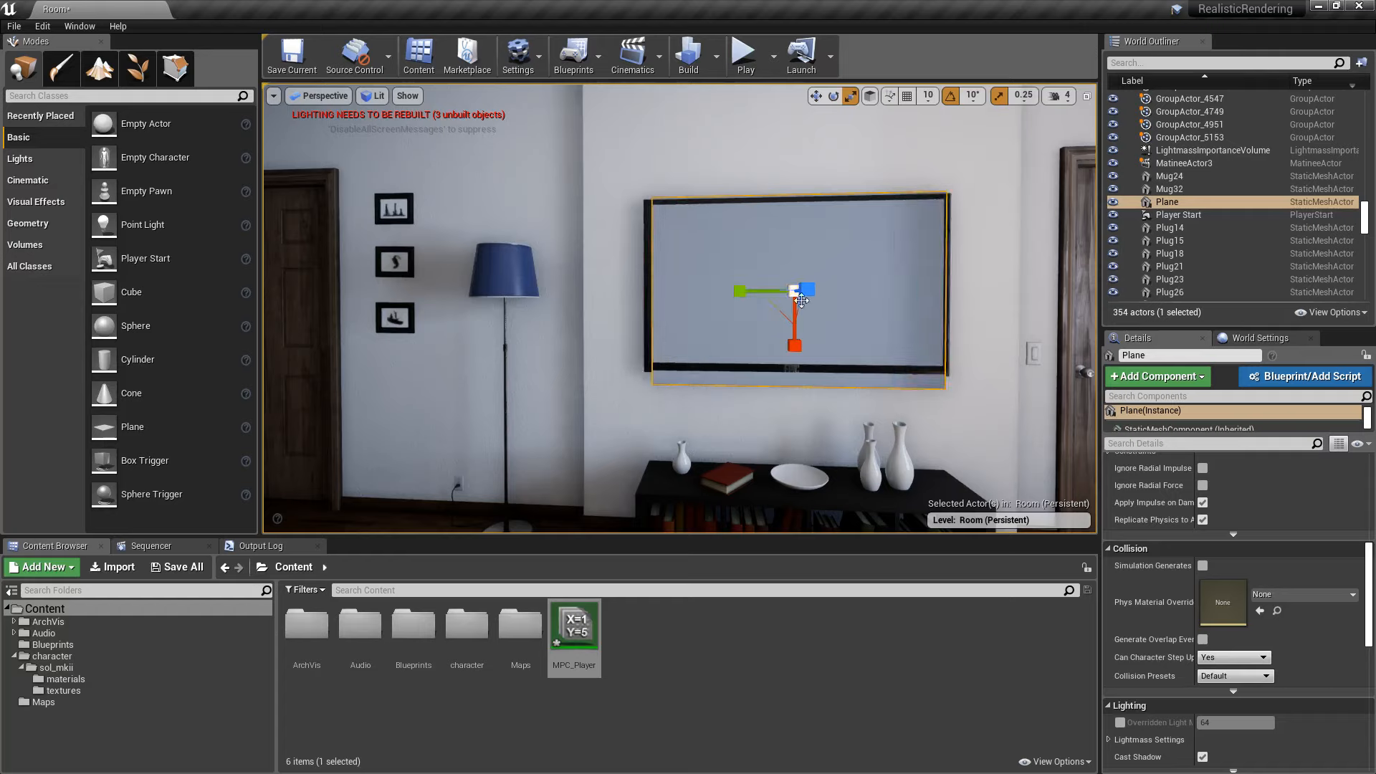
{"action": "key", "text": "e"}
{"action": "key", "text": "r"}
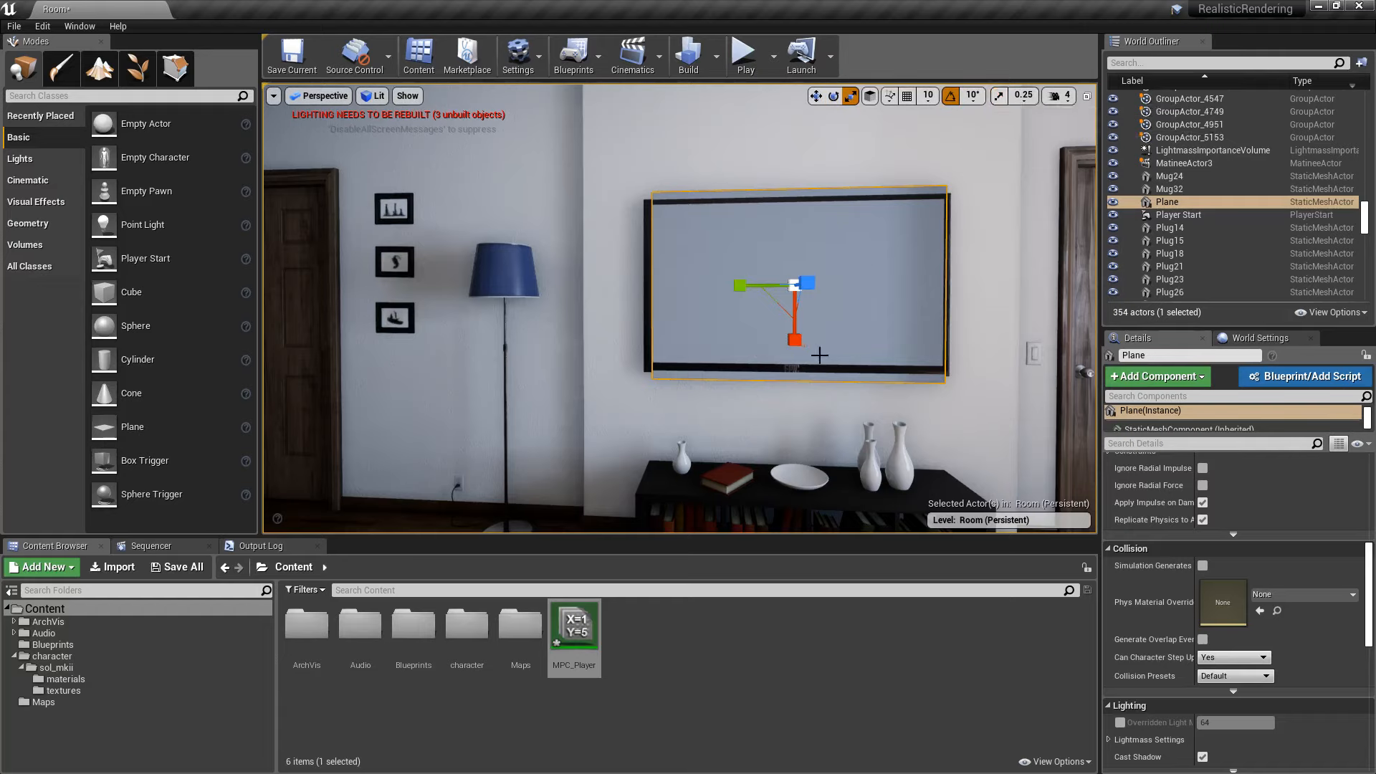
{"action": "left_click_drag", "start_coordinate": [794, 340], "coordinate": [794, 347]}
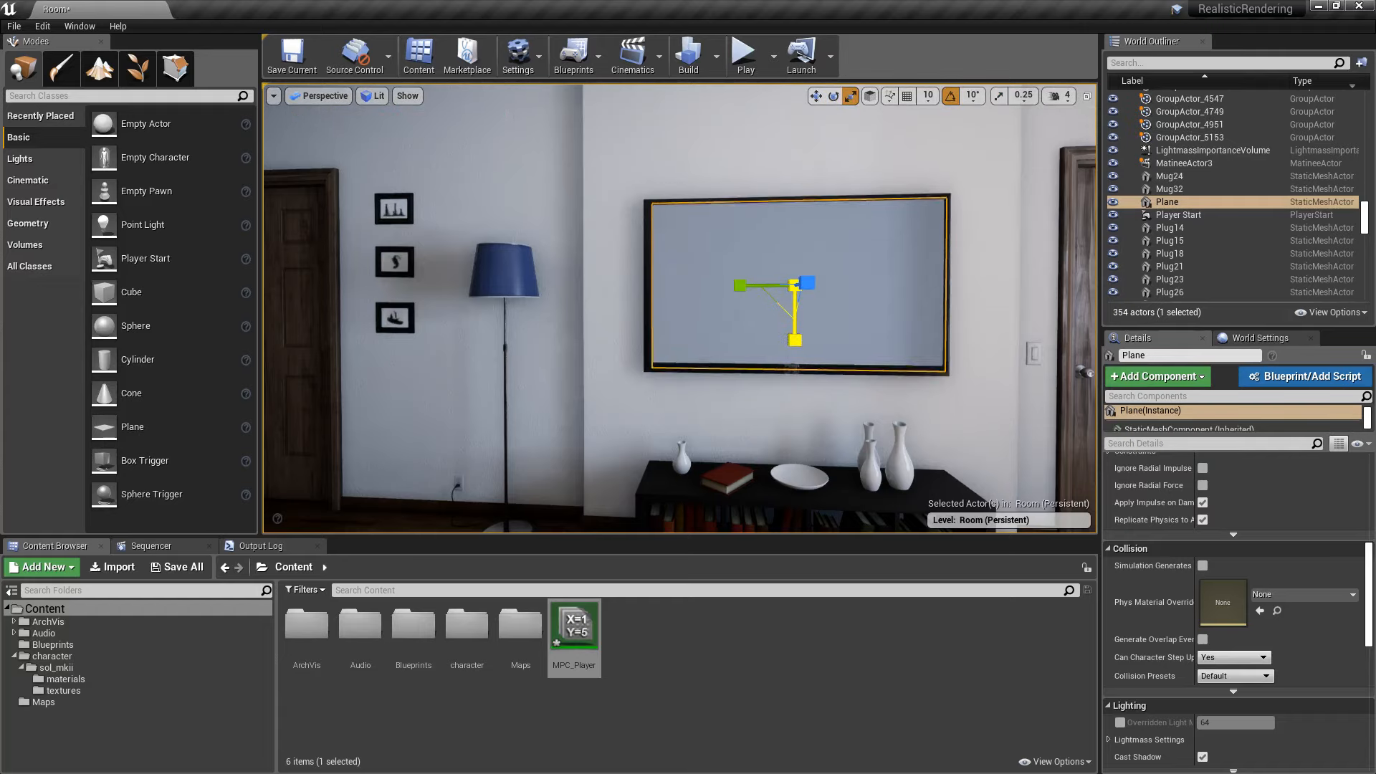
{"action": "key", "text": "Escape"}
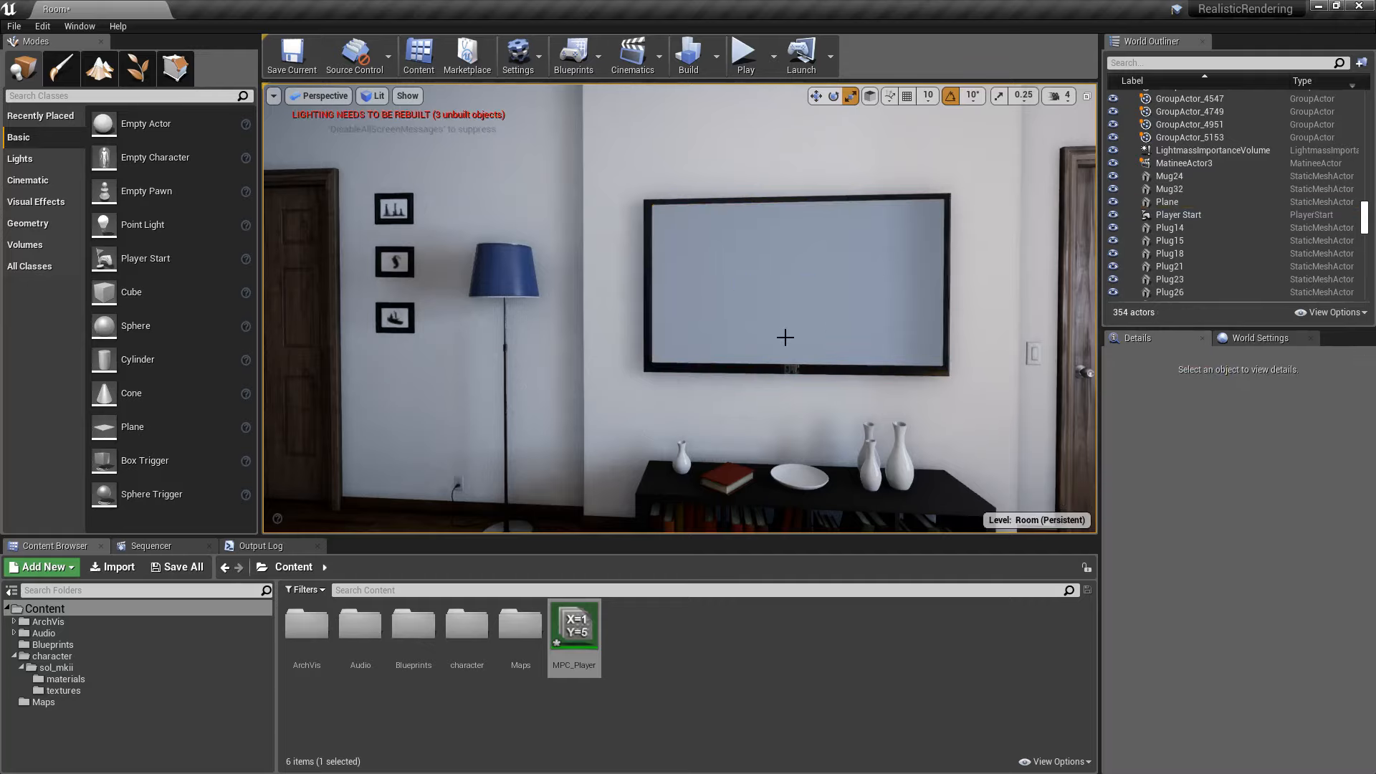
{"action": "mouse_move", "coordinate": [785, 337]}
{"action": "right_mouse_down"}
{"action": "mouse_move", "coordinate": [925, 329]}
{"action": "mouse_move", "coordinate": [781, 319]}
{"action": "mouse_move", "coordinate": [824, 307]}
{"action": "mouse_move", "coordinate": [771, 325]}
{"action": "right_mouse_up"}
{"action": "left_click", "coordinate": [732, 309]}
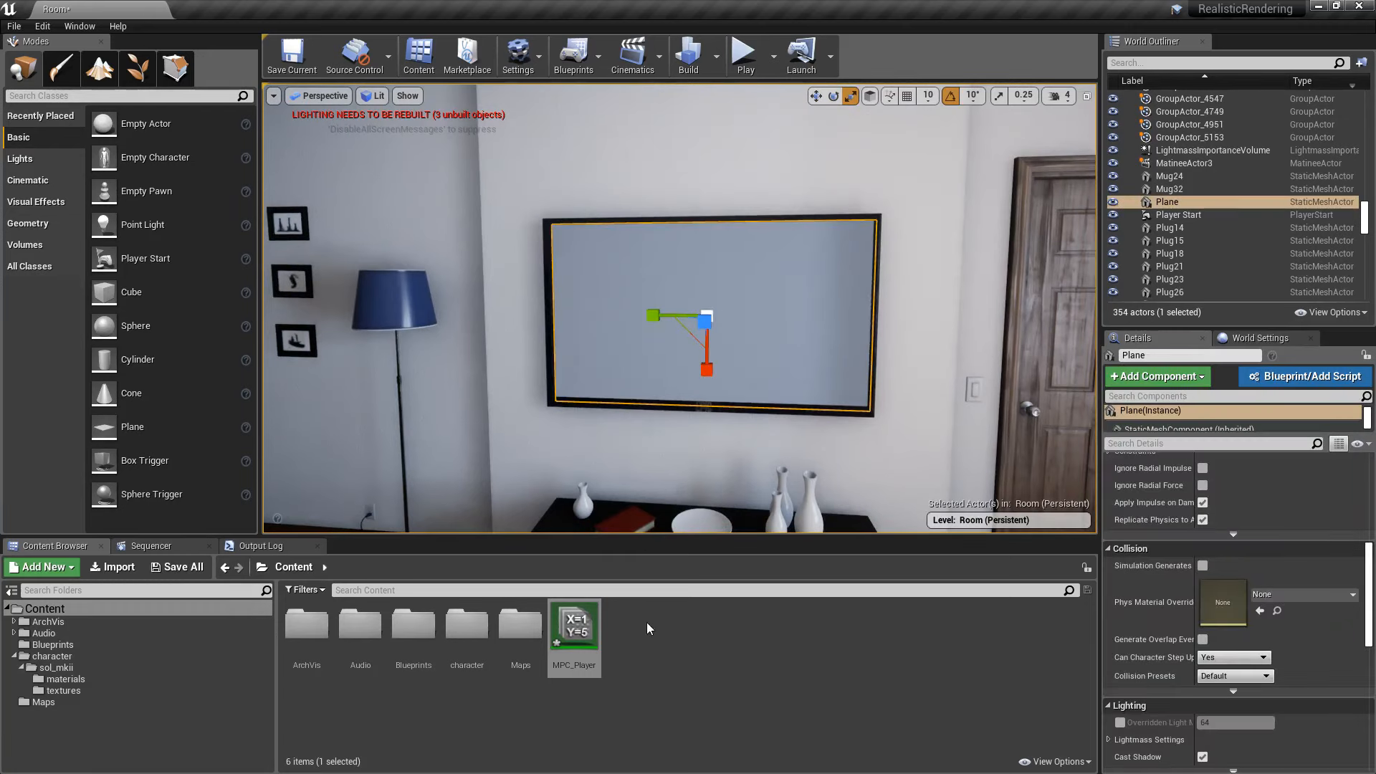
Import the Forge.mp4 video from folder 1 in Downloads into the Content folder.
{"action": "left_click", "coordinate": [670, 689]}
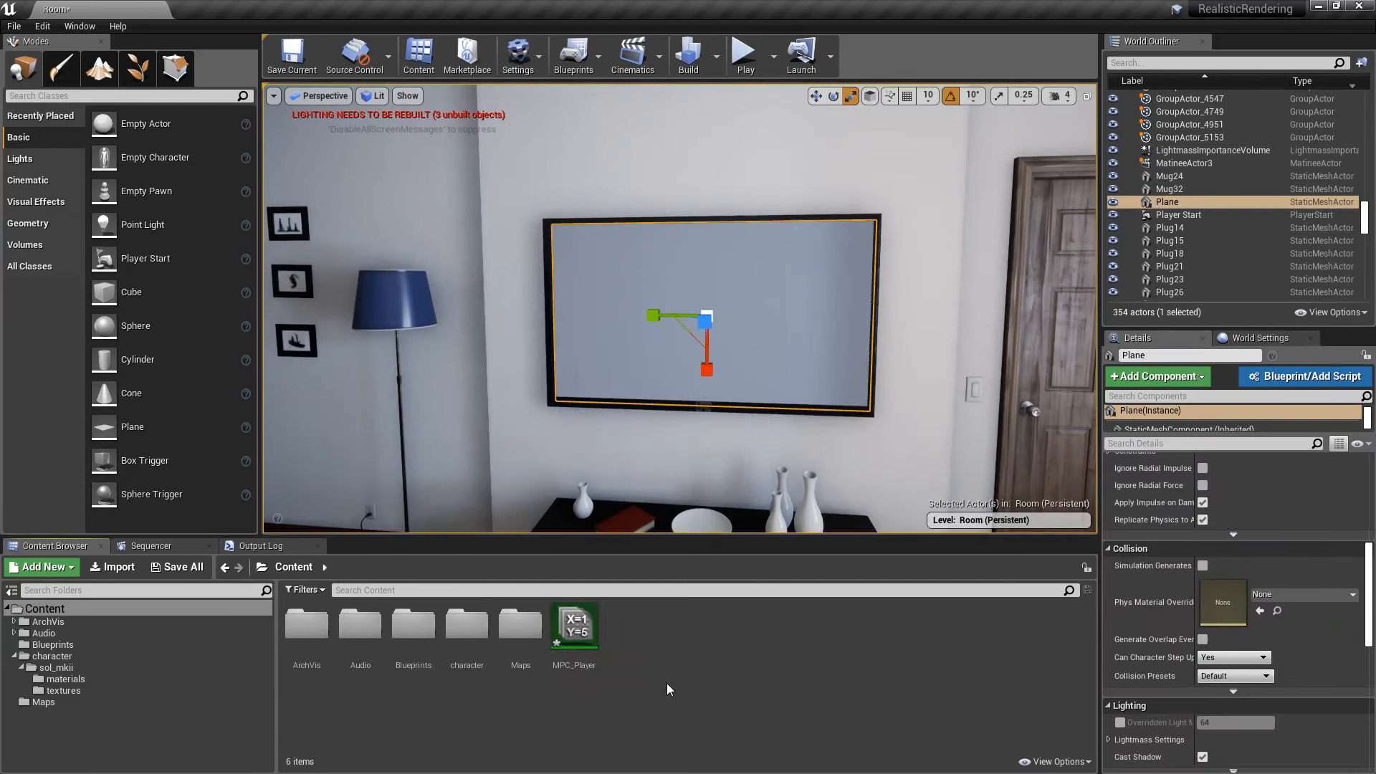
{"action": "right_click", "coordinate": [644, 625]}
{"action": "left_click", "coordinate": [715, 225]}
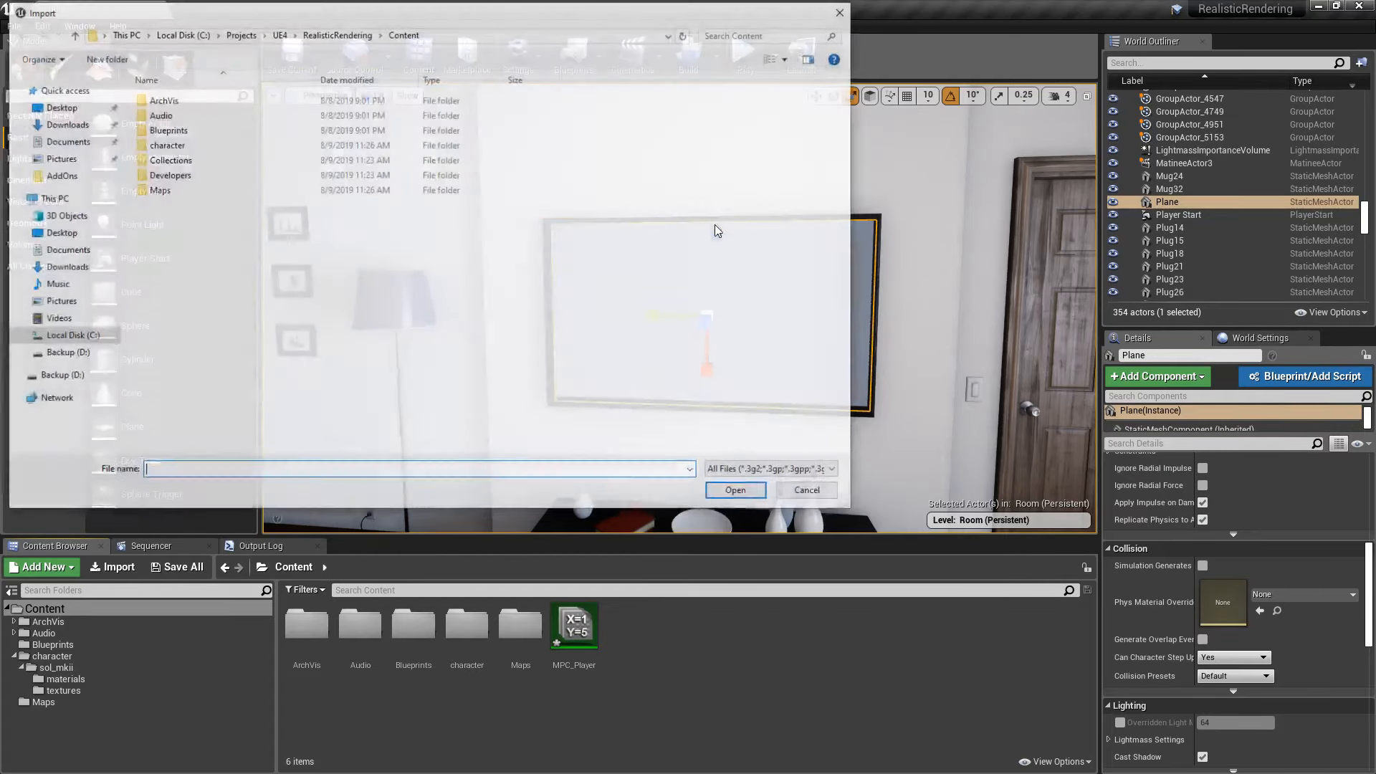
{"action": "left_click", "coordinate": [65, 266]}
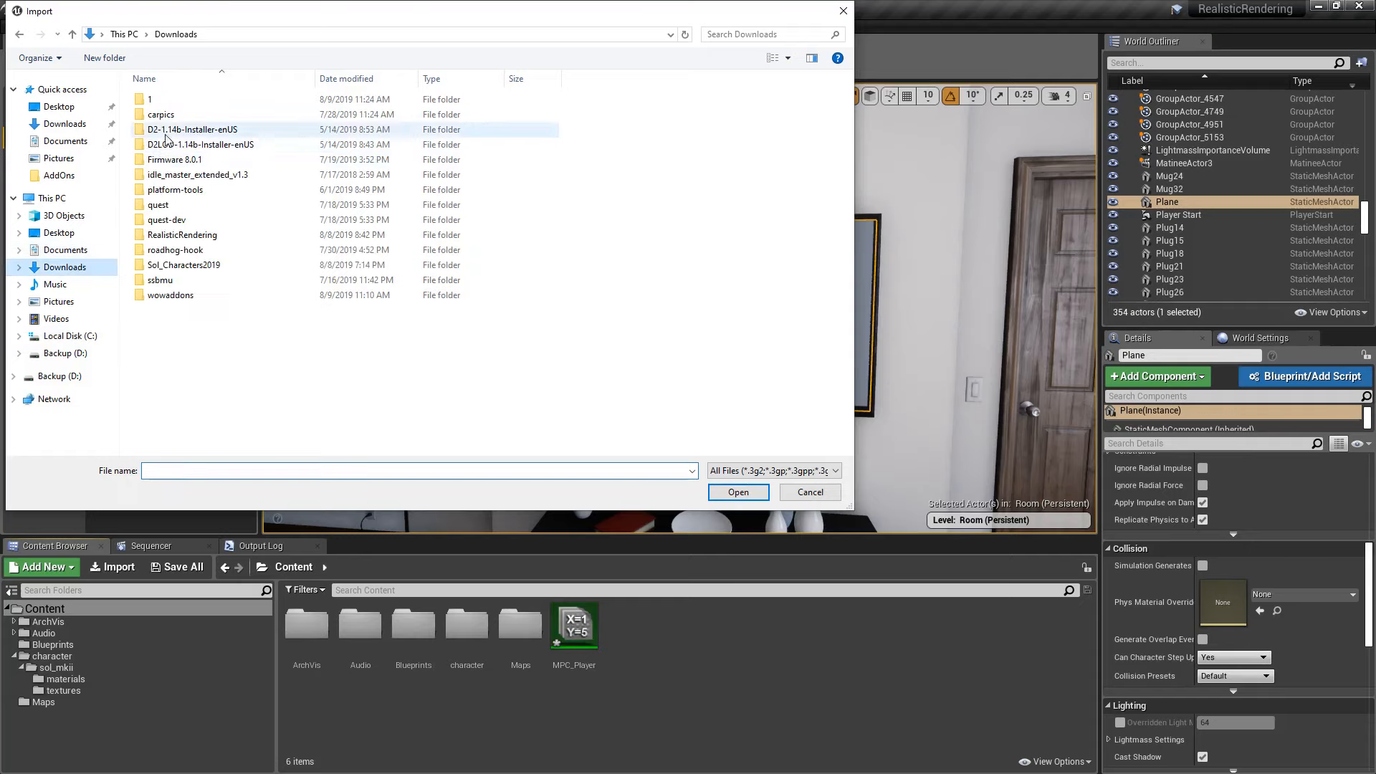
{"action": "double_click", "coordinate": [157, 99]}
{"action": "left_click", "coordinate": [177, 175]}
{"action": "double_click", "coordinate": [177, 176]}
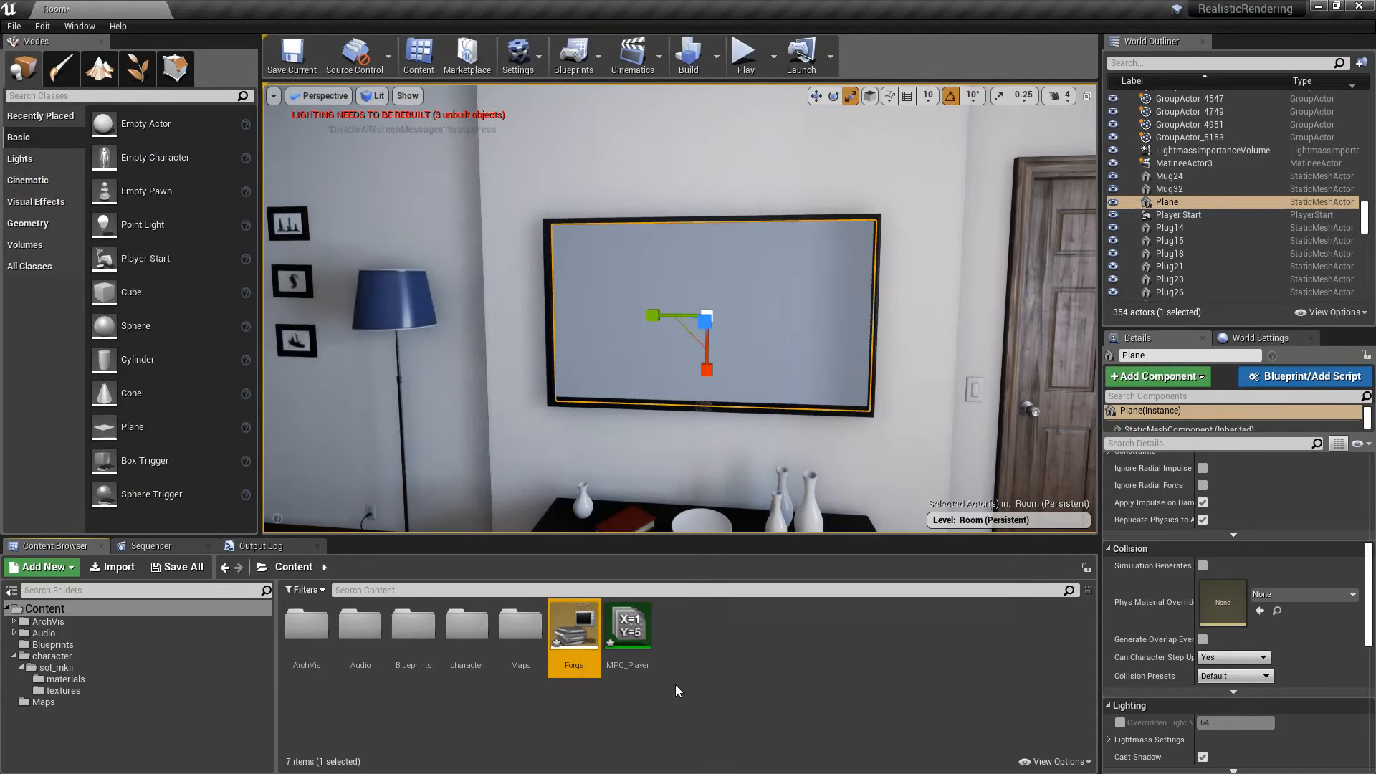
Check the file path of the Forge media source, close its editor, and save the Room level.
{"action": "double_click", "coordinate": [582, 620]}
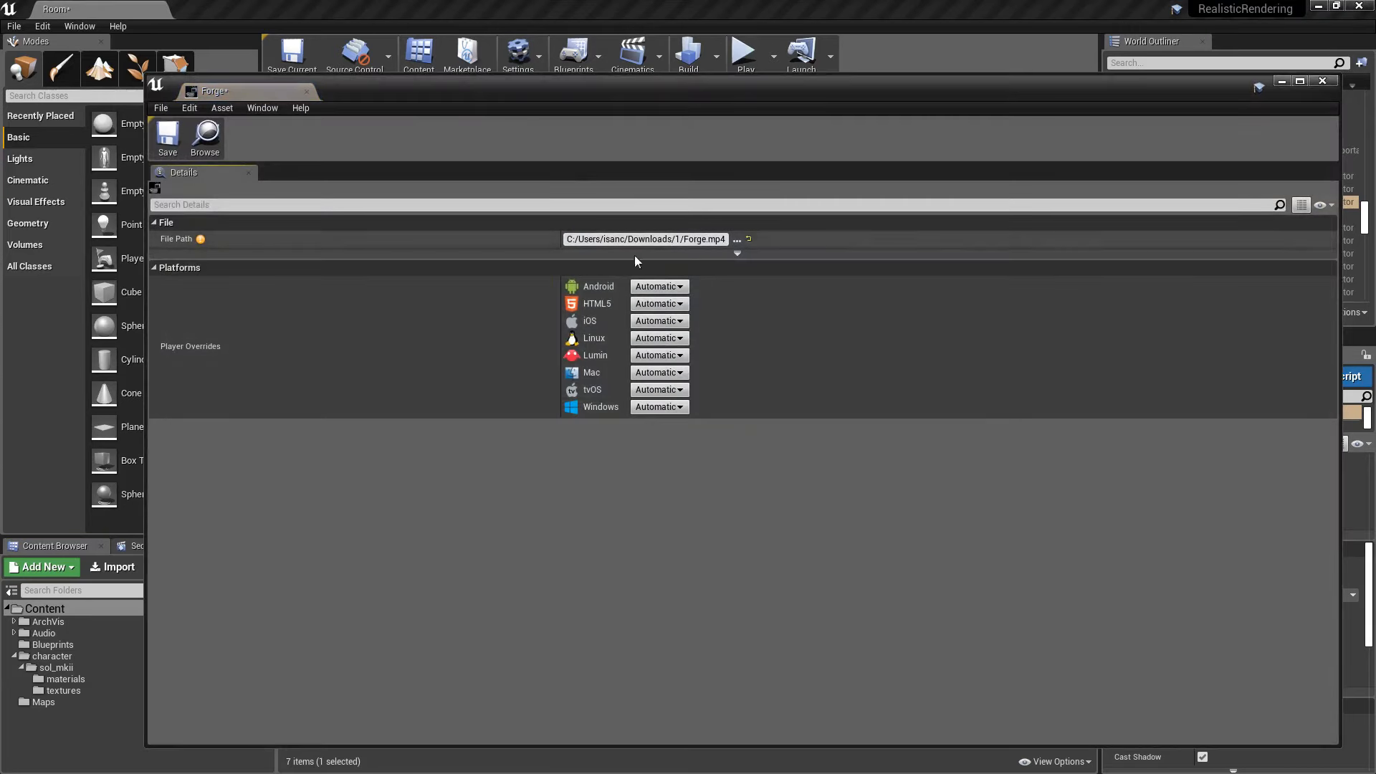
{"action": "left_click", "coordinate": [307, 92]}
{"action": "left_click", "coordinate": [292, 53]}
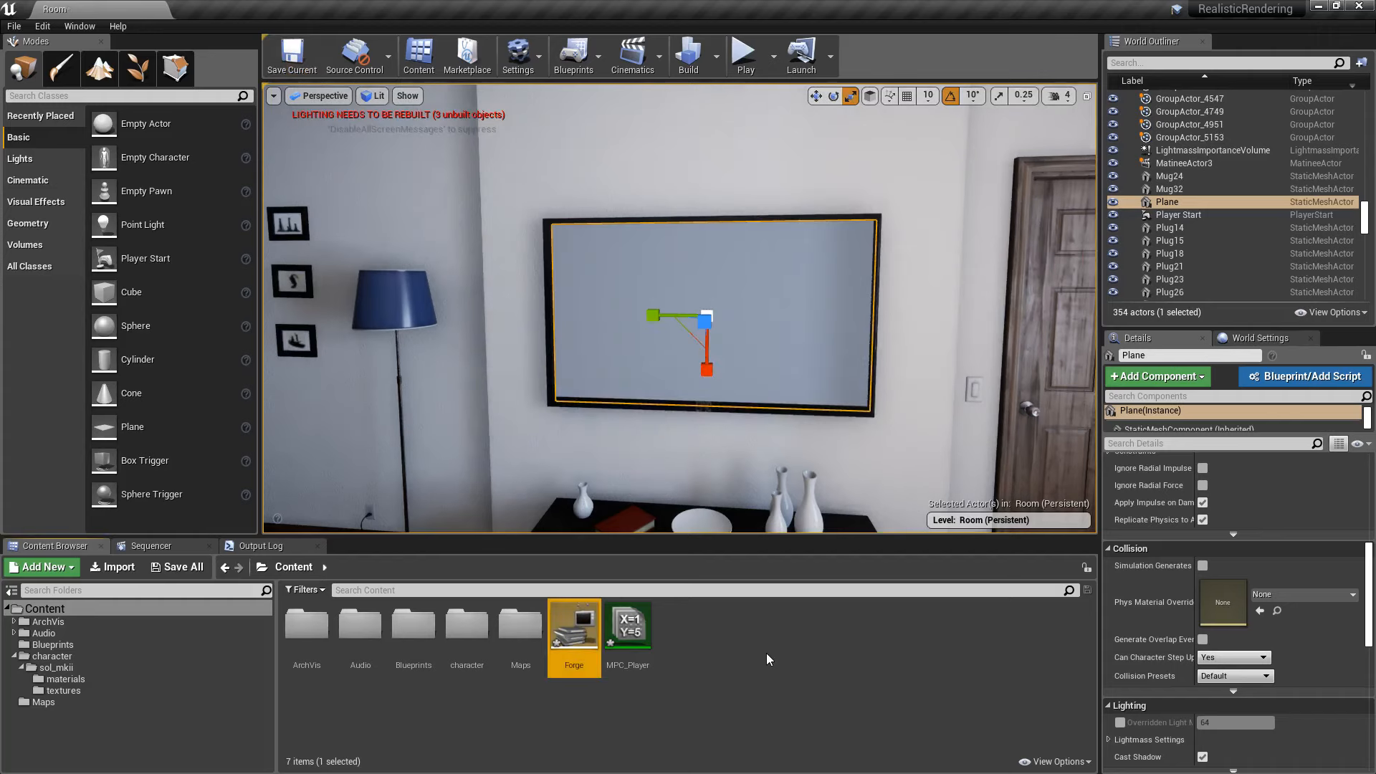
Create a Media Player with a linked video output MediaTexture in the Content folder, keeping its default name.
{"action": "right_click", "coordinate": [712, 634]}
{"action": "mouse_move", "coordinate": [798, 627]}
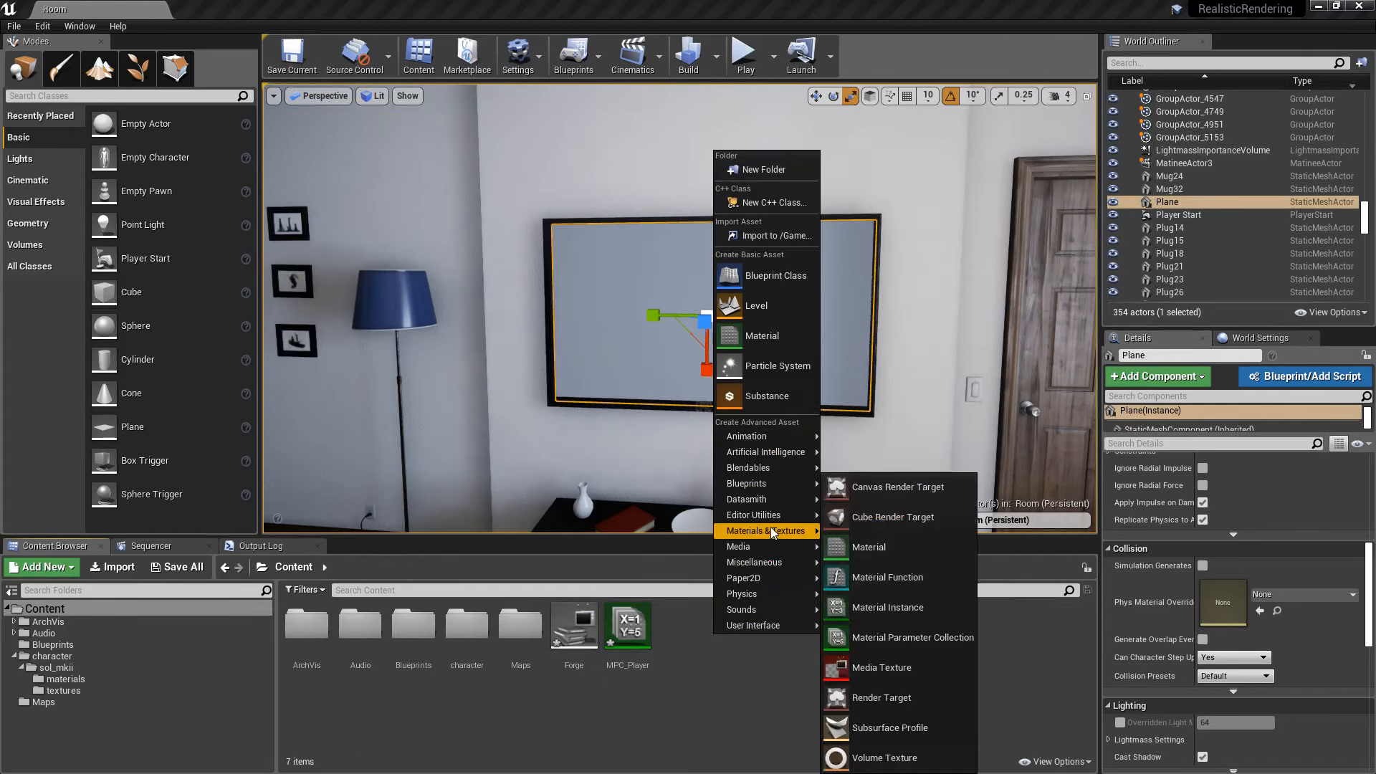
{"action": "mouse_move", "coordinate": [763, 547]}
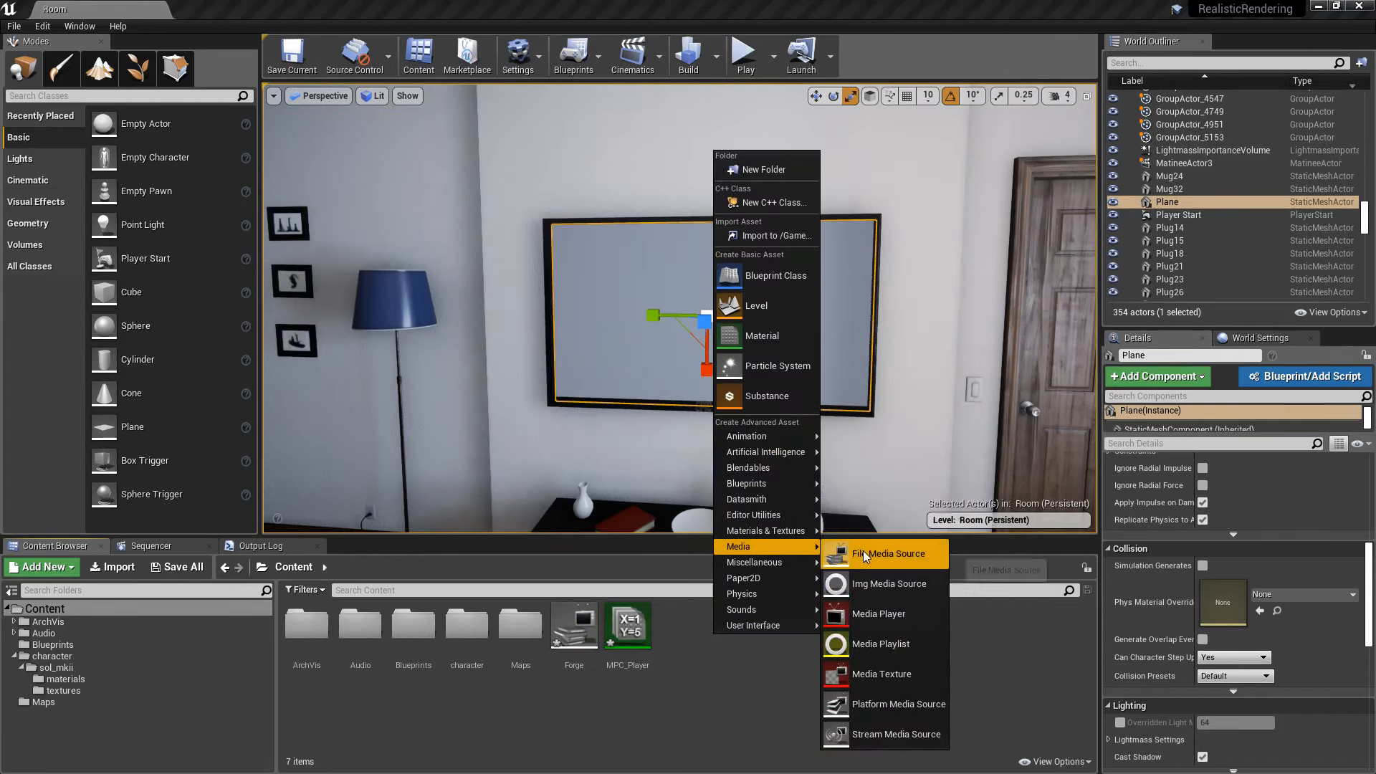
{"action": "left_click", "coordinate": [883, 611]}
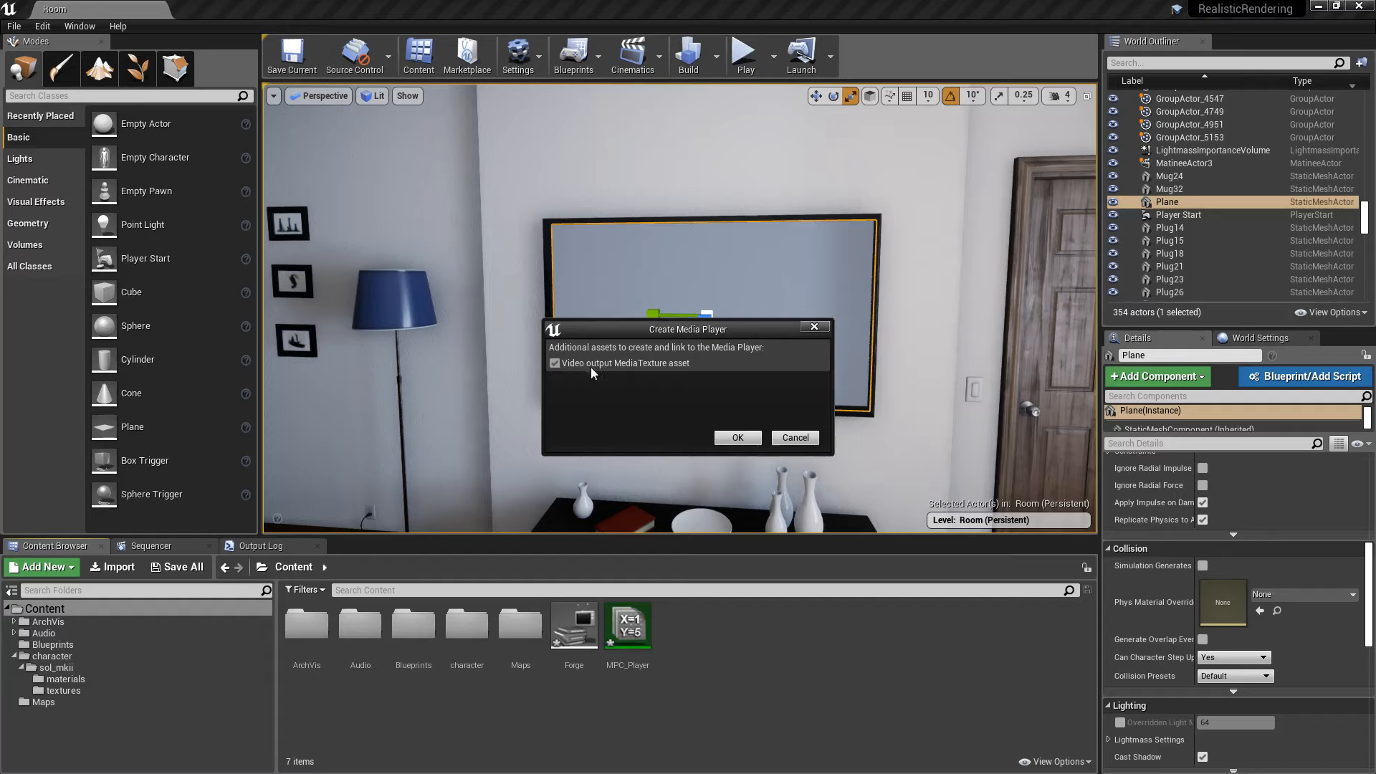
{"action": "left_click", "coordinate": [739, 438]}
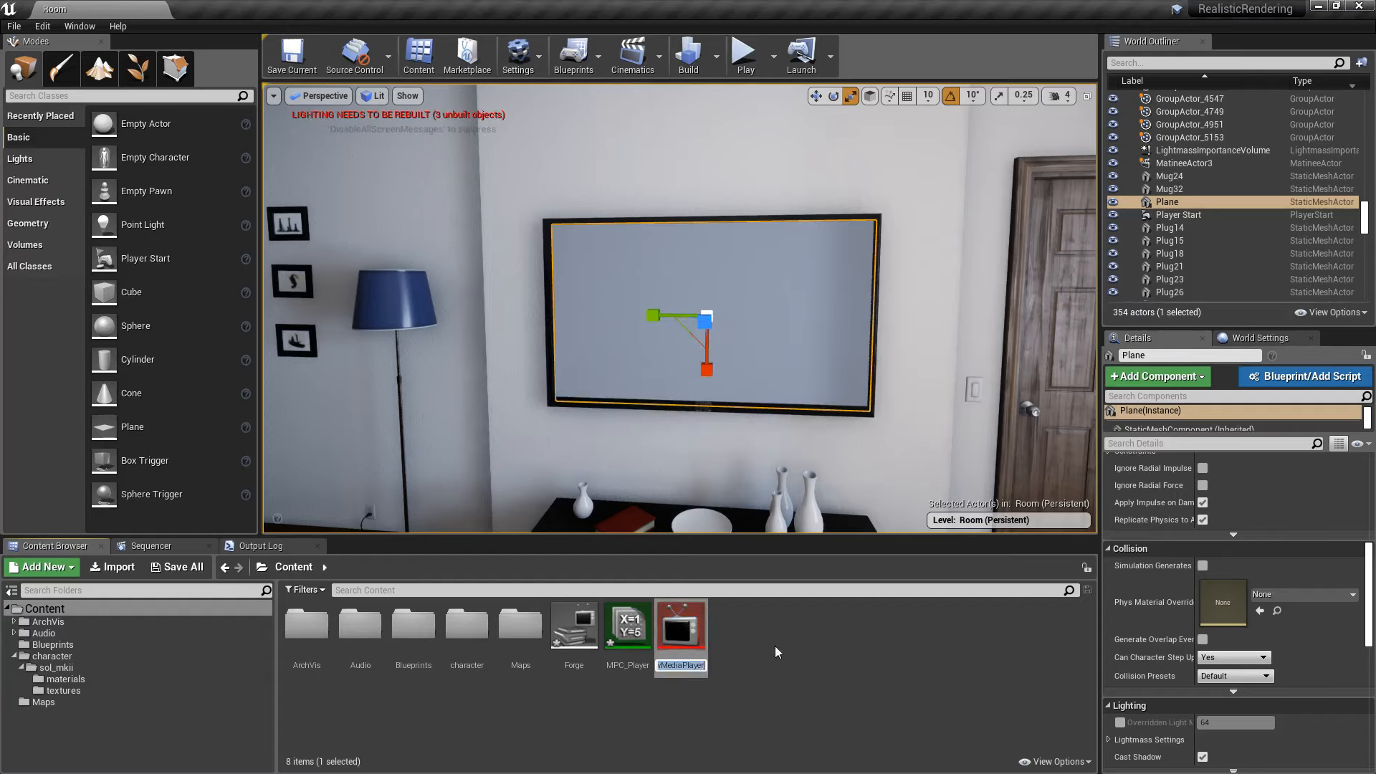
{"action": "key", "text": "Return"}
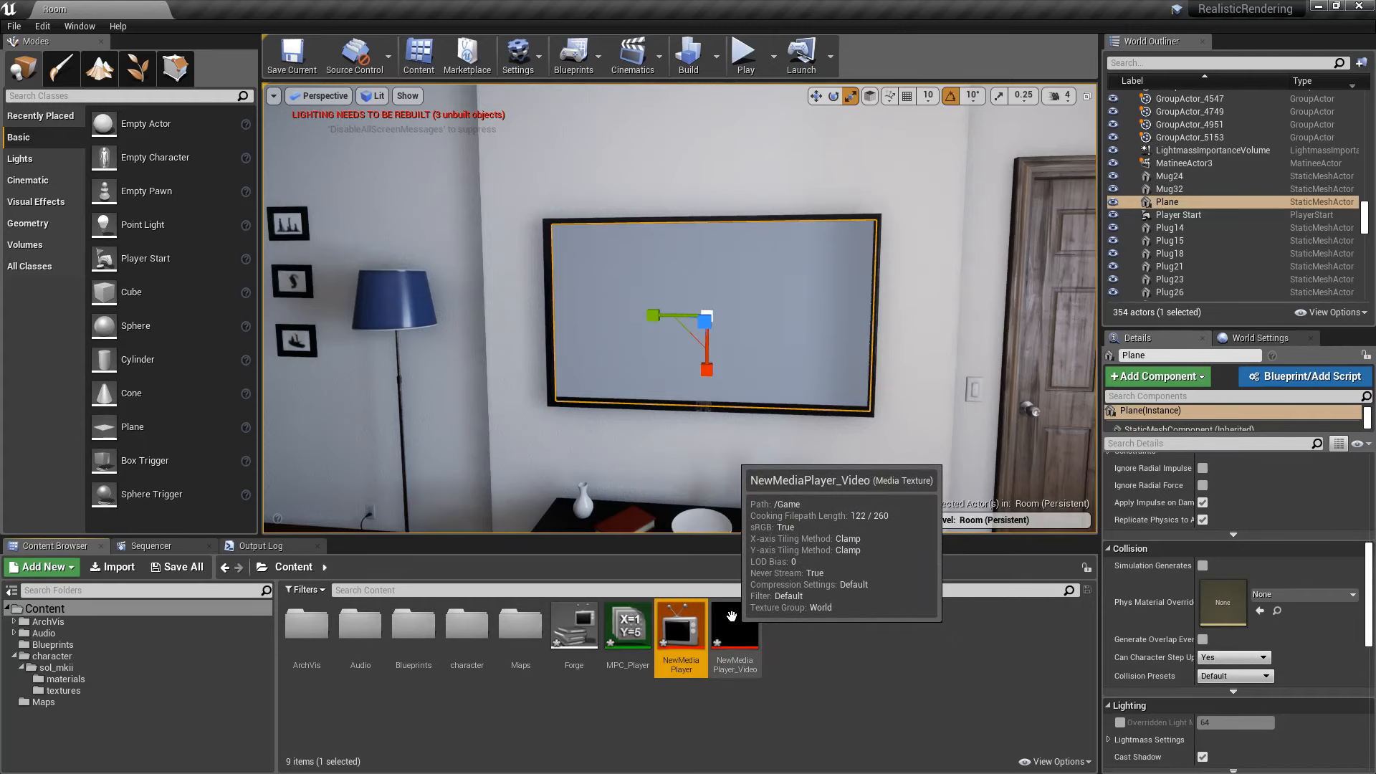
Load the Forge source in the NewMediaPlayer asset and pause the video near the end of the clip.
{"action": "double_click", "coordinate": [700, 619]}
{"action": "double_click", "coordinate": [186, 576]}
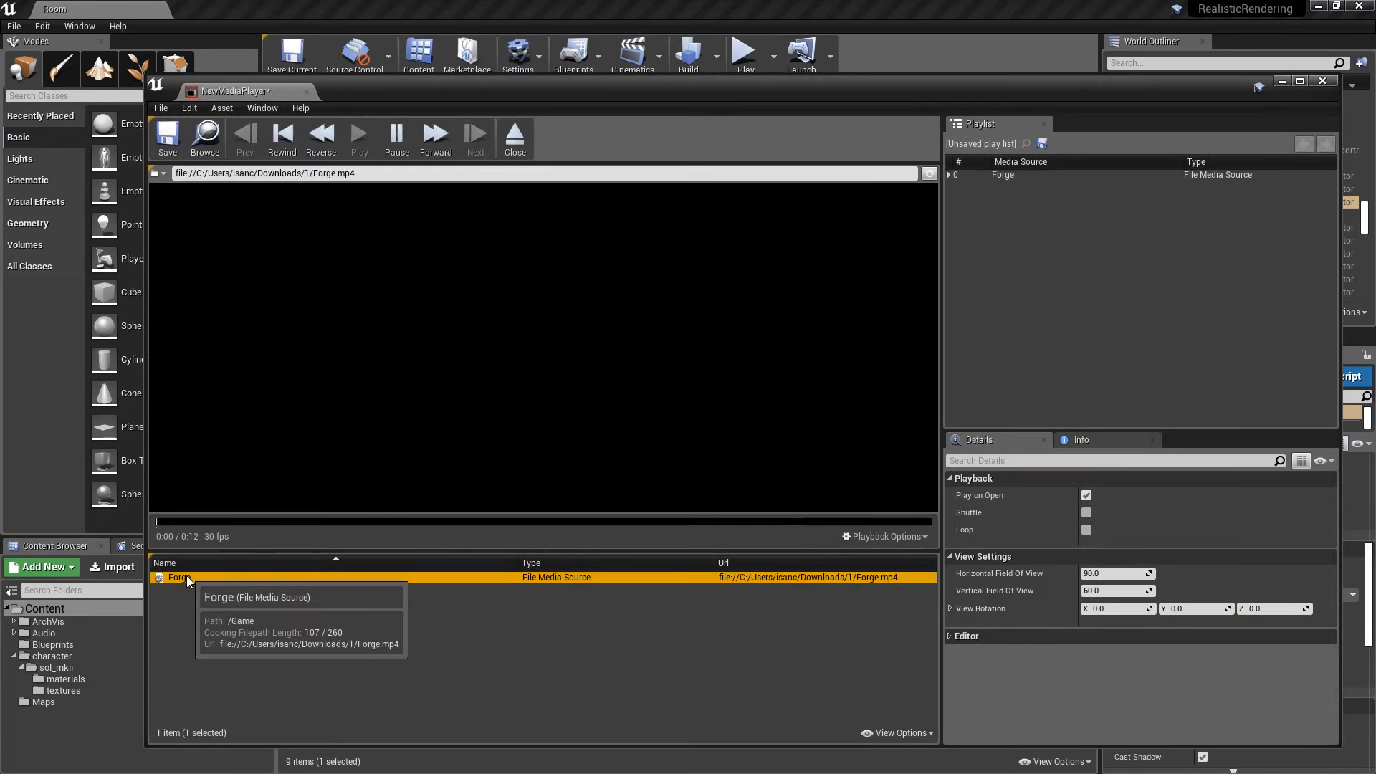
{"action": "left_click_drag", "start_coordinate": [244, 522], "coordinate": [441, 539]}
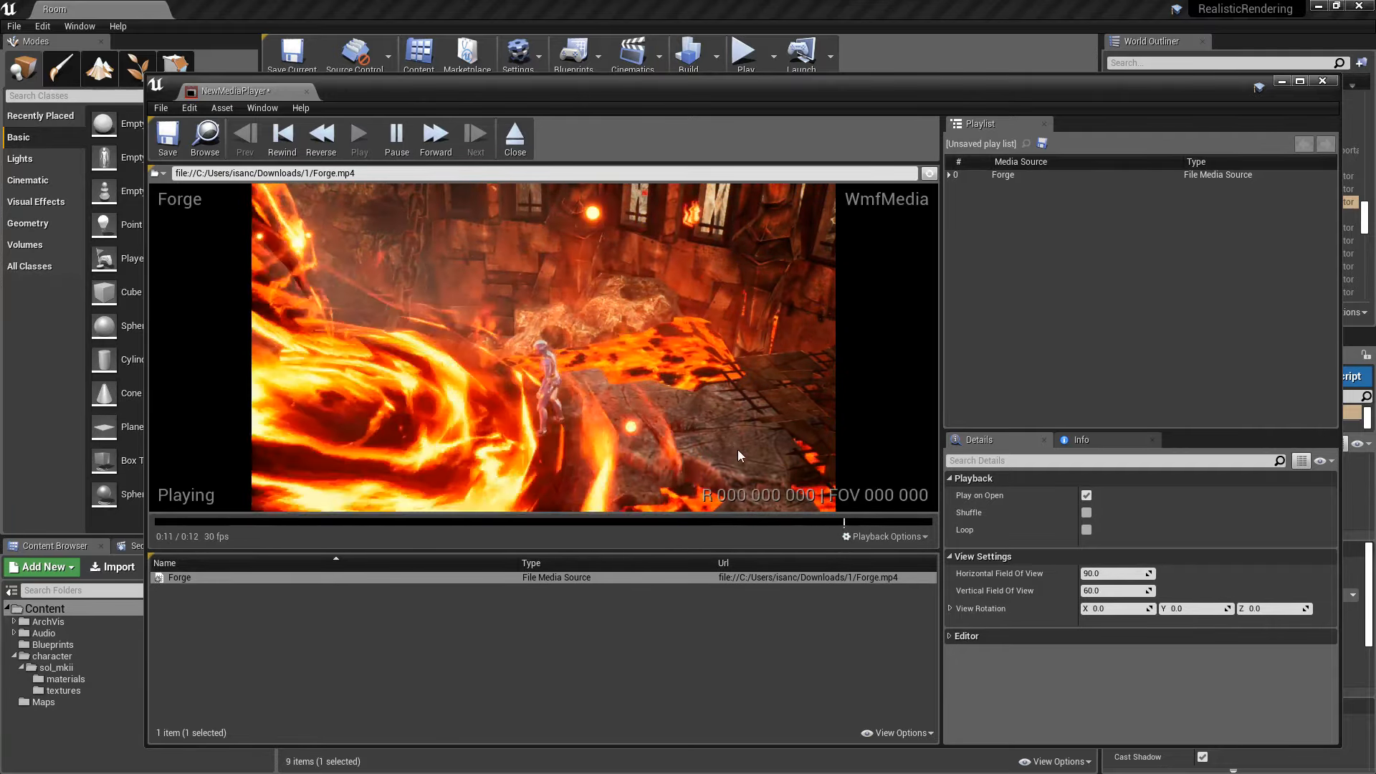
{"action": "left_click", "coordinate": [858, 521]}
{"action": "left_click_drag", "start_coordinate": [858, 521], "coordinate": [789, 523]}
{"action": "left_click", "coordinate": [397, 146]}
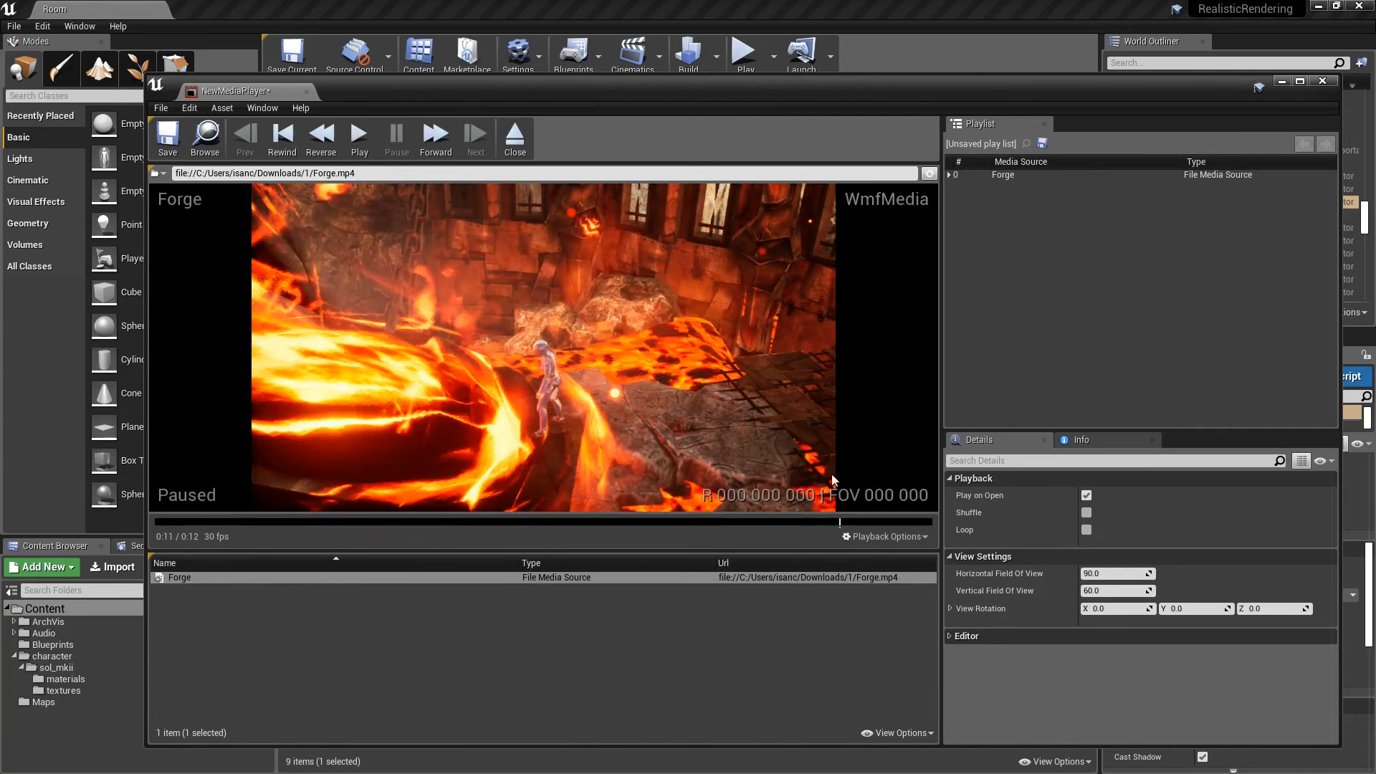
{"action": "left_click", "coordinate": [824, 522]}
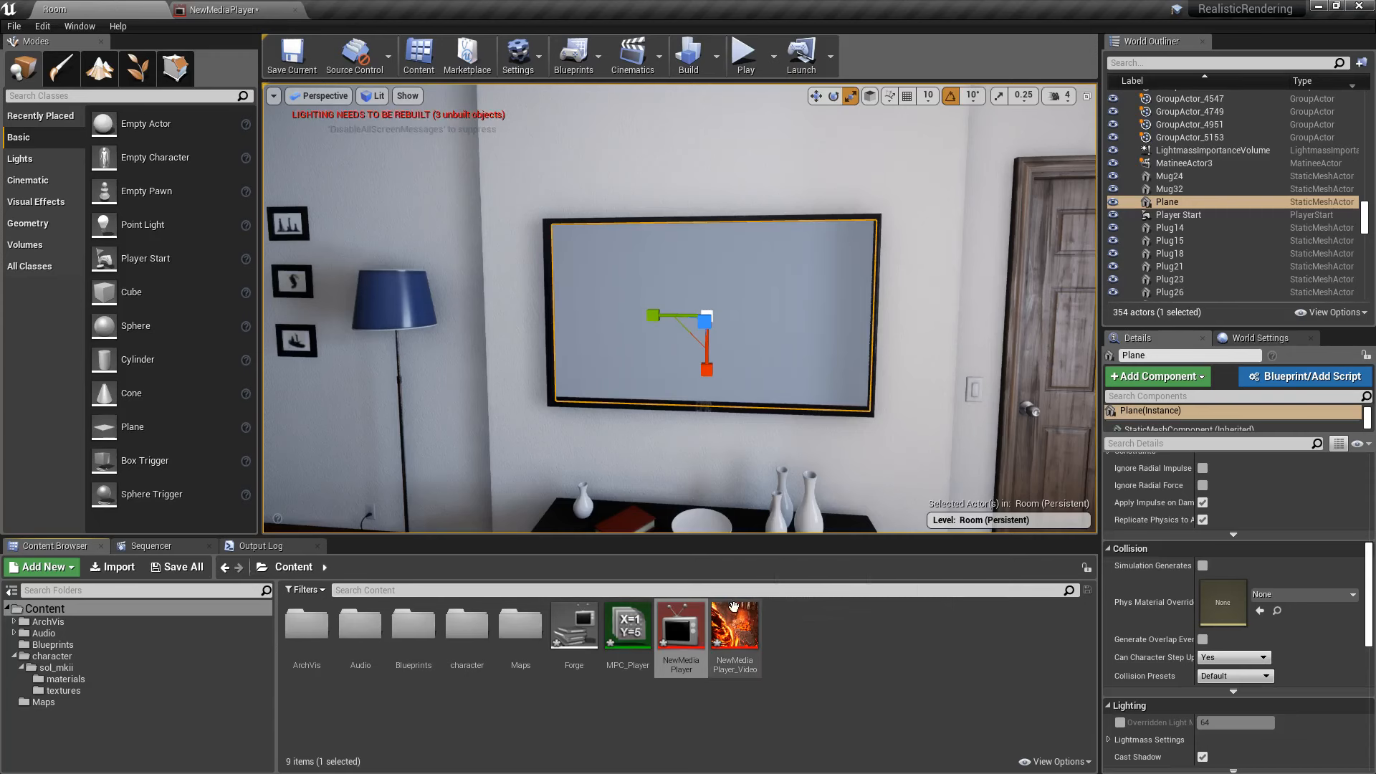
Apply the NewMediaPlayer_Video texture to the plane over the TV and check it from an angle.
{"action": "left_click_drag", "start_coordinate": [736, 627], "coordinate": [784, 348]}
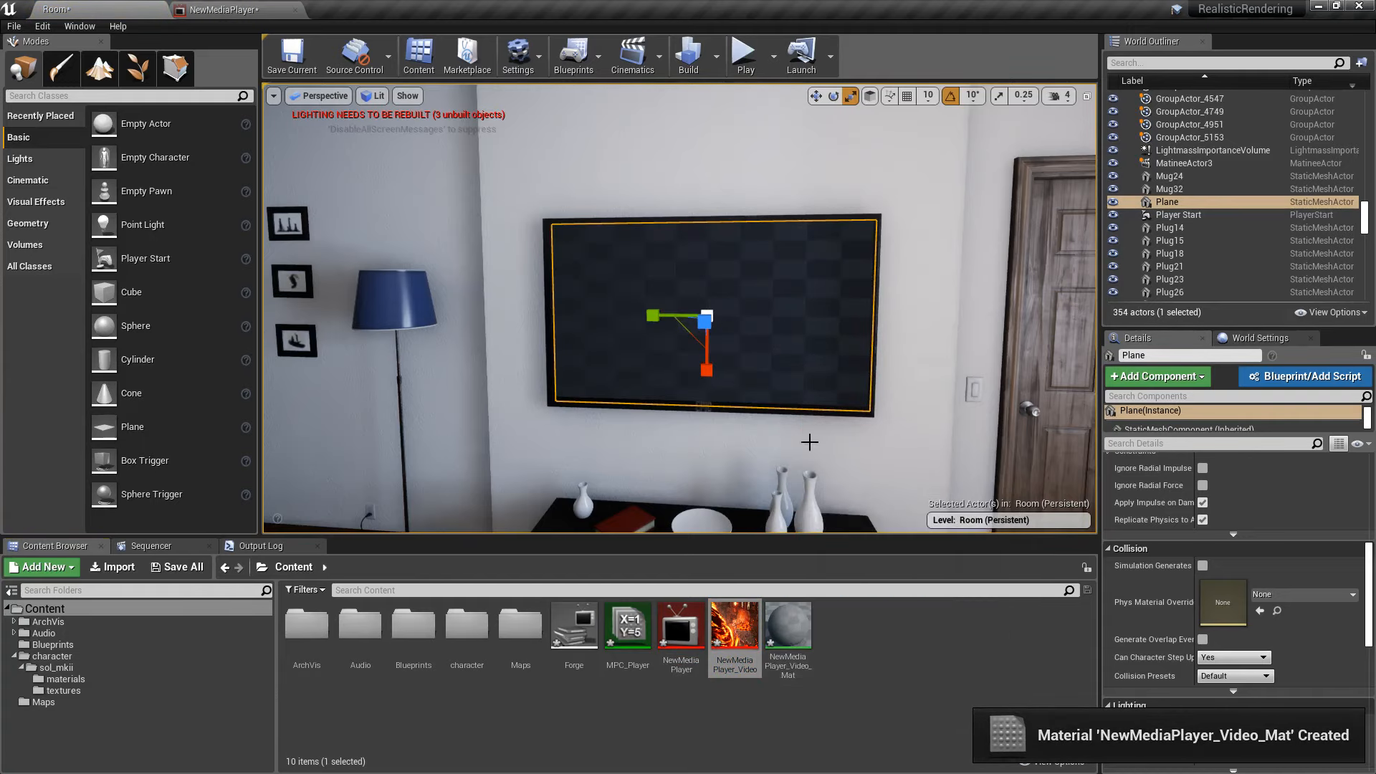
{"action": "key", "text": "d"}
{"action": "right_click_drag", "start_coordinate": [882, 472], "coordinate": [794, 410]}
{"action": "key", "text": "Escape"}
{"action": "left_click", "coordinate": [772, 294]}
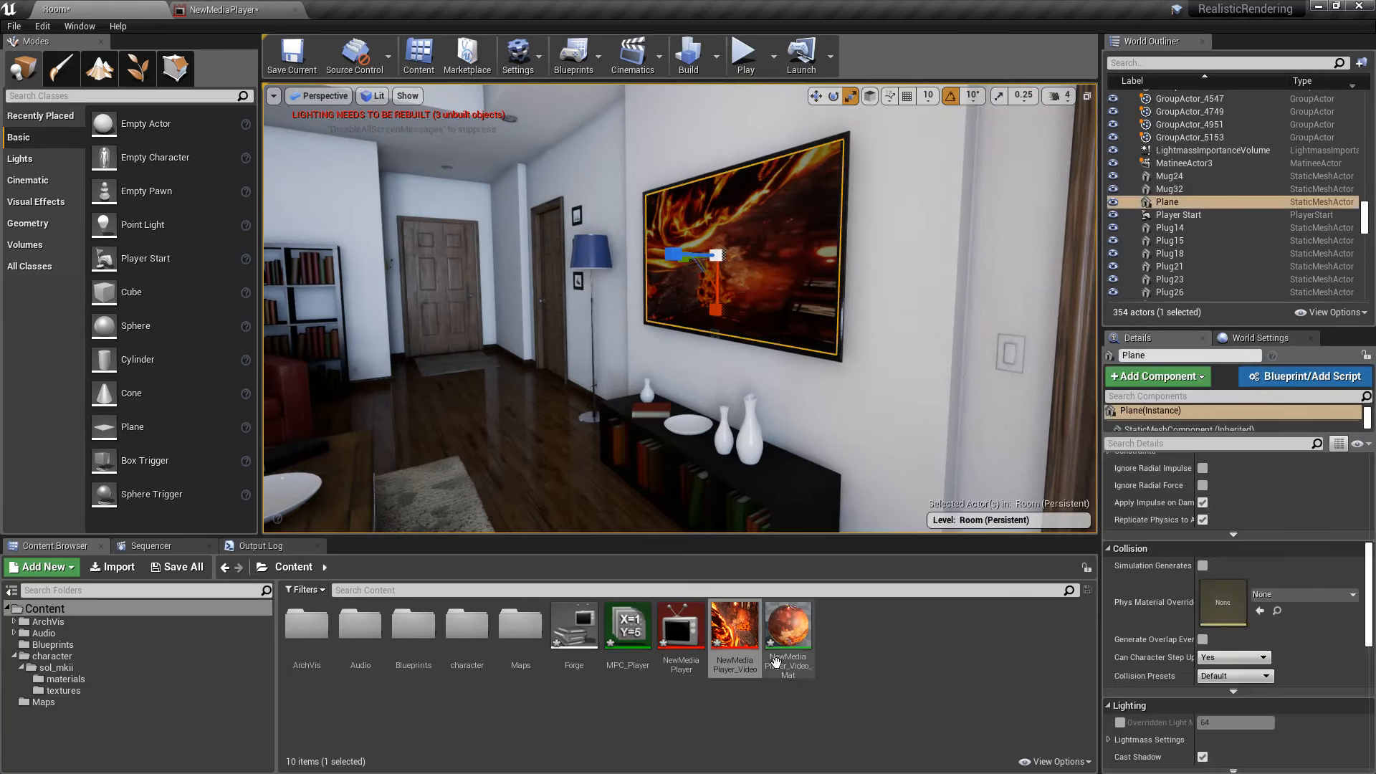
In NewMediaPlayer_Video_Mat, route the Texture Sample's RGB through a Multiply node into Emissive Color, apply it, and check the TV in the Room level.
{"action": "left_click", "coordinate": [784, 622]}
{"action": "right_click_drag", "start_coordinate": [385, 374], "coordinate": [643, 406]}
{"action": "left_click_drag", "start_coordinate": [651, 219], "coordinate": [361, 195]}
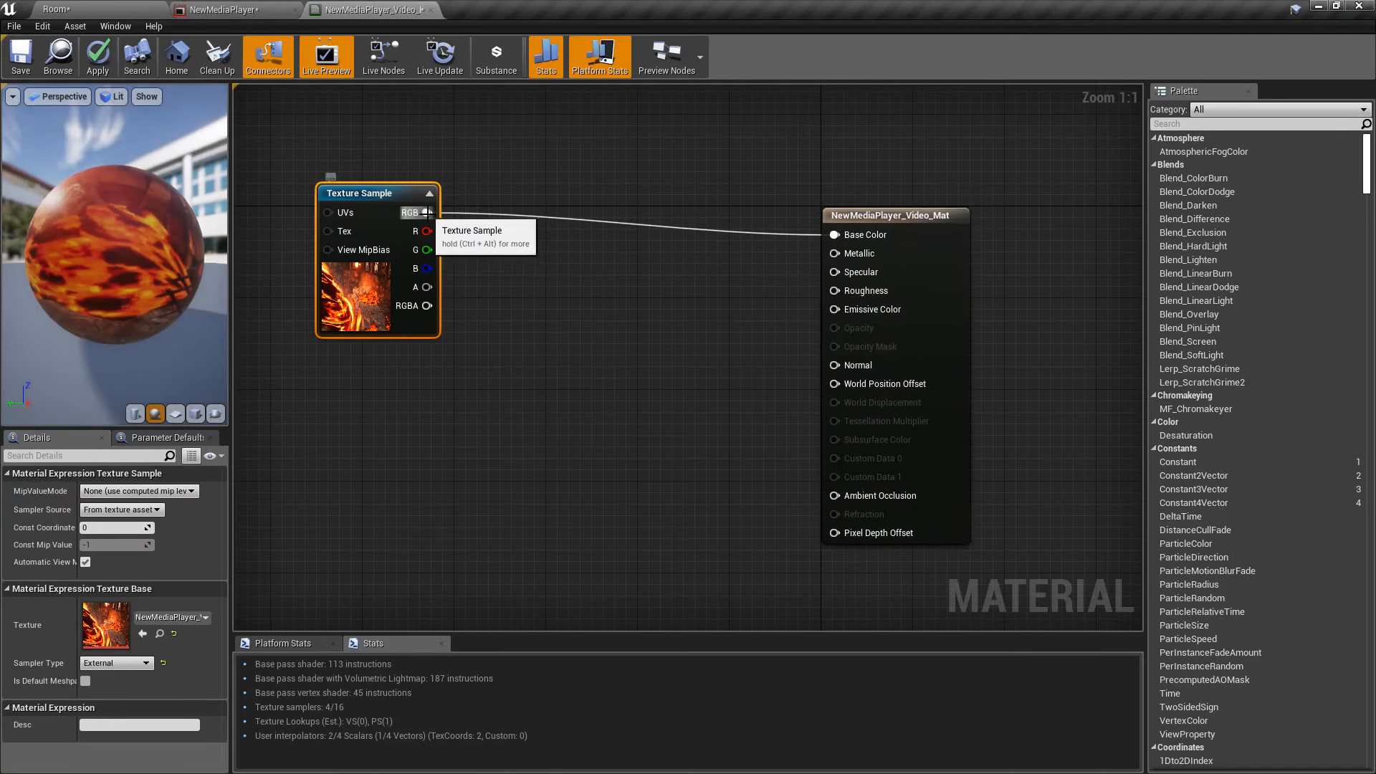
{"action": "right_click_drag", "start_coordinate": [563, 435], "coordinate": [588, 432]}
{"action": "left_click_drag", "start_coordinate": [452, 209], "coordinate": [582, 307]}
{"action": "type", "text": "mul"}
{"action": "left_click", "coordinate": [639, 409]}
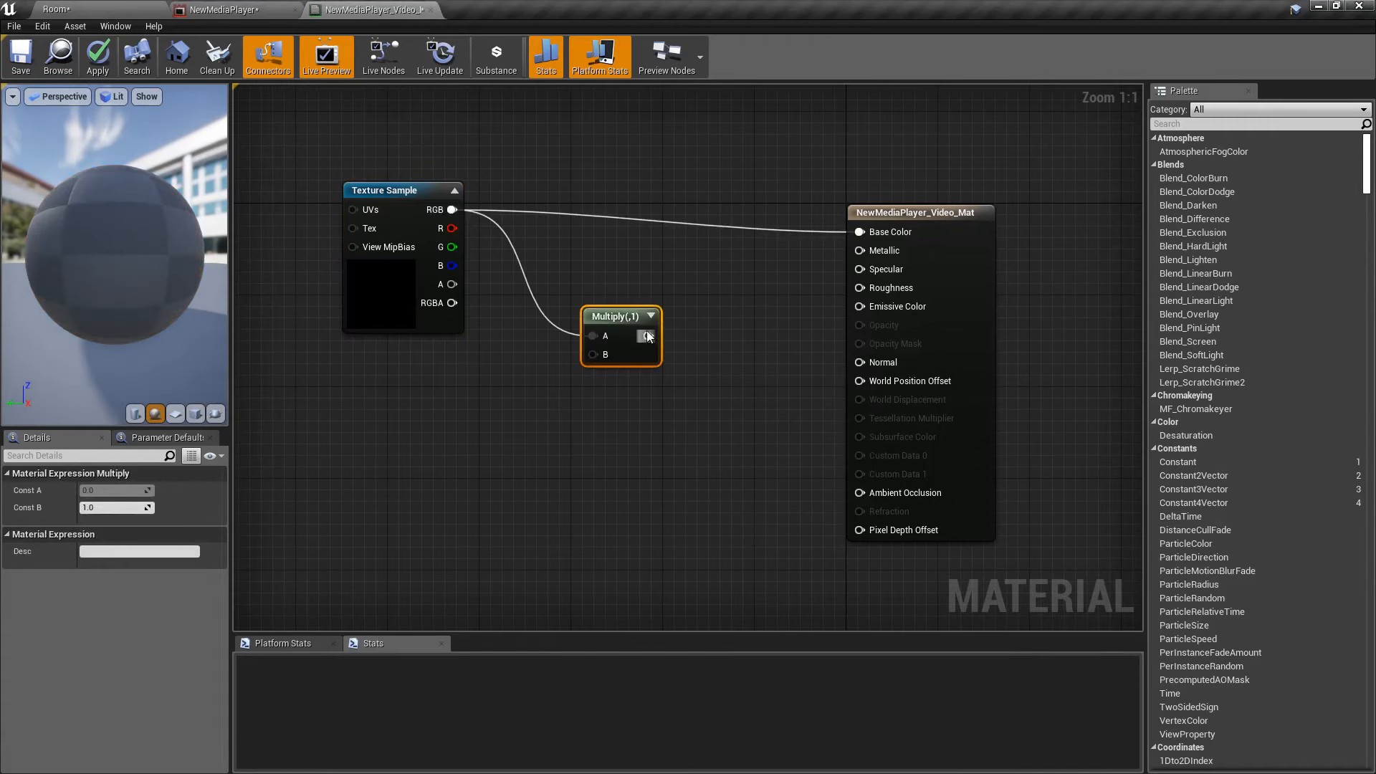
{"action": "left_click_drag", "start_coordinate": [648, 335], "coordinate": [860, 306]}
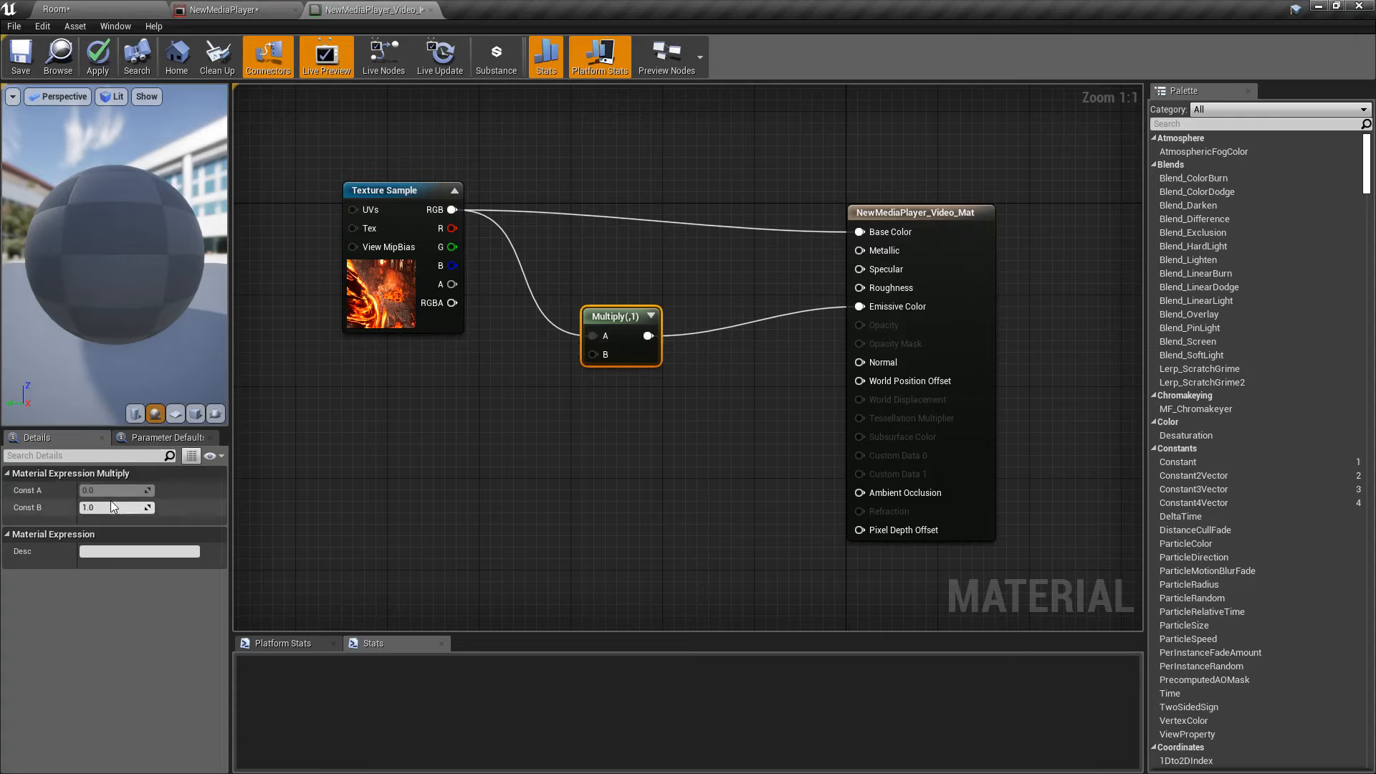
{"action": "left_click", "coordinate": [98, 57]}
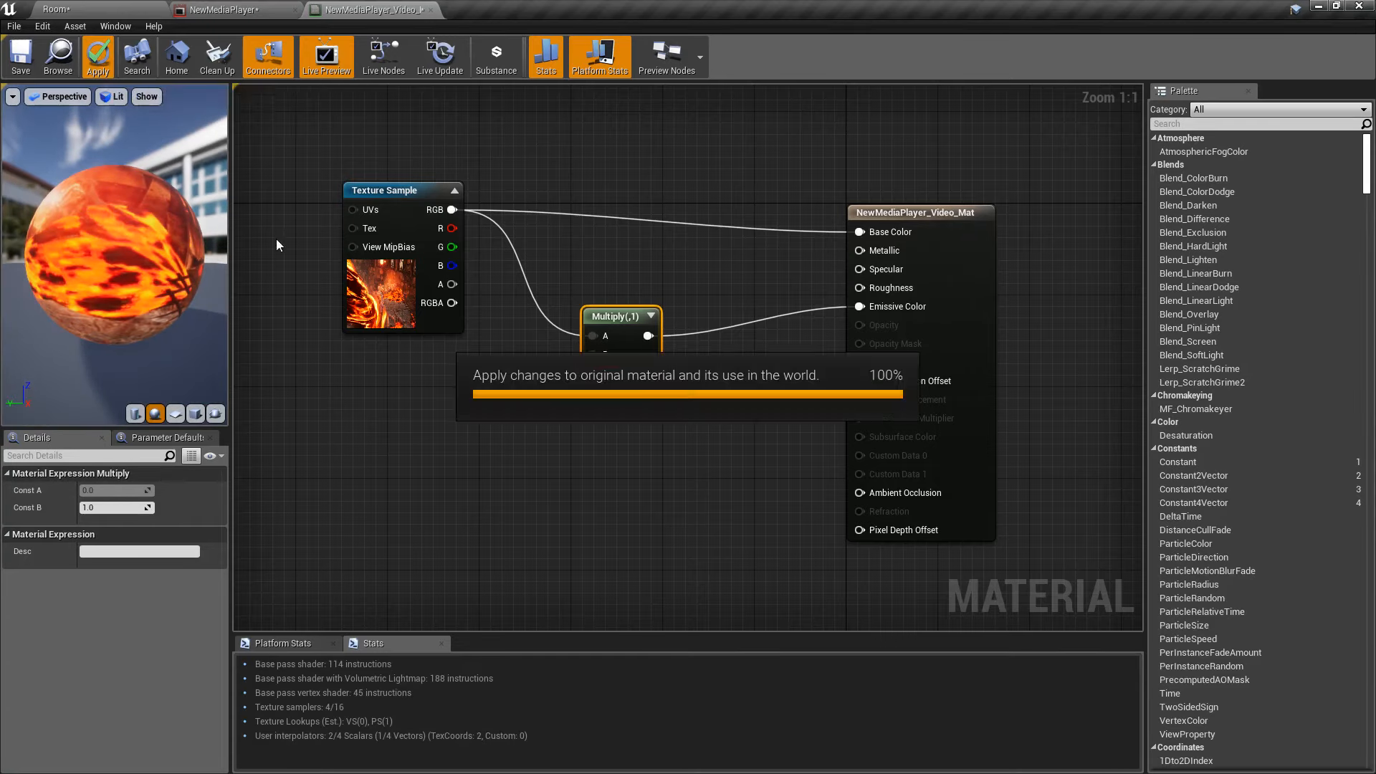
{"action": "left_click", "coordinate": [111, 13]}
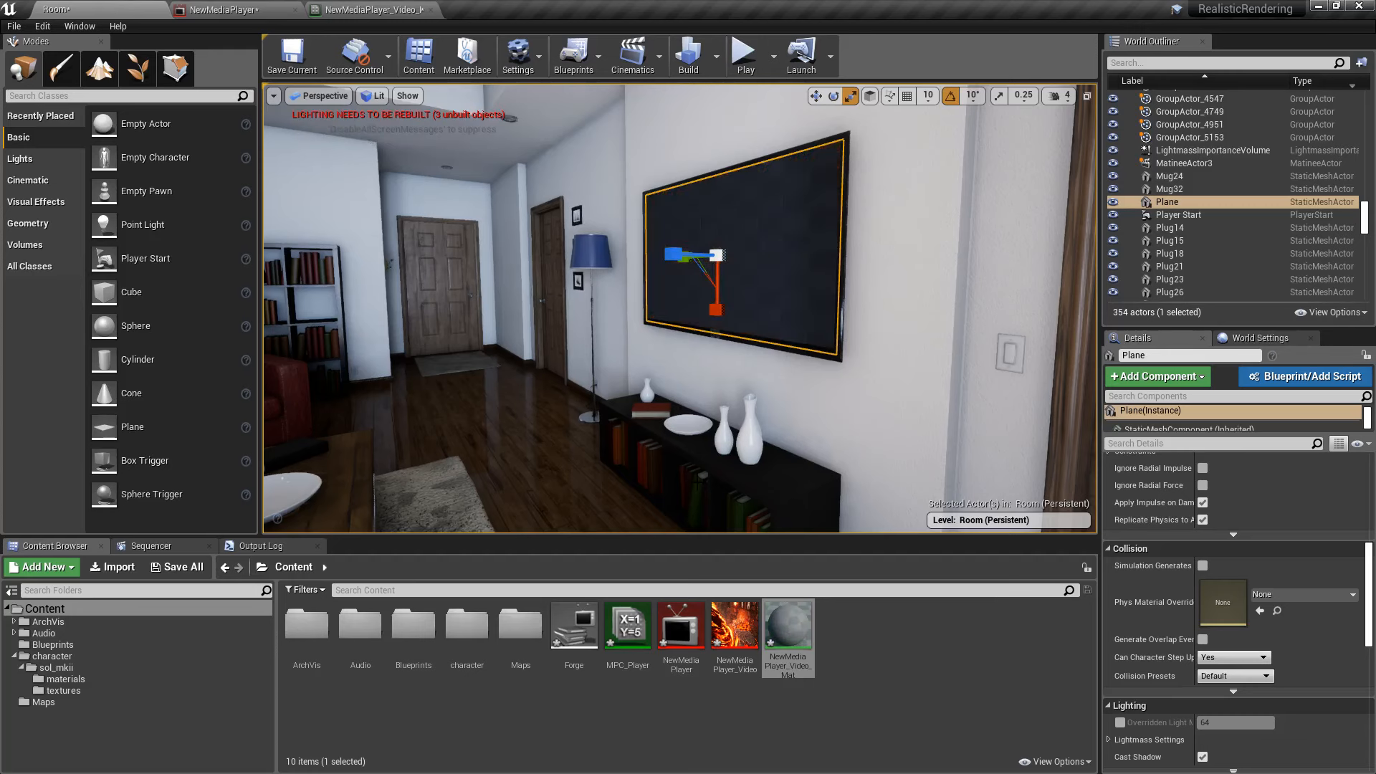
{"action": "right_click_drag", "start_coordinate": [716, 454], "coordinate": [714, 446]}
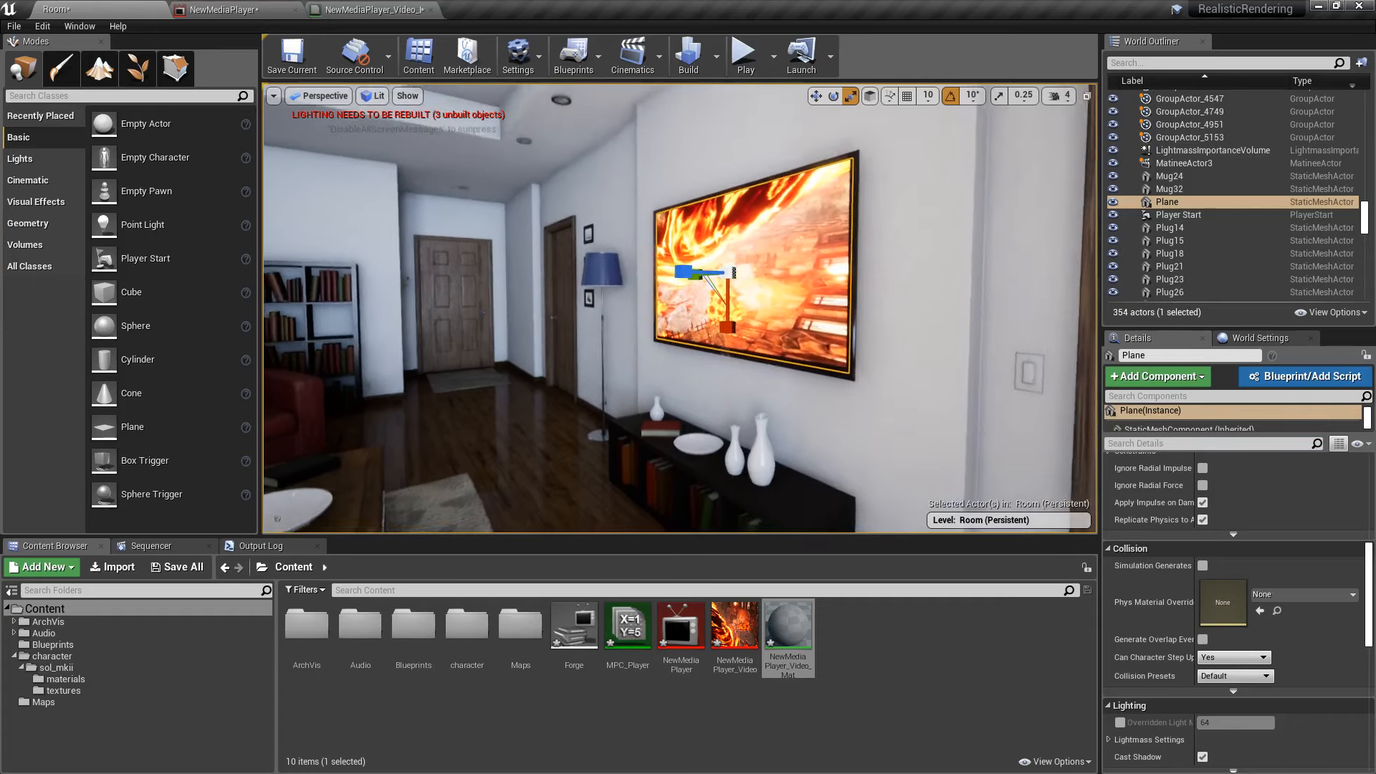
{"action": "scroll", "coordinate": [716, 454], "scroll_direction": "up", "scroll_amount": 5}
{"action": "scroll", "coordinate": [716, 454], "scroll_direction": "down", "scroll_amount": 4}
Set the Multiply node's Const B to 0.8, apply the material, and check the TV's glow in the Room level's game view.
{"action": "left_click", "coordinate": [372, 10]}
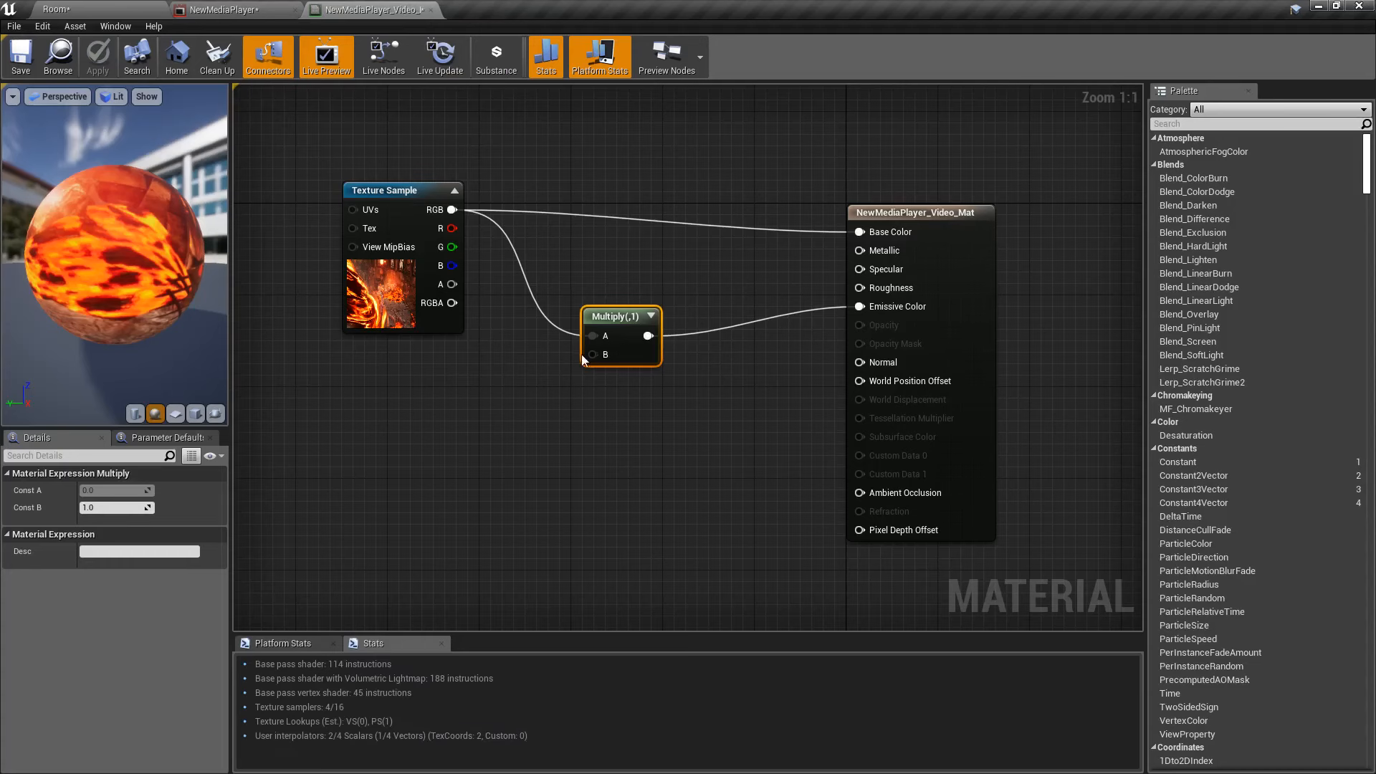
{"action": "left_click", "coordinate": [108, 509]}
{"action": "type", "text": "0."}
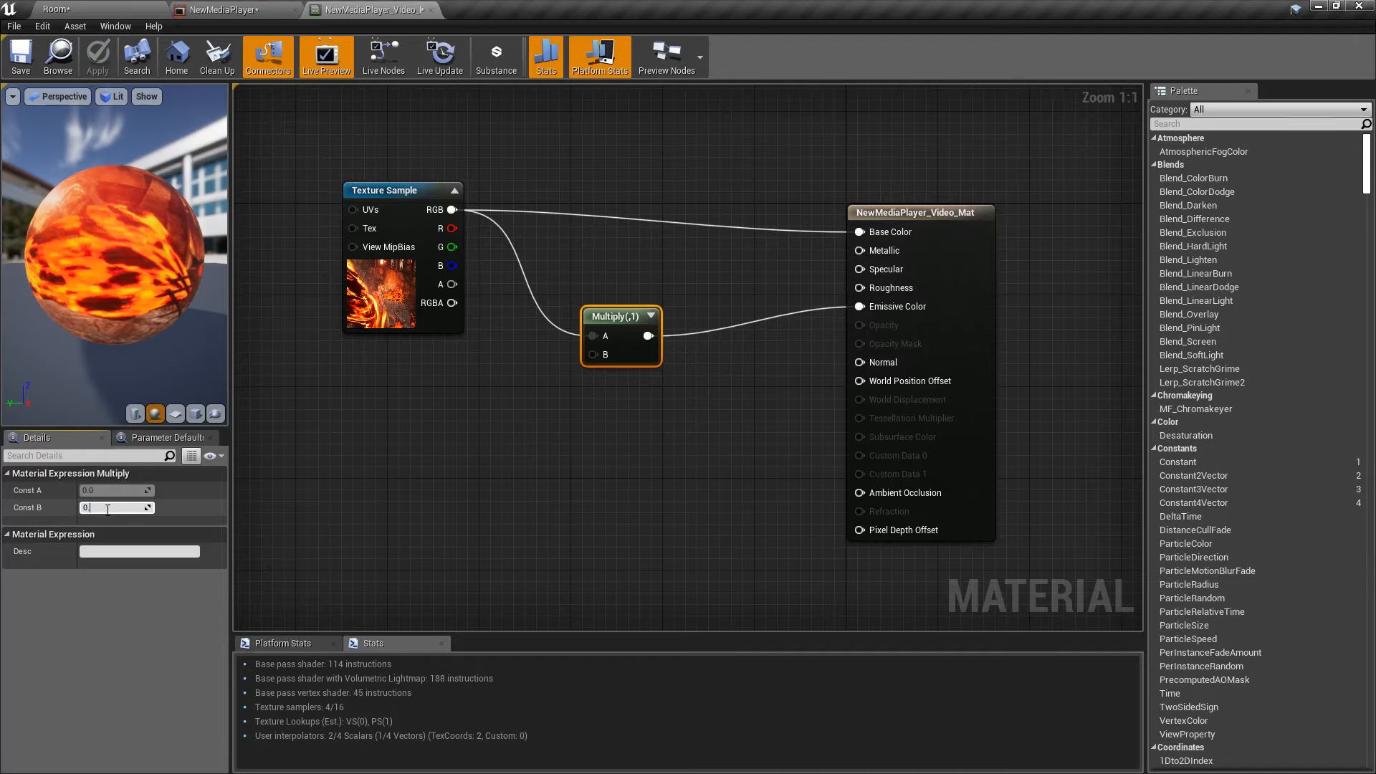
{"action": "type", "text": "8"}
{"action": "key", "text": "Return"}
{"action": "left_click", "coordinate": [97, 57]}
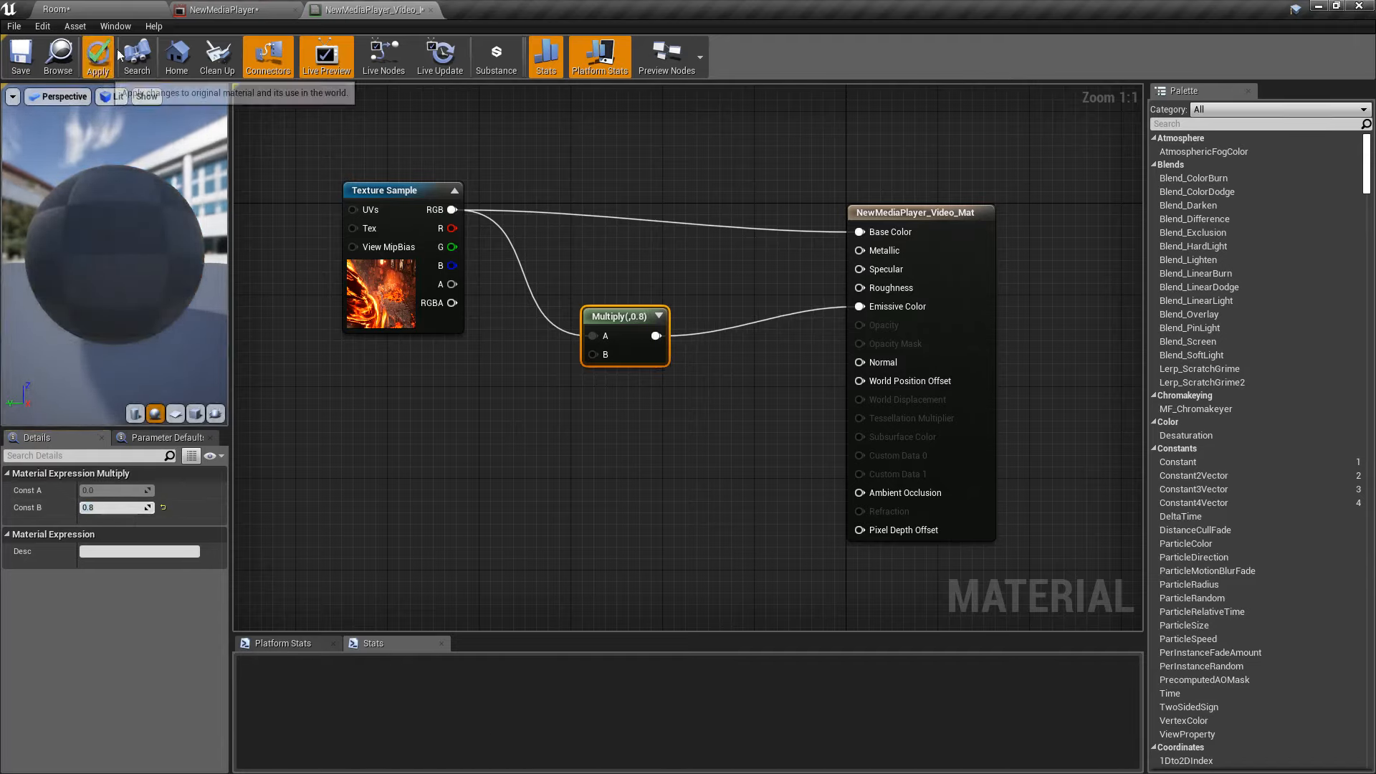
{"action": "left_click", "coordinate": [431, 10]}
{"action": "right_click_drag", "start_coordinate": [801, 320], "coordinate": [669, 355]}
{"action": "key", "text": "w"}
{"action": "key", "text": "g"}
{"action": "key", "text": "g"}
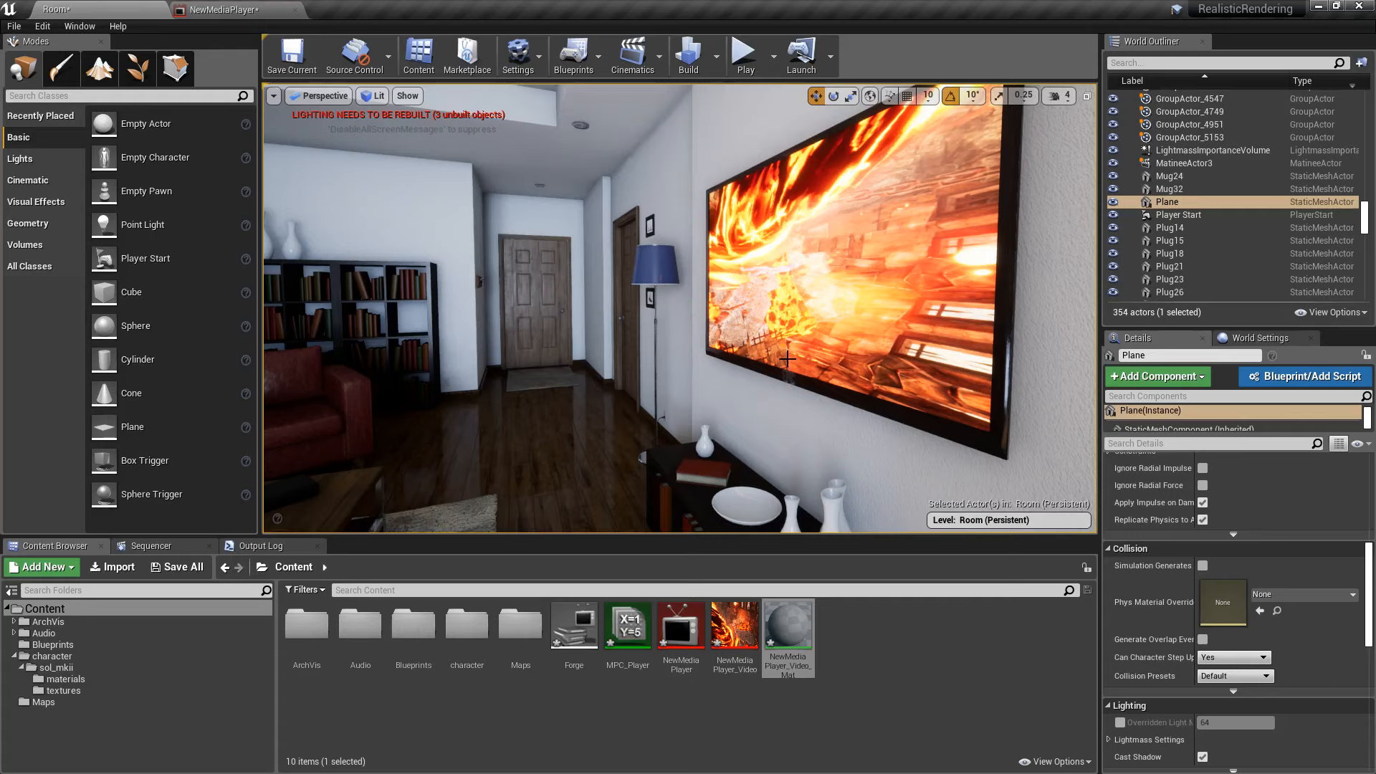
Place a Rect Light in the room near the console below the TV, with editor icons shown.
{"action": "left_click", "coordinate": [25, 159]}
{"action": "left_click_drag", "start_coordinate": [130, 223], "coordinate": [630, 500]}
{"action": "right_click_drag", "start_coordinate": [629, 500], "coordinate": [634, 405]}
{"action": "key", "text": "g"}
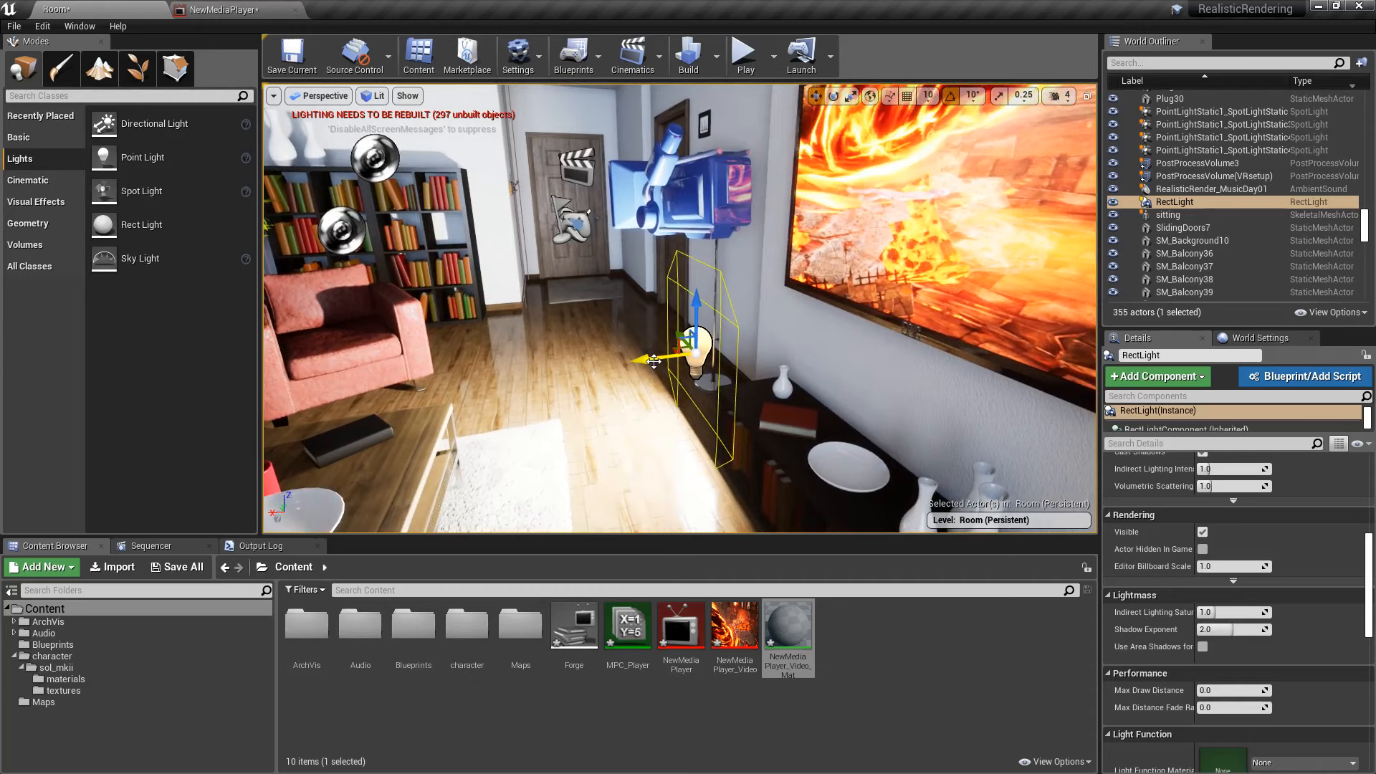
Move the Rect Light up to the TV and centre it over the screen.
{"action": "left_click_drag", "start_coordinate": [654, 361], "coordinate": [605, 366]}
{"action": "right_click_drag", "start_coordinate": [606, 366], "coordinate": [631, 378]}
{"action": "left_click_drag", "start_coordinate": [642, 349], "coordinate": [787, 345]}
{"action": "left_click_drag", "start_coordinate": [831, 286], "coordinate": [879, 200]}
{"action": "left_click_drag", "start_coordinate": [803, 266], "coordinate": [786, 285]}
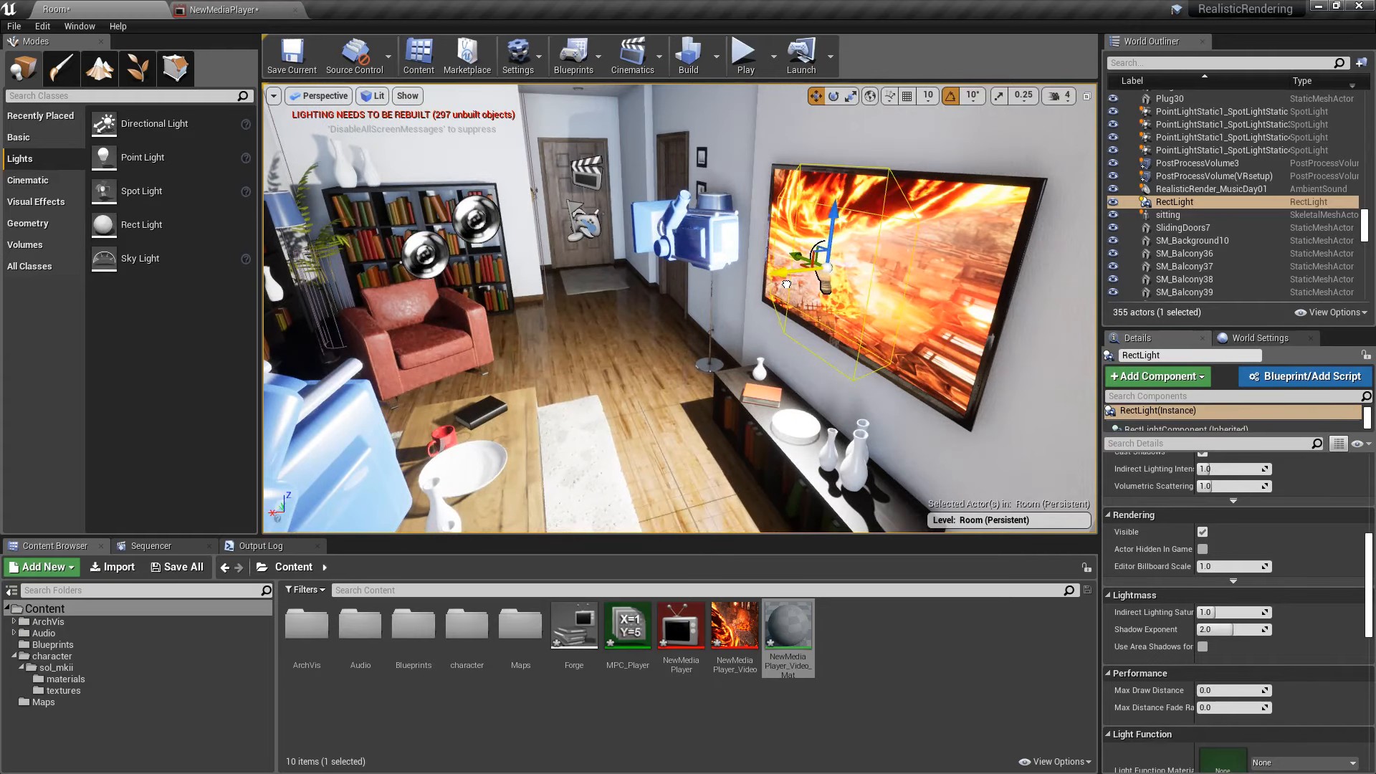
{"action": "right_click_drag", "start_coordinate": [771, 295], "coordinate": [910, 274]}
{"action": "key", "text": "s"}
{"action": "key", "text": "w"}
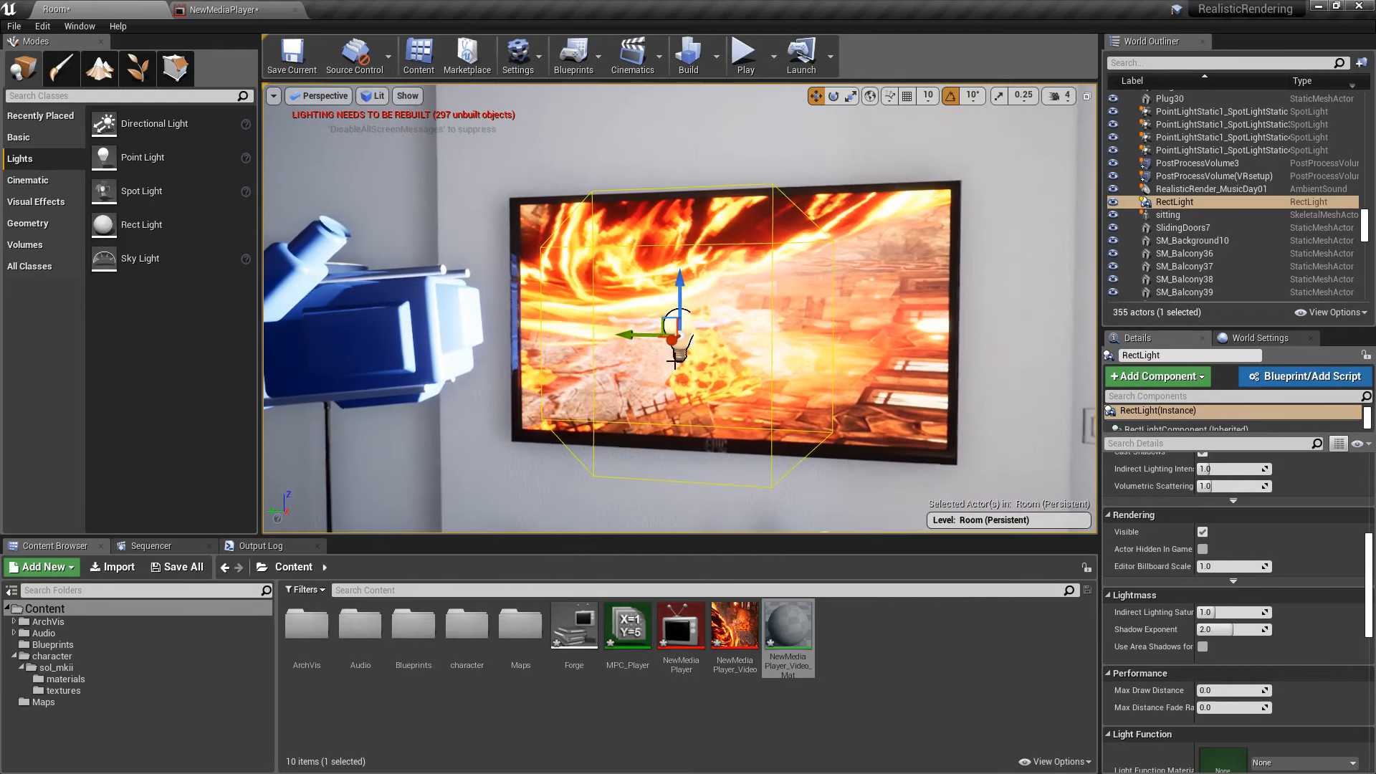
{"action": "left_click_drag", "start_coordinate": [632, 340], "coordinate": [642, 341]}
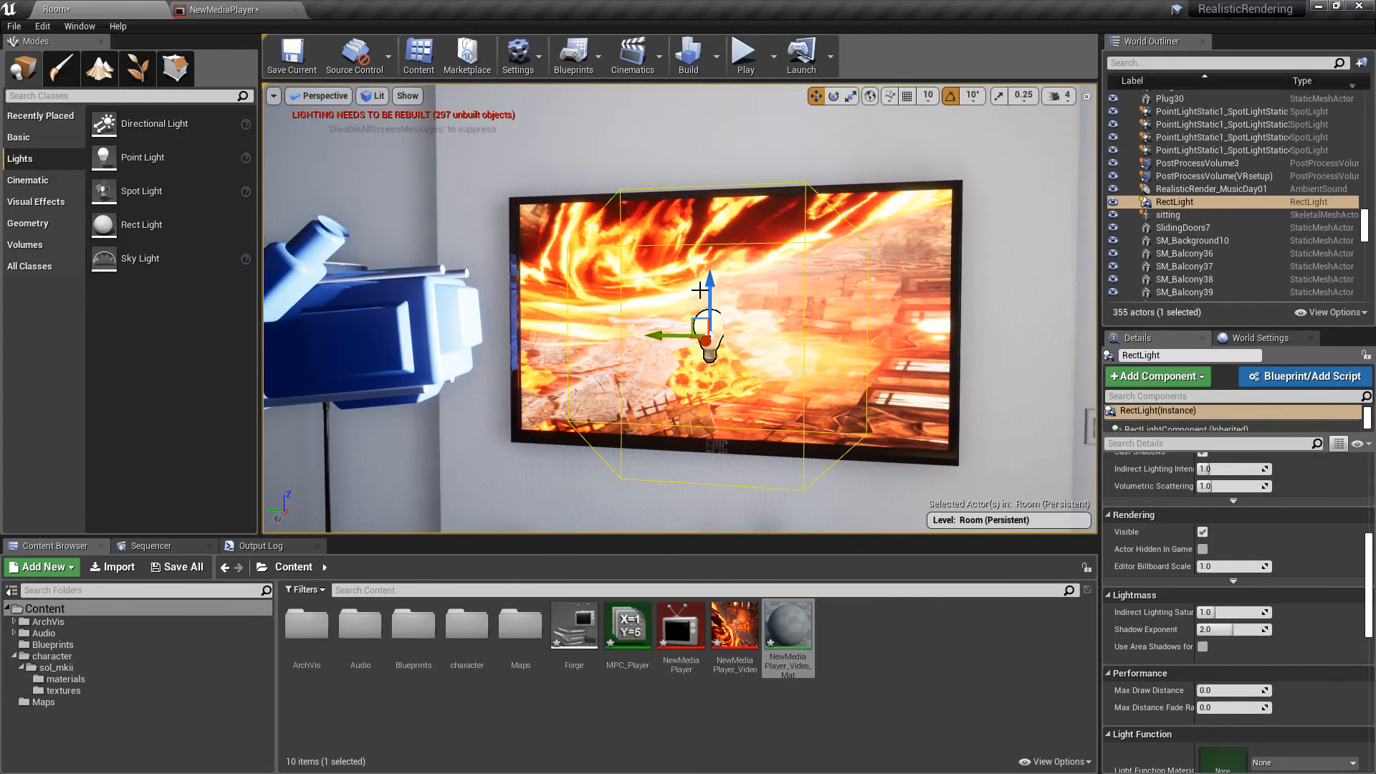
{"action": "left_click_drag", "start_coordinate": [710, 282], "coordinate": [713, 266]}
Try to sample the Rect Light's colour from the fire video on the TV with the eyedropper.
{"action": "scroll", "coordinate": [1188, 608], "scroll_direction": "up", "scroll_amount": 10}
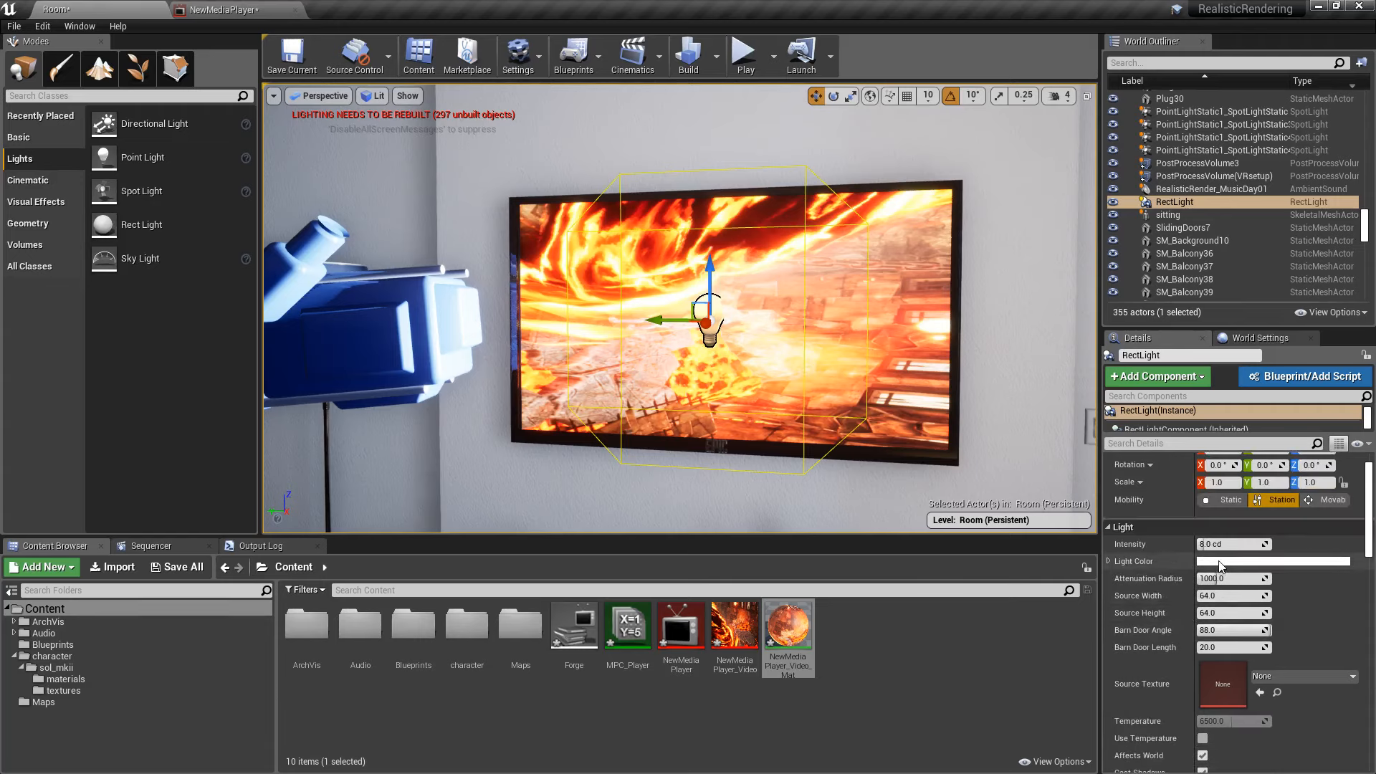
{"action": "left_click", "coordinate": [1219, 564]}
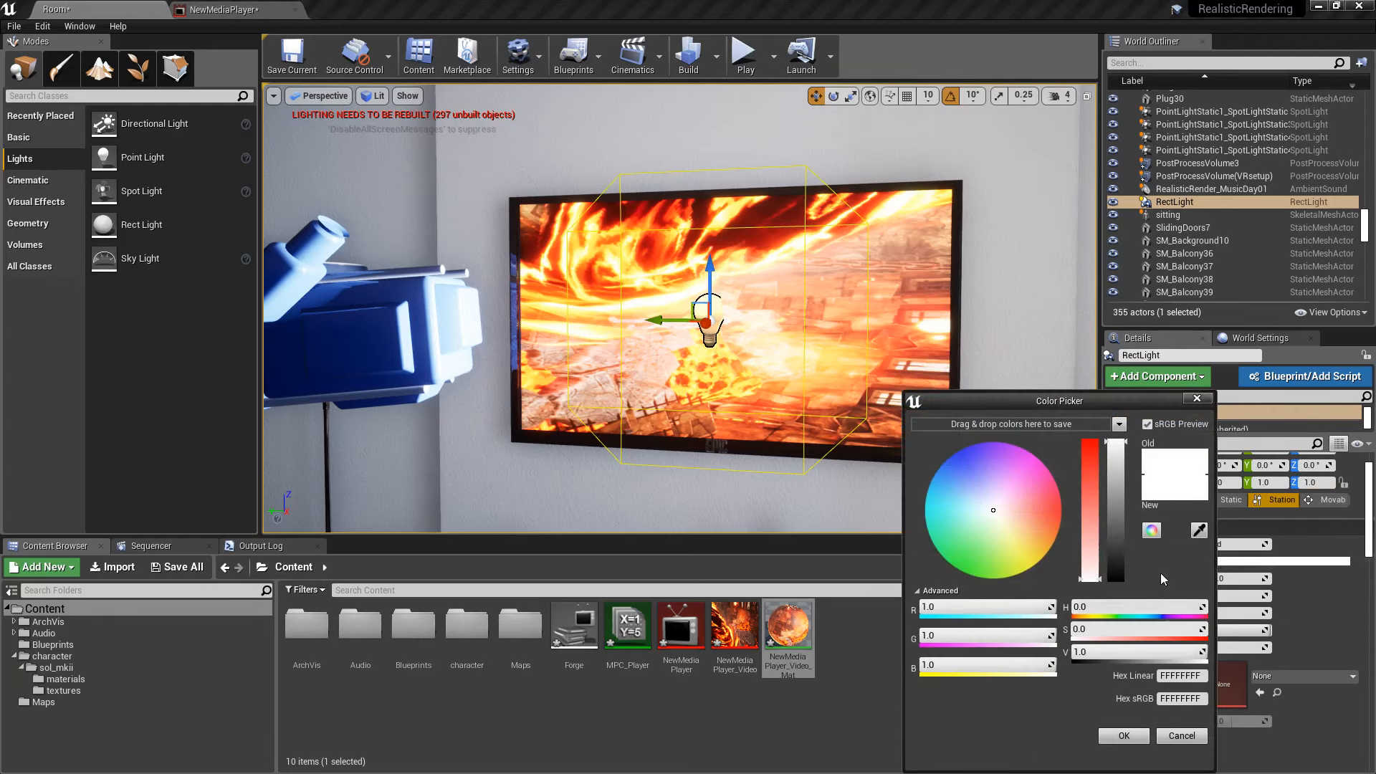
{"action": "left_click", "coordinate": [1199, 531]}
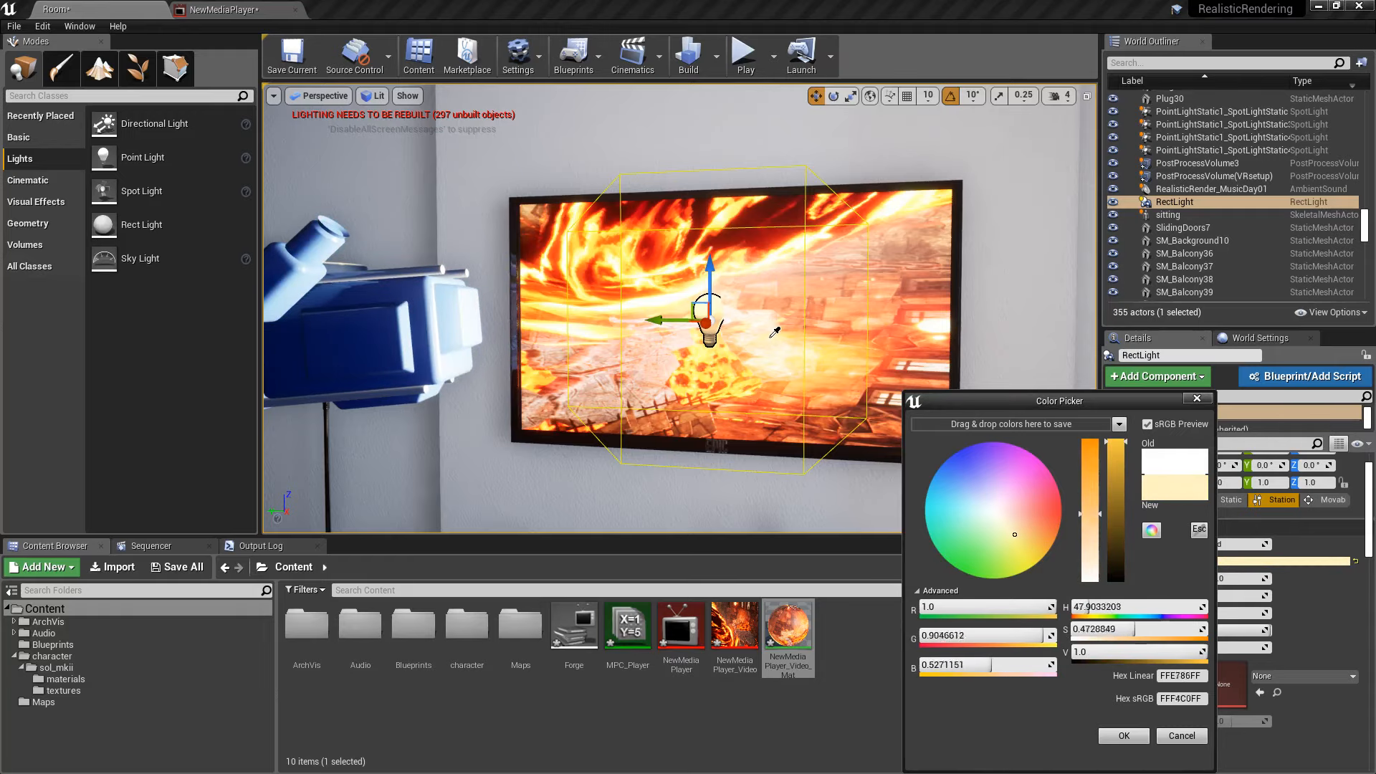
{"action": "left_click", "coordinate": [780, 390]}
{"action": "left_click", "coordinate": [780, 391]}
{"action": "key", "text": "s"}
{"action": "right_click_drag", "start_coordinate": [853, 466], "coordinate": [771, 487]}
{"action": "key", "text": "w"}
{"action": "left_click", "coordinate": [1199, 532]}
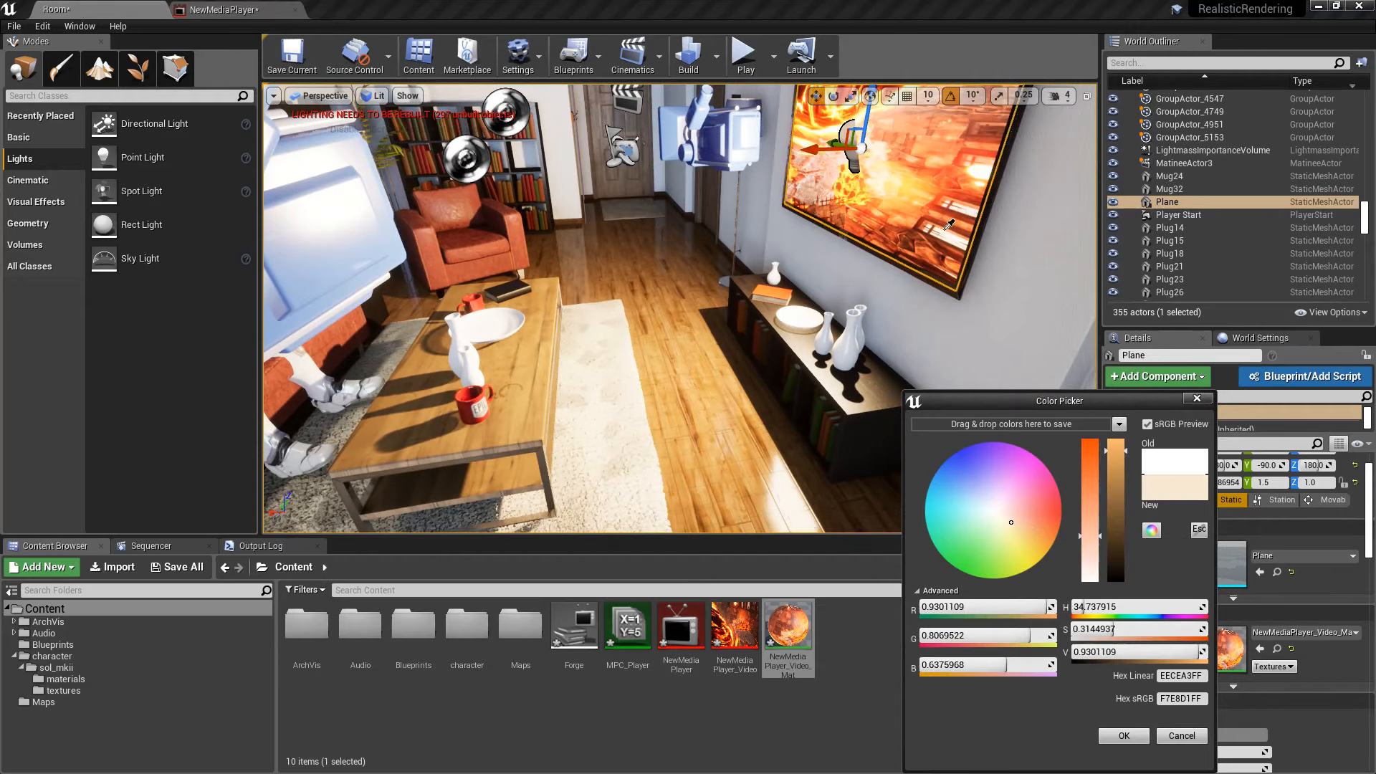
{"action": "left_click", "coordinate": [939, 269]}
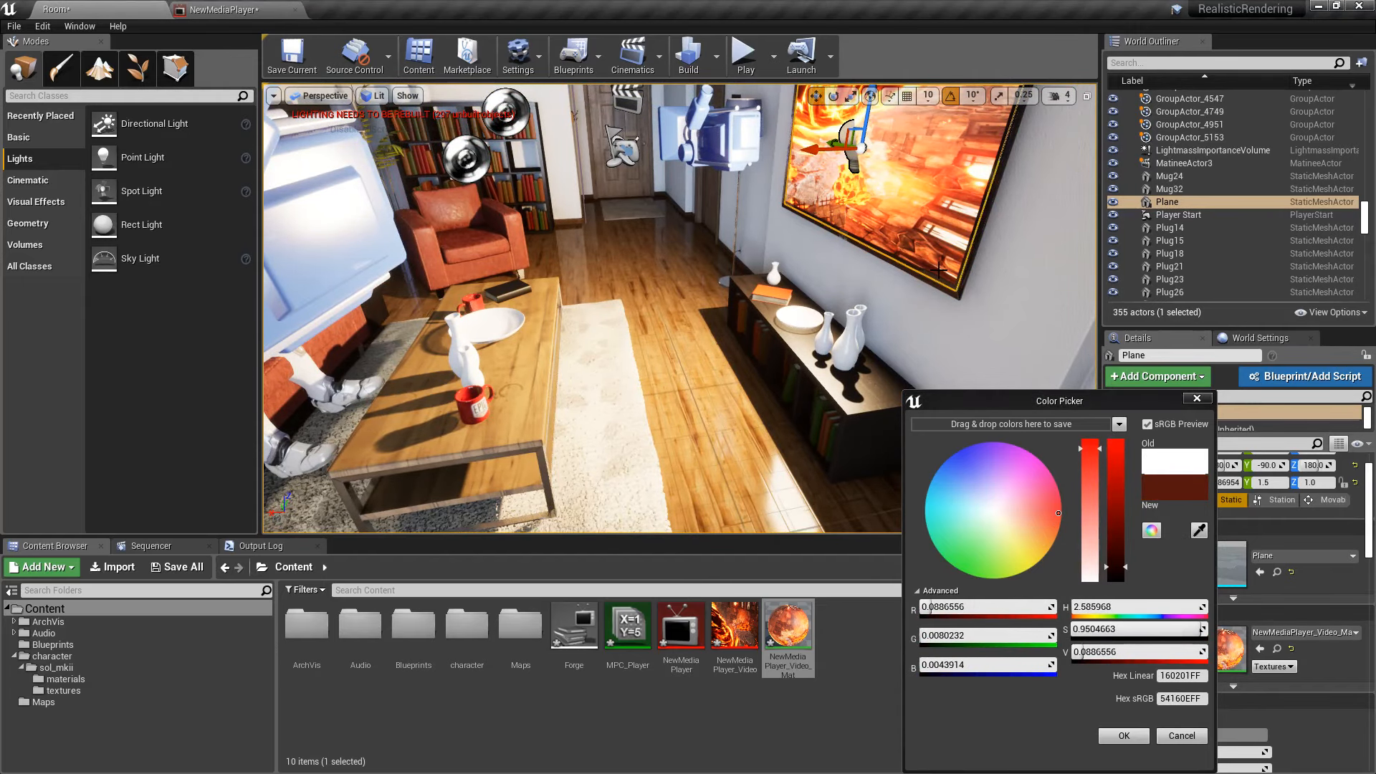
{"action": "right_click_drag", "start_coordinate": [756, 269], "coordinate": [744, 207]}
{"action": "left_click", "coordinate": [1118, 742]}
Reselect the Rect Light and set its light colour to a dark red sampled from the TV image.
{"action": "right_click_drag", "start_coordinate": [789, 429], "coordinate": [713, 422]}
{"action": "scroll", "coordinate": [1151, 621], "scroll_direction": "down", "scroll_amount": 3}
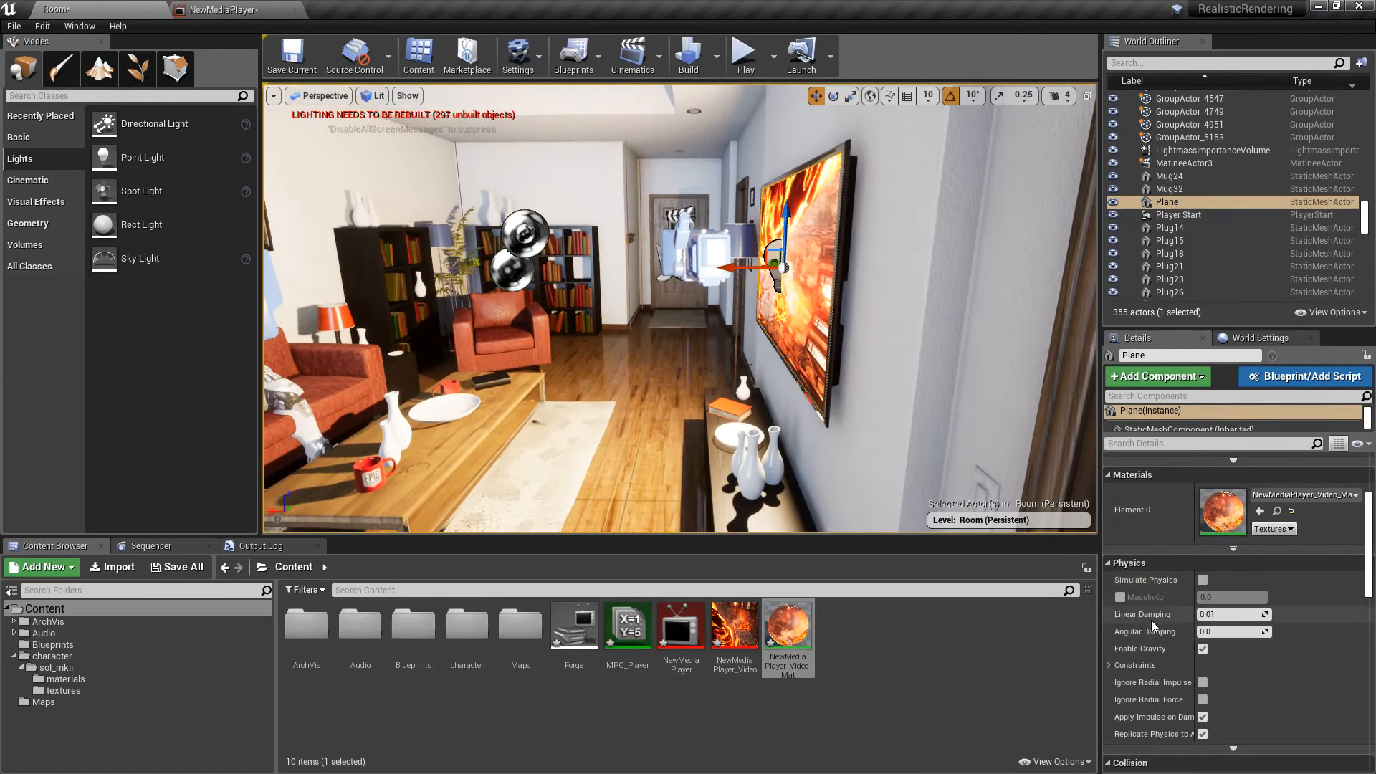
{"action": "scroll", "coordinate": [1182, 602], "scroll_direction": "up", "scroll_amount": 4}
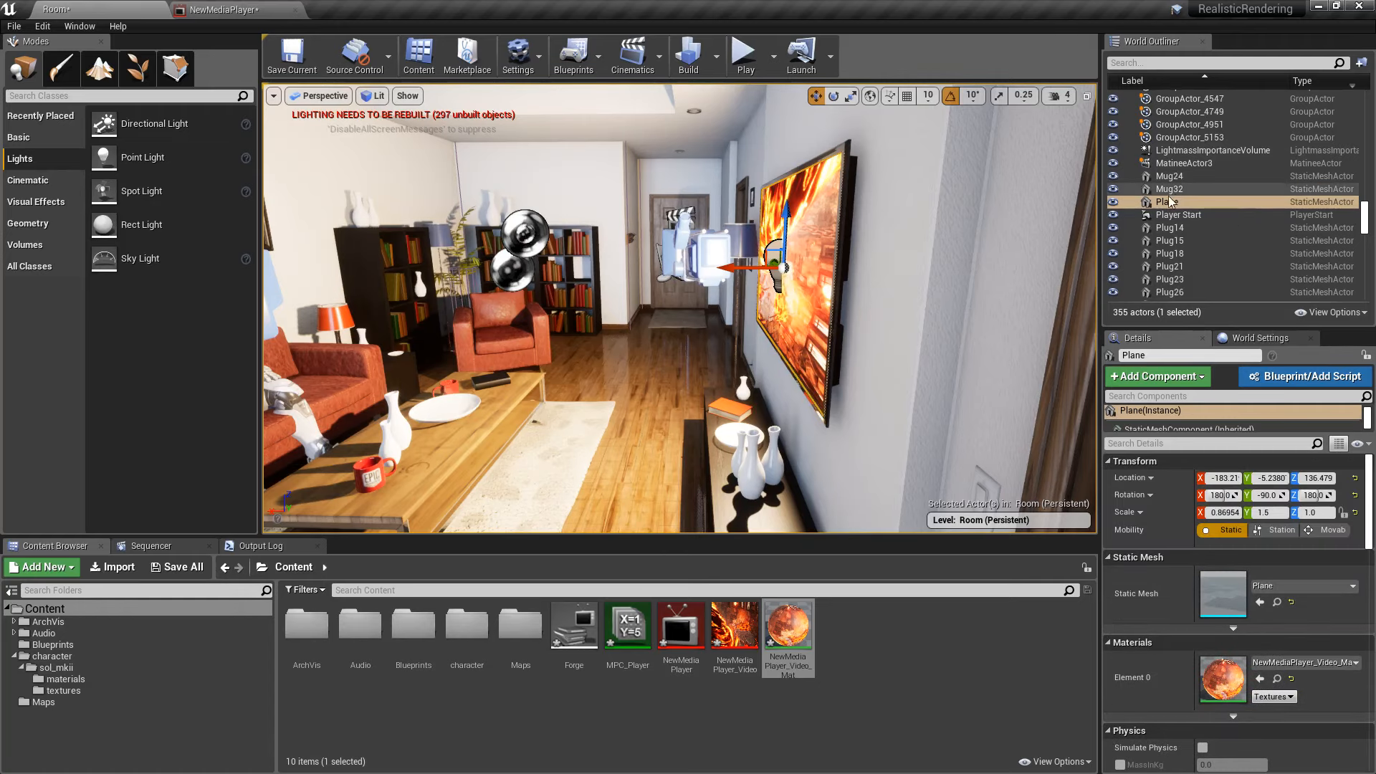
{"action": "right_click_drag", "start_coordinate": [792, 306], "coordinate": [888, 285]}
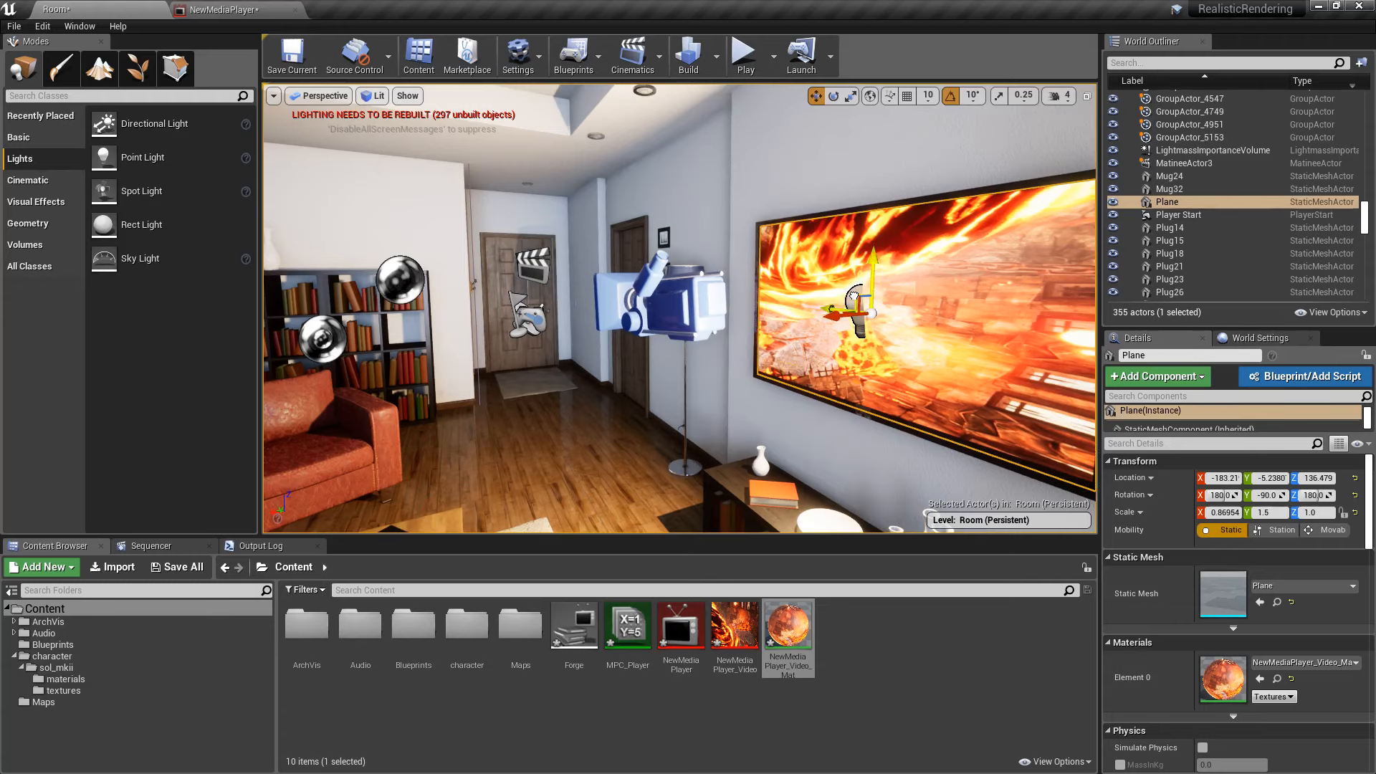
{"action": "left_click", "coordinate": [854, 296]}
{"action": "right_click_drag", "start_coordinate": [882, 403], "coordinate": [825, 407]}
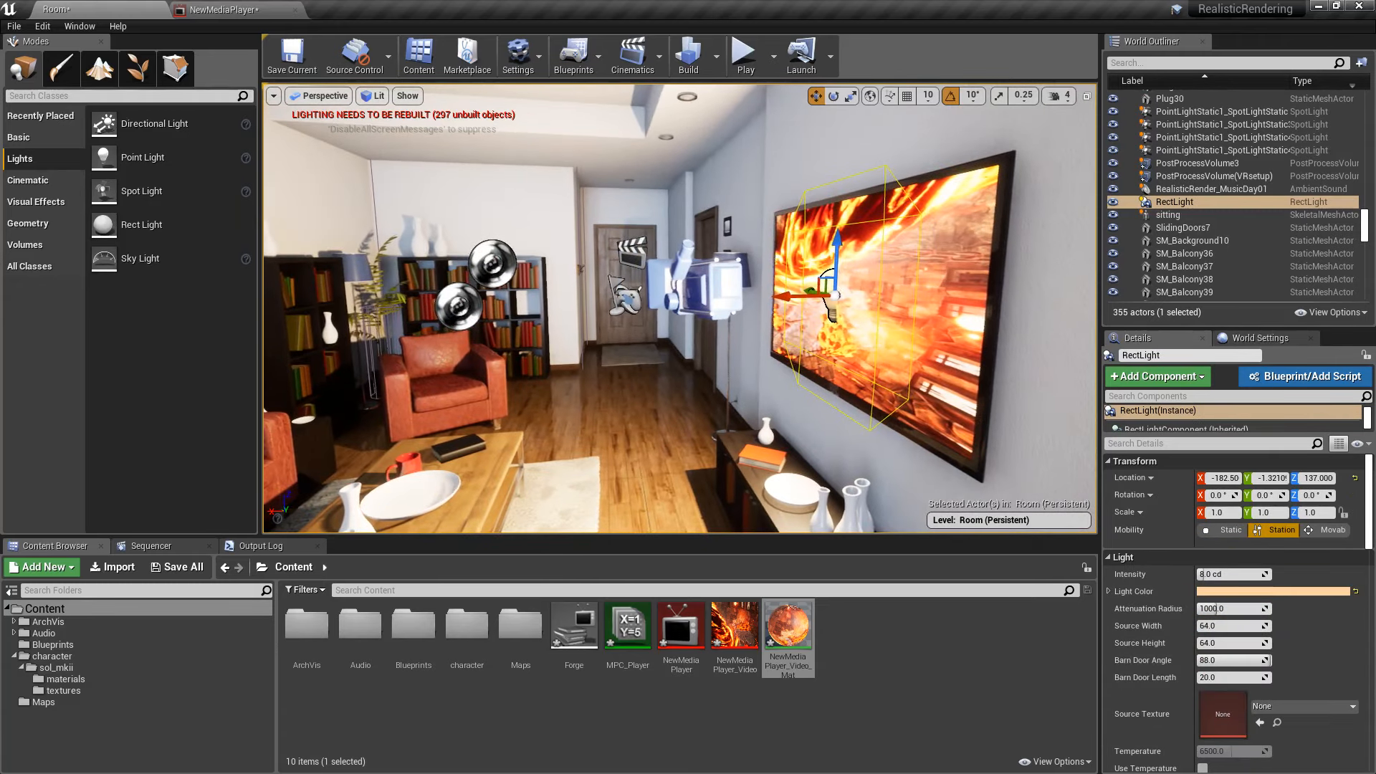
{"action": "left_click", "coordinate": [1327, 589]}
{"action": "left_click", "coordinate": [1261, 530]}
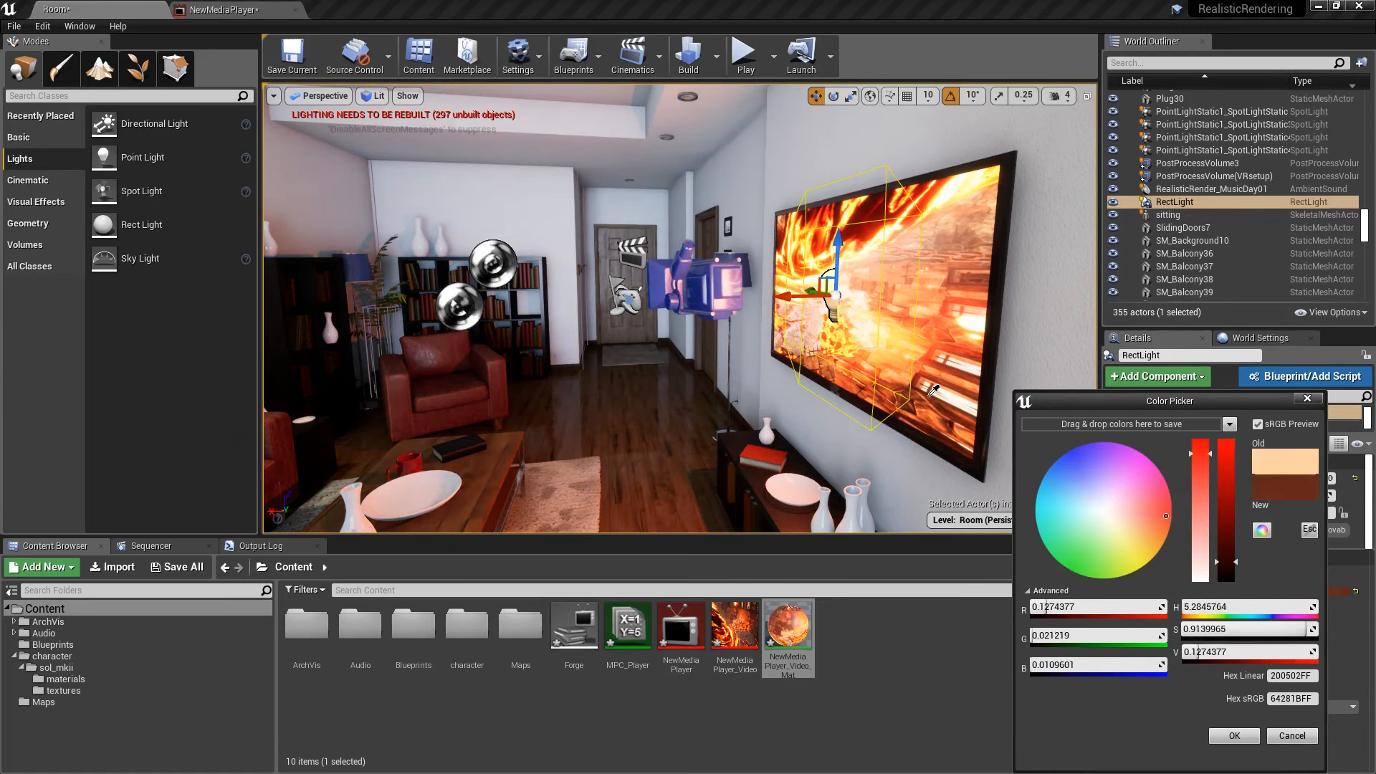
{"action": "left_click", "coordinate": [932, 392]}
{"action": "right_click_drag", "start_coordinate": [839, 256], "coordinate": [805, 288]}
{"action": "left_click", "coordinate": [865, 251]}
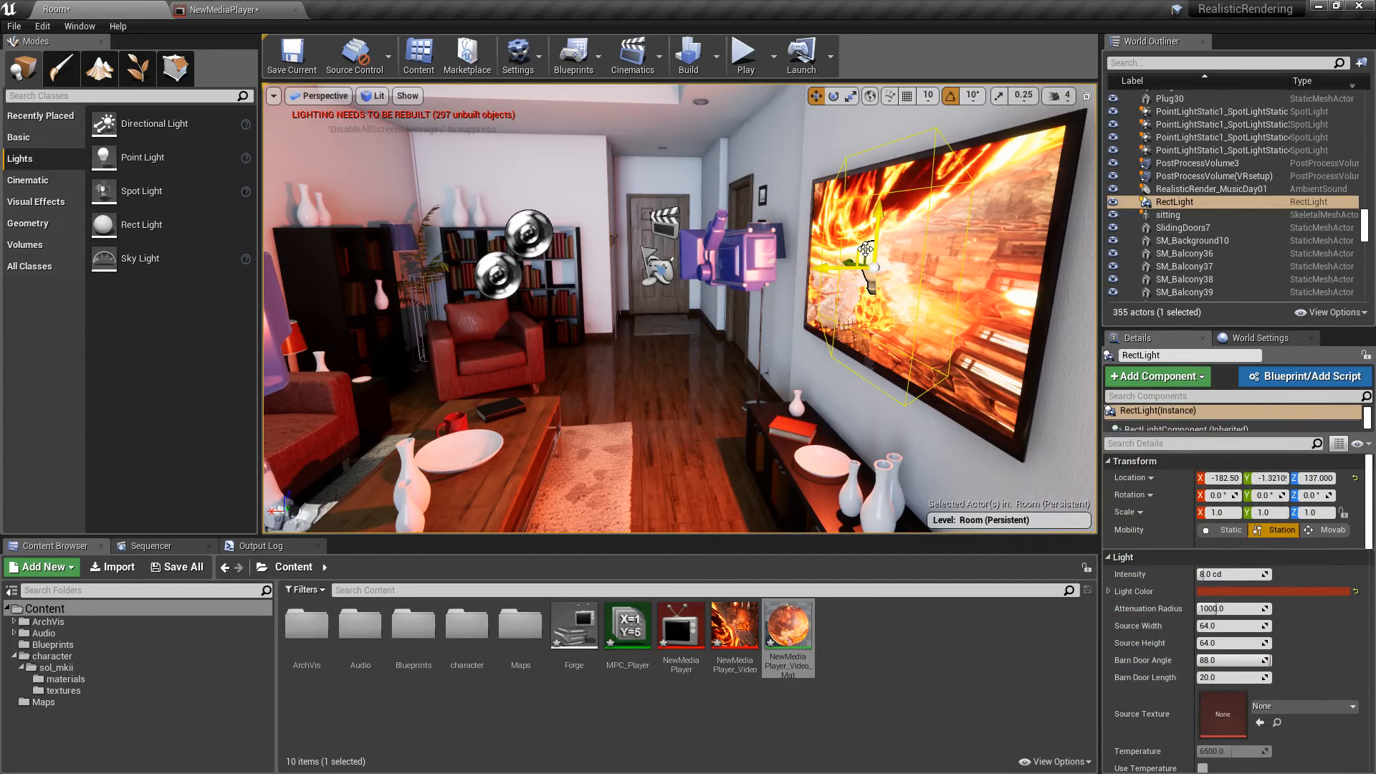
Set the Rect Light's attenuation radius to 250, source size to about 125 by 85, barn door angle to 90 and barn door length to about 4.47.
{"action": "left_click_drag", "start_coordinate": [1223, 609], "coordinate": [1216, 608]}
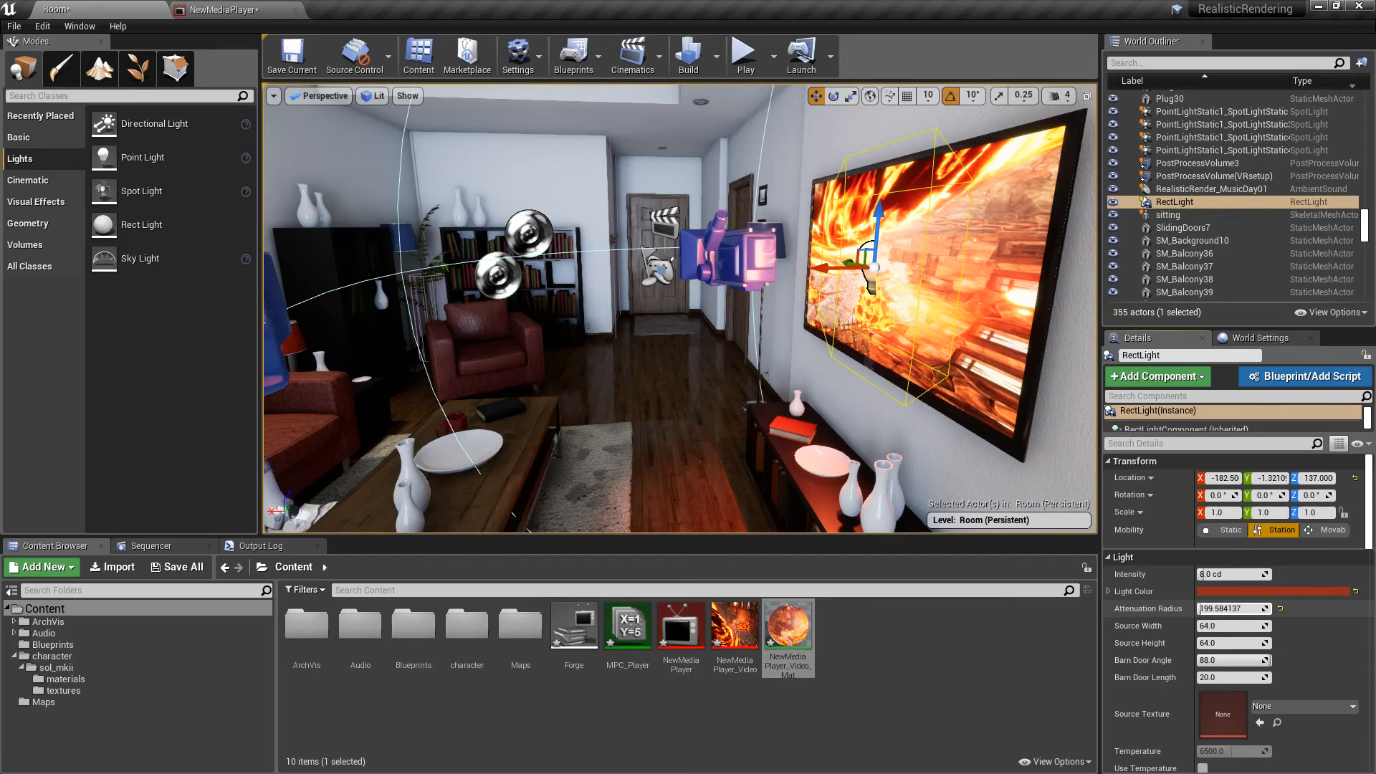
{"action": "left_click", "coordinate": [1237, 608]}
{"action": "type", "text": "250.0"}
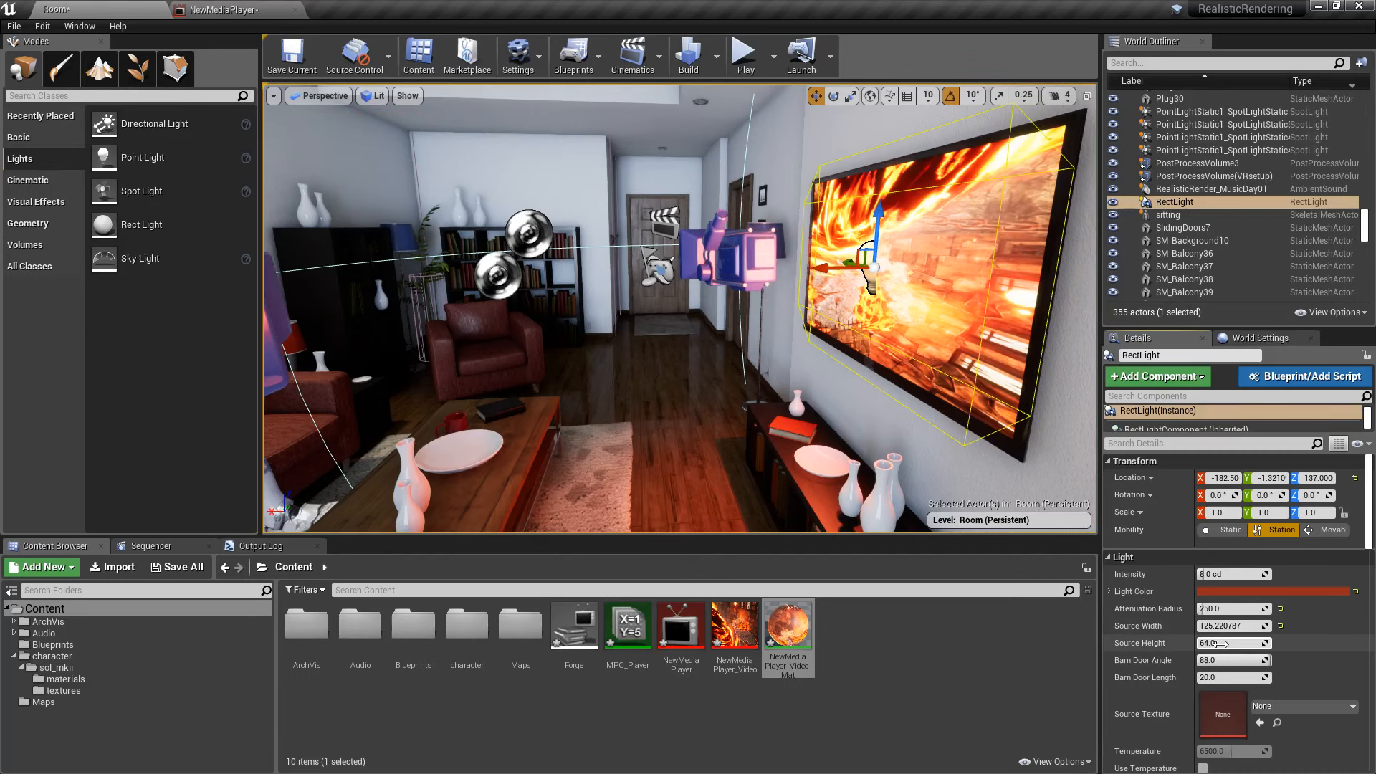
{"action": "left_click_drag", "start_coordinate": [1217, 643], "coordinate": [1241, 677]}
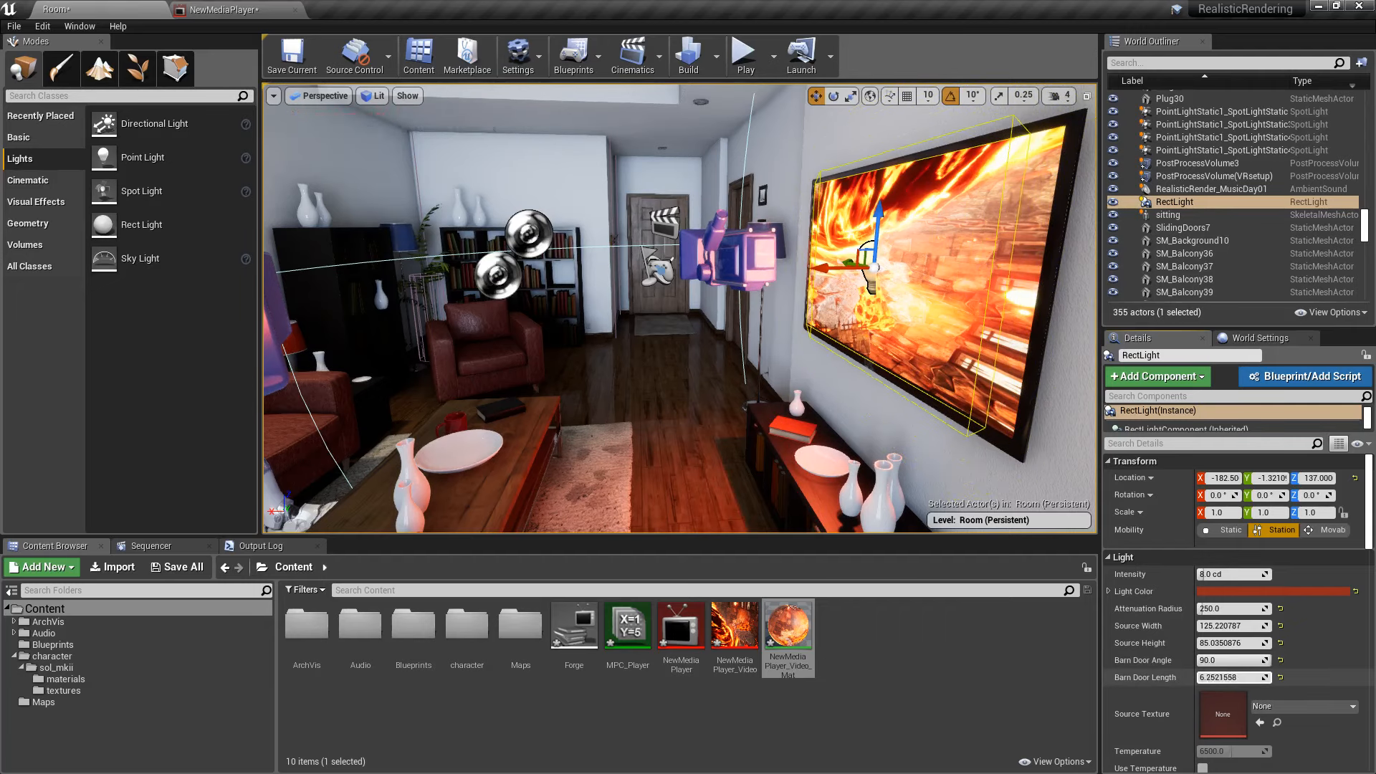
{"action": "right_click_drag", "start_coordinate": [946, 423], "coordinate": [829, 326]}
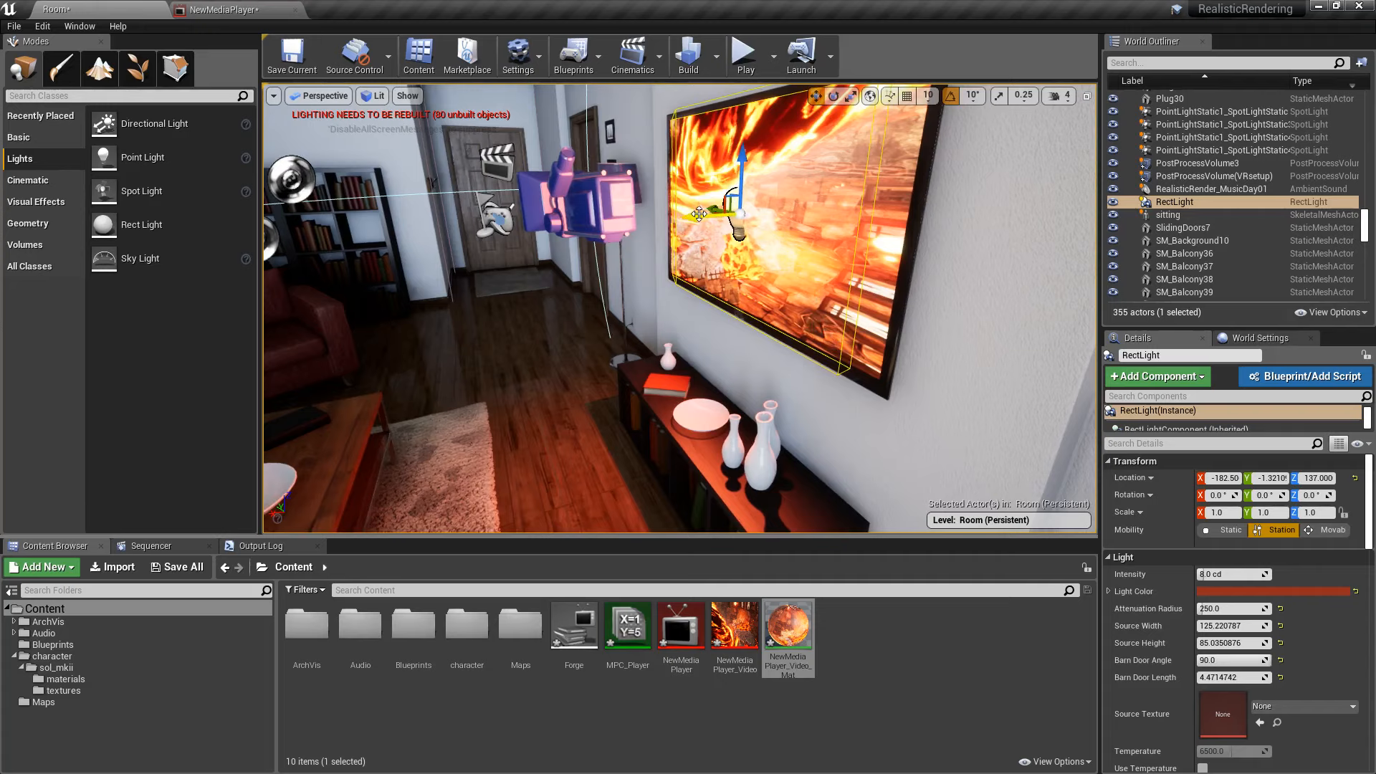
Nudge the Rect Light along X to about -182.53 and check its red glow across the living room.
{"action": "left_click_drag", "start_coordinate": [712, 215], "coordinate": [694, 218]}
{"action": "right_click_drag", "start_coordinate": [738, 315], "coordinate": [824, 227]}
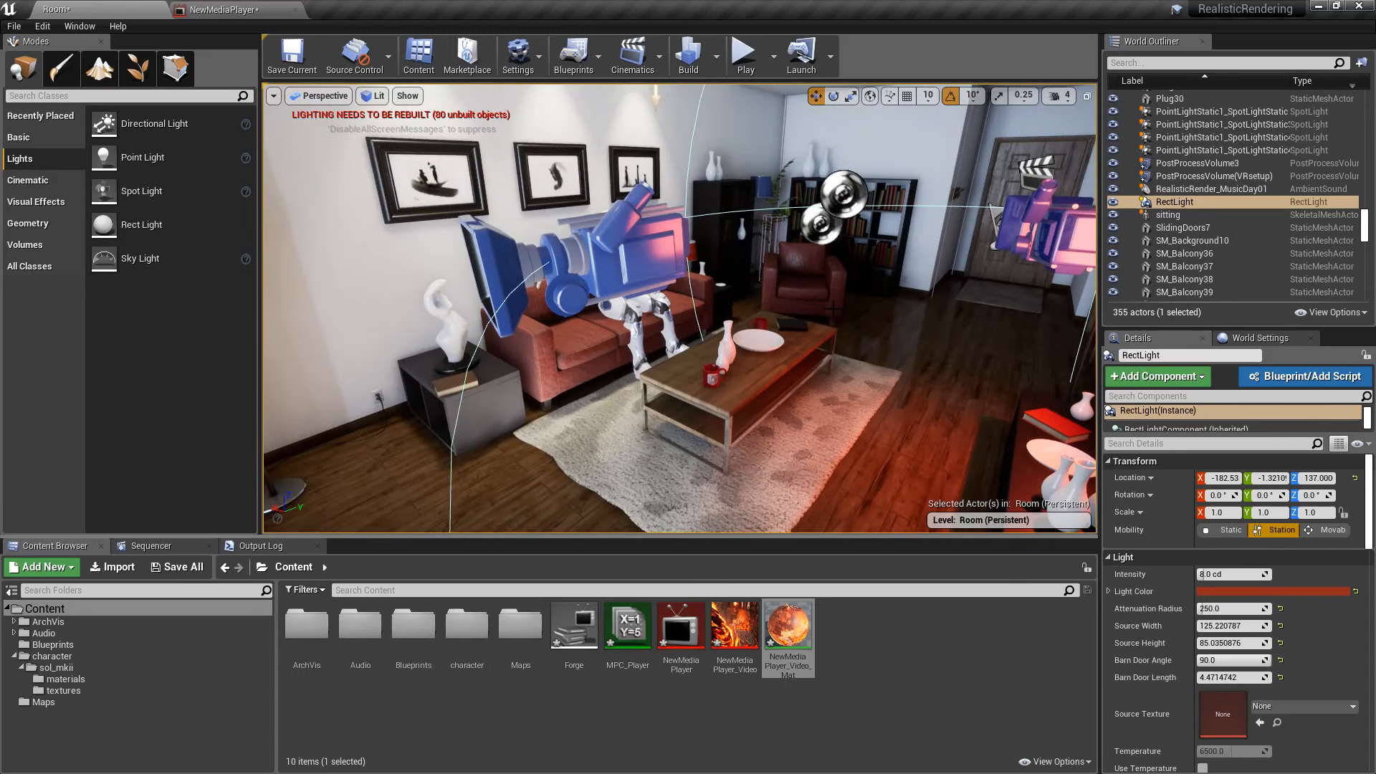
{"action": "right_click_drag", "start_coordinate": [845, 334], "coordinate": [907, 400]}
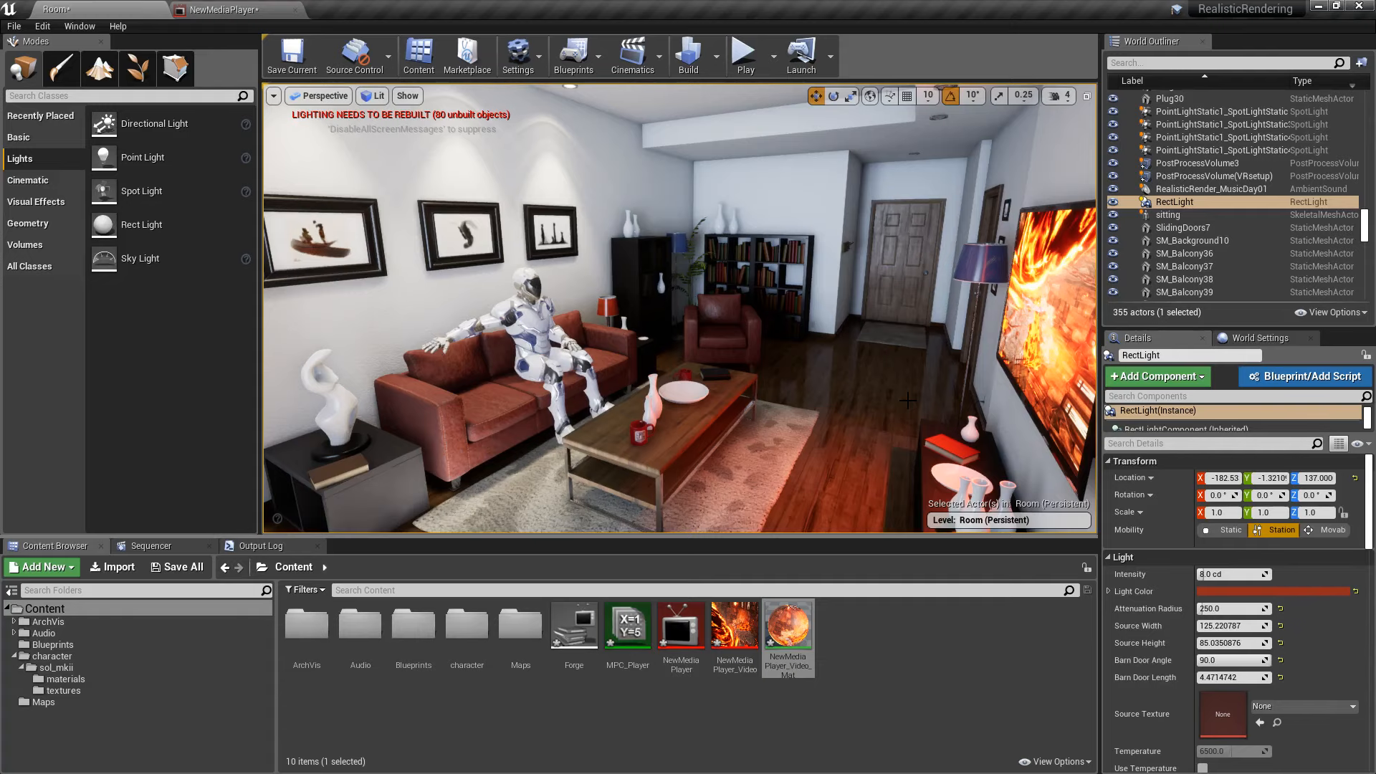
{"action": "mouse_move", "coordinate": [830, 393]}
{"action": "right_mouse_down"}
{"action": "mouse_move", "coordinate": [802, 404]}
{"action": "mouse_move", "coordinate": [888, 398]}
{"action": "mouse_move", "coordinate": [799, 404]}
{"action": "mouse_move", "coordinate": [835, 417]}
{"action": "right_mouse_up"}
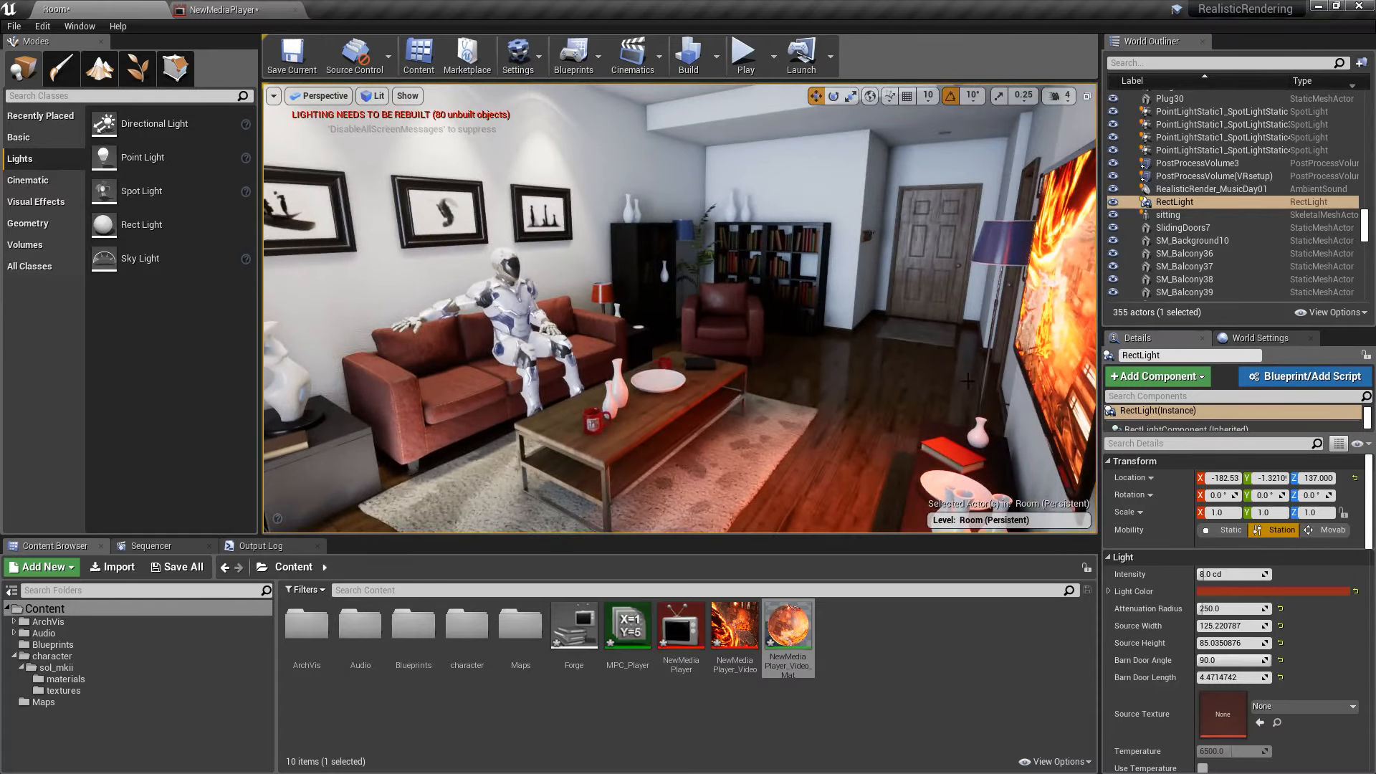
{"action": "mouse_move", "coordinate": [967, 381]}
{"action": "right_mouse_down"}
{"action": "mouse_move", "coordinate": [976, 389]}
{"action": "mouse_move", "coordinate": [945, 382]}
{"action": "right_mouse_up"}
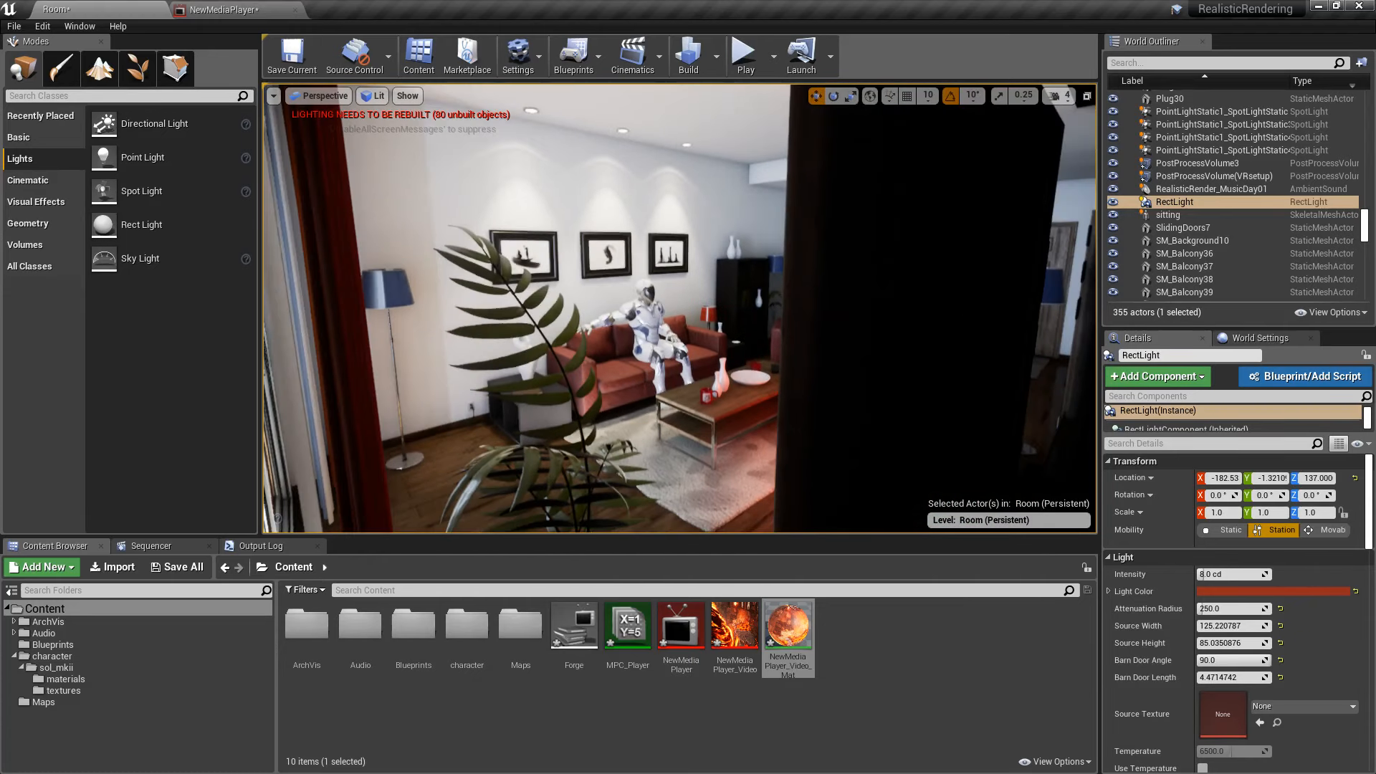
Filter the World Outliner for "light" and set the directional light's mobility to Movable.
{"action": "scroll", "coordinate": [1168, 192], "scroll_direction": "up", "scroll_amount": 10}
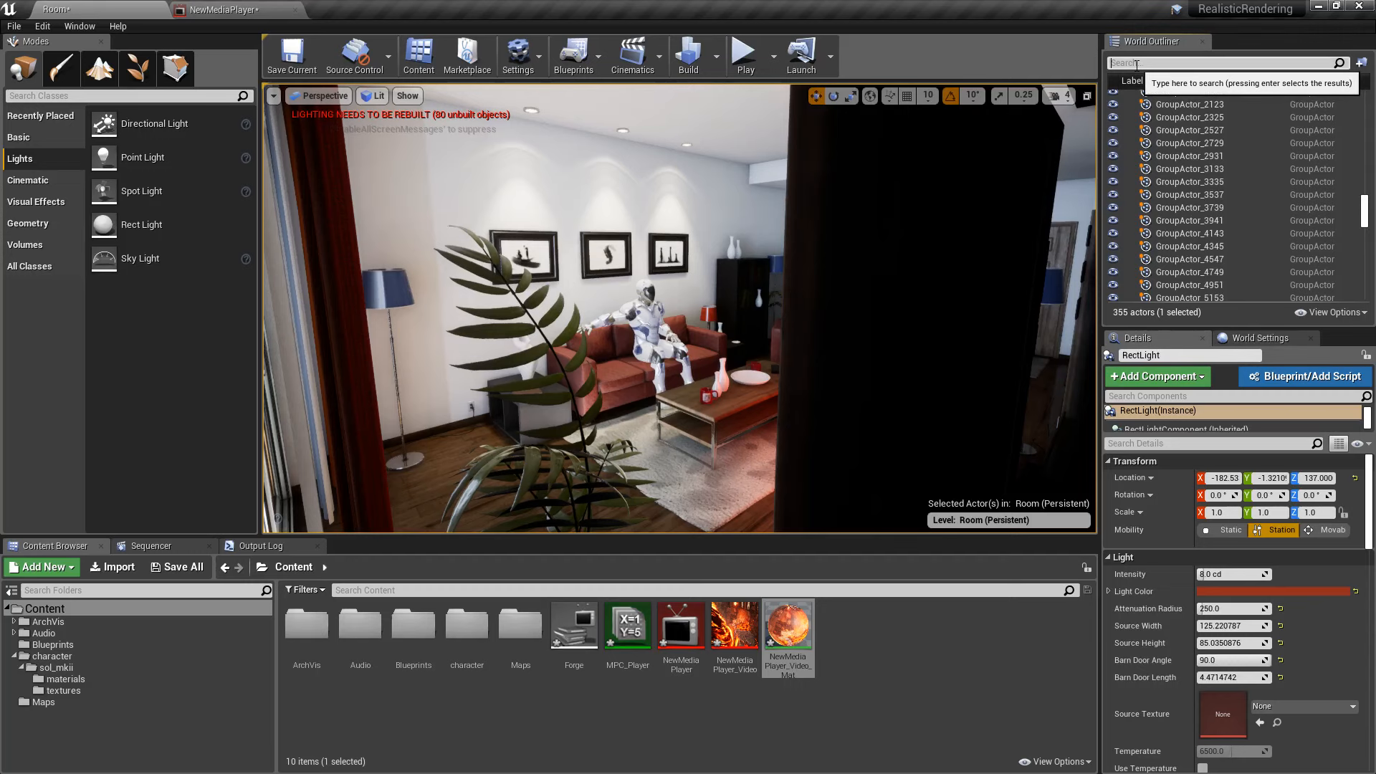
{"action": "type", "text": "light"}
{"action": "key", "text": "Return"}
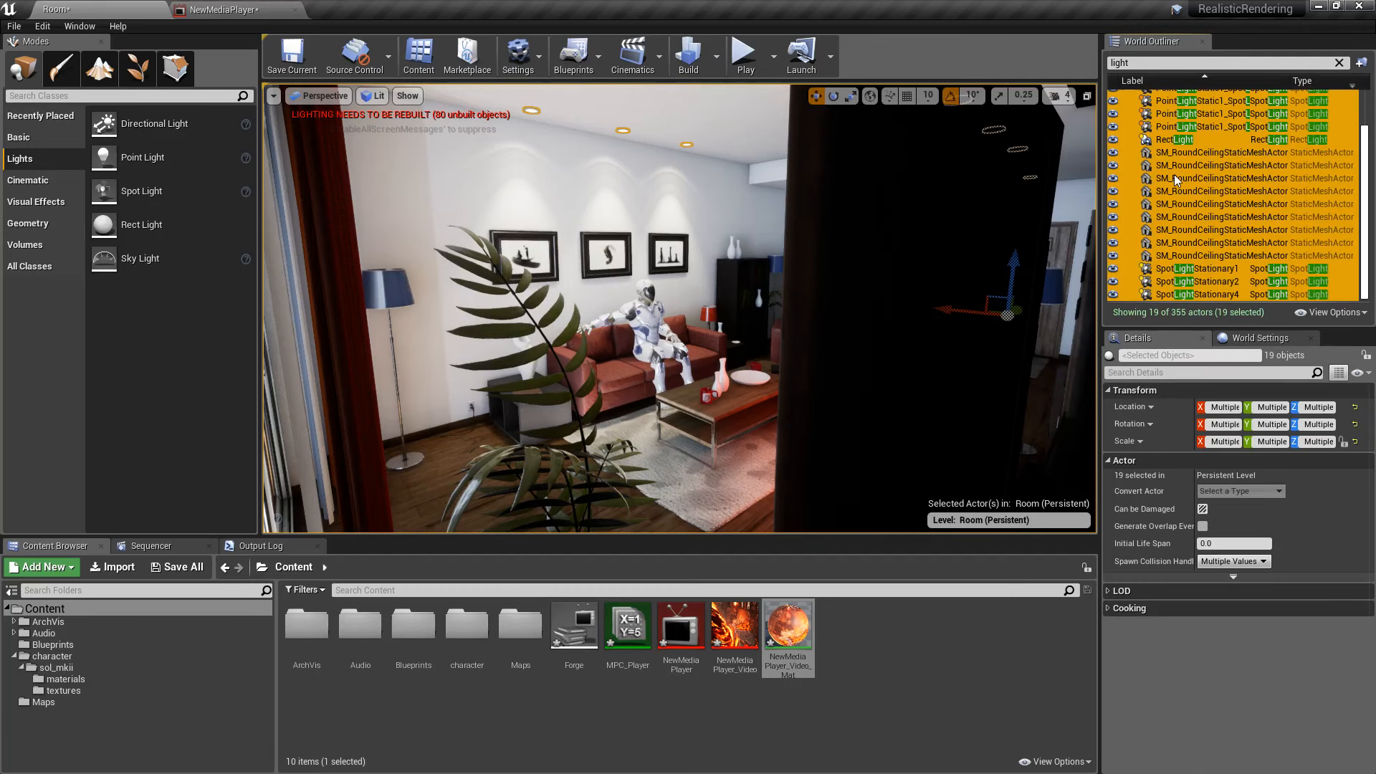
{"action": "scroll", "coordinate": [1224, 193], "scroll_direction": "up", "scroll_amount": 2}
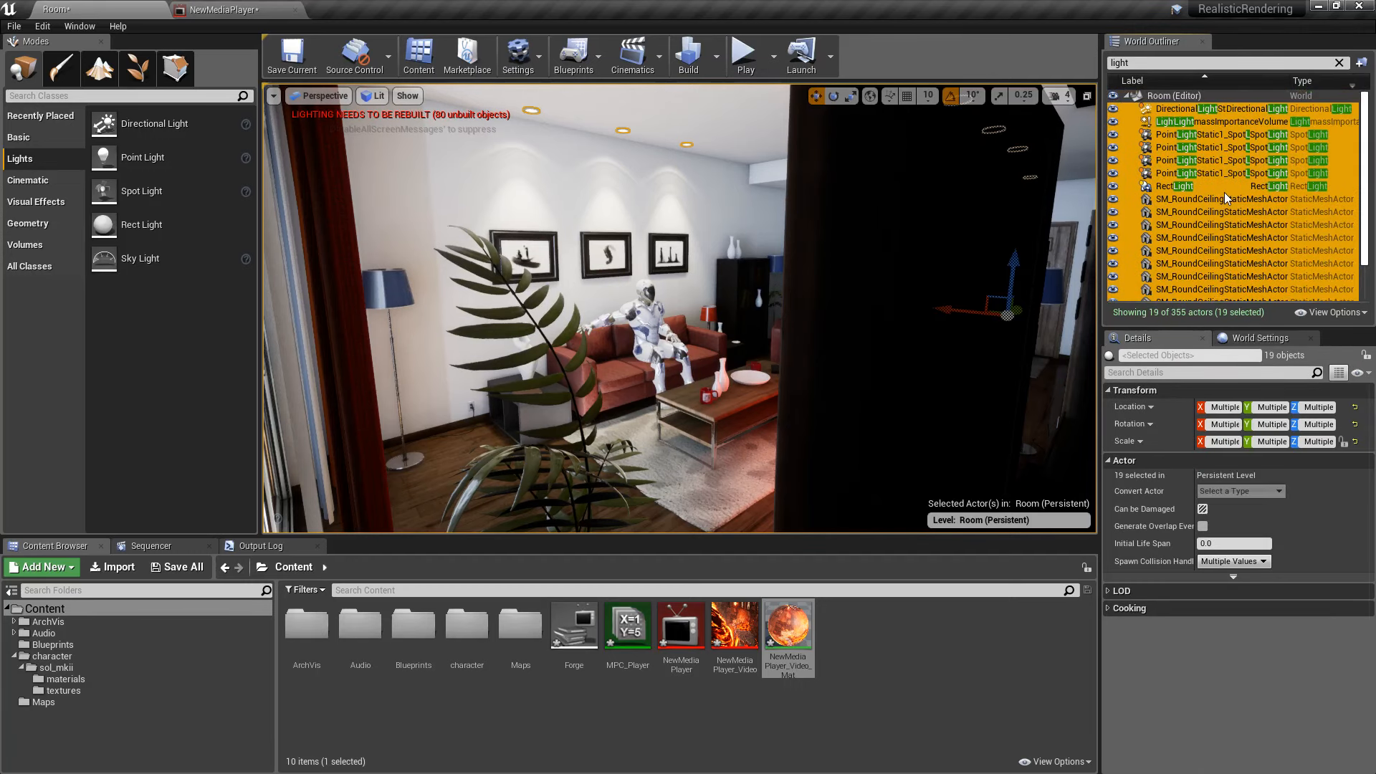
{"action": "left_click", "coordinate": [1200, 108]}
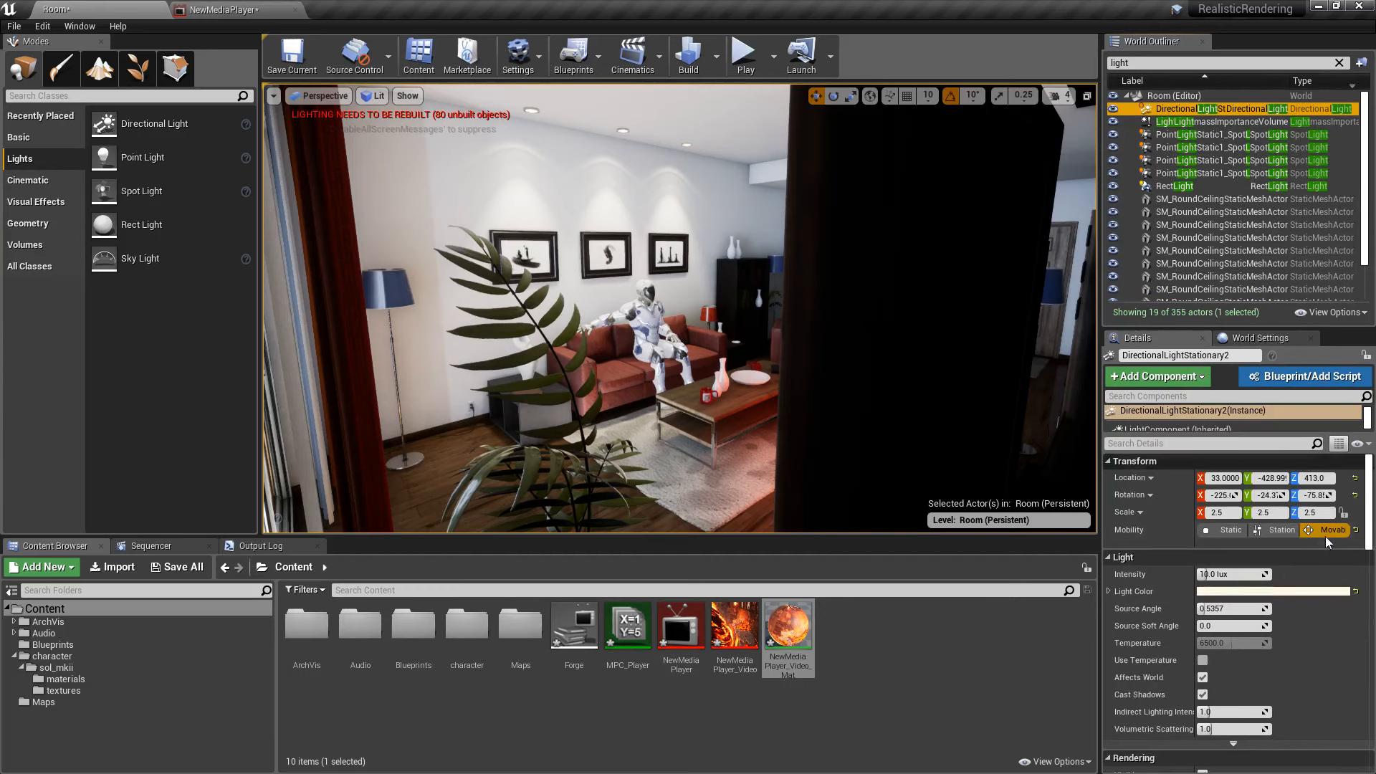
Set the four PointLightStatic spot lights and the Rect Light to Movable mobility.
{"action": "left_click", "coordinate": [1191, 134]}
{"action": "left_click", "coordinate": [1200, 172], "text": "shift"}
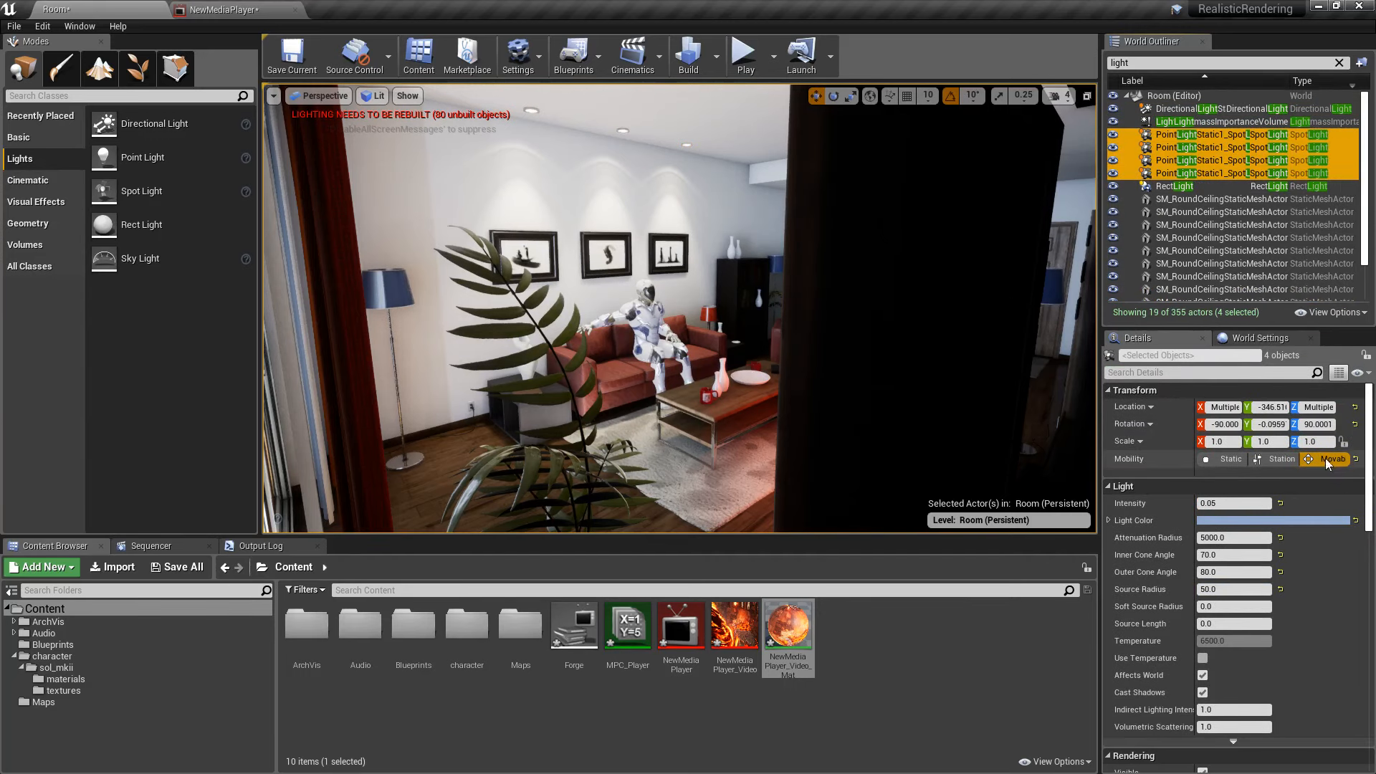
{"action": "left_click", "coordinate": [1175, 186]}
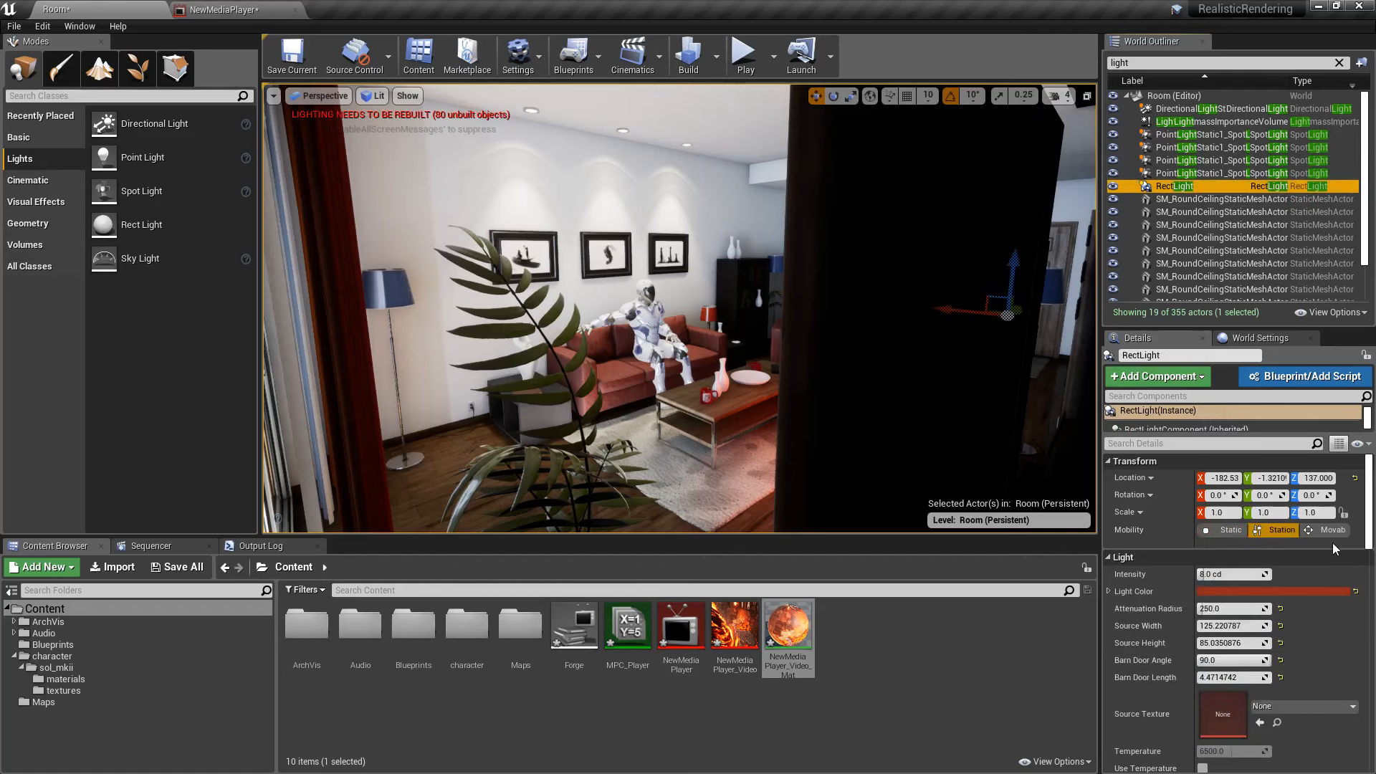
Select all nine SM_RoundCeilingLight meshes and set their mobility to Movable.
{"action": "left_click", "coordinate": [1192, 196]}
{"action": "scroll", "coordinate": [1220, 260], "scroll_direction": "down", "scroll_amount": 1}
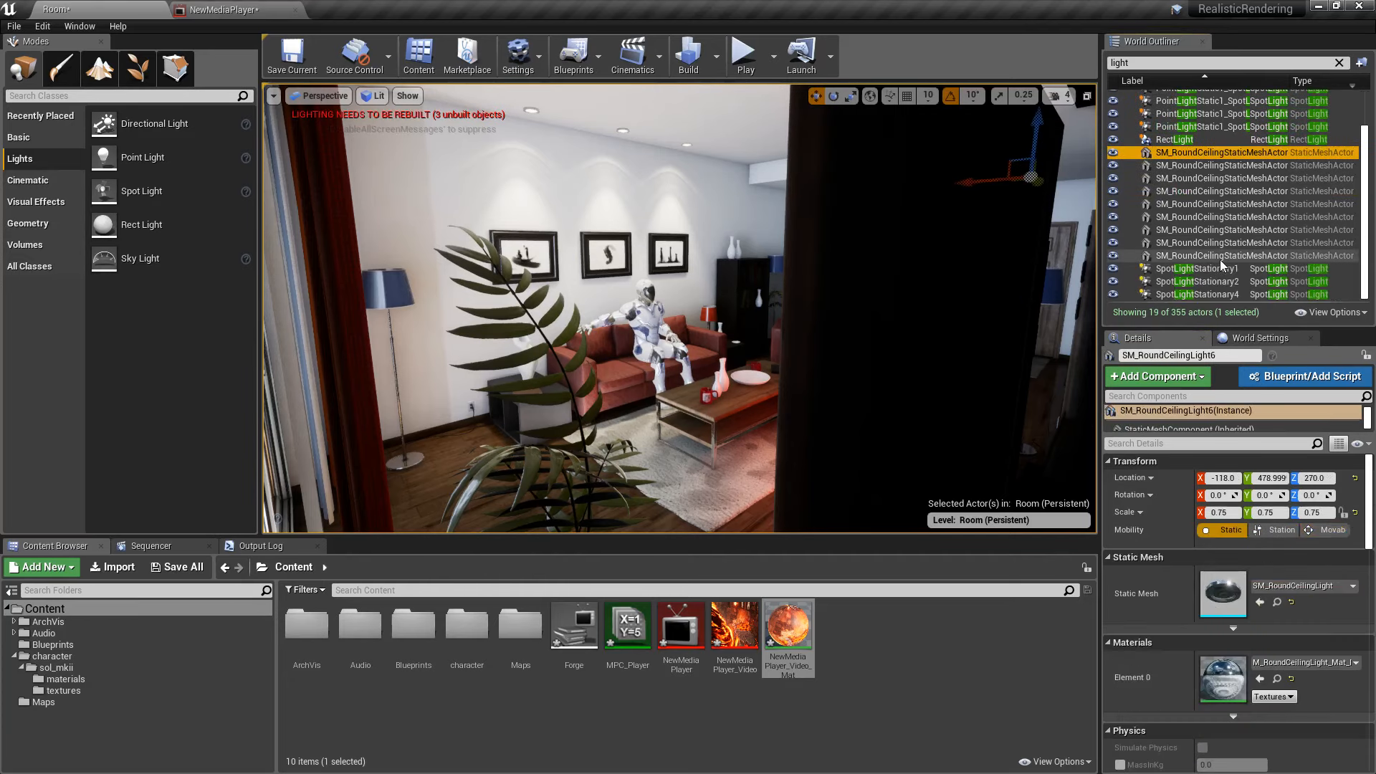
{"action": "left_click", "coordinate": [1220, 260], "text": "shift"}
{"action": "left_click", "coordinate": [1329, 459]}
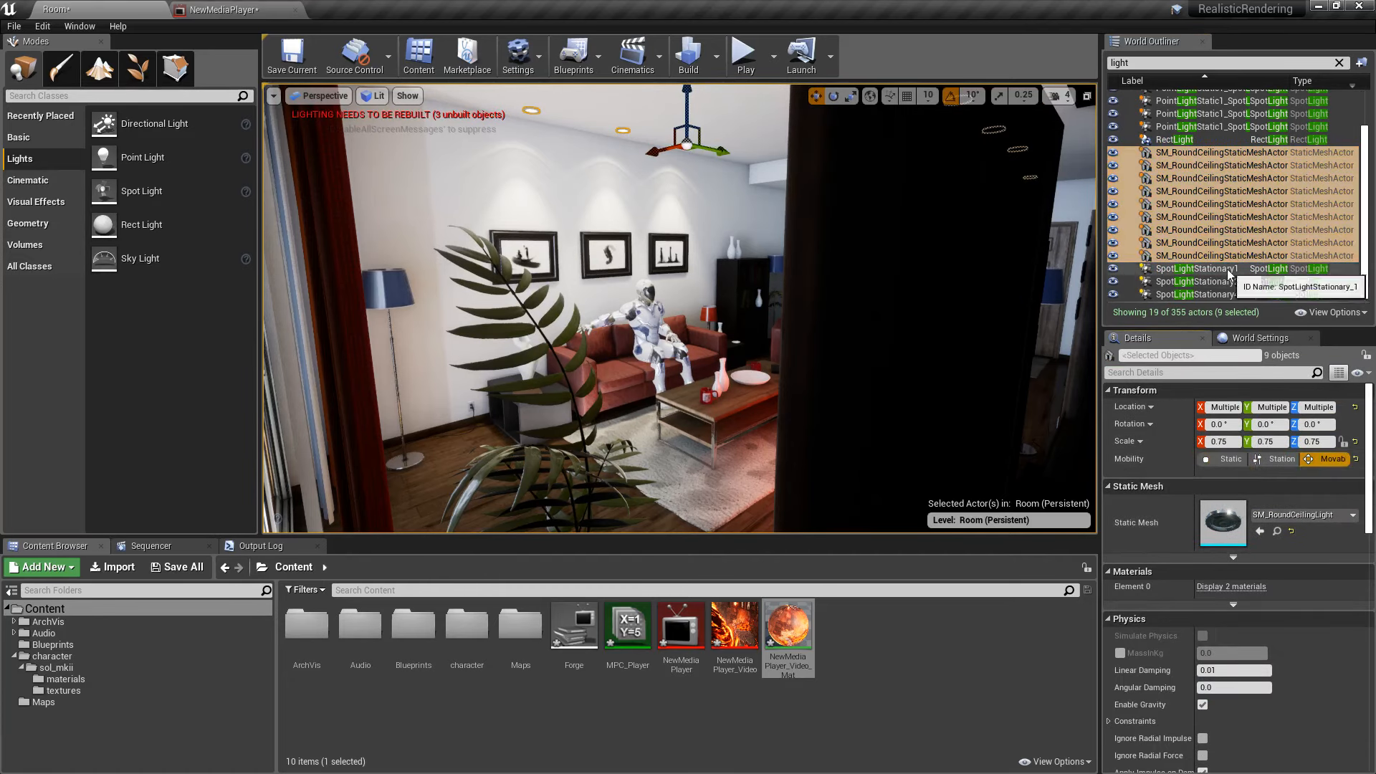
Set SpotLightStationary1, 2 and 4 to Movable mobility and clear the selection.
{"action": "left_click", "coordinate": [1227, 269]}
{"action": "left_click", "coordinate": [1225, 294], "text": "shift"}
{"action": "left_click", "coordinate": [1328, 459]}
{"action": "right_click_drag", "start_coordinate": [680, 308], "coordinate": [1039, 333]}
{"action": "key", "text": "Escape"}
{"action": "key", "text": "w"}
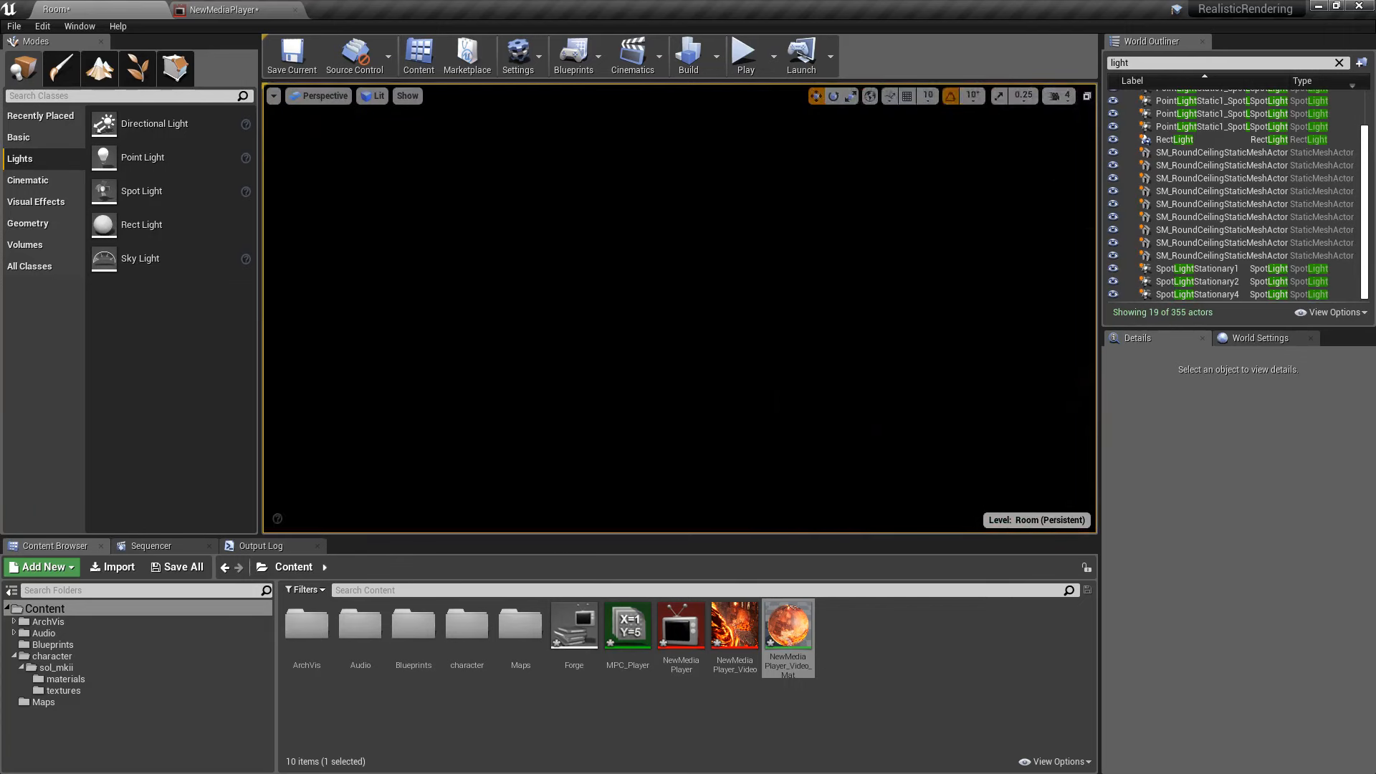
Look over the relit living room and select the character sitting on the sofa.
{"action": "right_click_drag", "start_coordinate": [642, 353], "coordinate": [409, 347]}
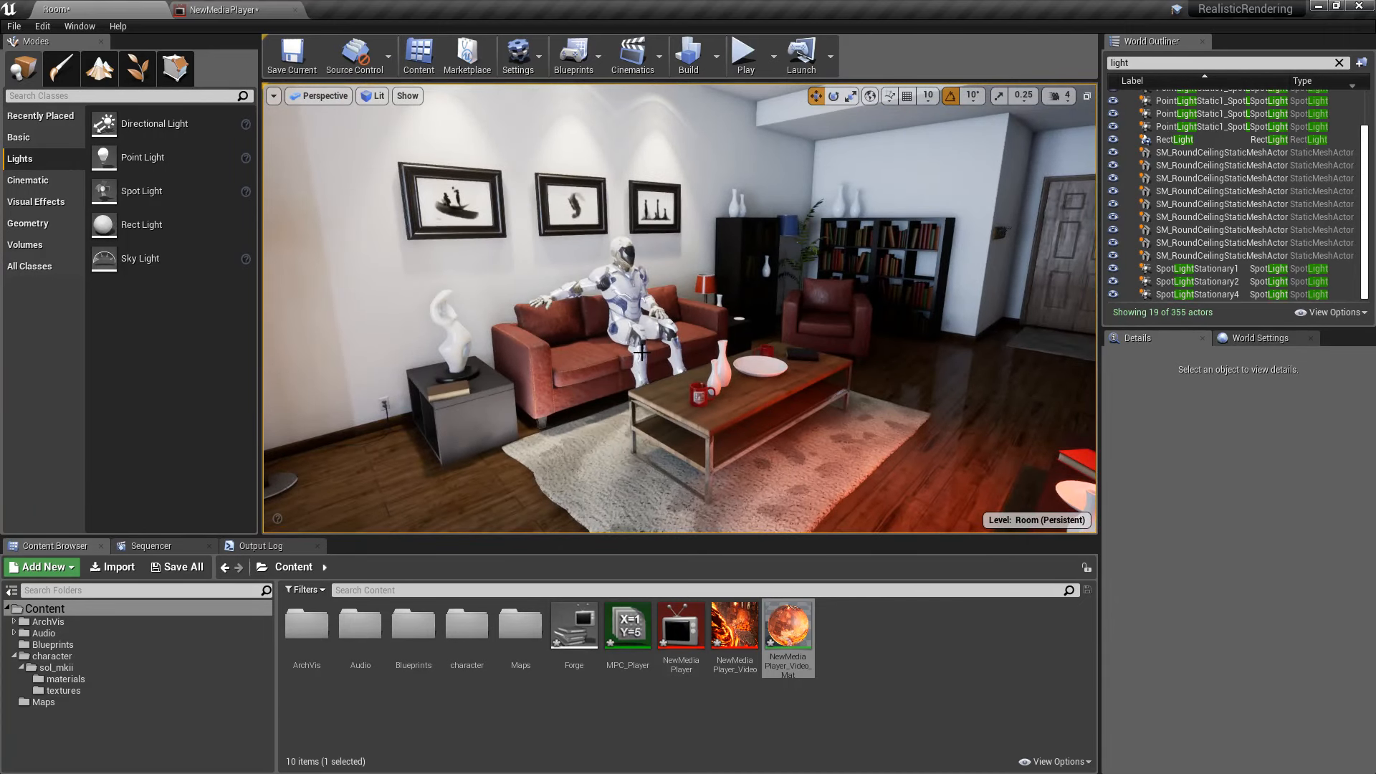
{"action": "mouse_move", "coordinate": [718, 360]}
{"action": "right_mouse_down"}
{"action": "mouse_move", "coordinate": [751, 367]}
{"action": "mouse_move", "coordinate": [732, 367]}
{"action": "right_mouse_up"}
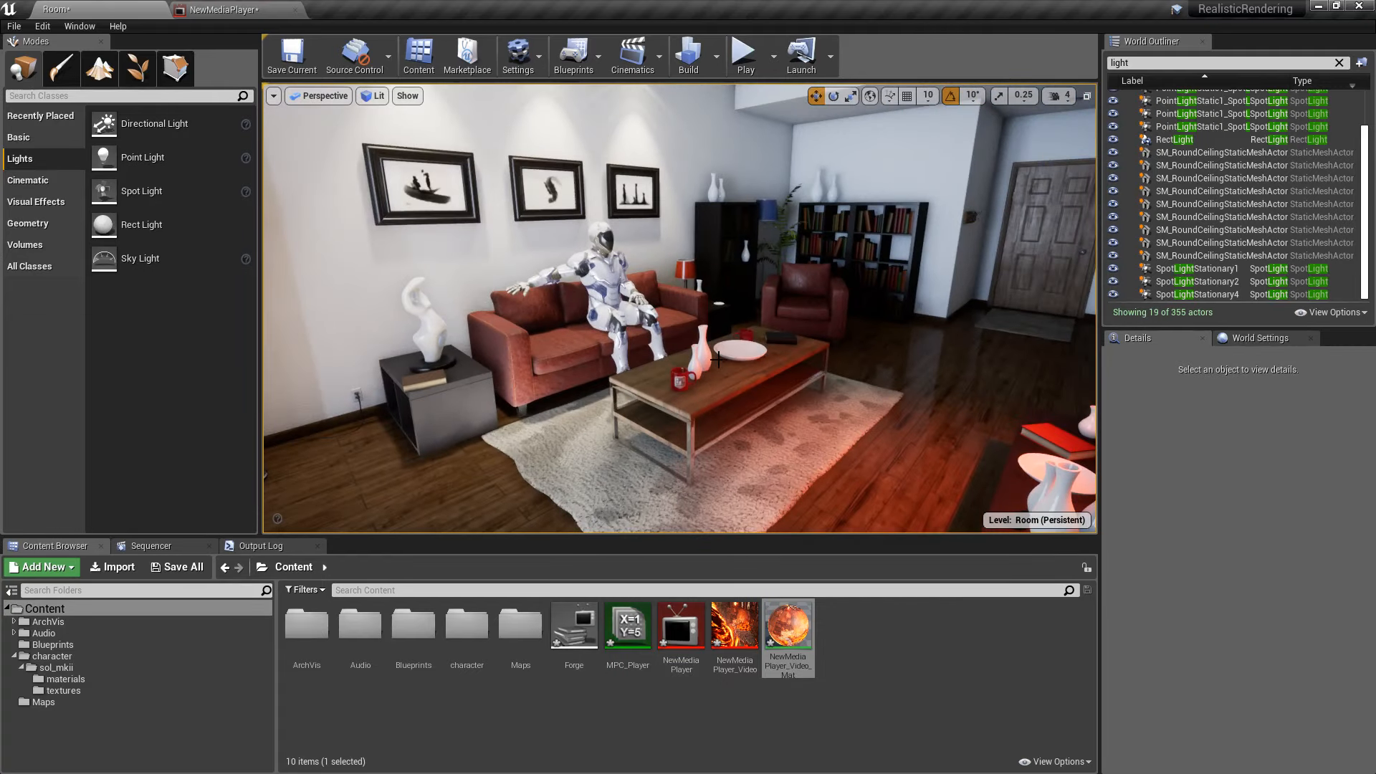
{"action": "left_click", "coordinate": [617, 278]}
{"action": "mouse_move", "coordinate": [620, 282]}
{"action": "right_mouse_down"}
{"action": "mouse_move", "coordinate": [591, 281]}
{"action": "mouse_move", "coordinate": [631, 285]}
{"action": "mouse_move", "coordinate": [632, 267]}
{"action": "right_mouse_up"}
{"action": "key", "text": "f"}
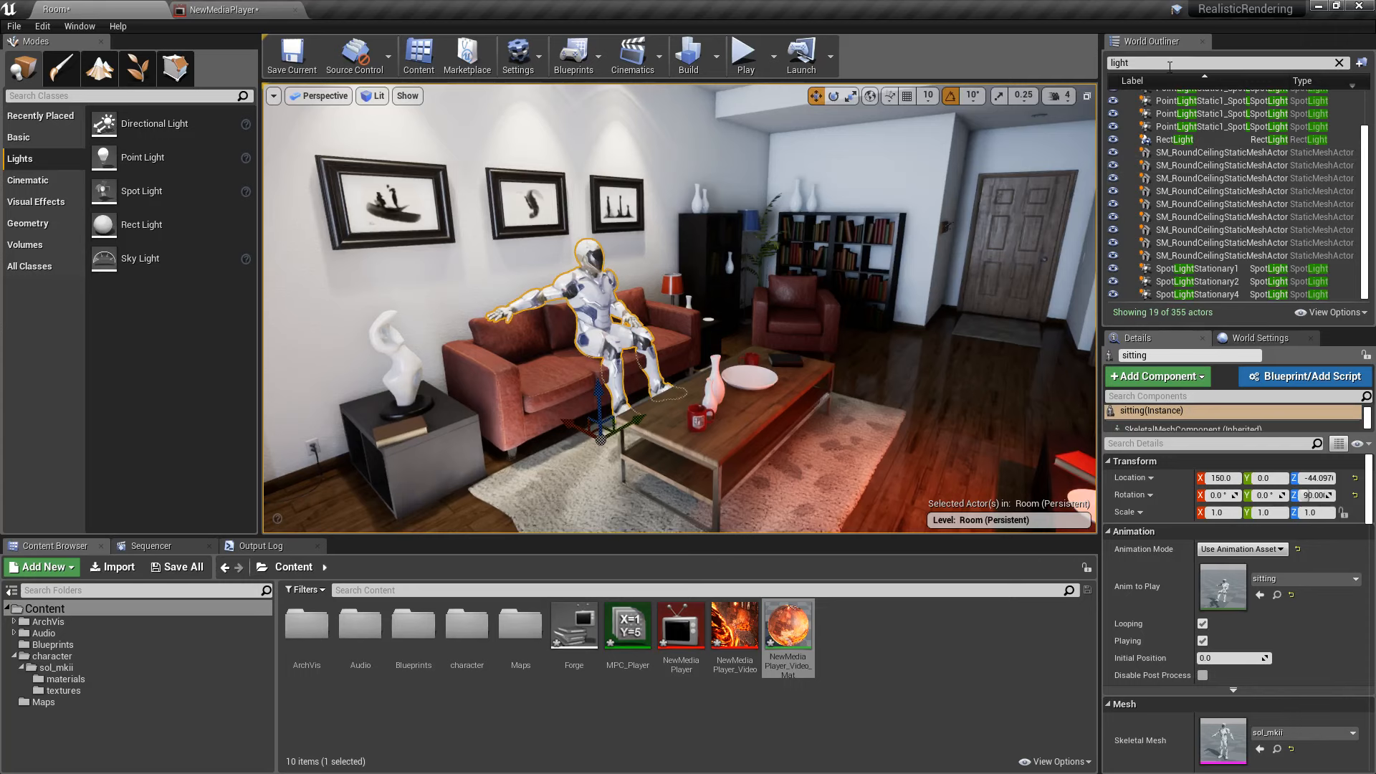
Filter the World Outliner for "cine" and pilot CineCameraActor1 in the viewport.
{"action": "type", "text": "cine"}
{"action": "key", "text": "Return"}
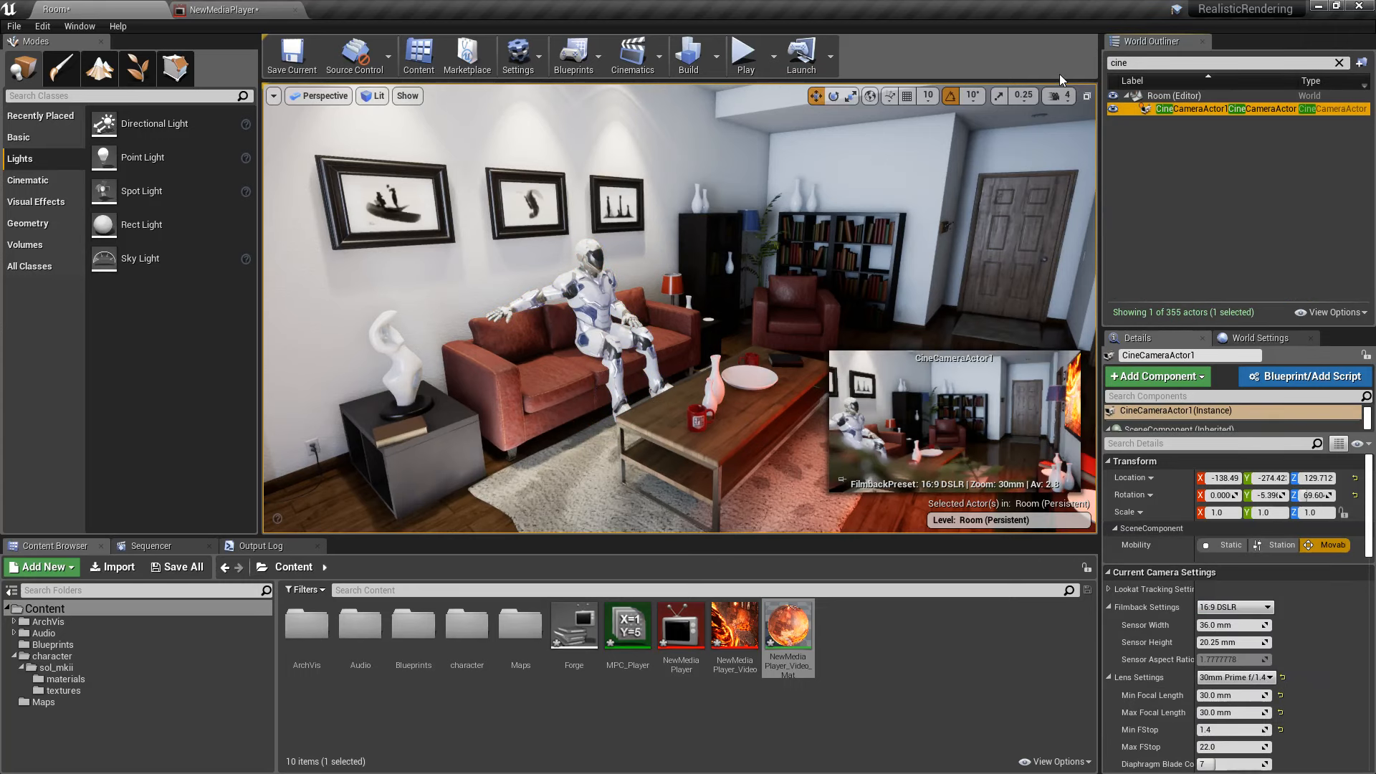
{"action": "left_click", "coordinate": [1201, 111]}
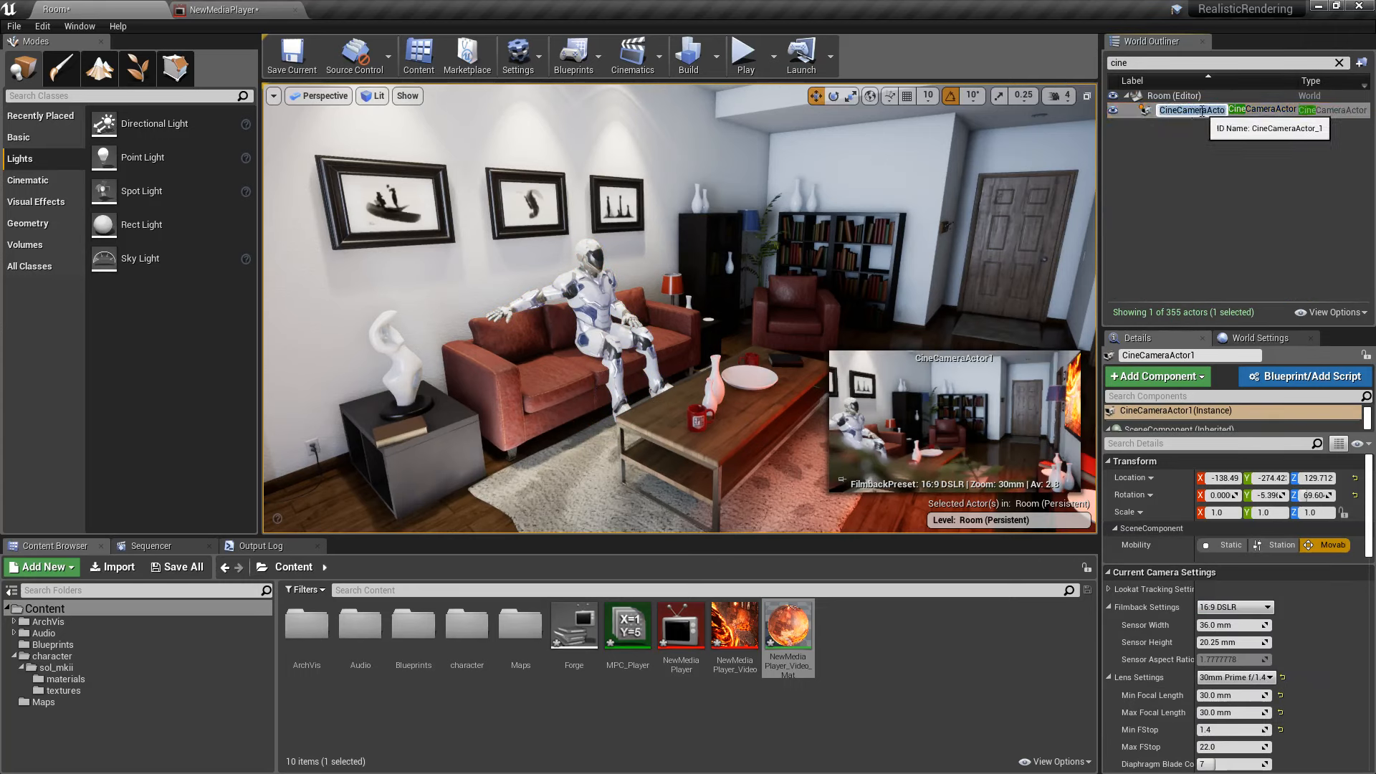
{"action": "right_click", "coordinate": [1196, 109]}
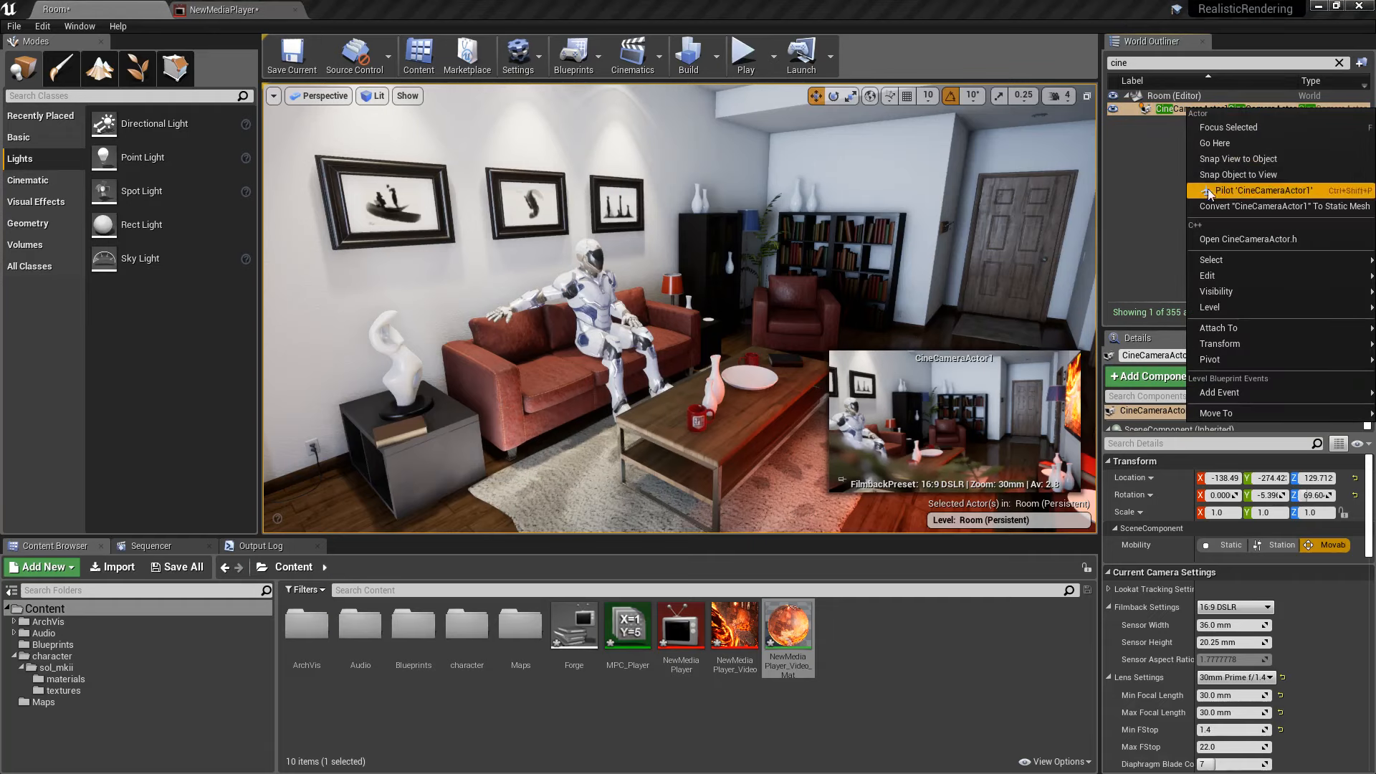
{"action": "left_click", "coordinate": [1219, 191]}
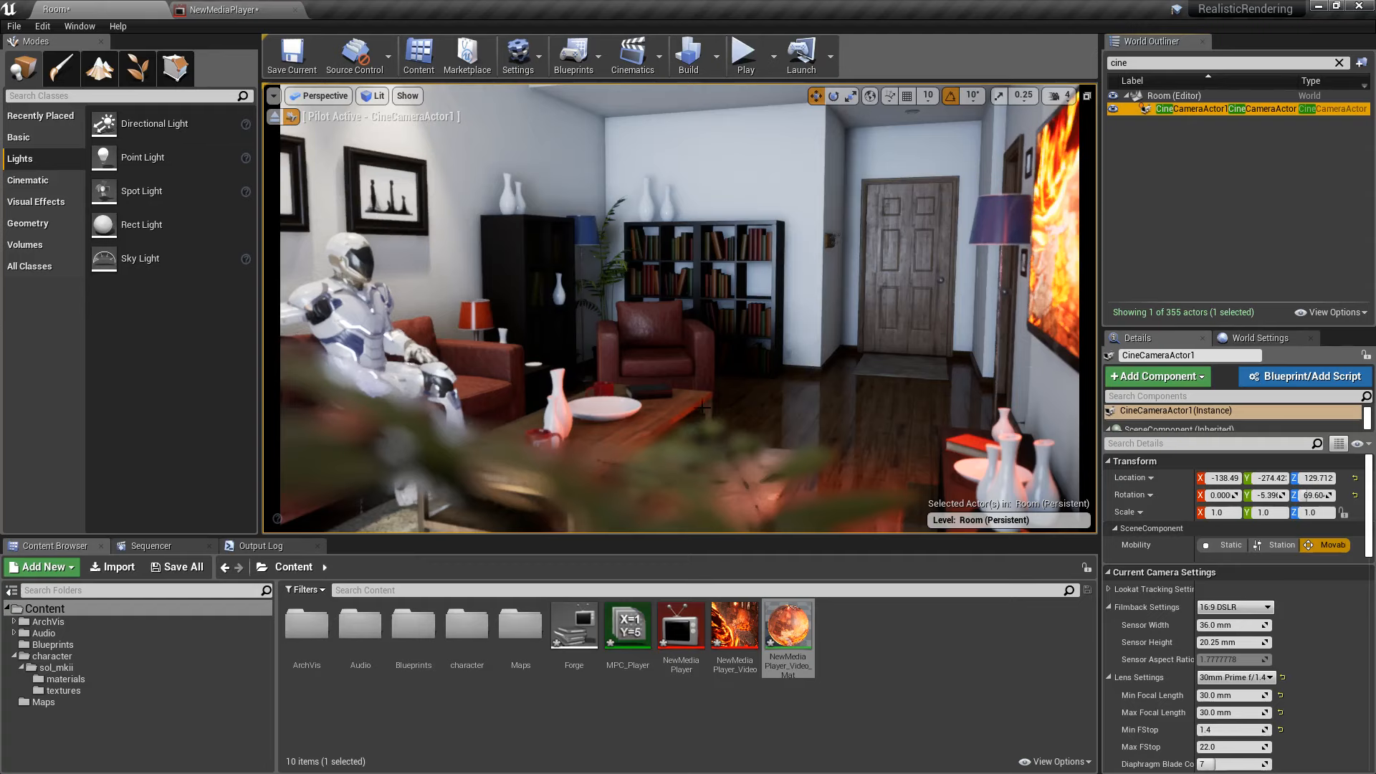
Take a high resolution screenshot of the camera view with a size multiplier of 1.0.
{"action": "left_click", "coordinate": [275, 96]}
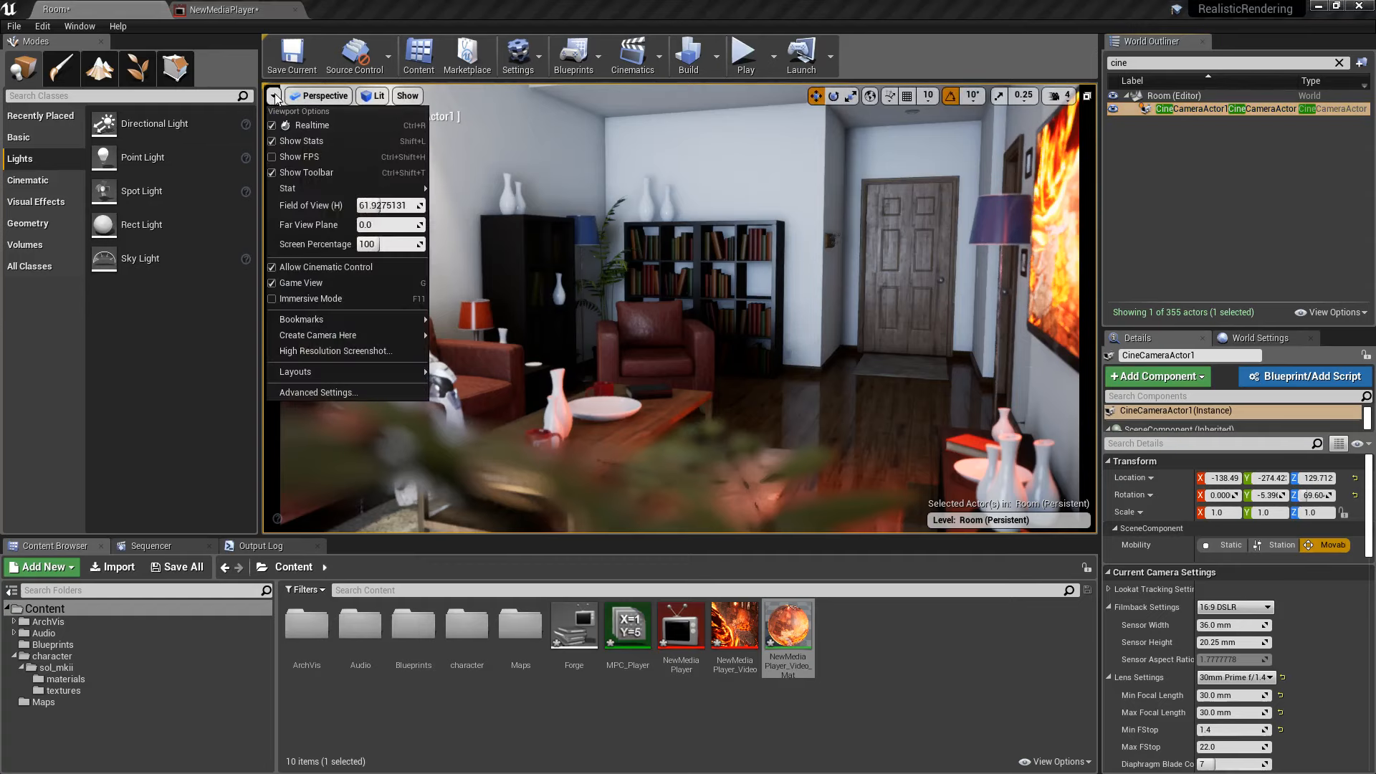
{"action": "left_click", "coordinate": [350, 351]}
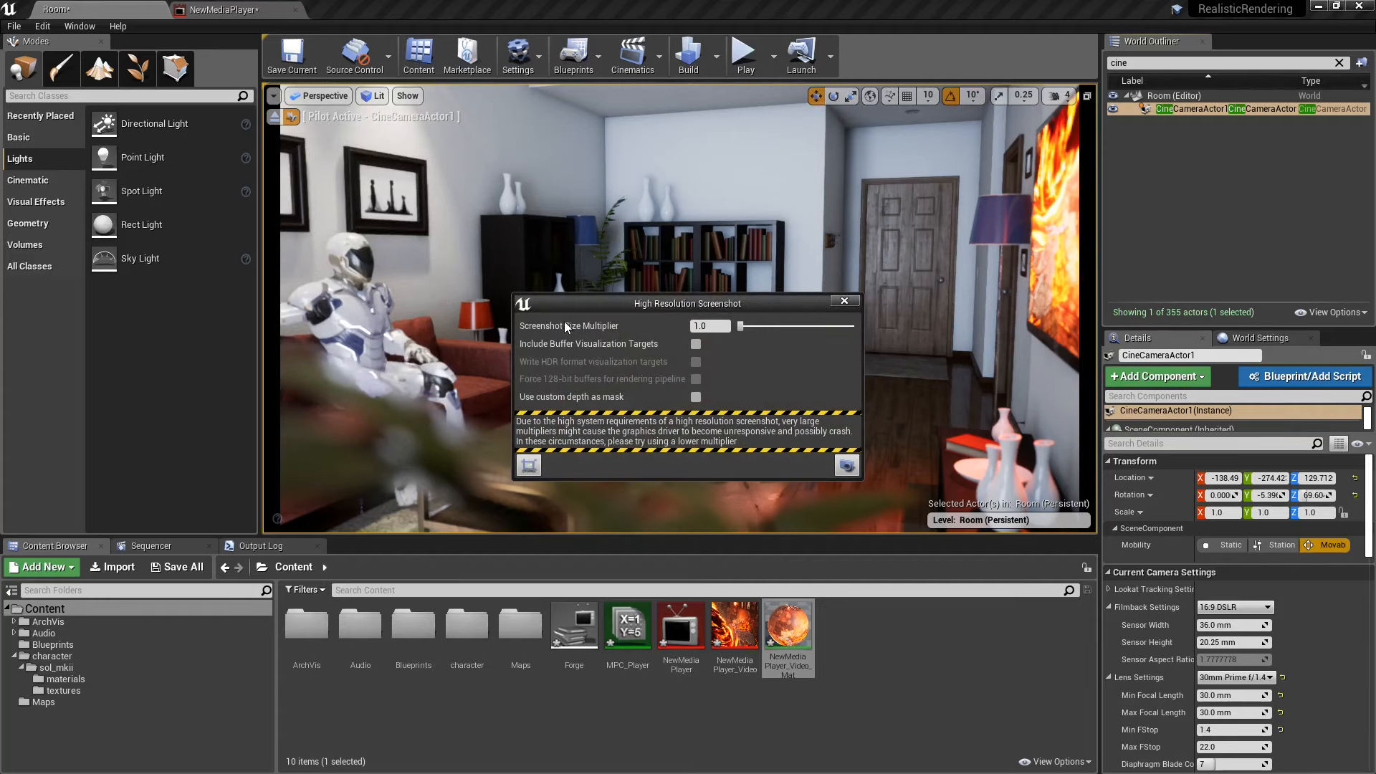
{"action": "left_click", "coordinate": [846, 465]}
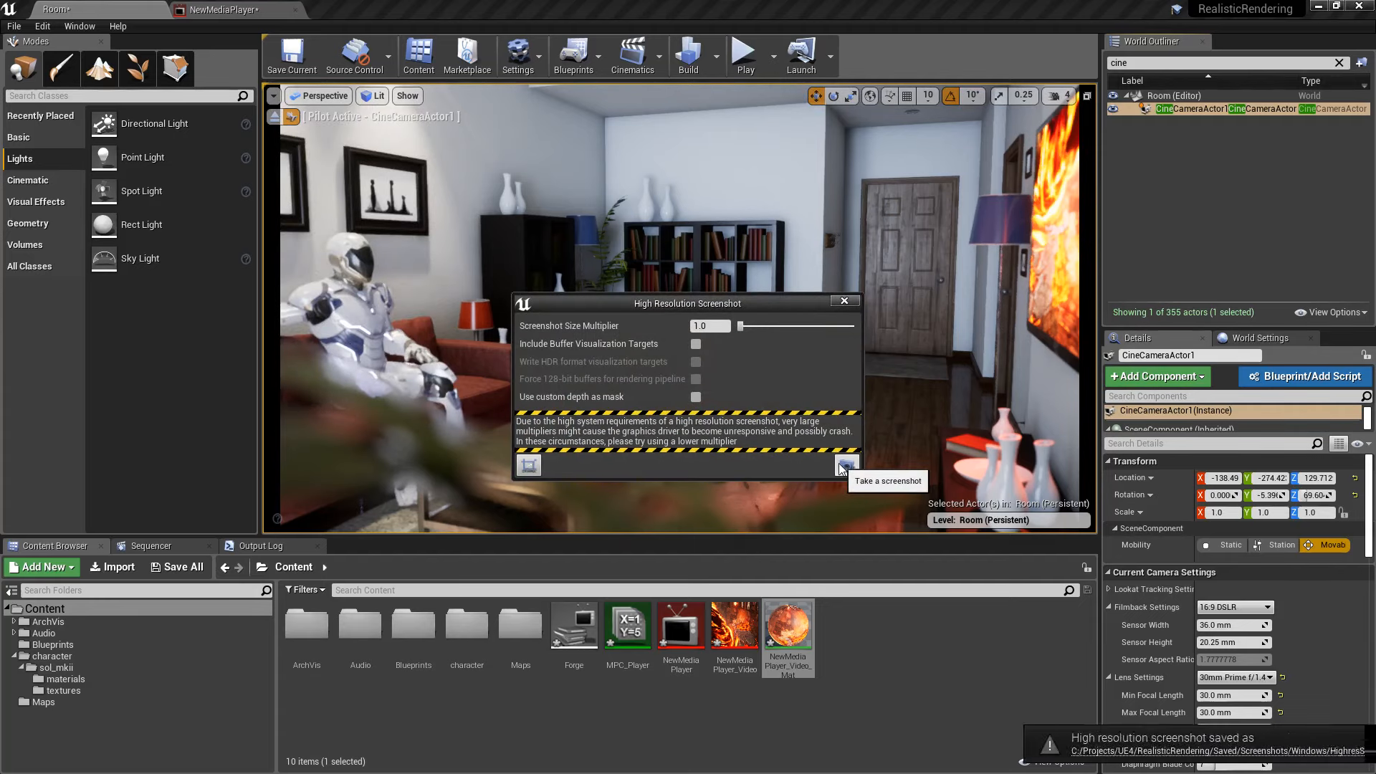
Open the saved screenshot's folder and view HighresScreenshot00000.png in Photos.
{"action": "left_click", "coordinate": [1093, 750]}
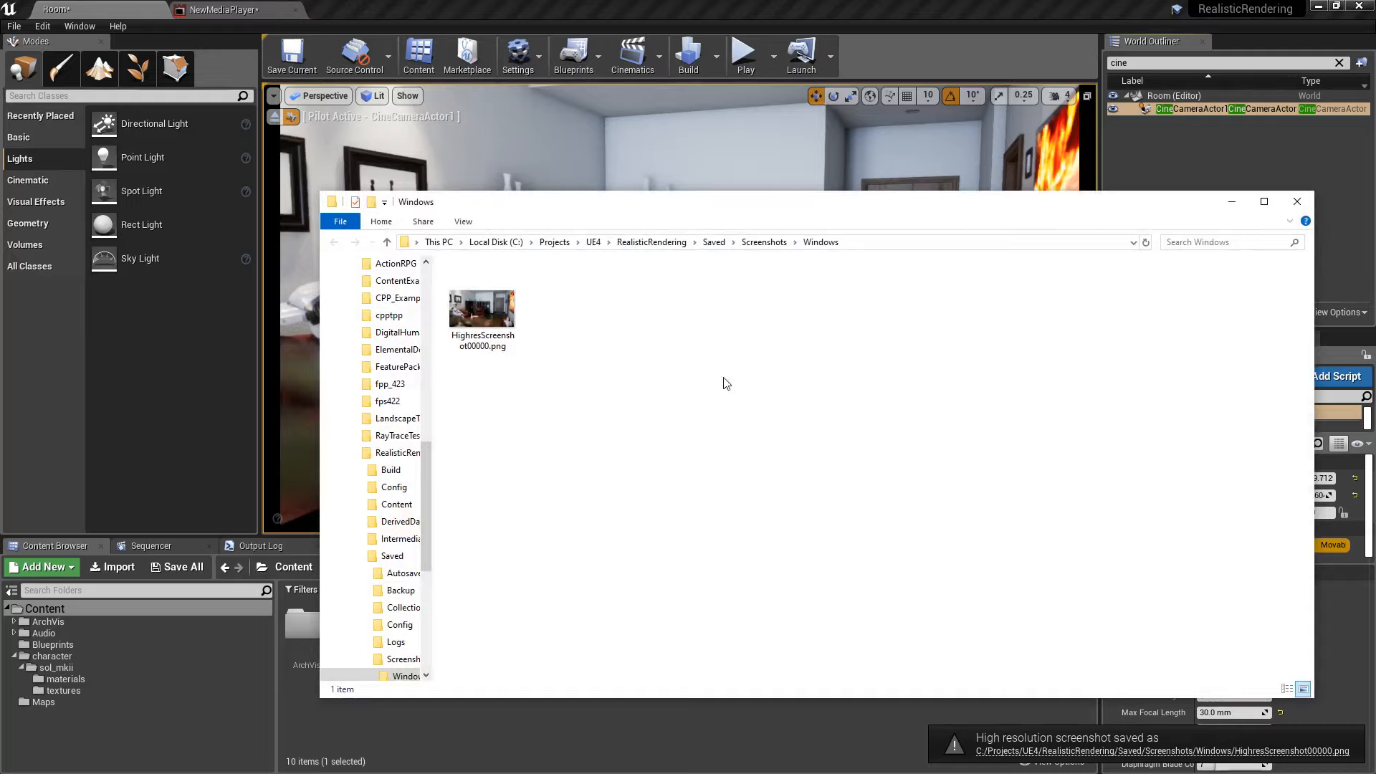
{"action": "double_click", "coordinate": [488, 298]}
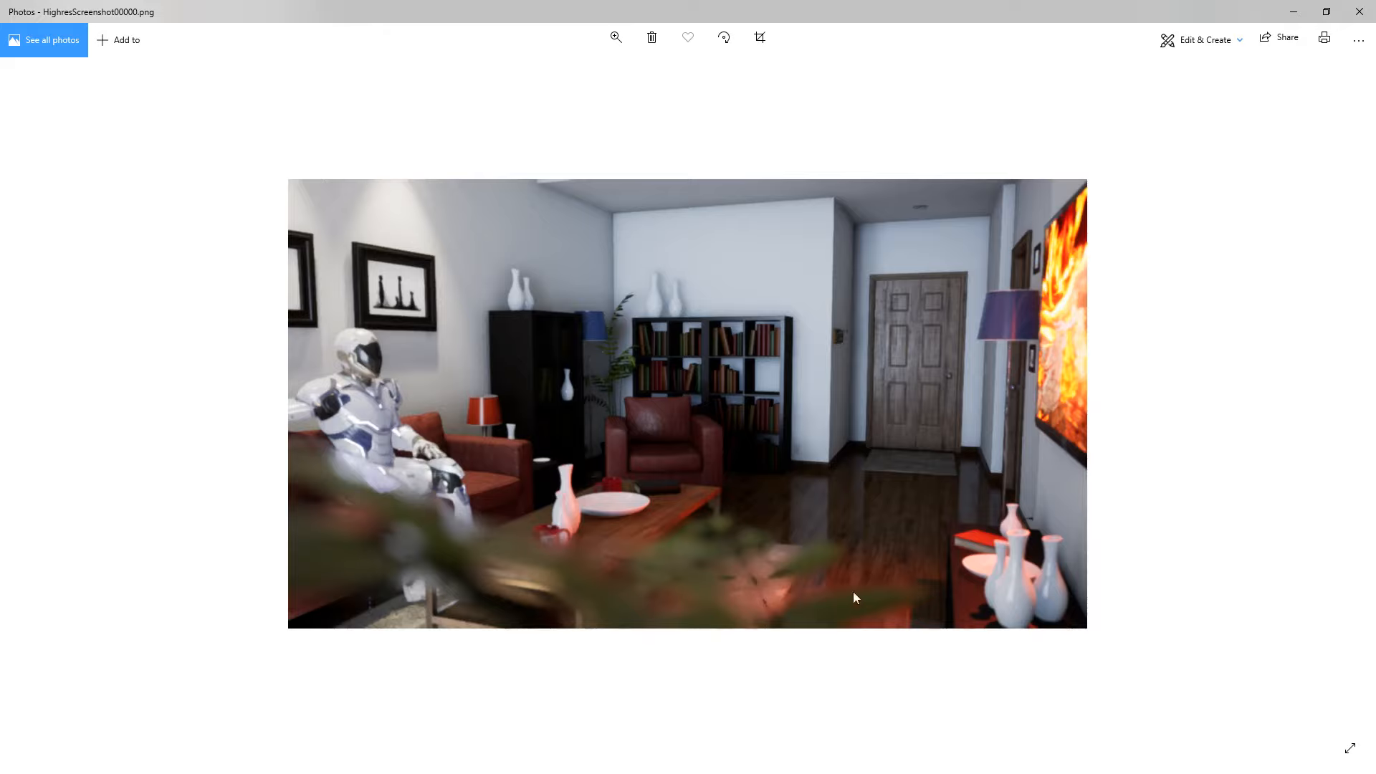
{"action": "left_click", "coordinate": [1360, 11]}
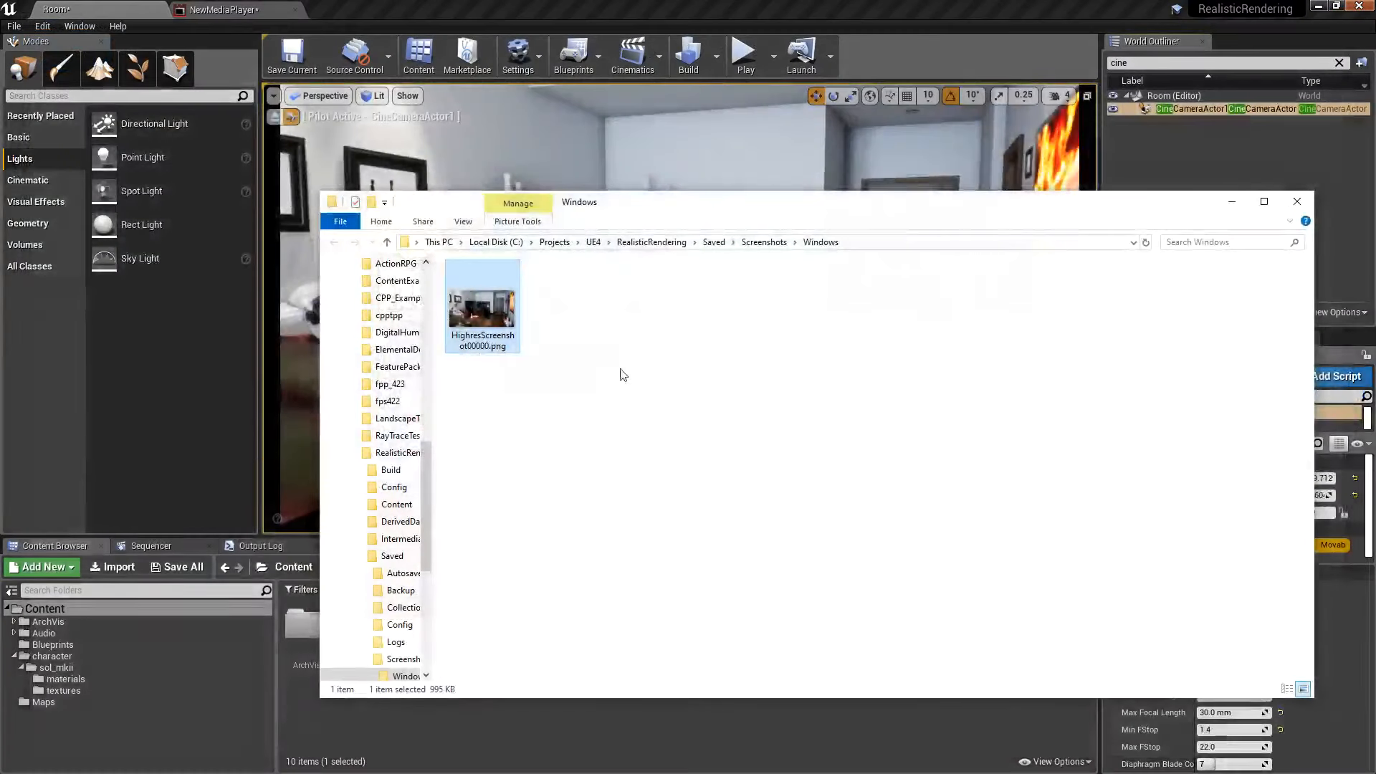
Check the pixel dimensions of HighresScreenshot00000.png in its file properties, return to the editor and close the screenshot dialog.
{"action": "right_click", "coordinate": [485, 316]}
{"action": "left_click", "coordinate": [597, 763]}
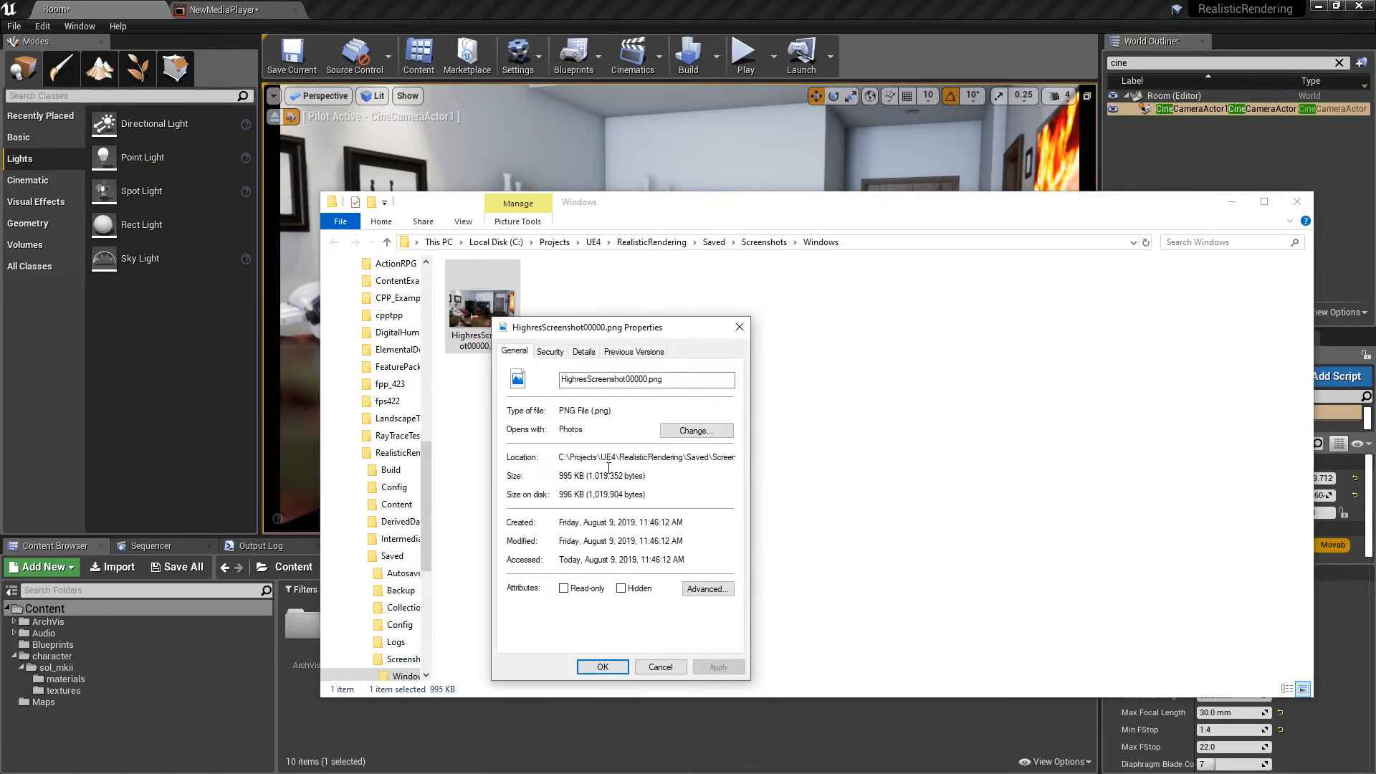
{"action": "left_click", "coordinate": [583, 351]}
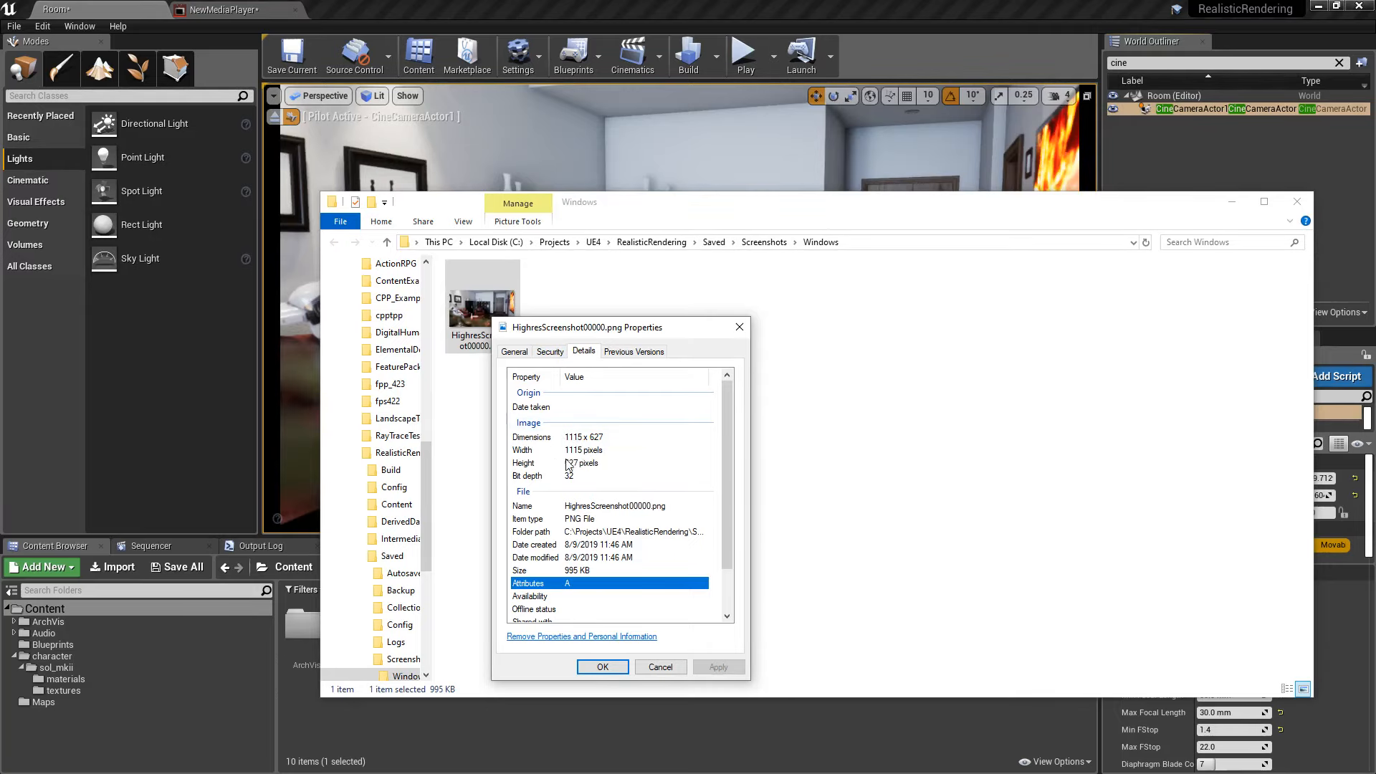
{"action": "left_click", "coordinate": [664, 659]}
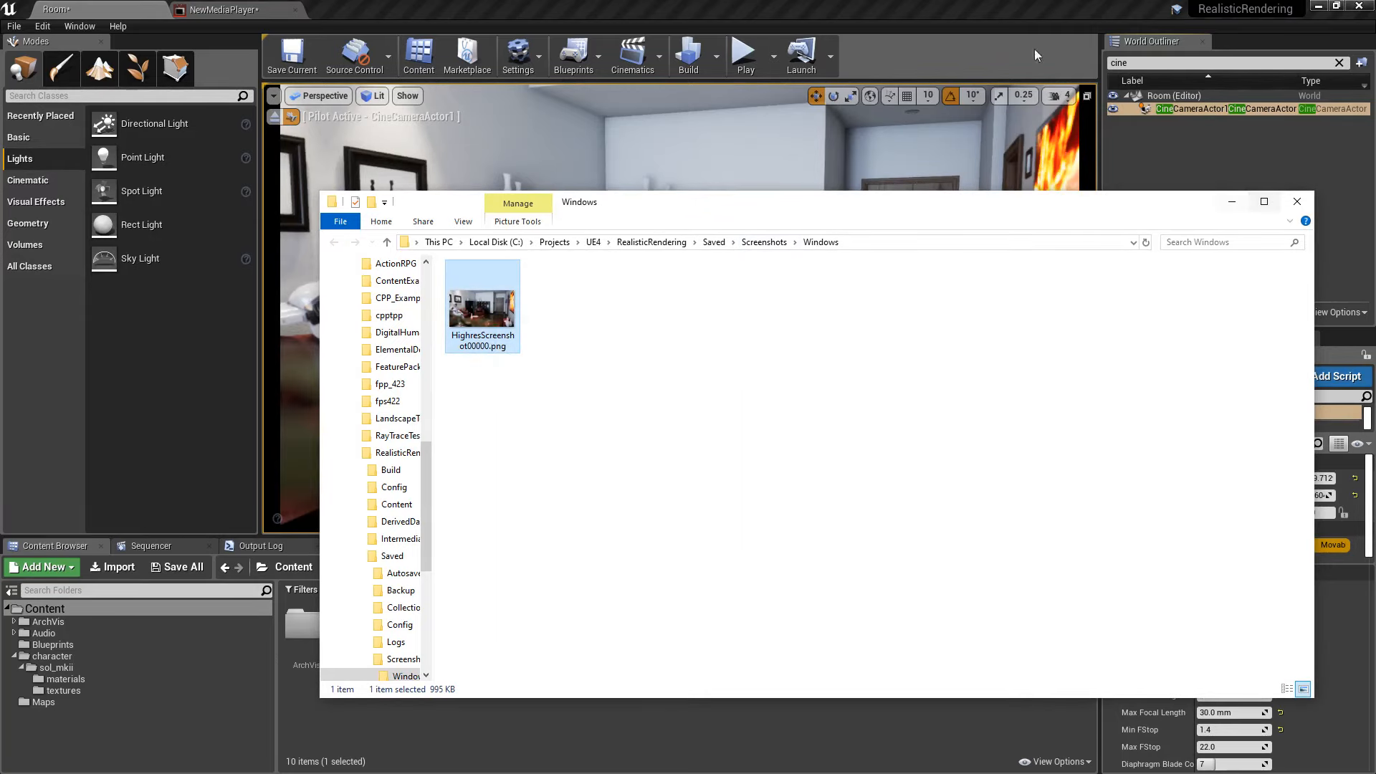
{"action": "left_click", "coordinate": [998, 9]}
{"action": "left_click", "coordinate": [845, 301]}
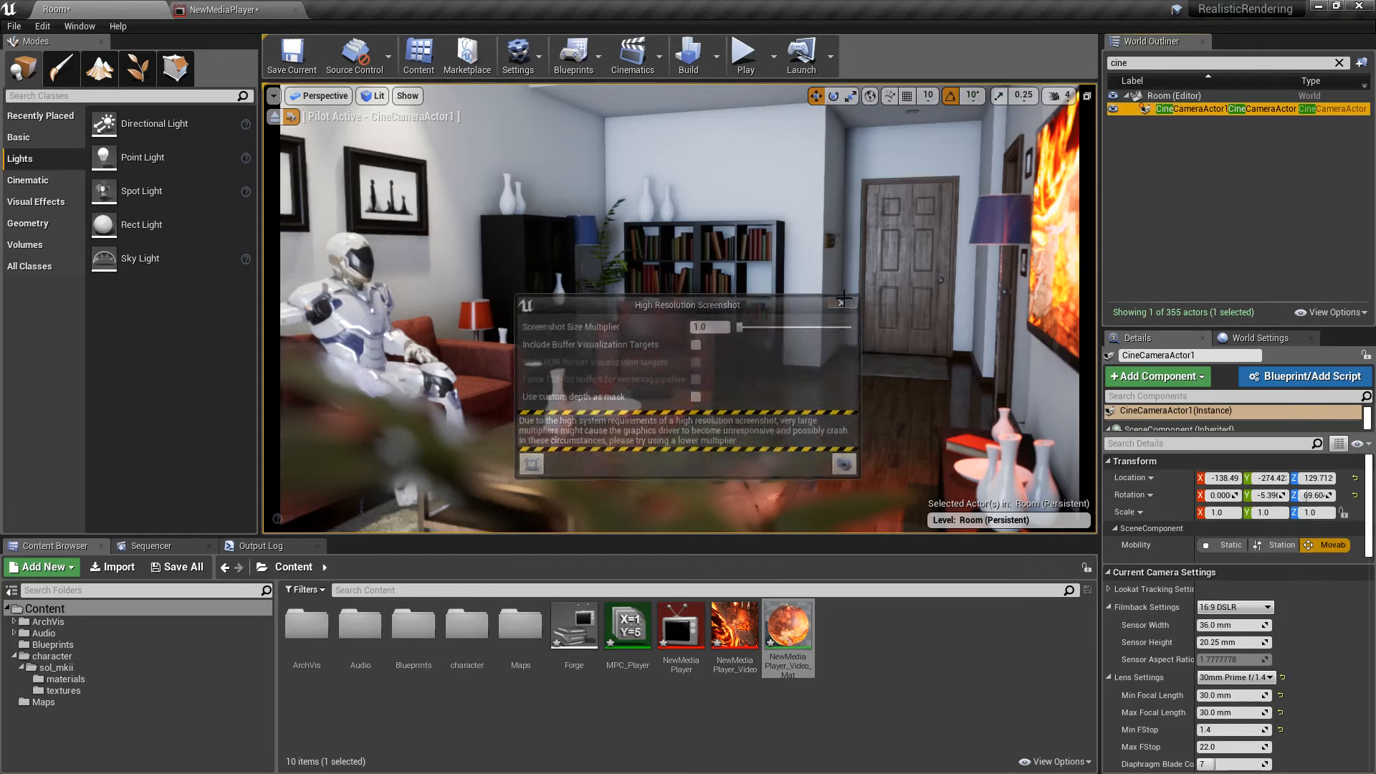
Switch the piloted camera viewport to Immersive Mode.
{"action": "left_click", "coordinate": [1086, 97]}
{"action": "left_click", "coordinate": [668, 322]}
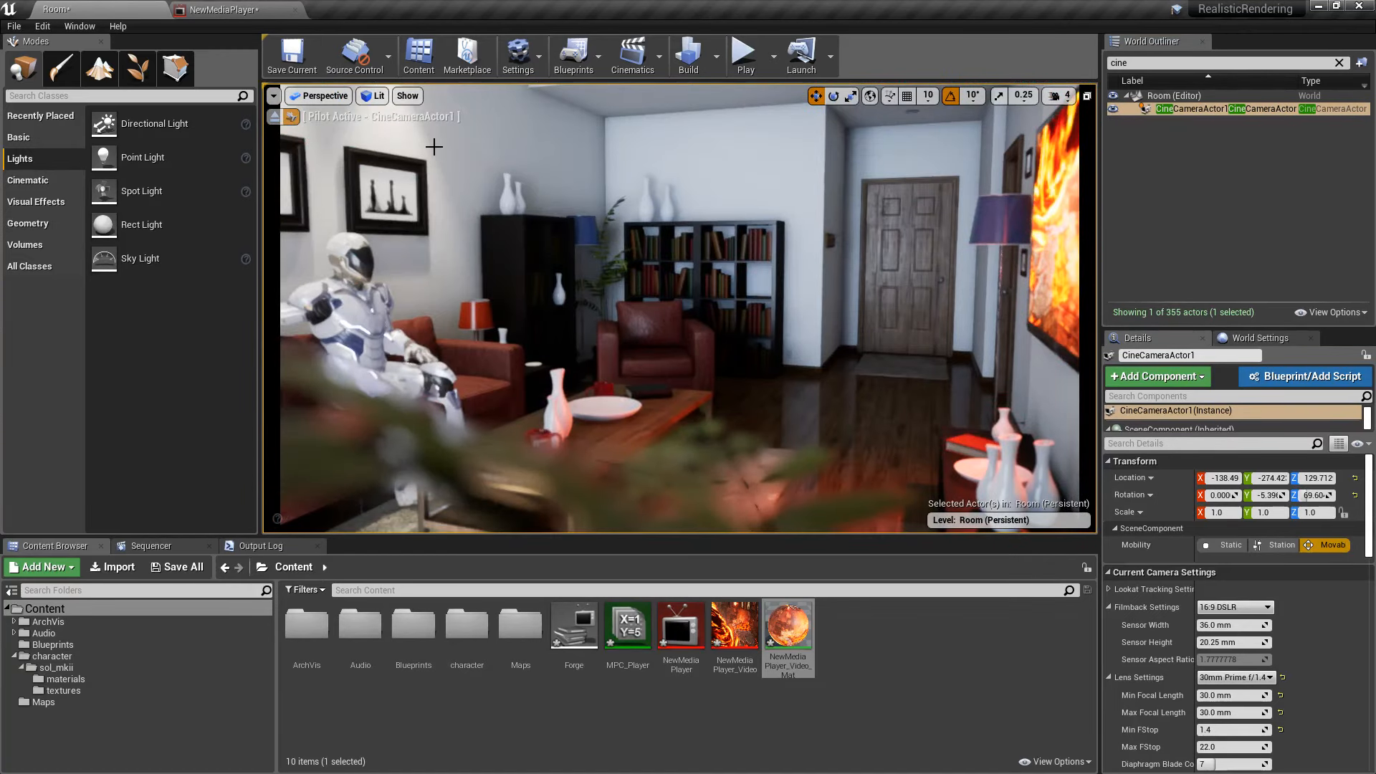
{"action": "left_click", "coordinate": [273, 95]}
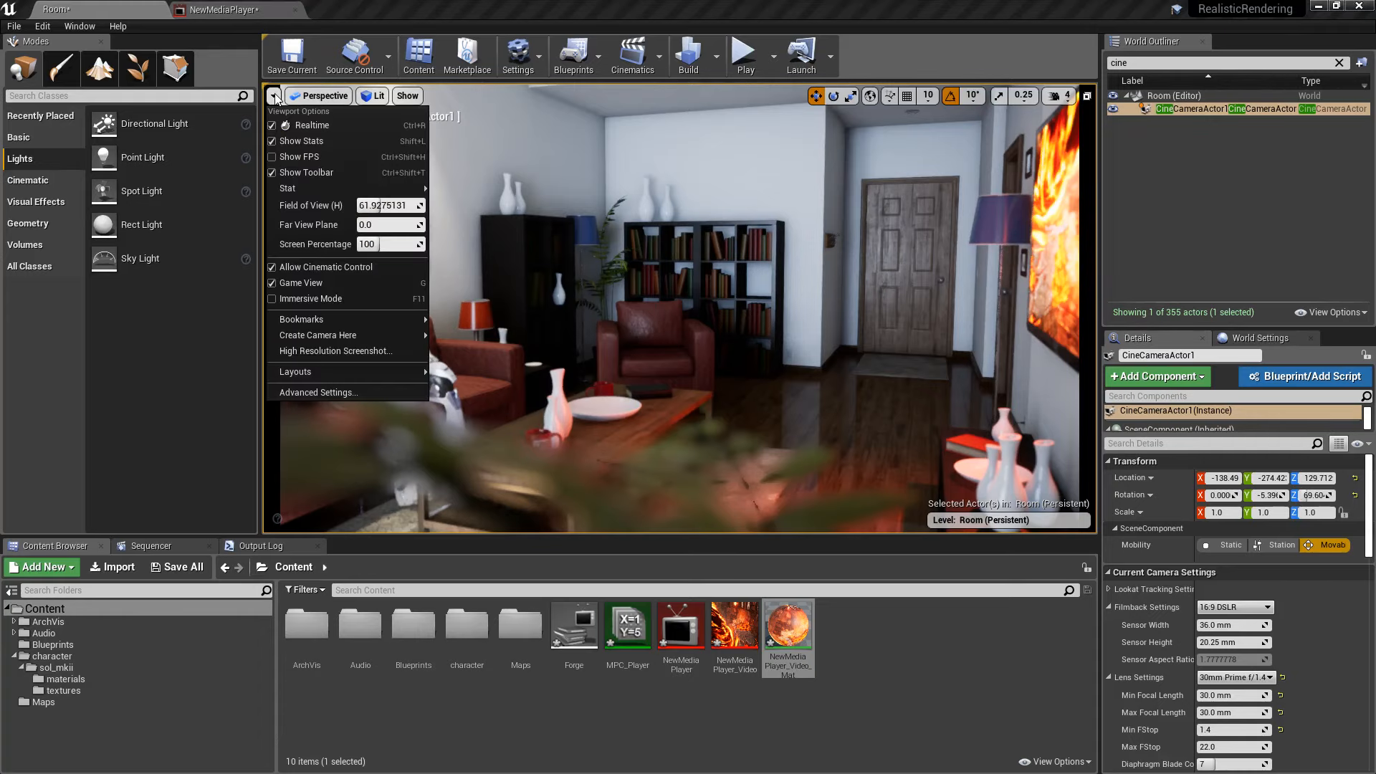
{"action": "left_click", "coordinate": [333, 299]}
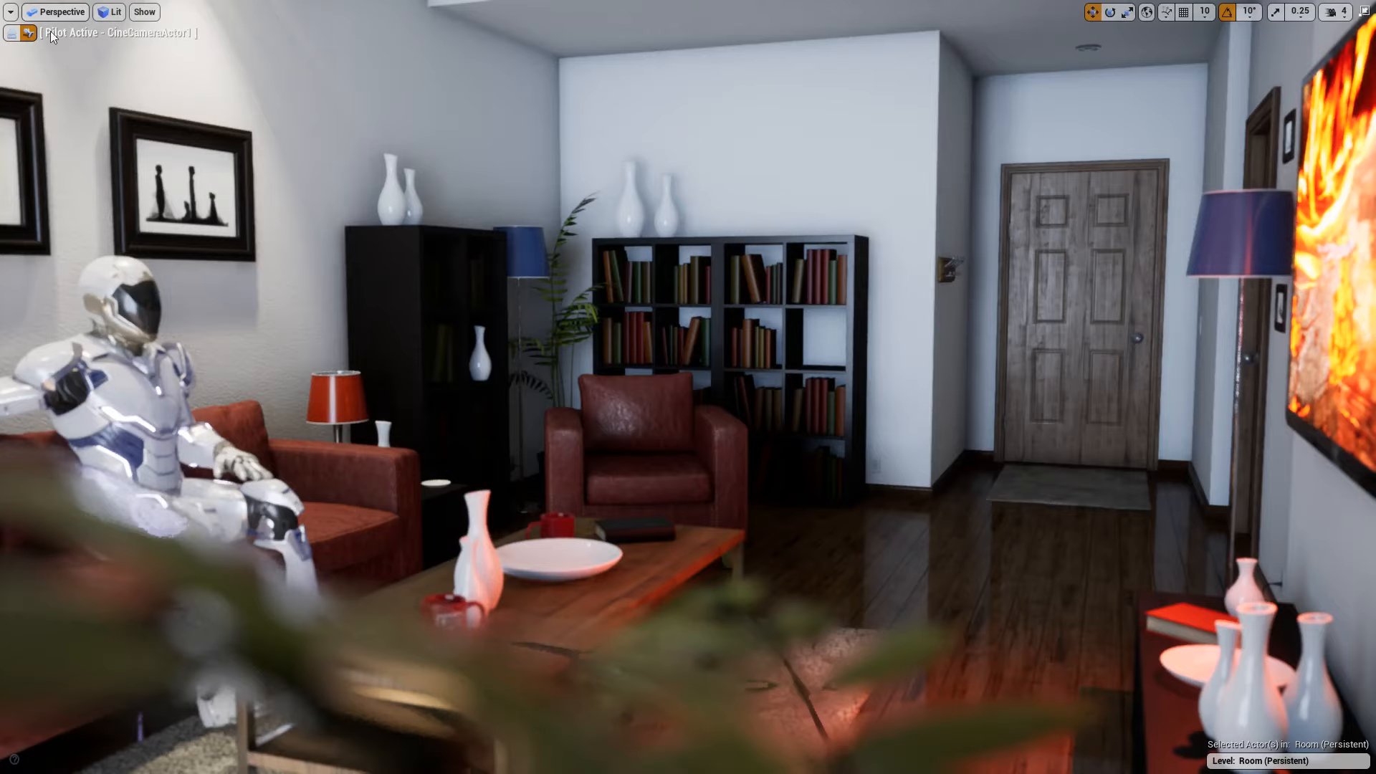
Take another high resolution screenshot at multiplier 1.0 from the immersive viewport and open its folder.
{"action": "left_click", "coordinate": [10, 12]}
{"action": "left_click", "coordinate": [43, 236]}
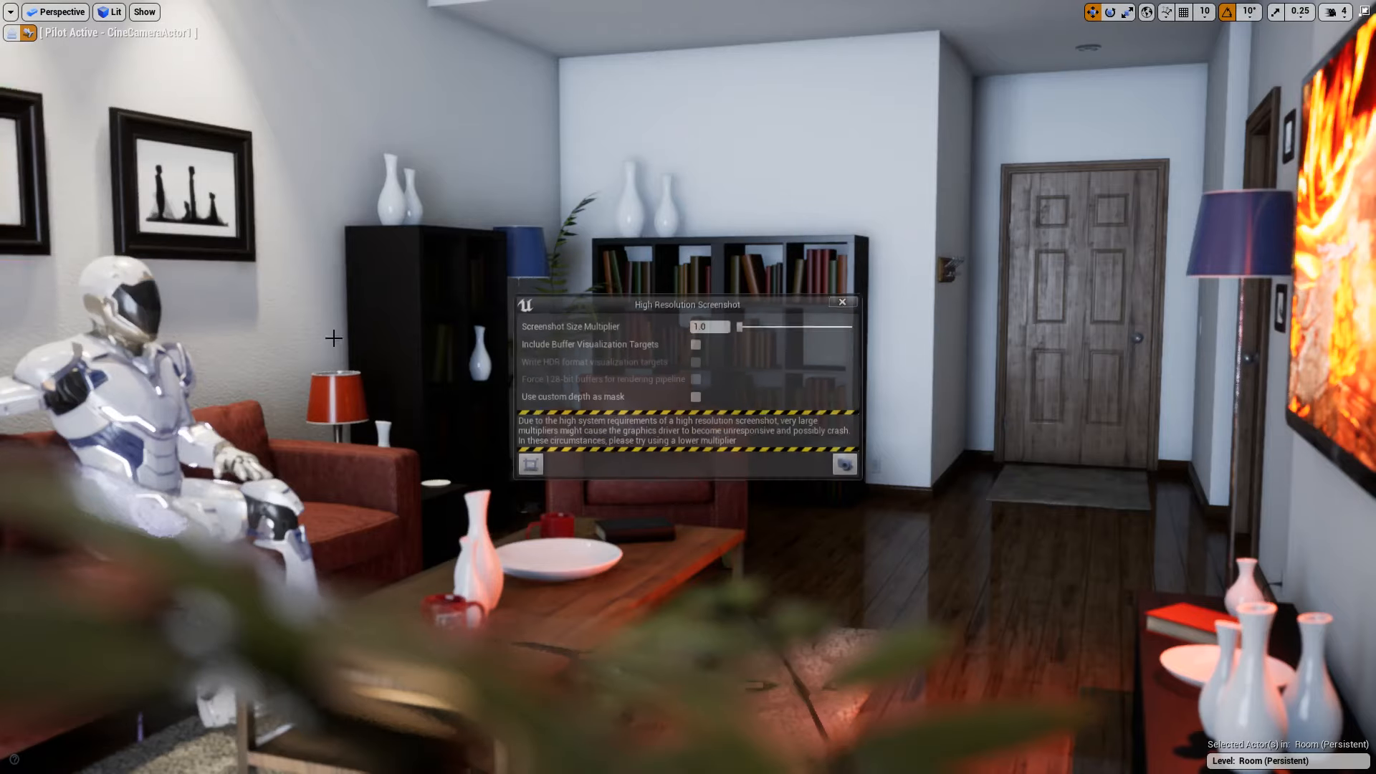
{"action": "left_click", "coordinate": [846, 464]}
{"action": "left_click", "coordinate": [1110, 756]}
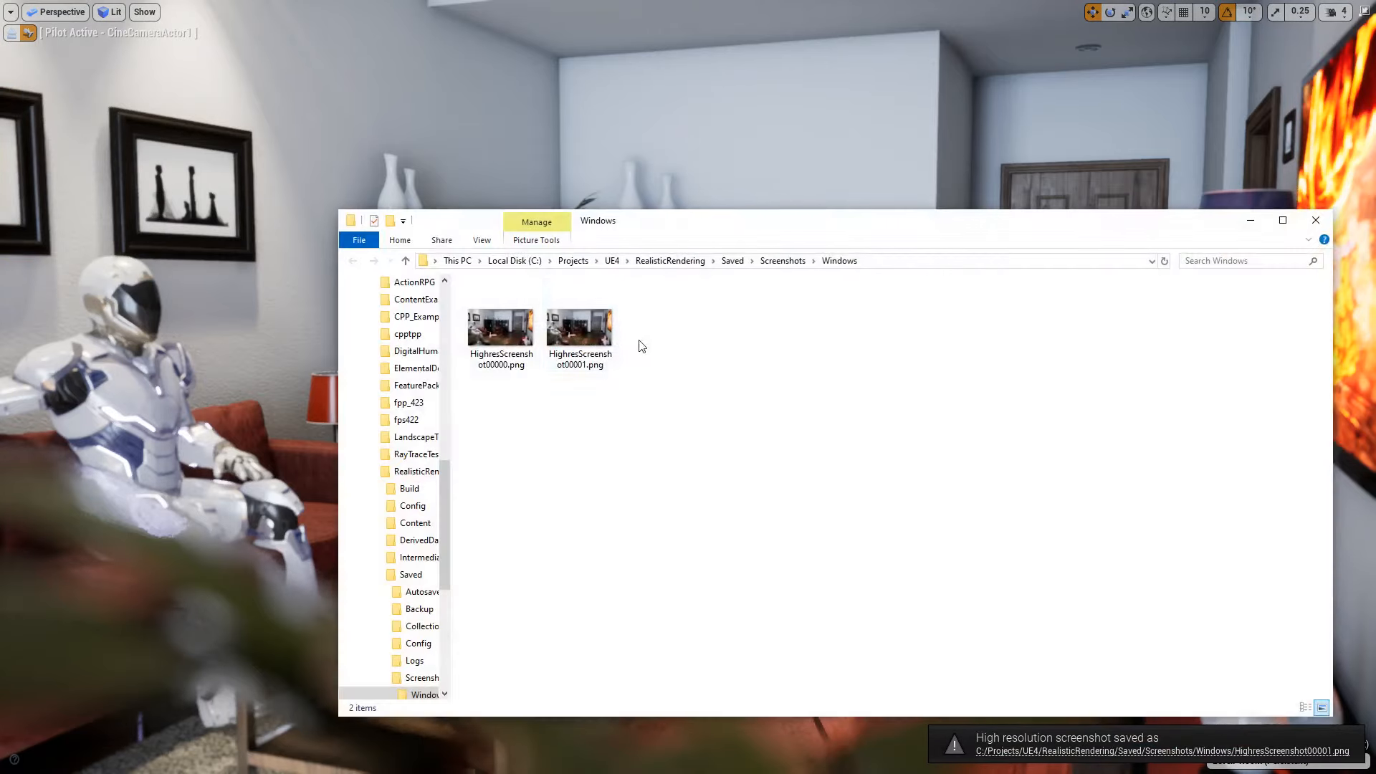
Check the pixel dimensions of HighresScreenshot00001.png in its file properties and view the image in Photos.
{"action": "right_click", "coordinate": [586, 323]}
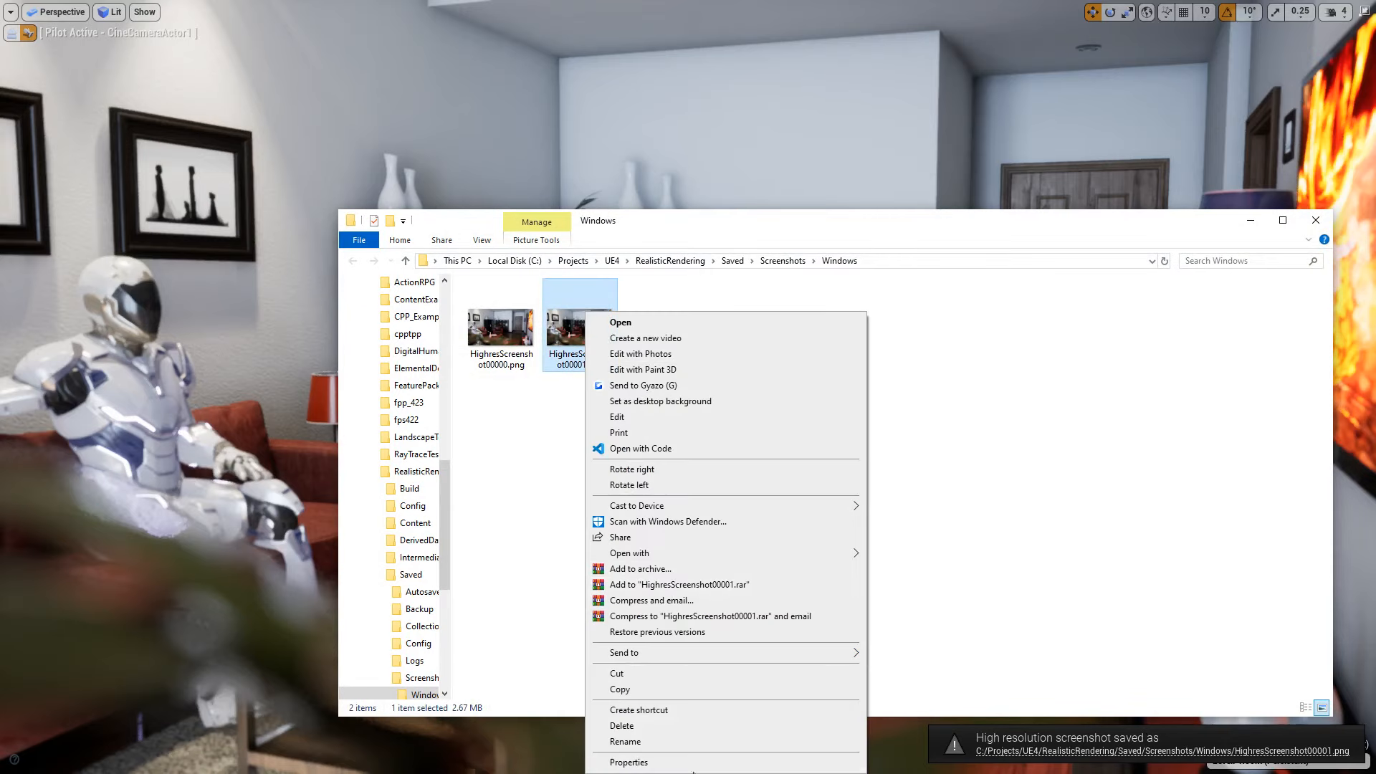
{"action": "left_click", "coordinate": [628, 761]}
{"action": "left_click", "coordinate": [682, 359]}
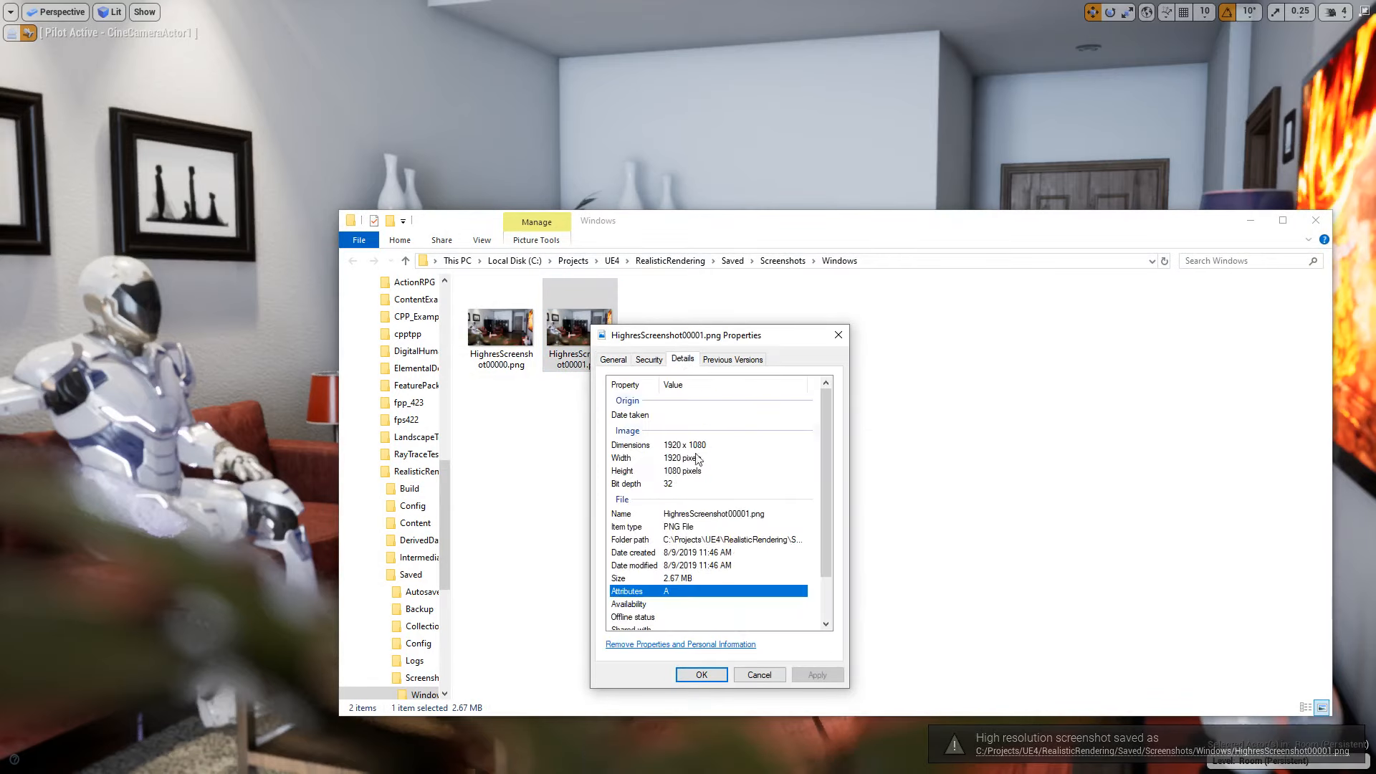
{"action": "left_click", "coordinate": [838, 334]}
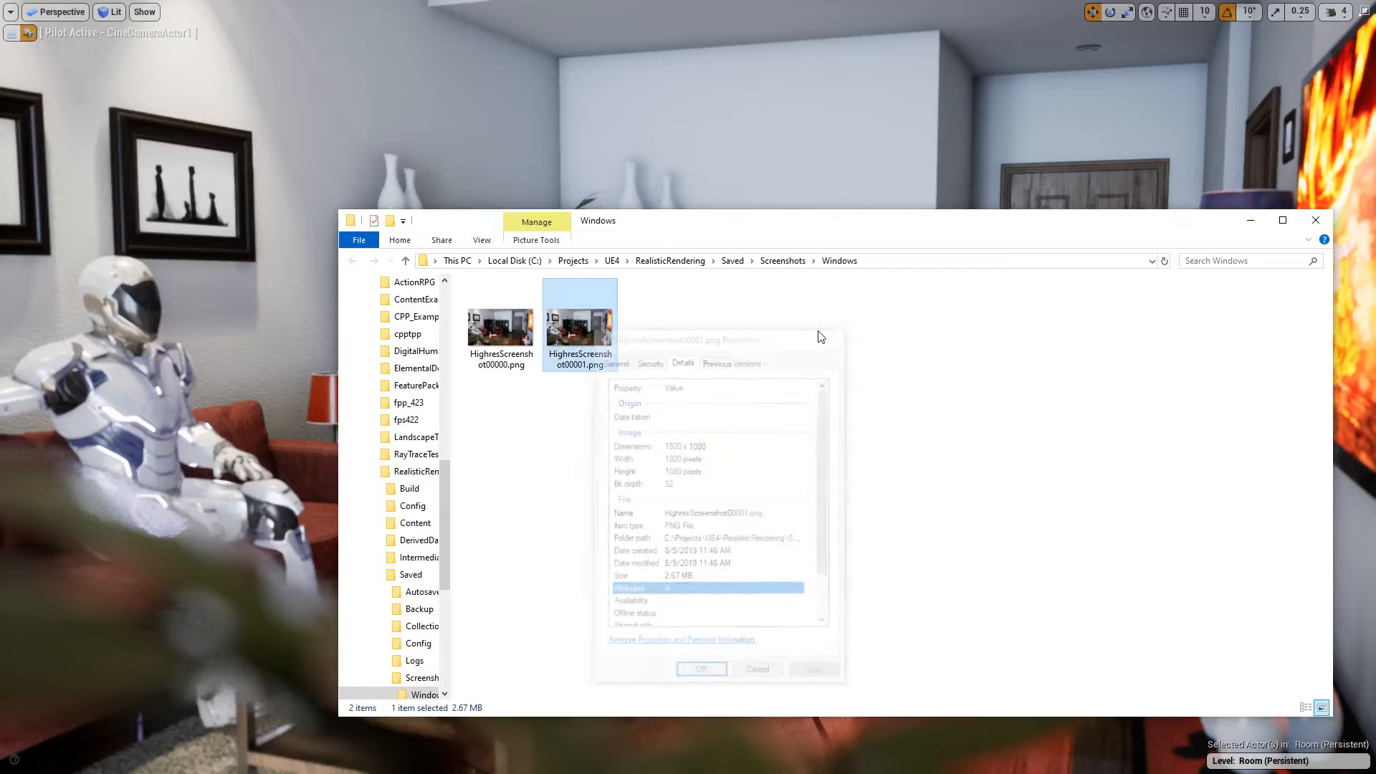
{"action": "double_click", "coordinate": [600, 319]}
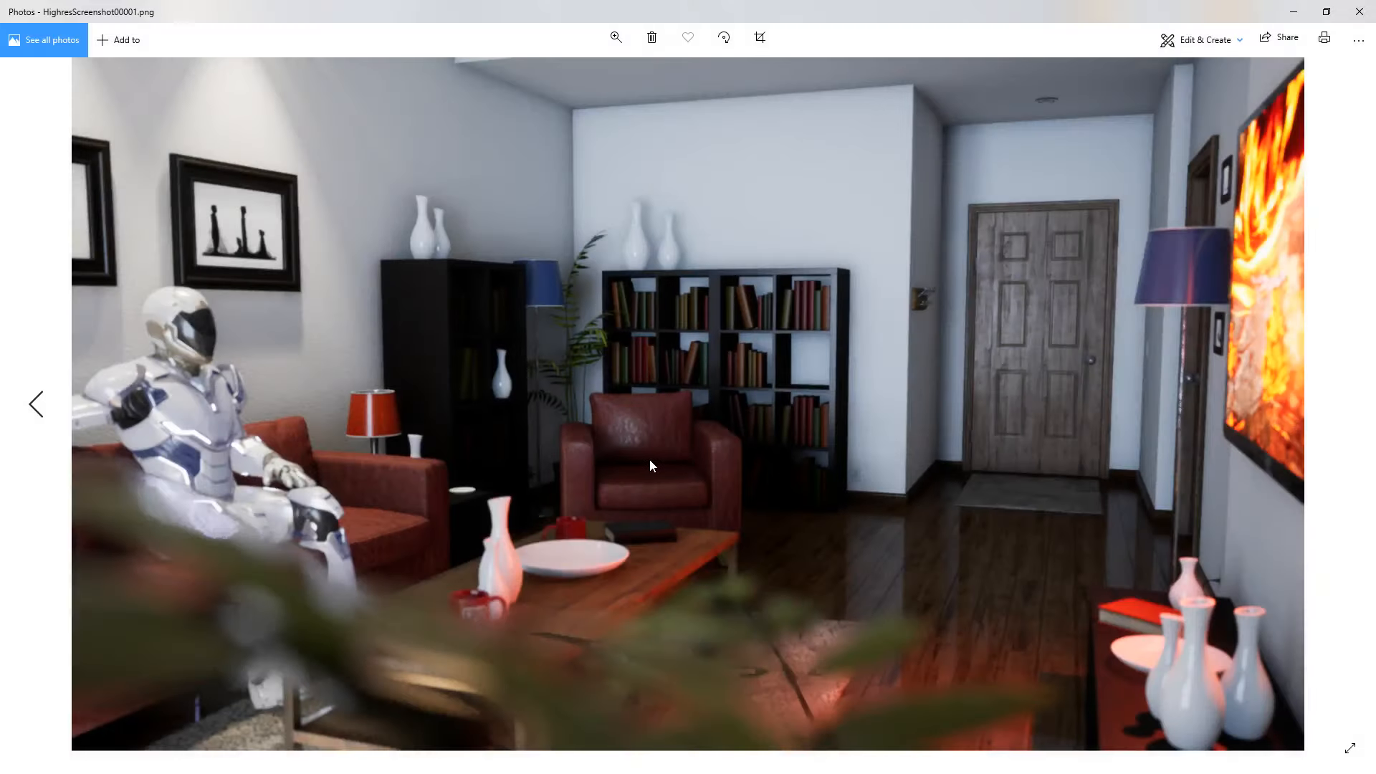
{"action": "left_click", "coordinate": [1357, 13]}
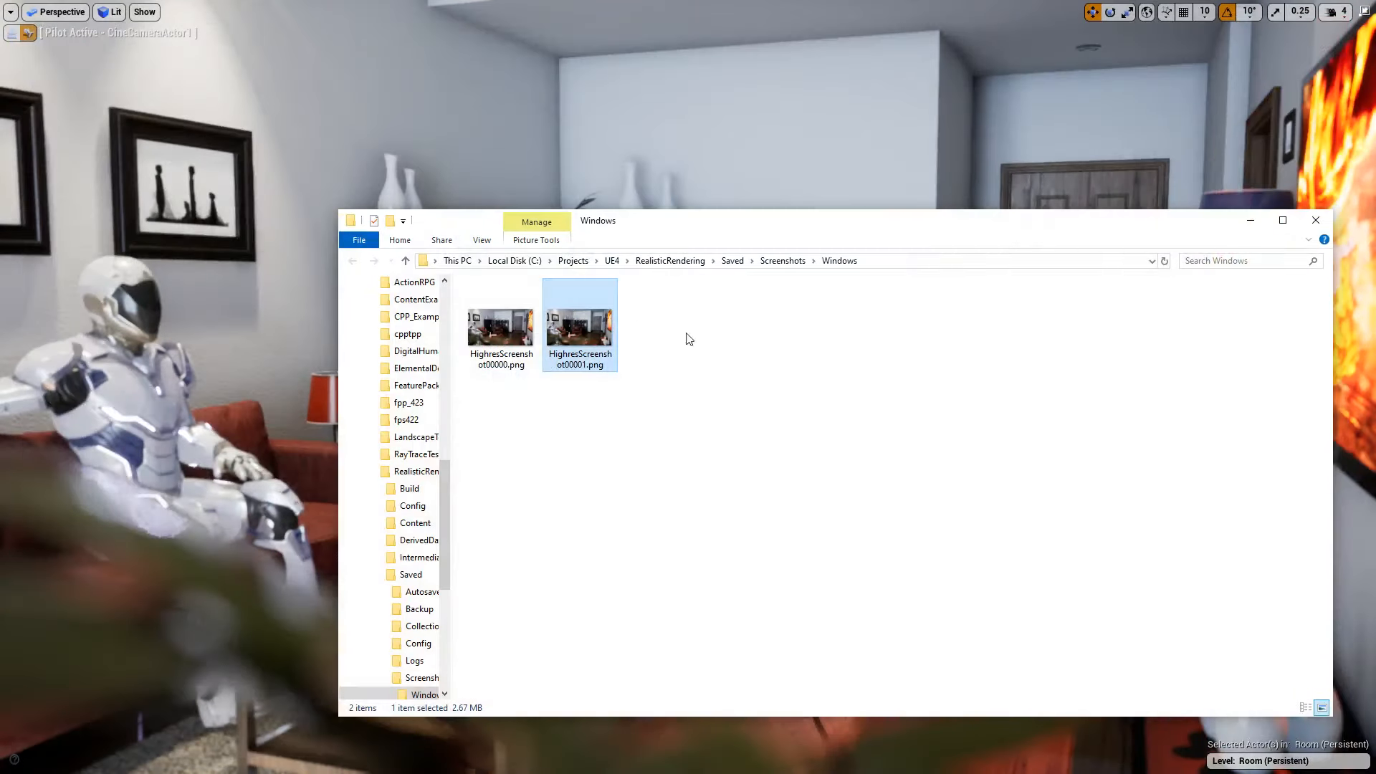
Return to the editor and take a high resolution screenshot with the screenshot size multiplier set to 4.
{"action": "left_click", "coordinate": [639, 15]}
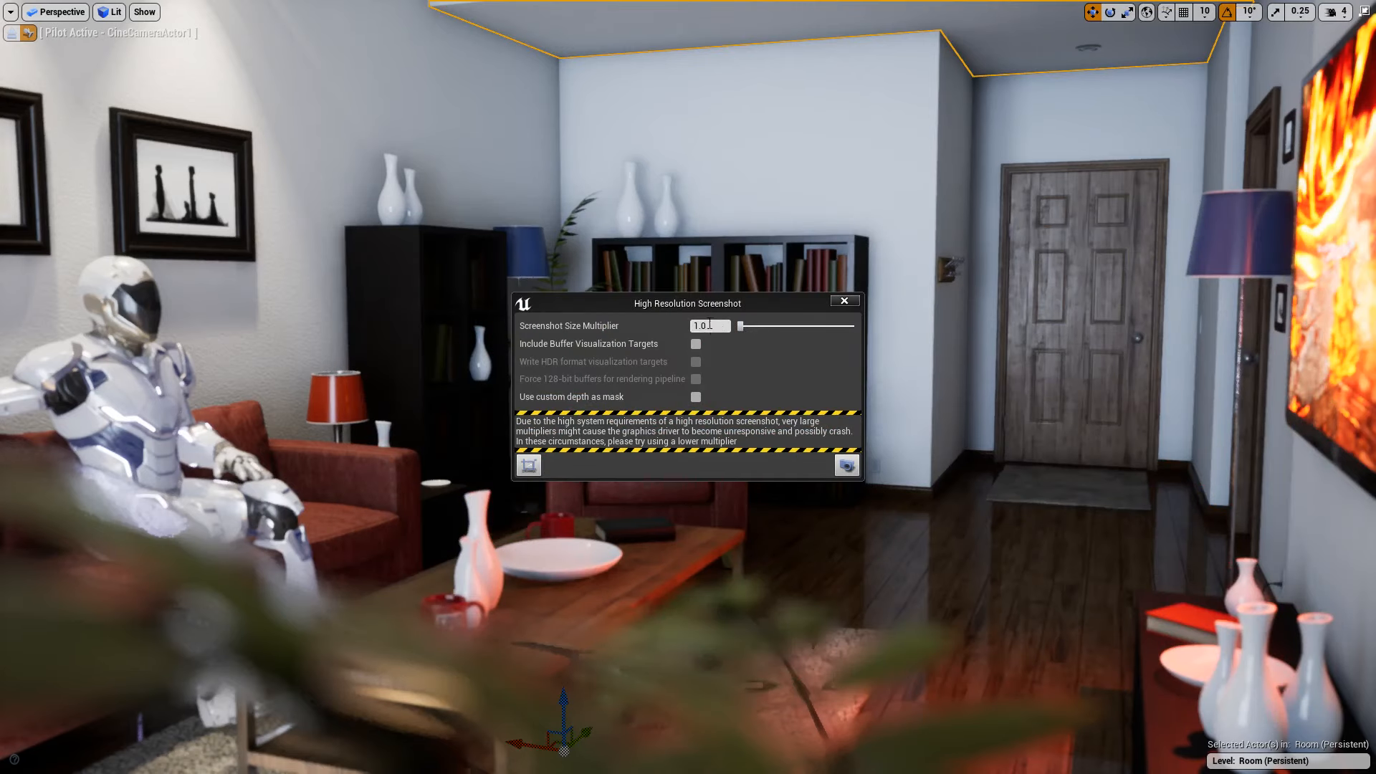
{"action": "left_click_drag", "start_coordinate": [741, 328], "coordinate": [856, 330]}
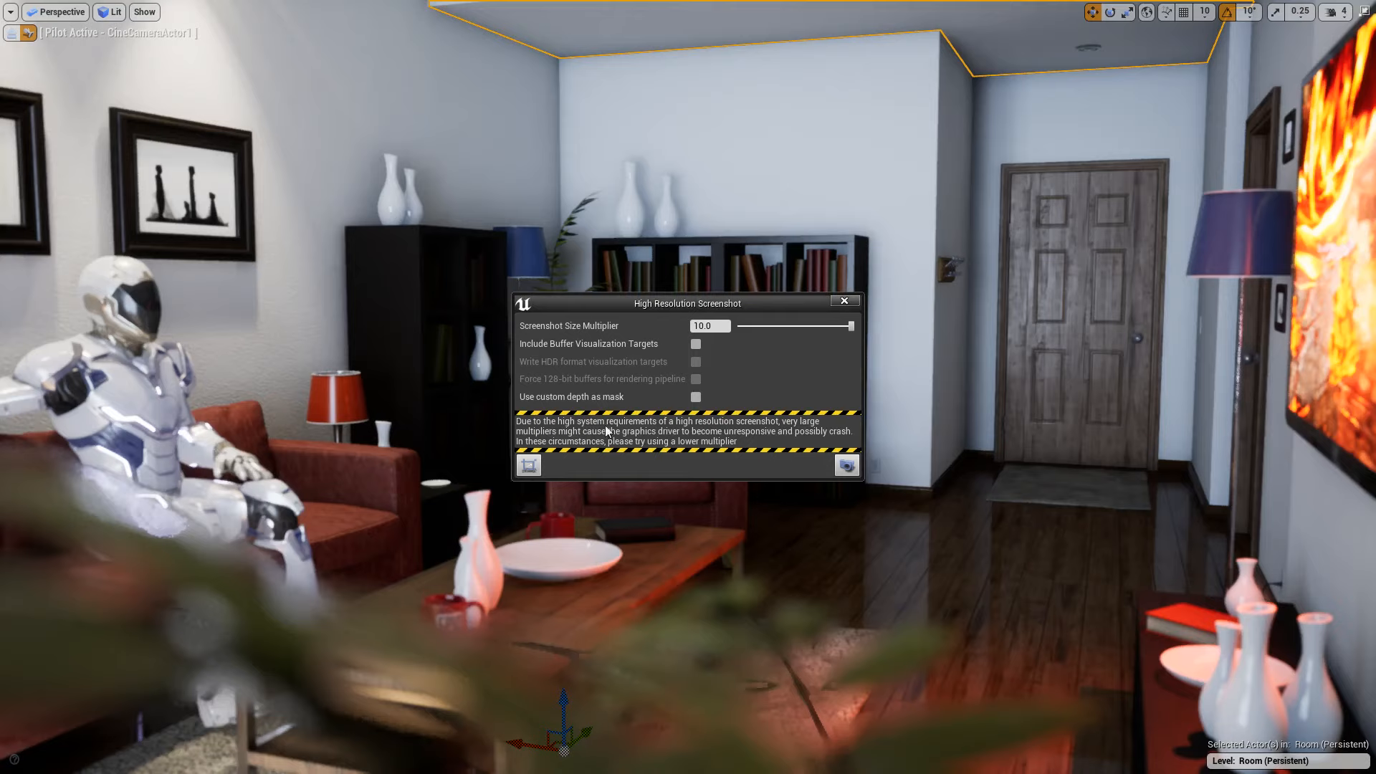
{"action": "left_click", "coordinate": [709, 326]}
{"action": "type", "text": "4"}
{"action": "key", "text": "Return"}
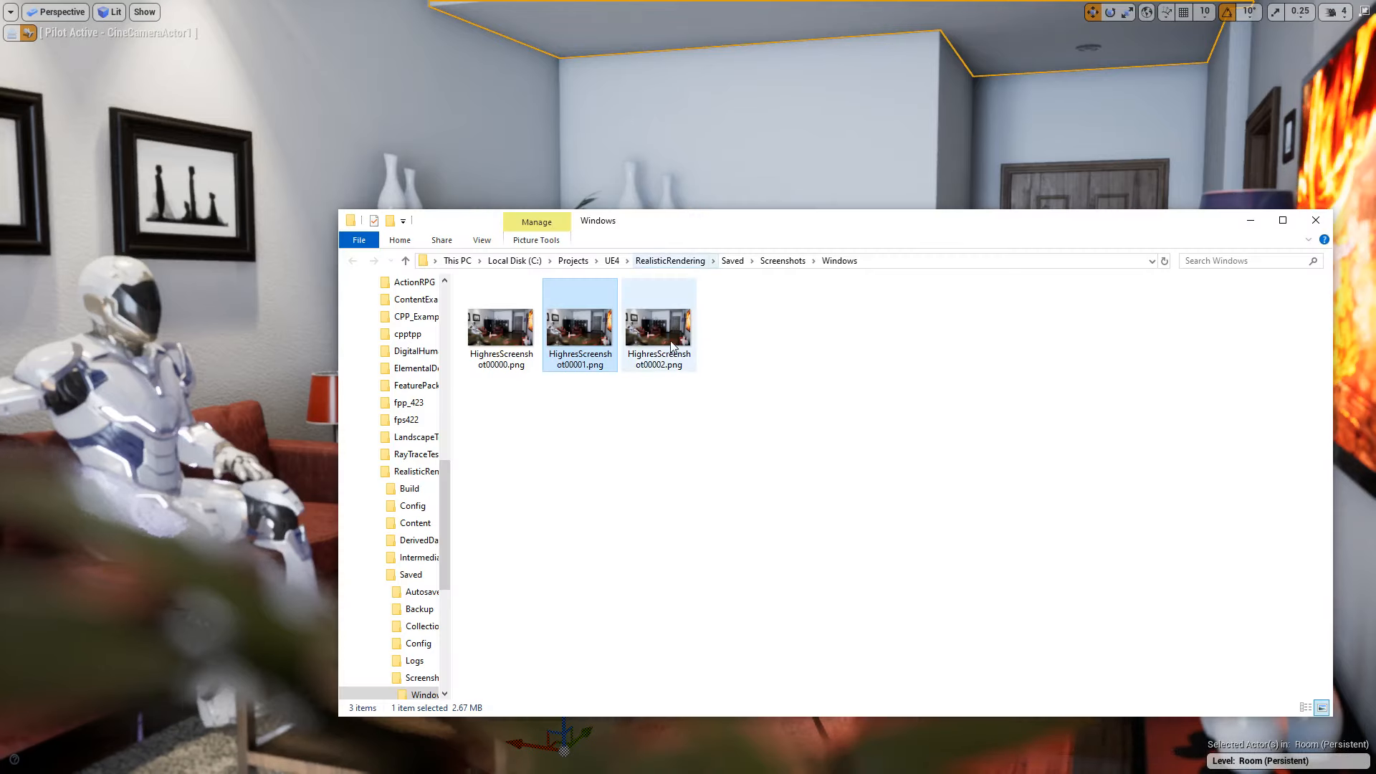
View HighresScreenshot00002.png in Photos and close the image.
{"action": "left_click", "coordinate": [671, 341]}
{"action": "double_click", "coordinate": [671, 341]}
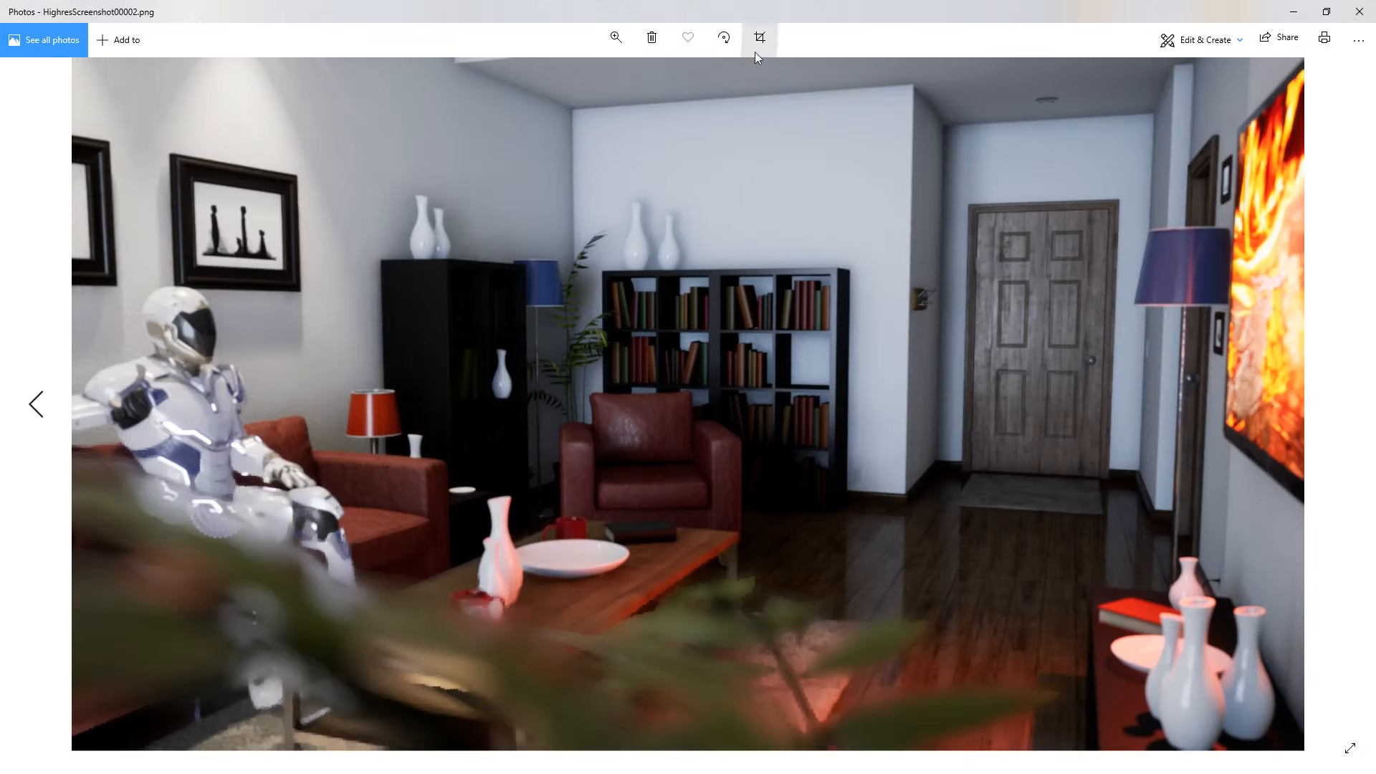
{"action": "left_click", "coordinate": [1359, 12]}
Check the pixel dimensions of HighresScreenshot00002.png in its file properties, then view the image in Photos again.
{"action": "right_click", "coordinate": [642, 311]}
{"action": "left_click", "coordinate": [716, 763]}
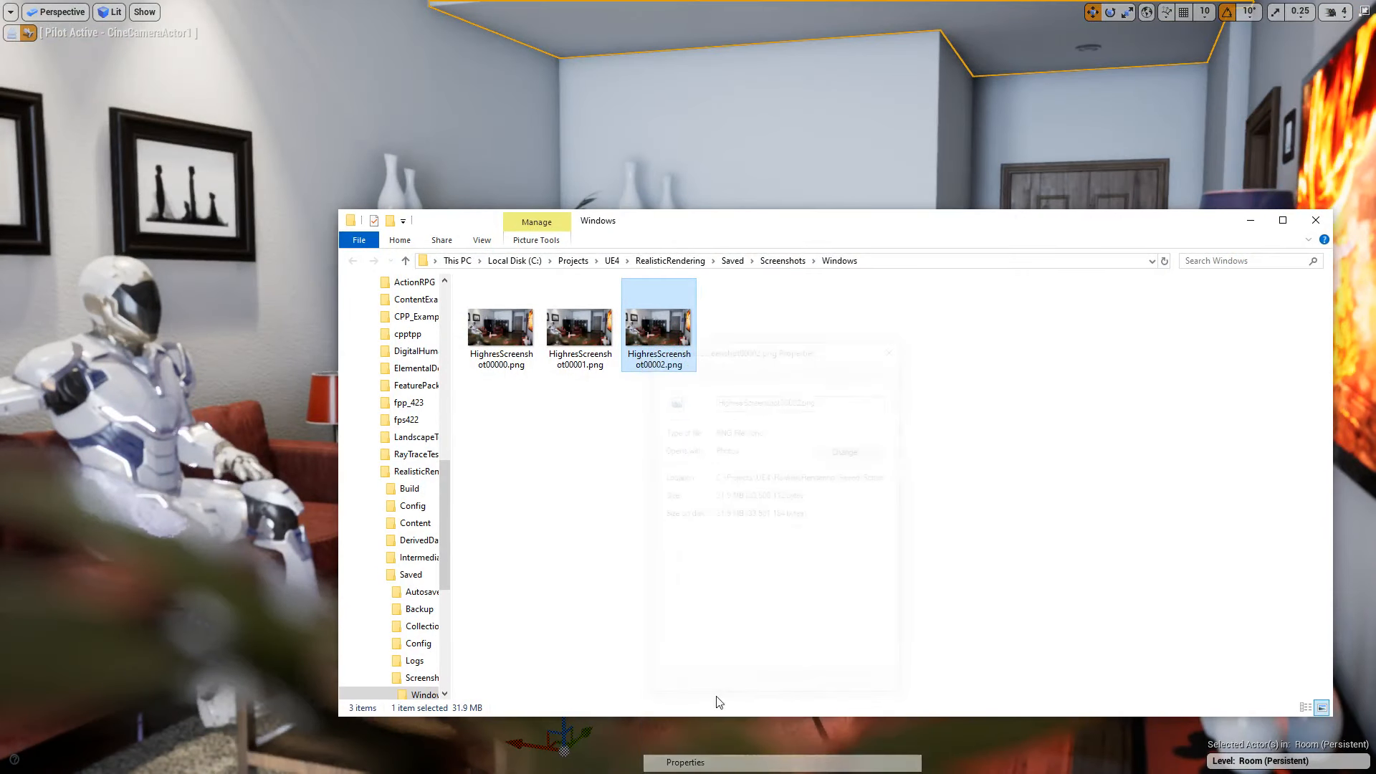
{"action": "left_click", "coordinate": [739, 371]}
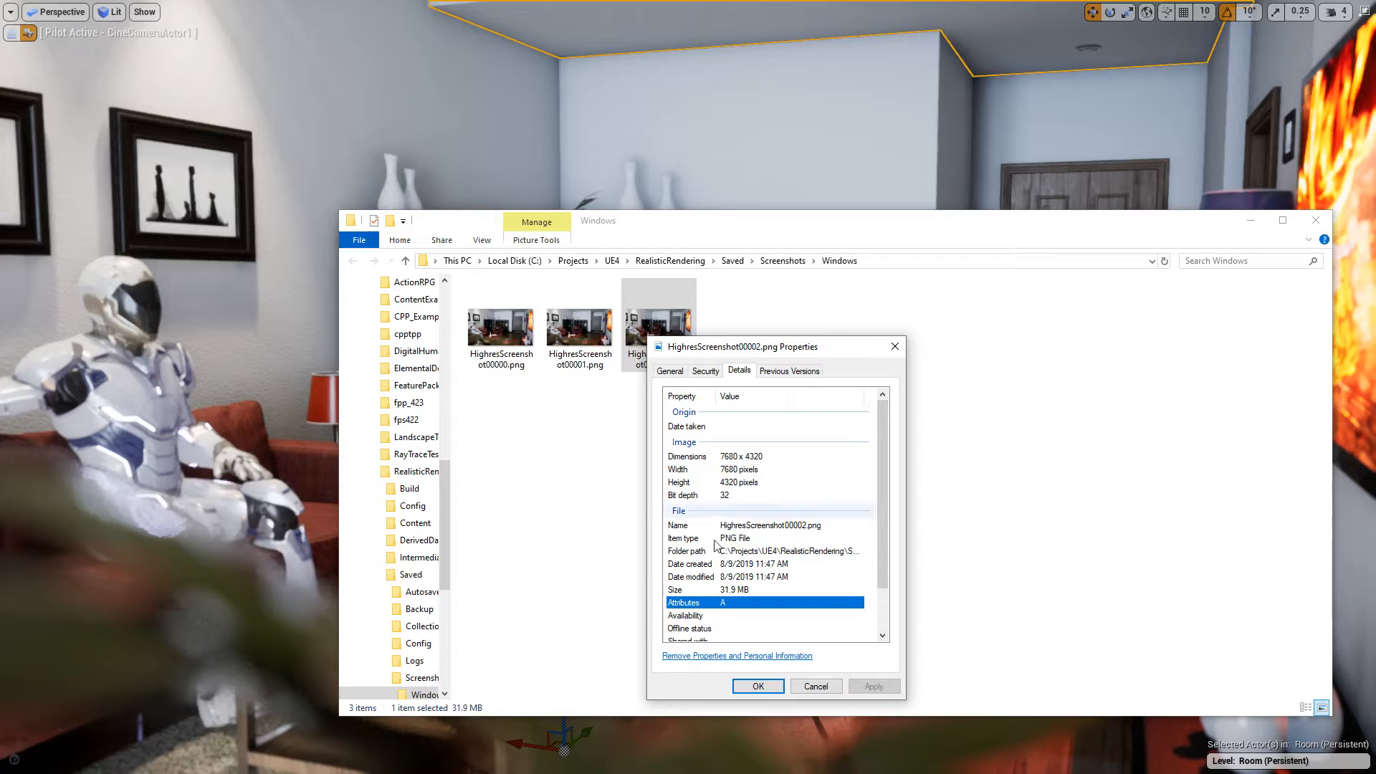
{"action": "left_click", "coordinate": [891, 345]}
{"action": "double_click", "coordinate": [660, 308]}
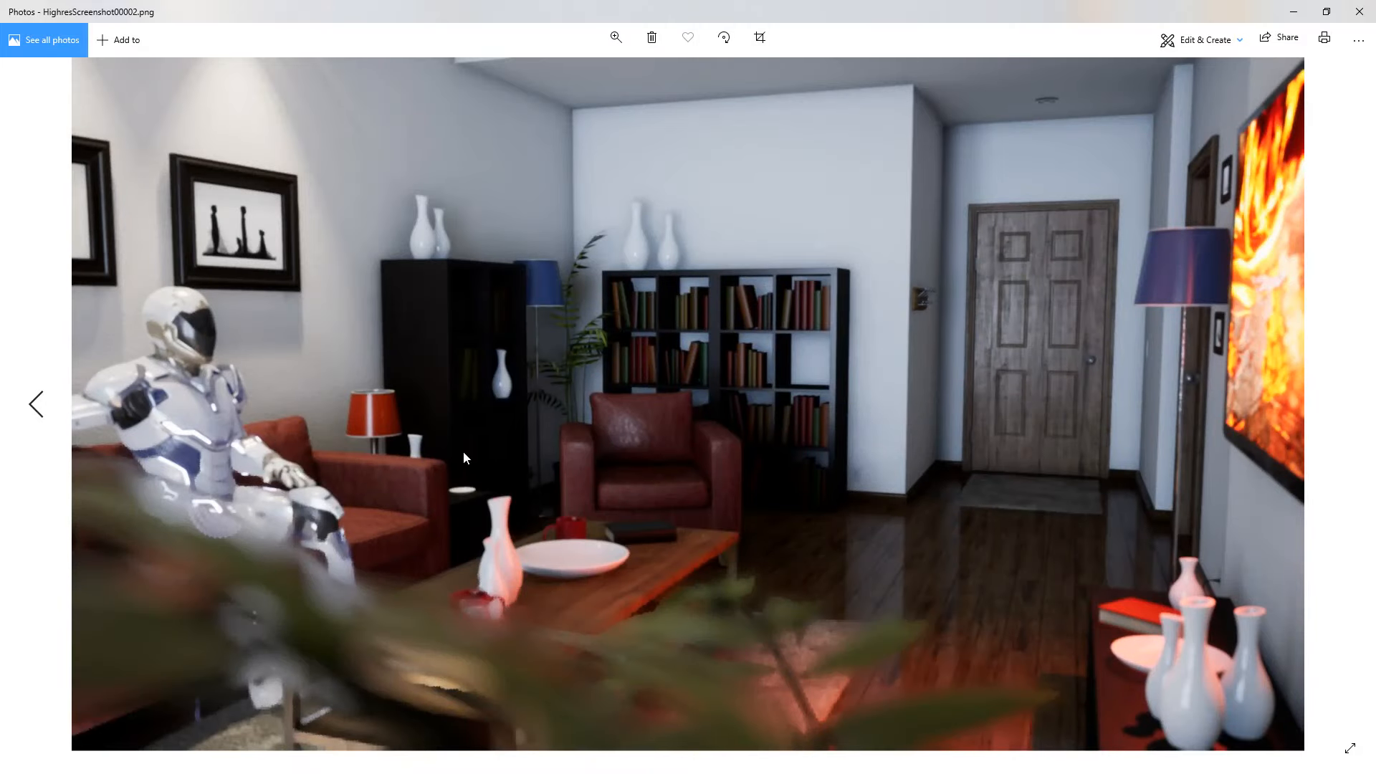
{"action": "left_click", "coordinate": [1359, 12]}
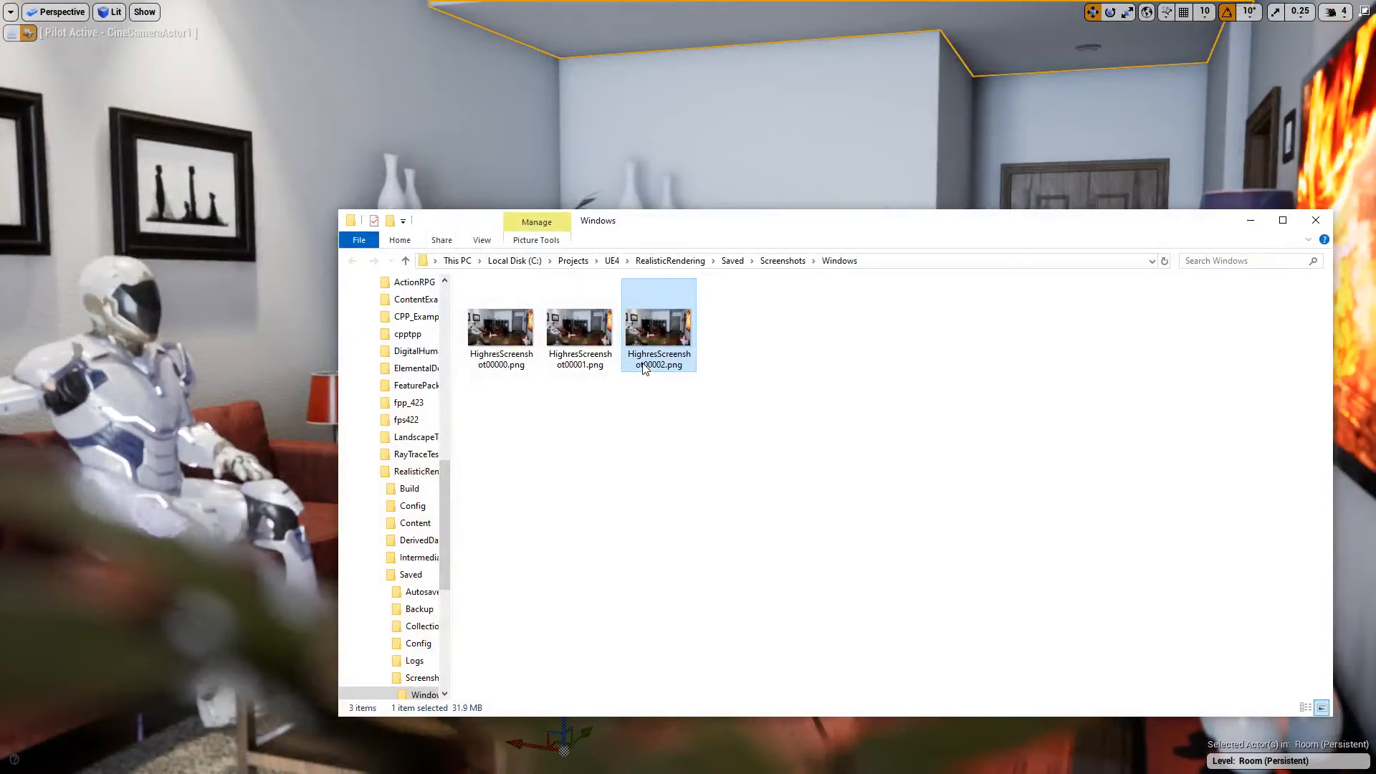